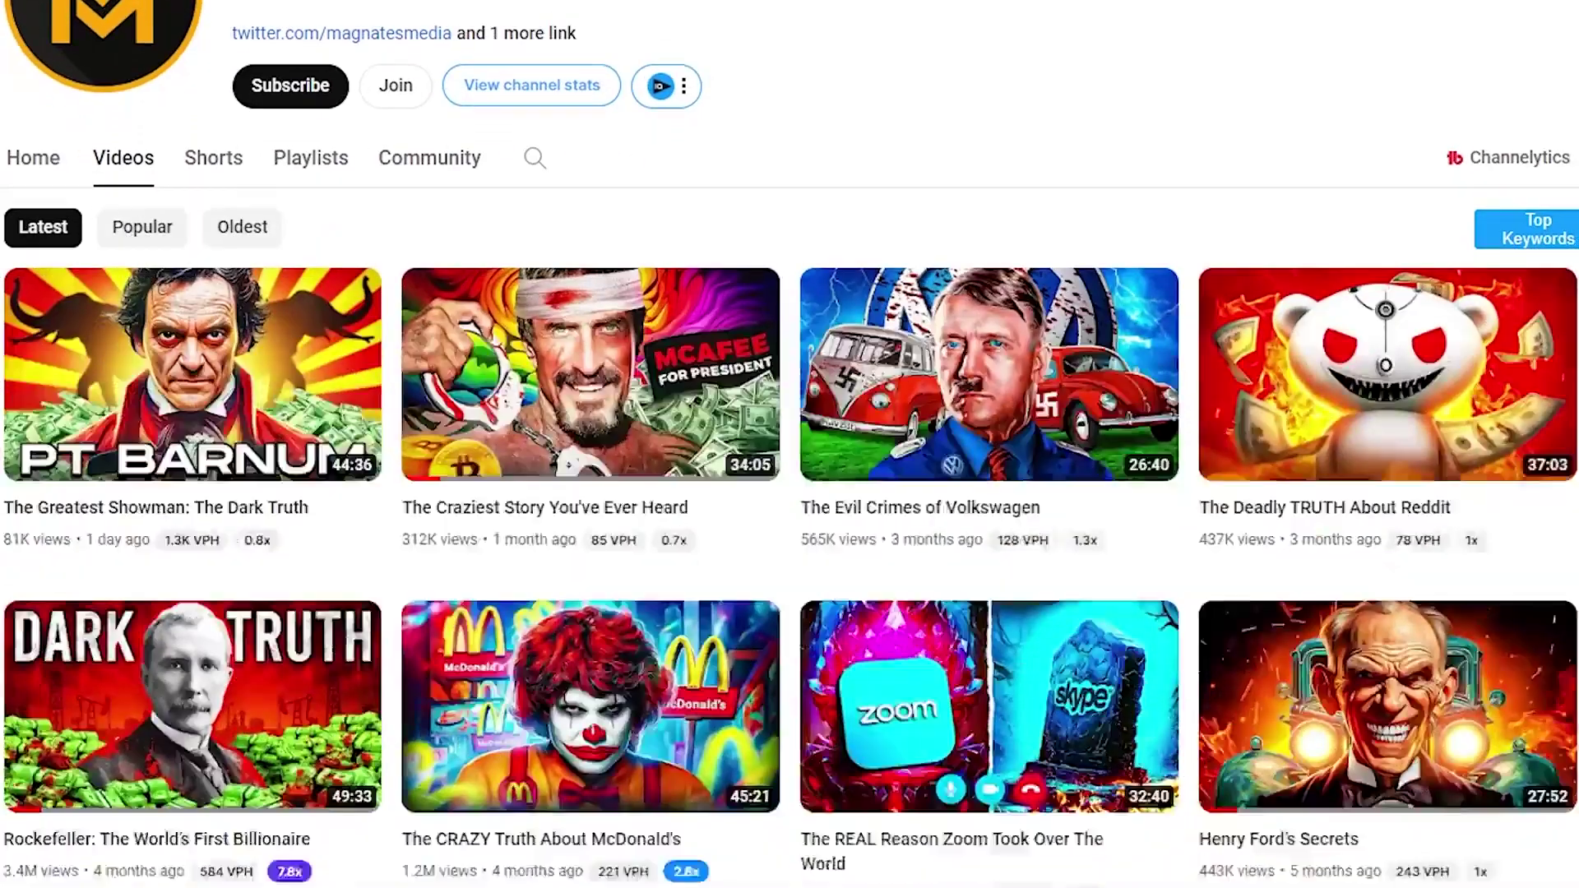
Step: Scroll down the YouTube channel's Videos grid to browse more videos
{"action": "scroll", "coordinate": [790, 444], "scroll_direction": "down", "scroll_amount": 6}
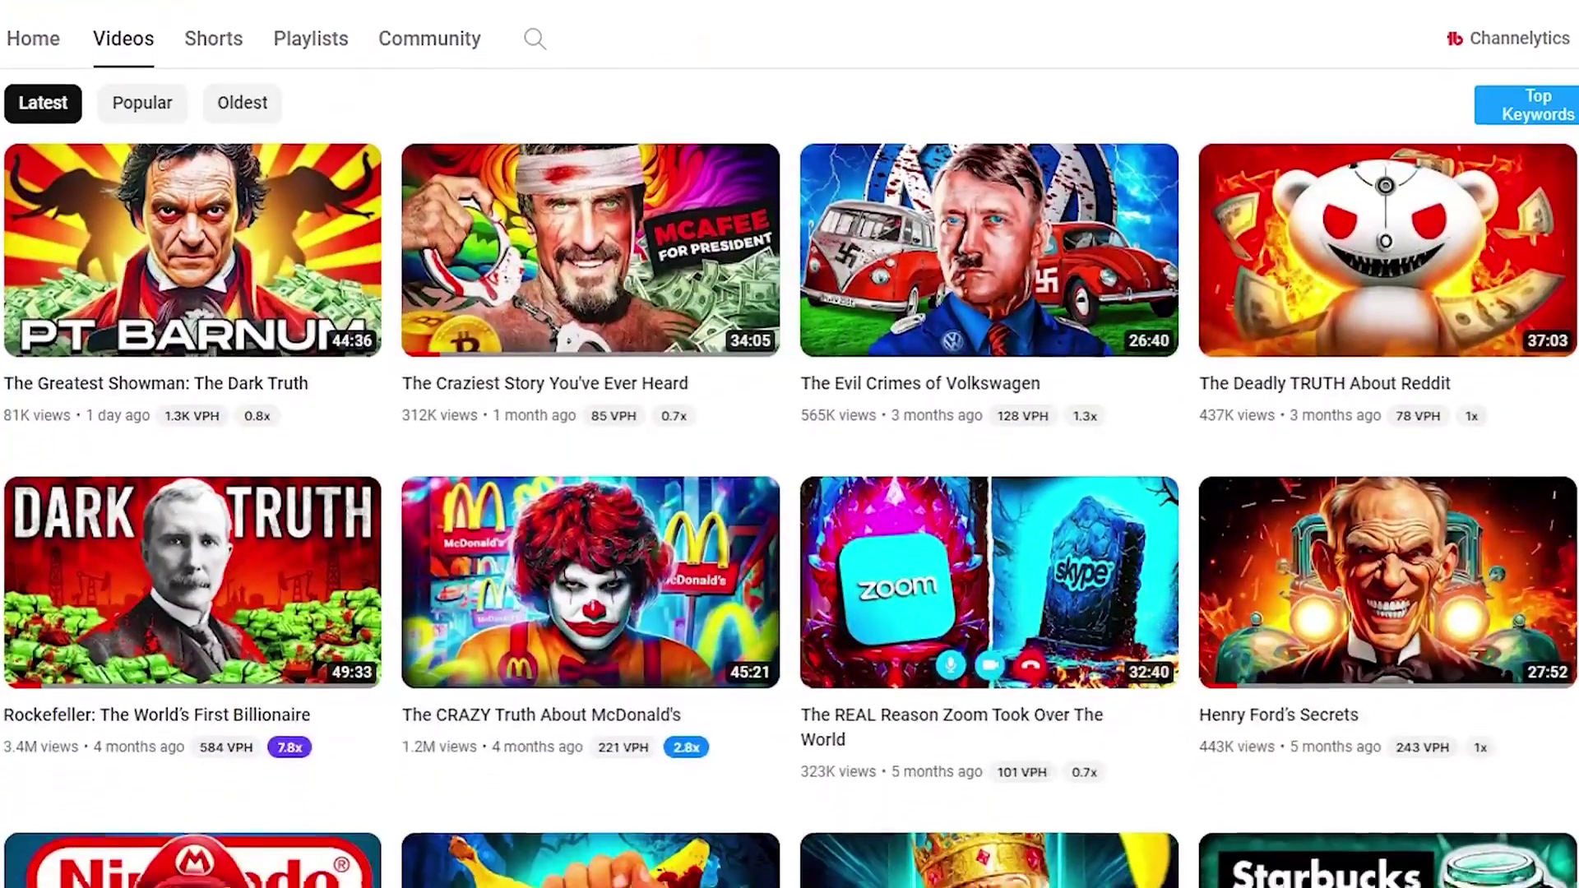
{"action": "scroll", "coordinate": [790, 445], "scroll_direction": "down", "scroll_amount": 6}
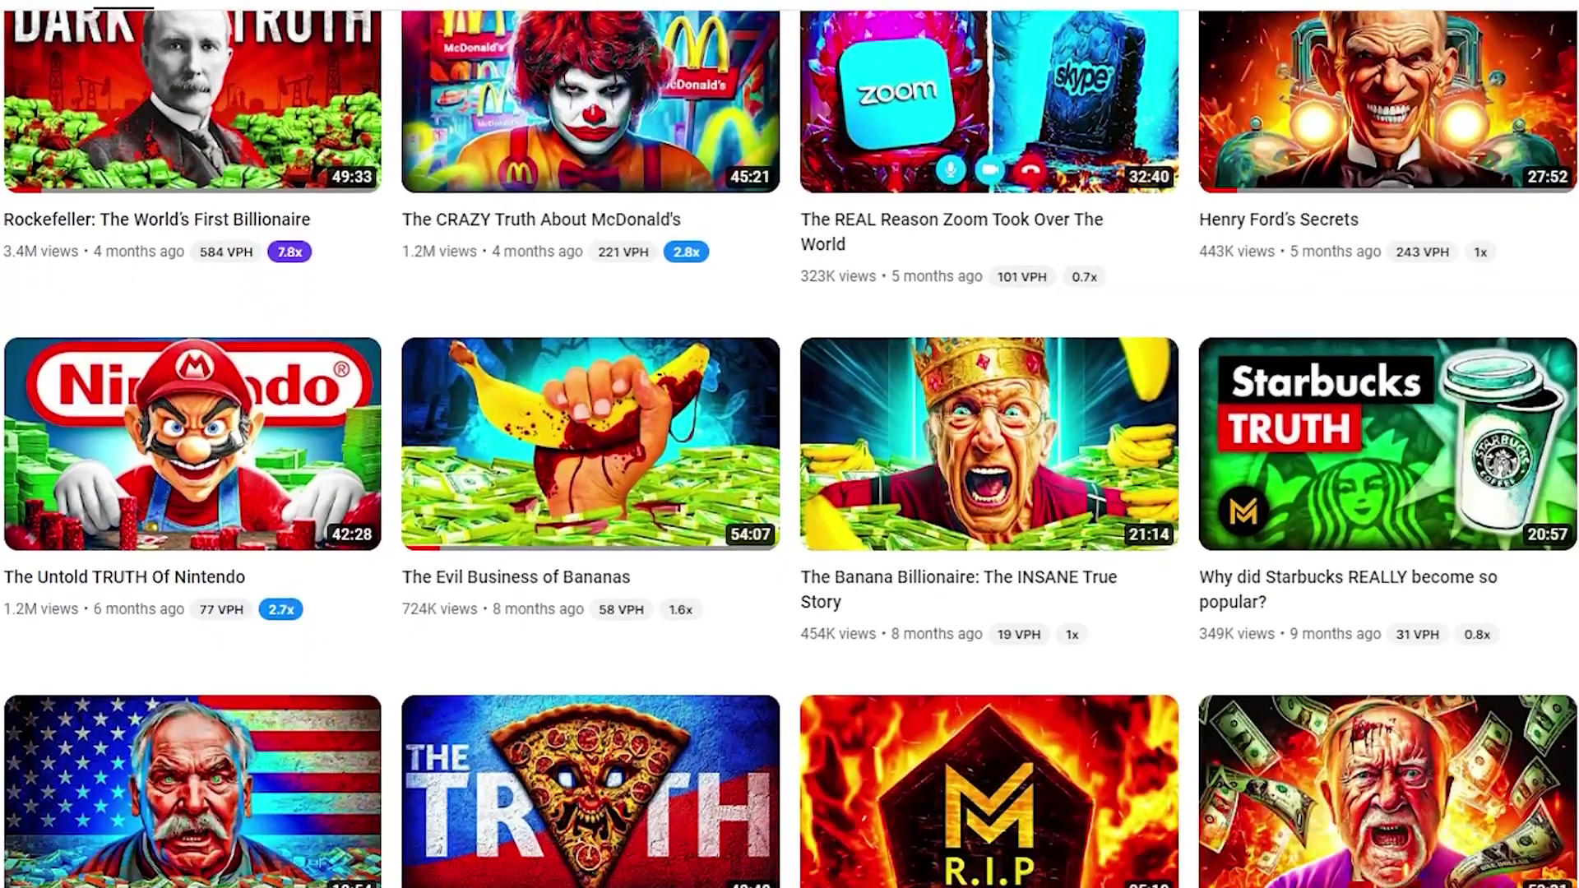
{"action": "scroll", "coordinate": [790, 444], "scroll_direction": "down", "scroll_amount": 5}
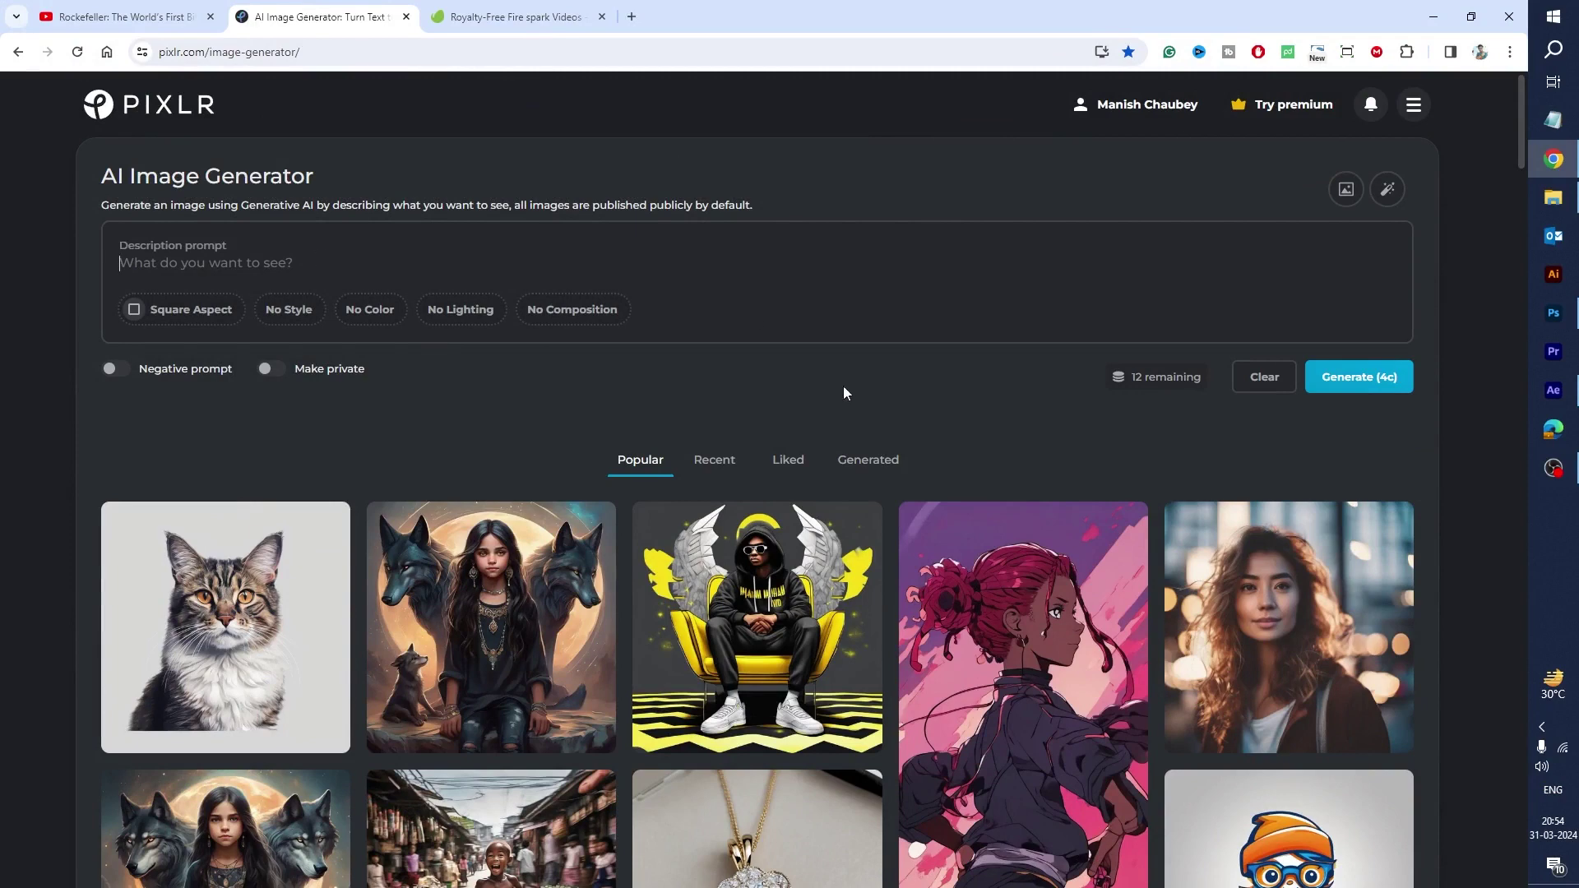
Step: In the images folder in File Explorer, select only the preview (3) image
{"action": "key", "text": "alt+Tab"}
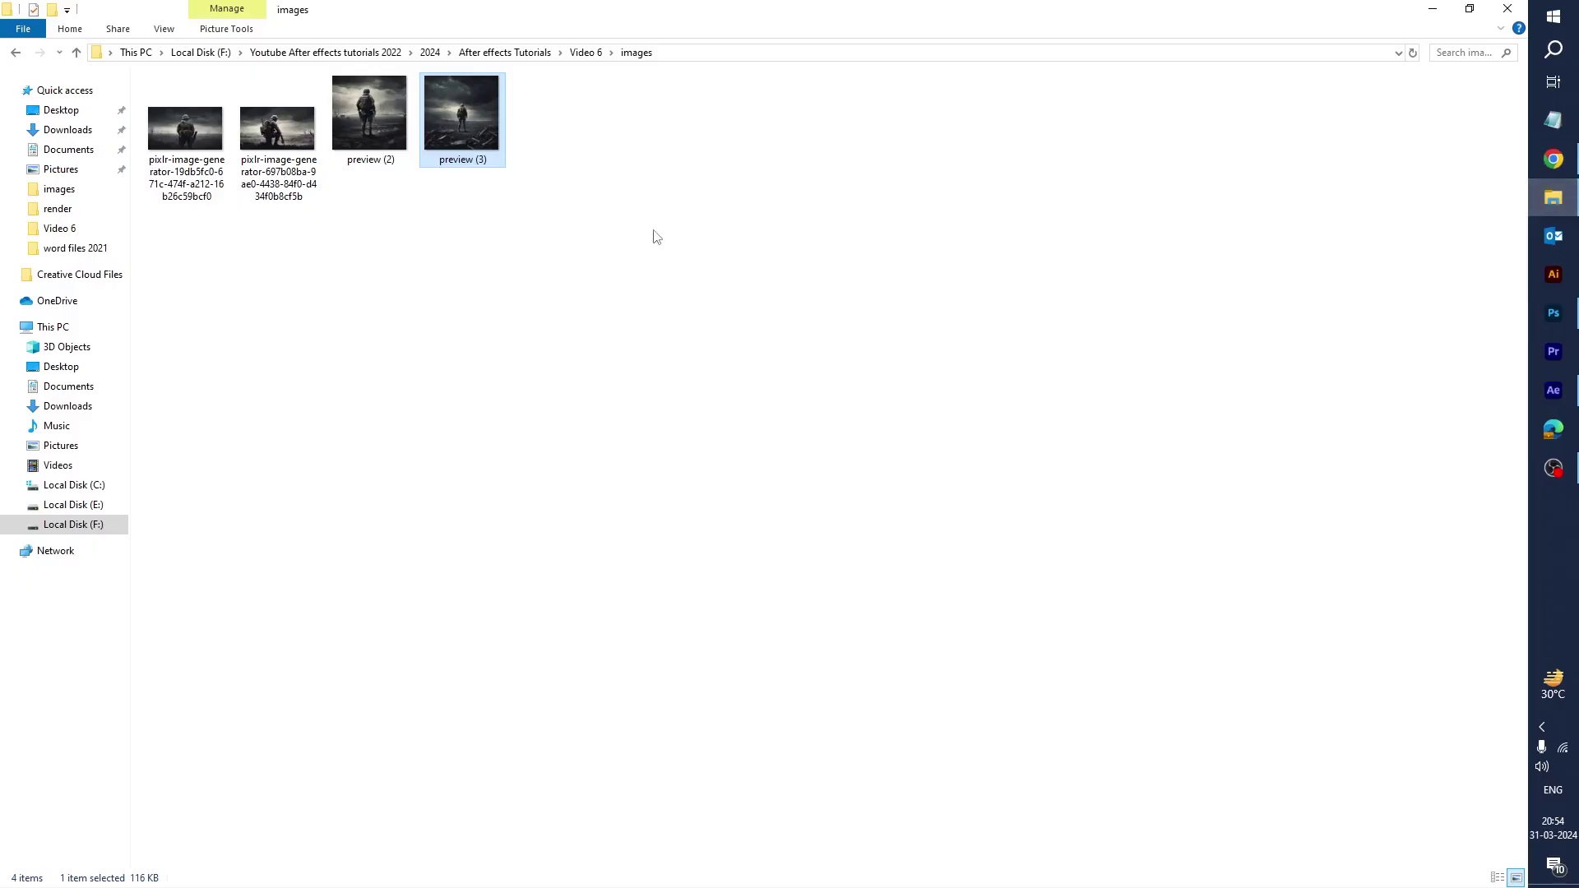
{"action": "left_click_drag", "start_coordinate": [172, 242], "coordinate": [696, 84]}
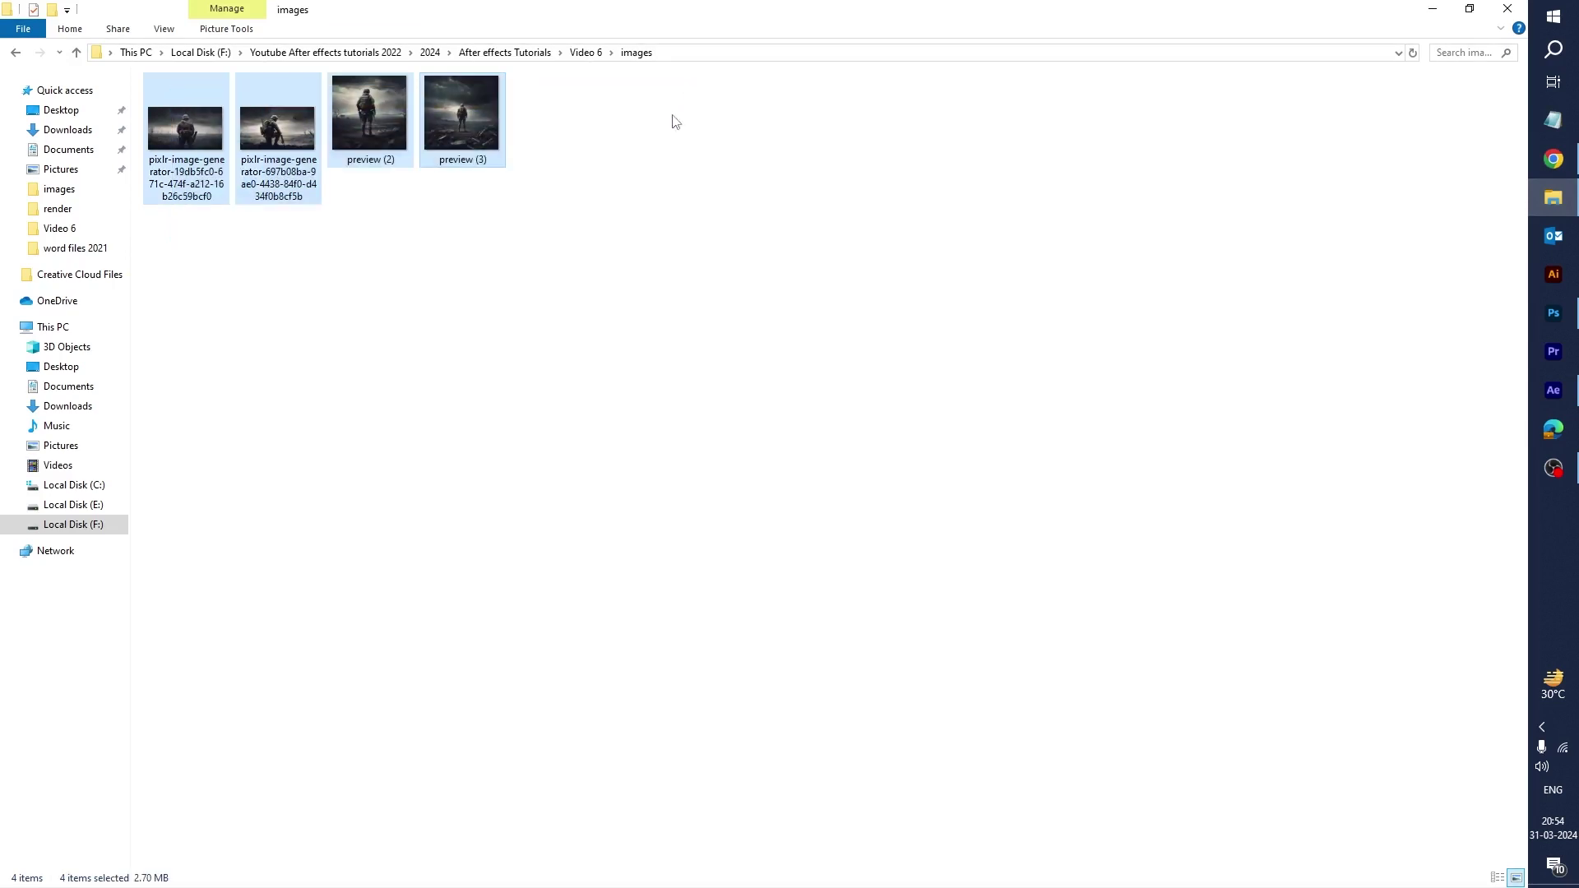
{"action": "left_click", "coordinate": [632, 148]}
{"action": "left_click", "coordinate": [459, 115]}
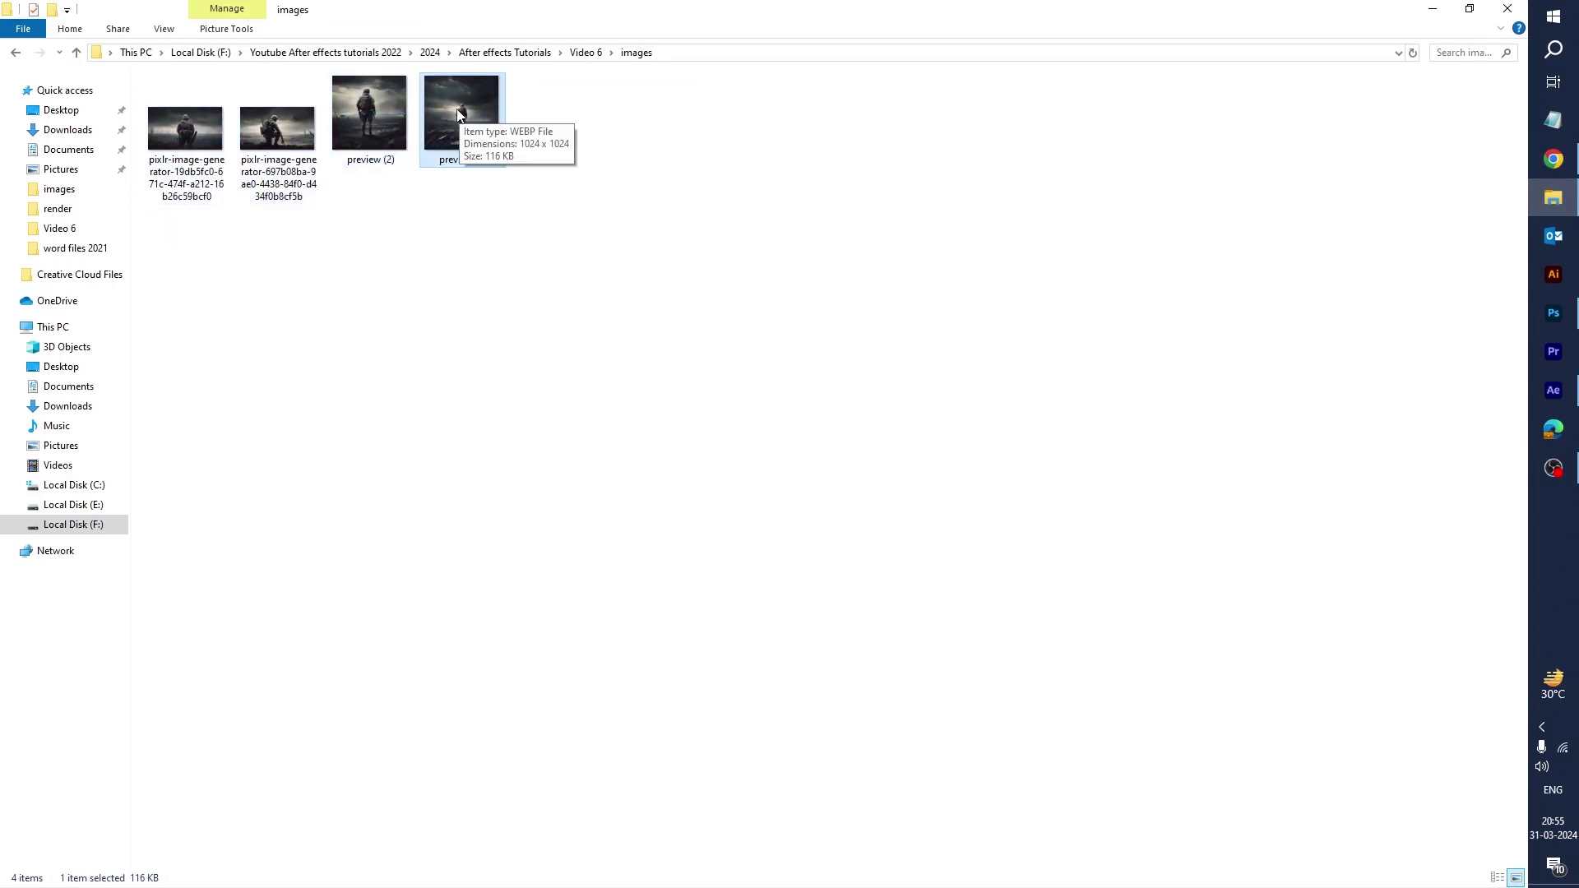
Step: Place preview (3) into the Untitled-1 document and scale it up to fill the canvas height
{"action": "left_click_drag", "start_coordinate": [462, 109], "coordinate": [815, 37]}
{"action": "left_click", "coordinate": [814, 36]}
{"action": "left_click_drag", "start_coordinate": [312, 198], "coordinate": [295, 182]}
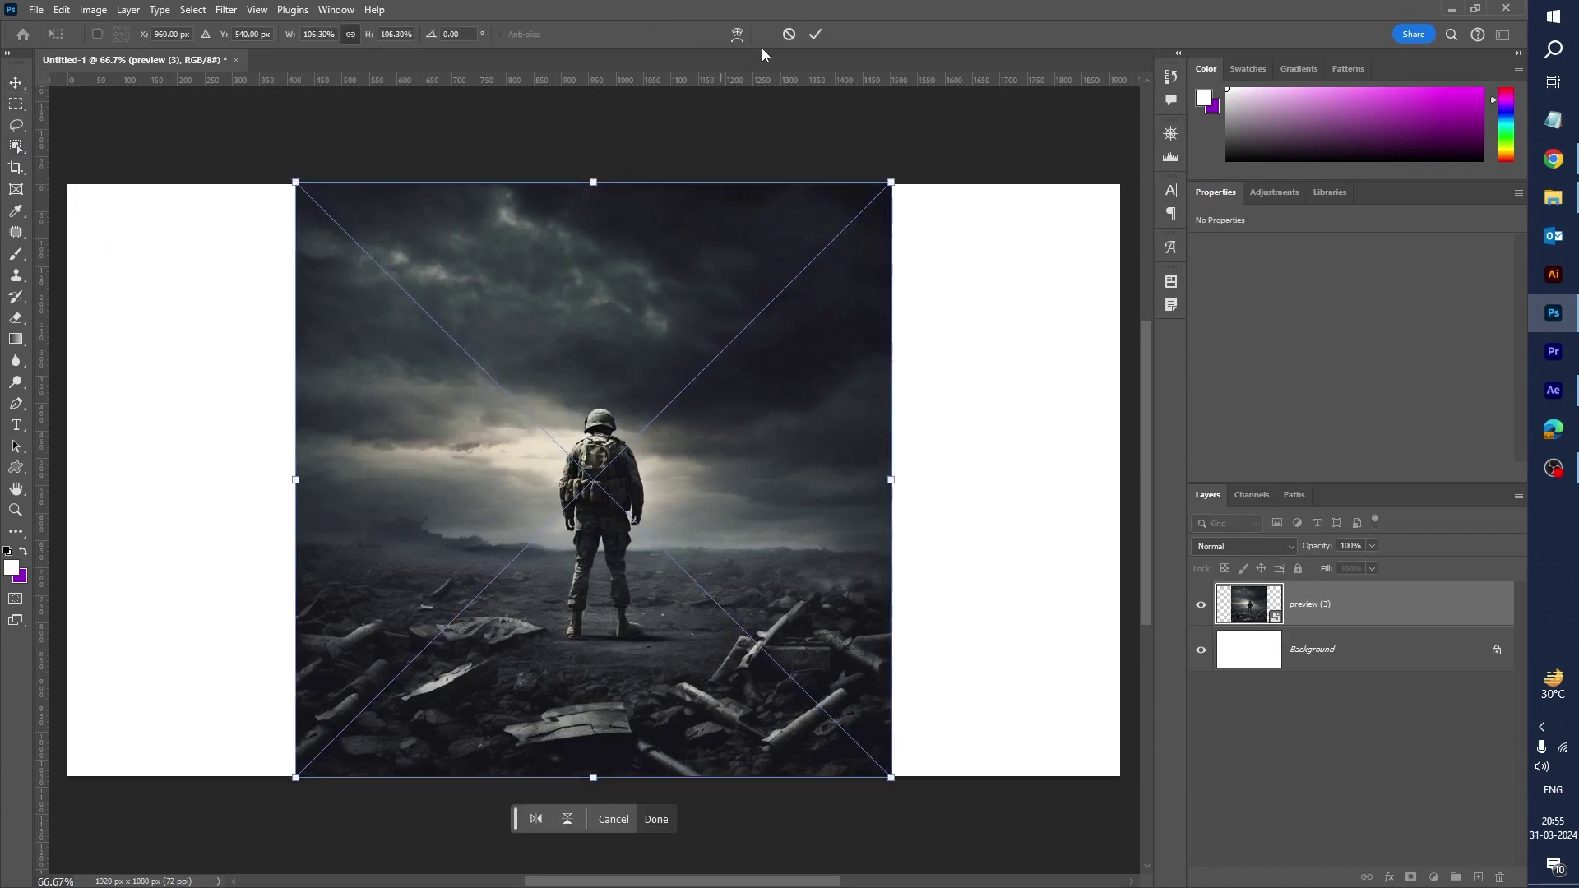
Step: Commit the 1088 × 1088 px scaling and marquee-select the white strip left of the photo
{"action": "left_click", "coordinate": [817, 34]}
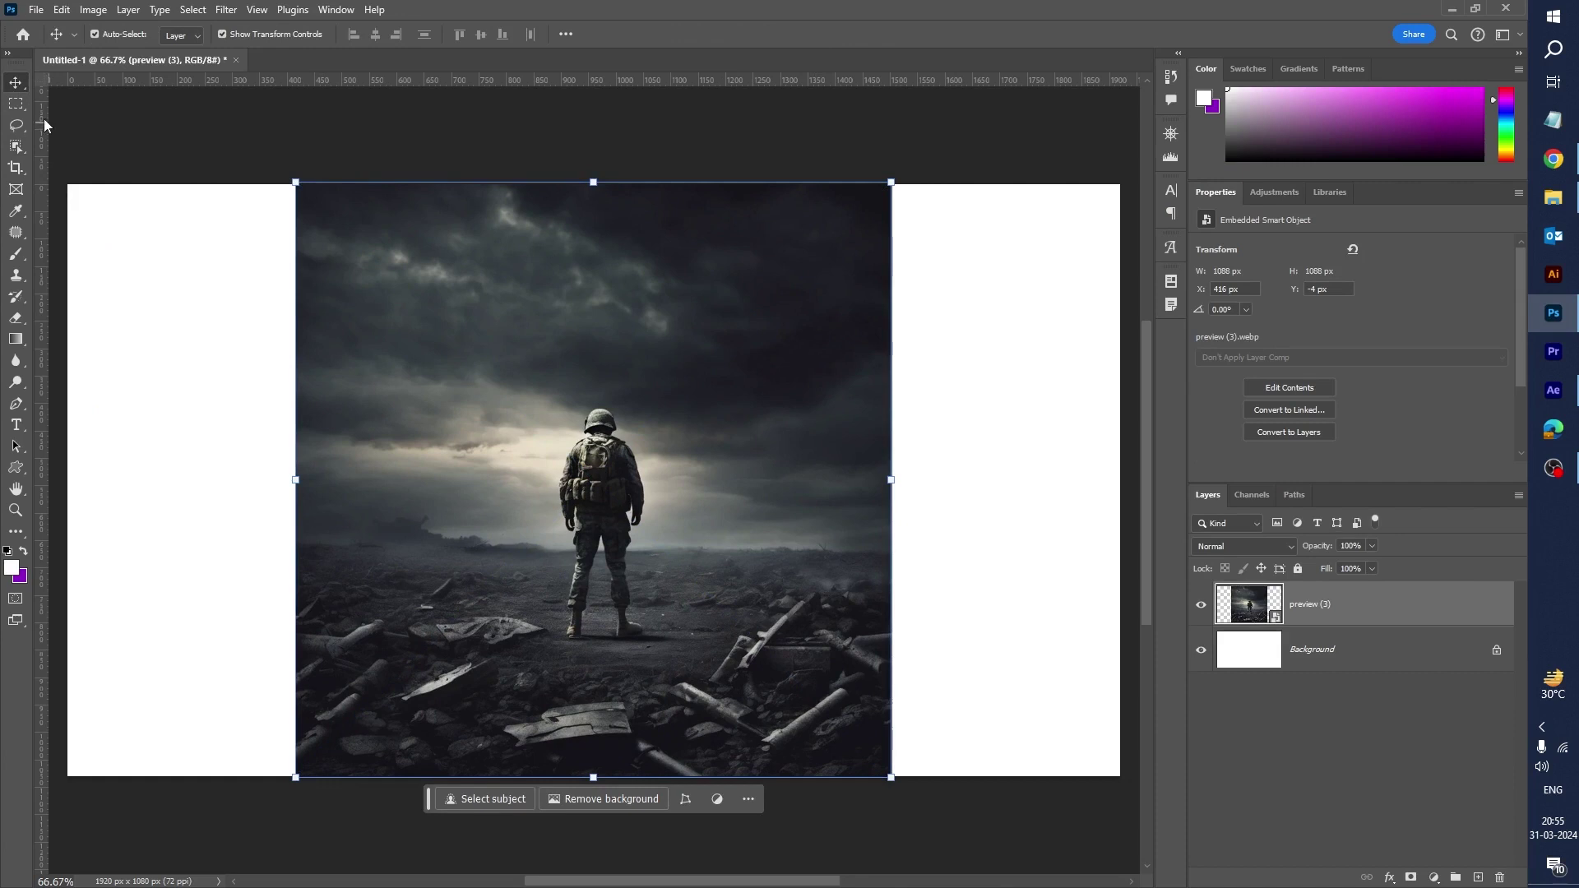
{"action": "left_click", "coordinate": [17, 104]}
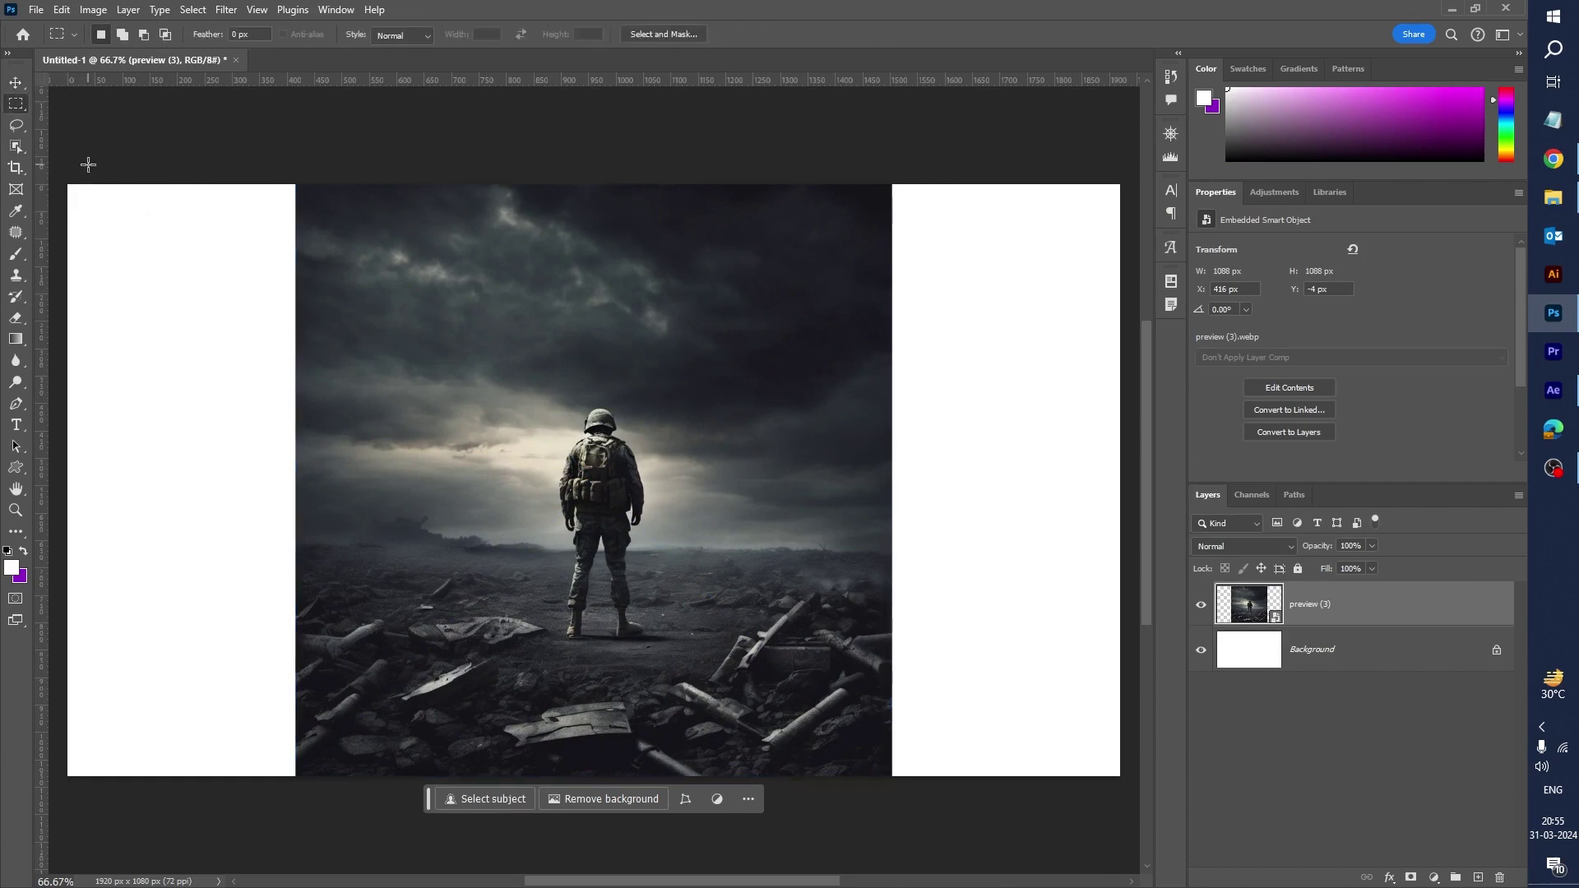
{"action": "left_click_drag", "start_coordinate": [66, 183], "coordinate": [304, 828]}
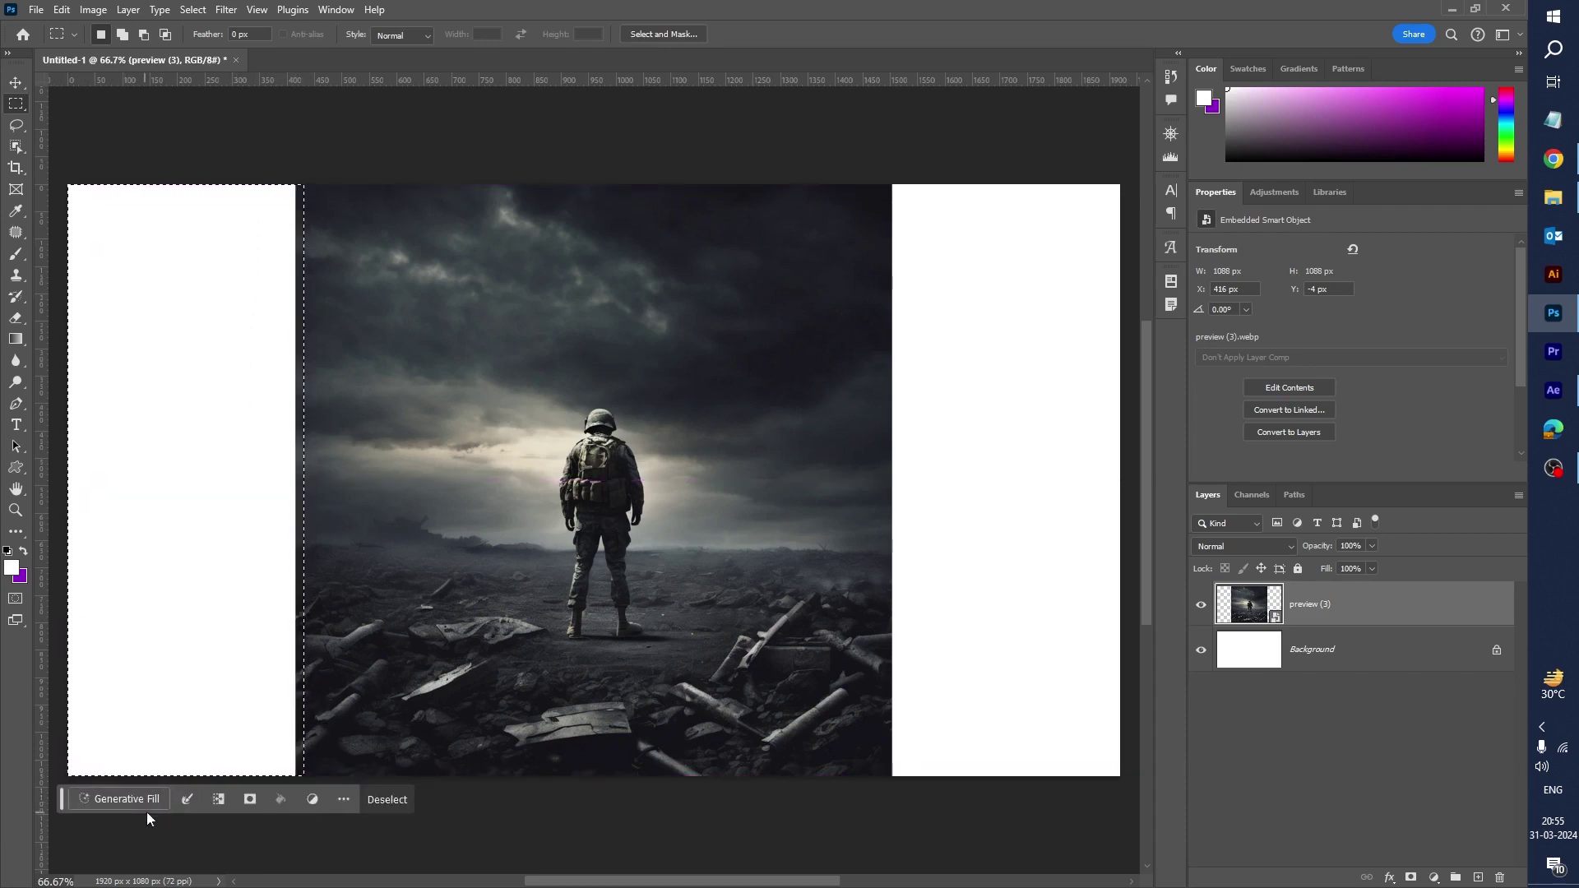
Step: Run Generative Fill with an empty prompt on the left strip and keep variation 3
{"action": "left_click", "coordinate": [125, 798]}
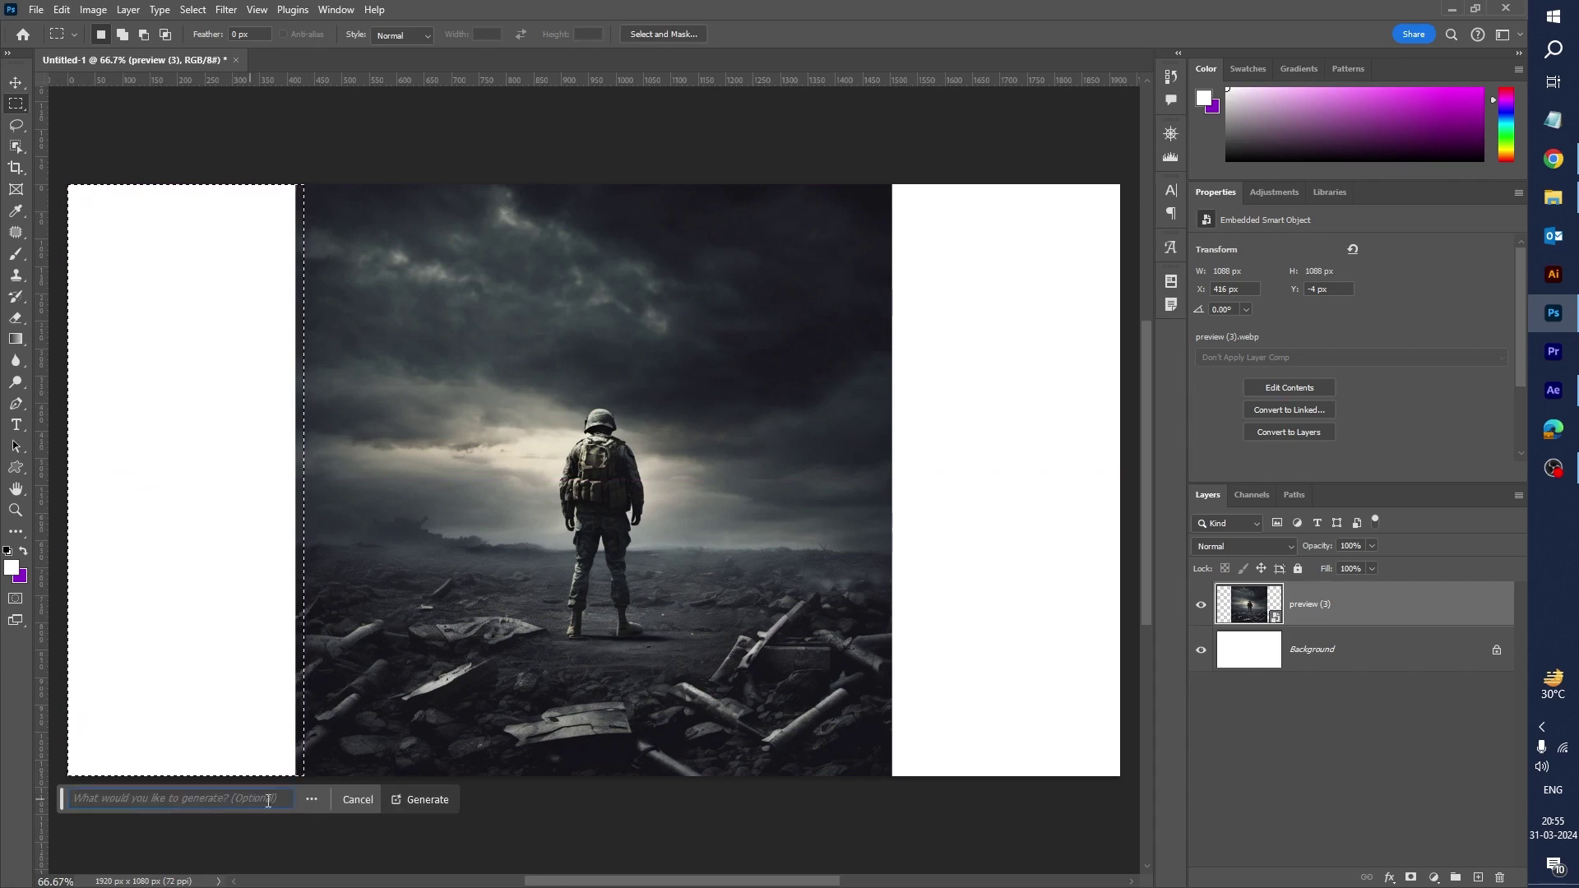
{"action": "left_click", "coordinate": [450, 797]}
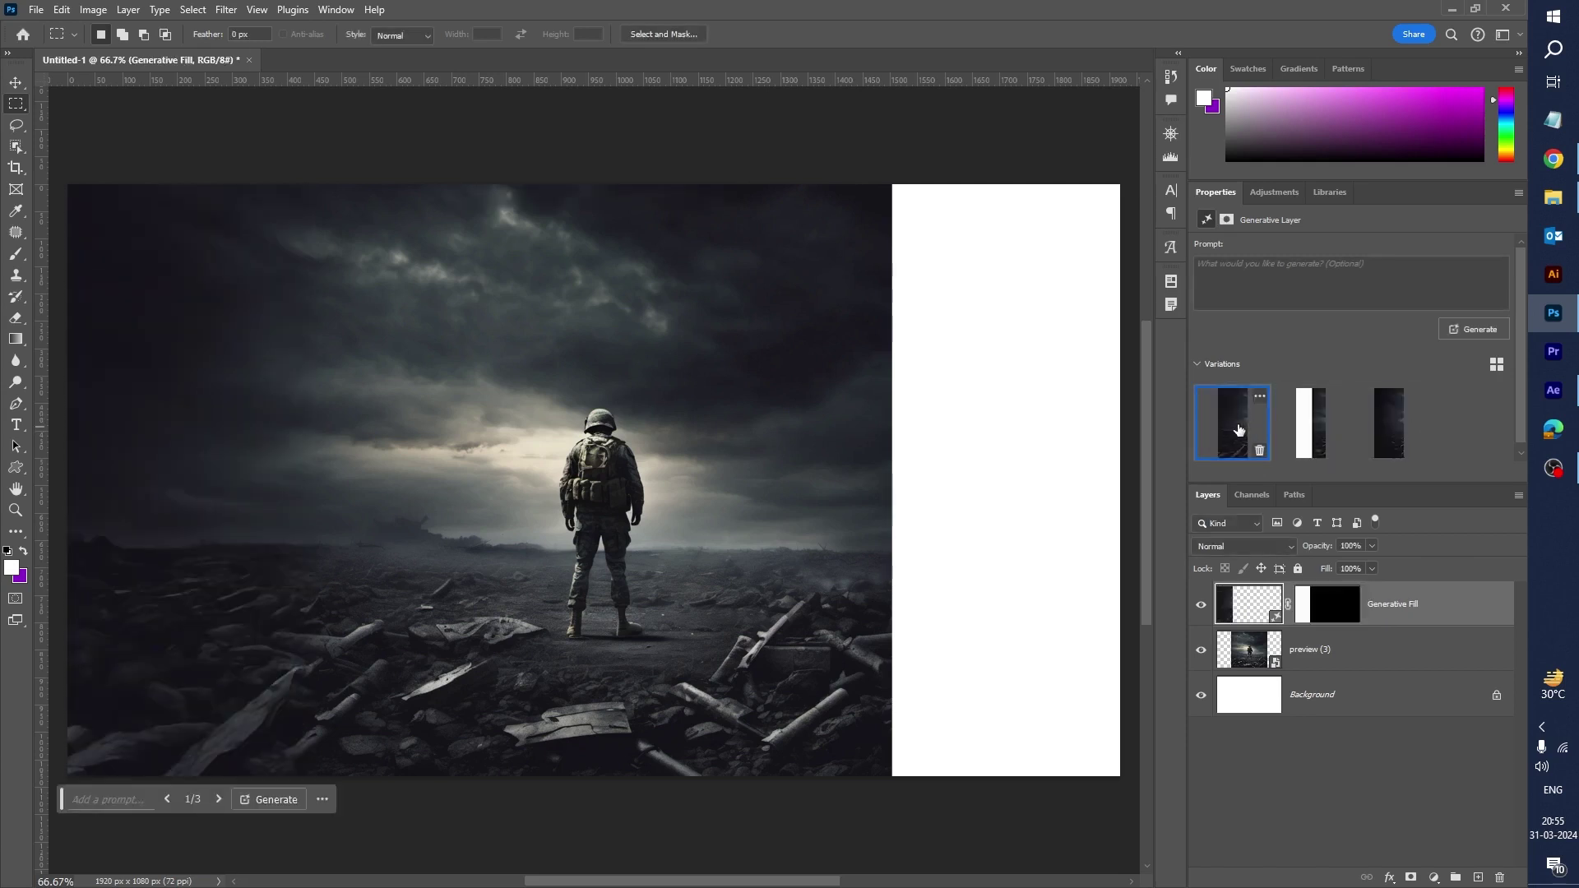
{"action": "left_click", "coordinate": [1303, 432]}
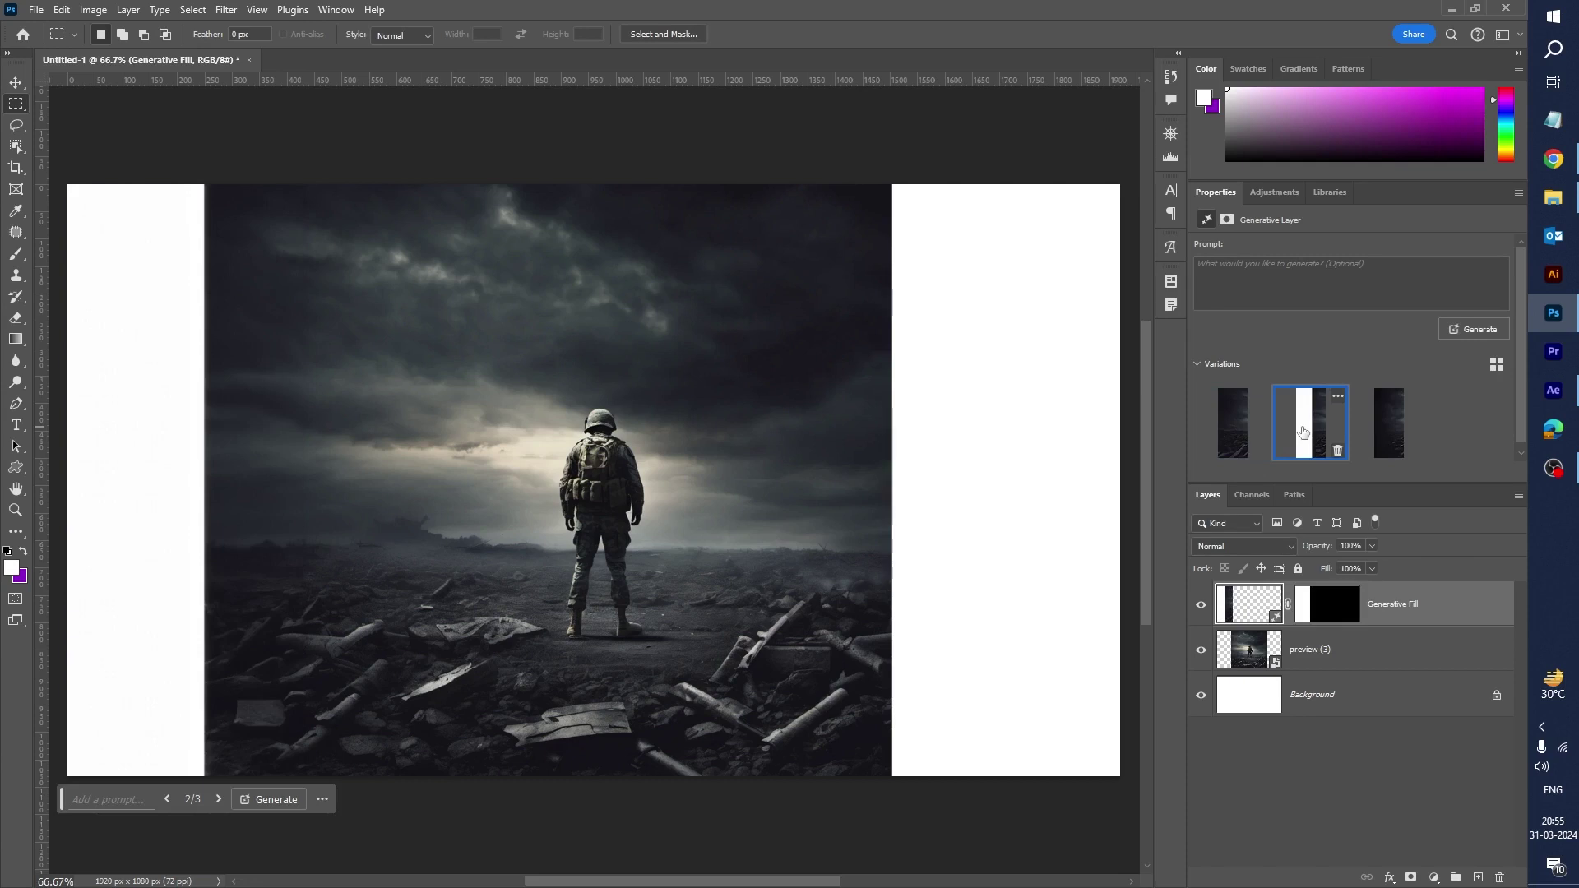
{"action": "left_click", "coordinate": [1384, 429]}
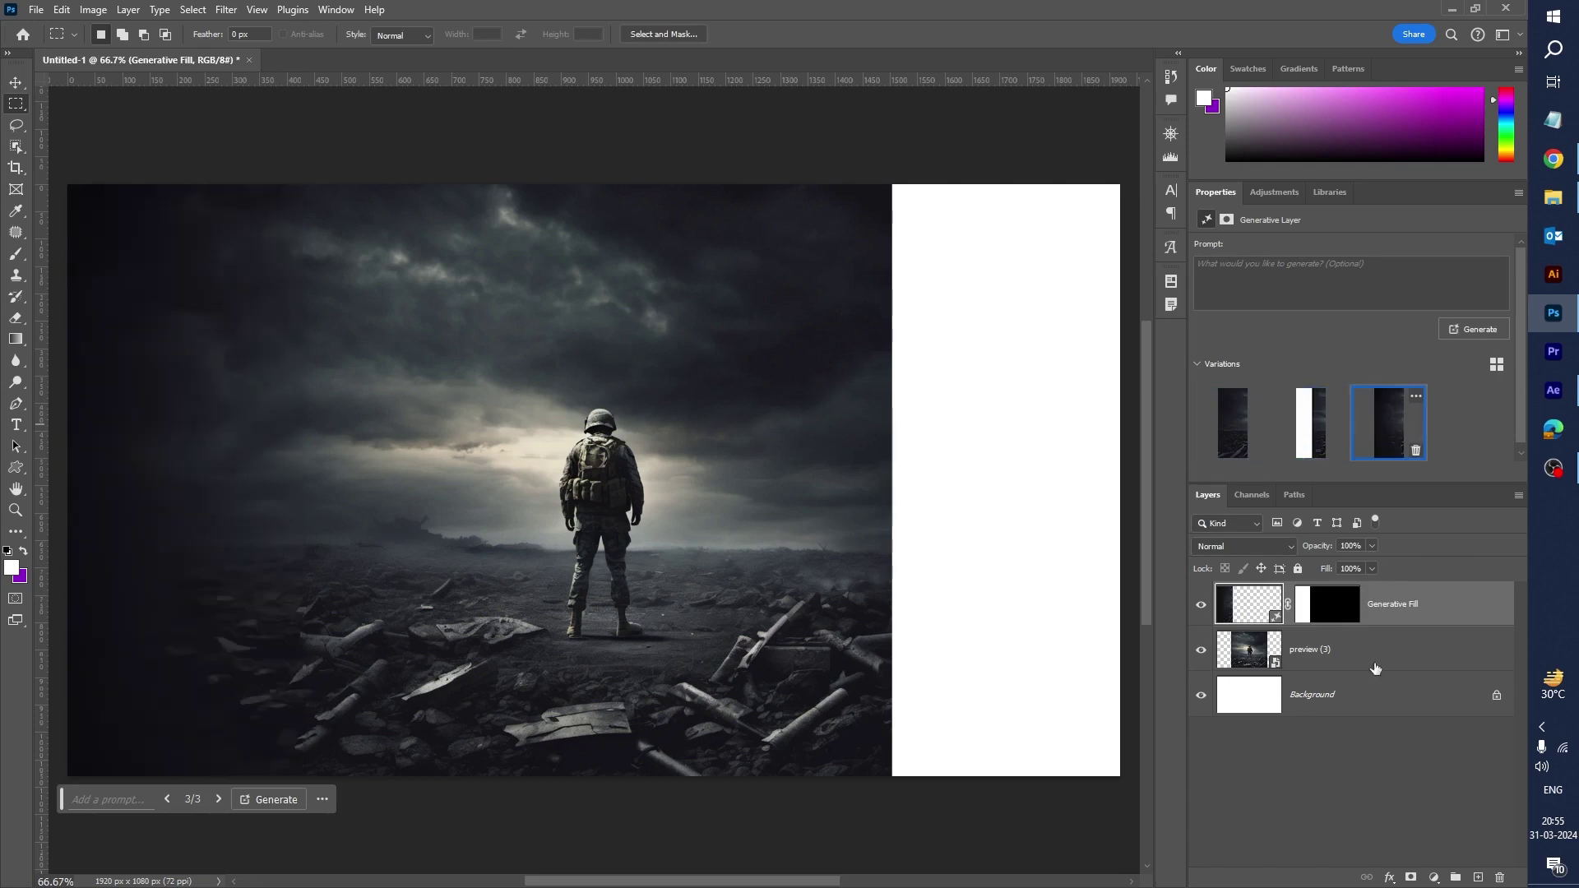
Step: Select the right white strip, Generative Fill it with an empty prompt, and keep variation 3
{"action": "left_click", "coordinate": [1349, 656]}
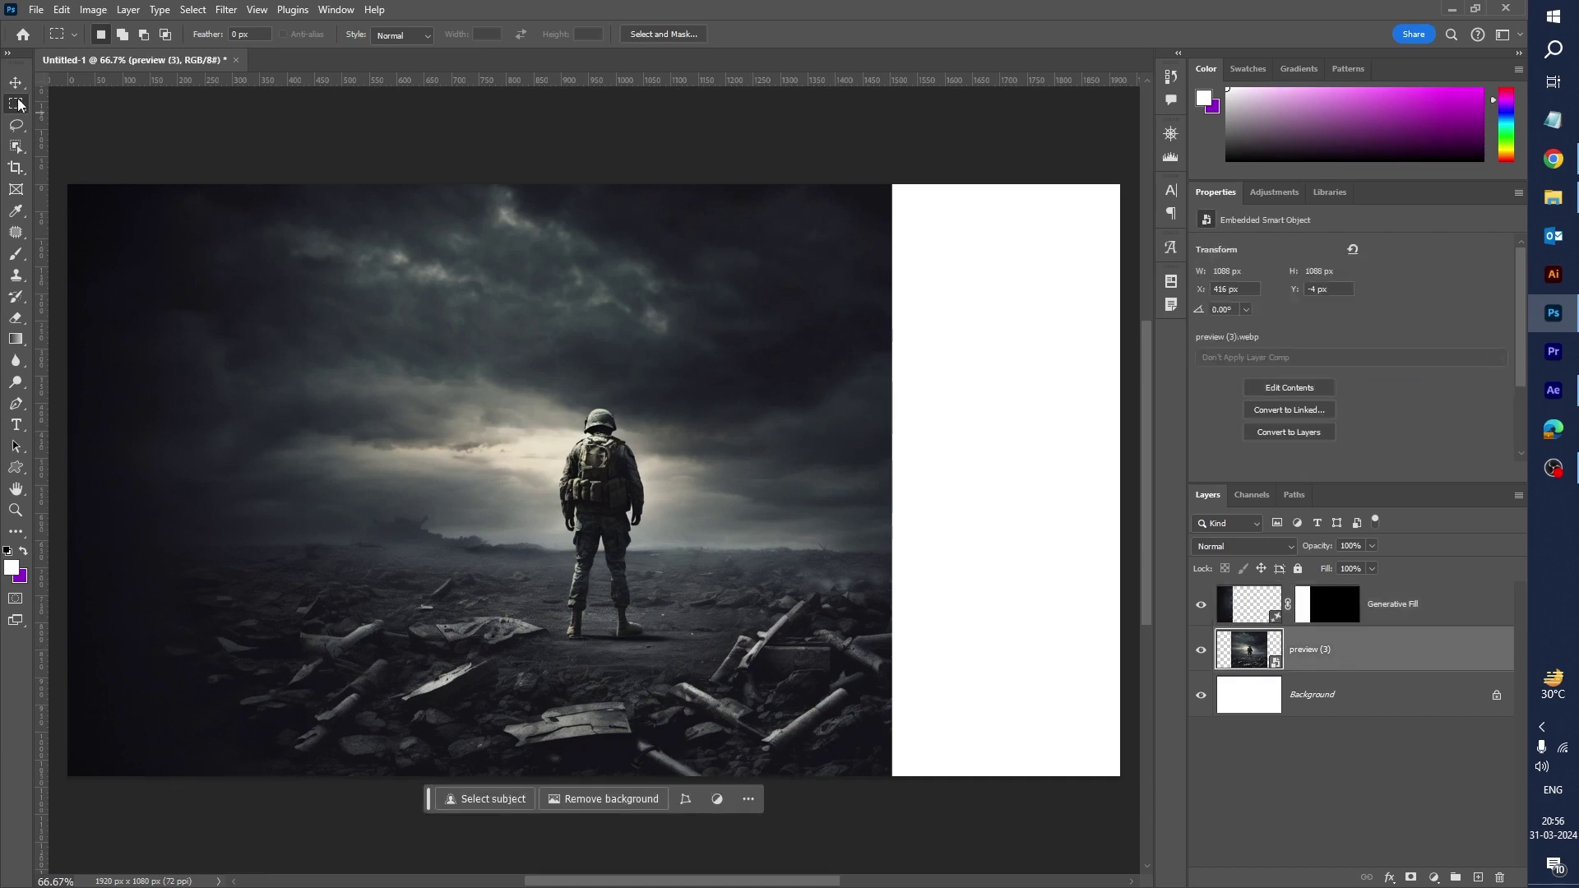
{"action": "left_click_drag", "start_coordinate": [880, 165], "coordinate": [1129, 844]}
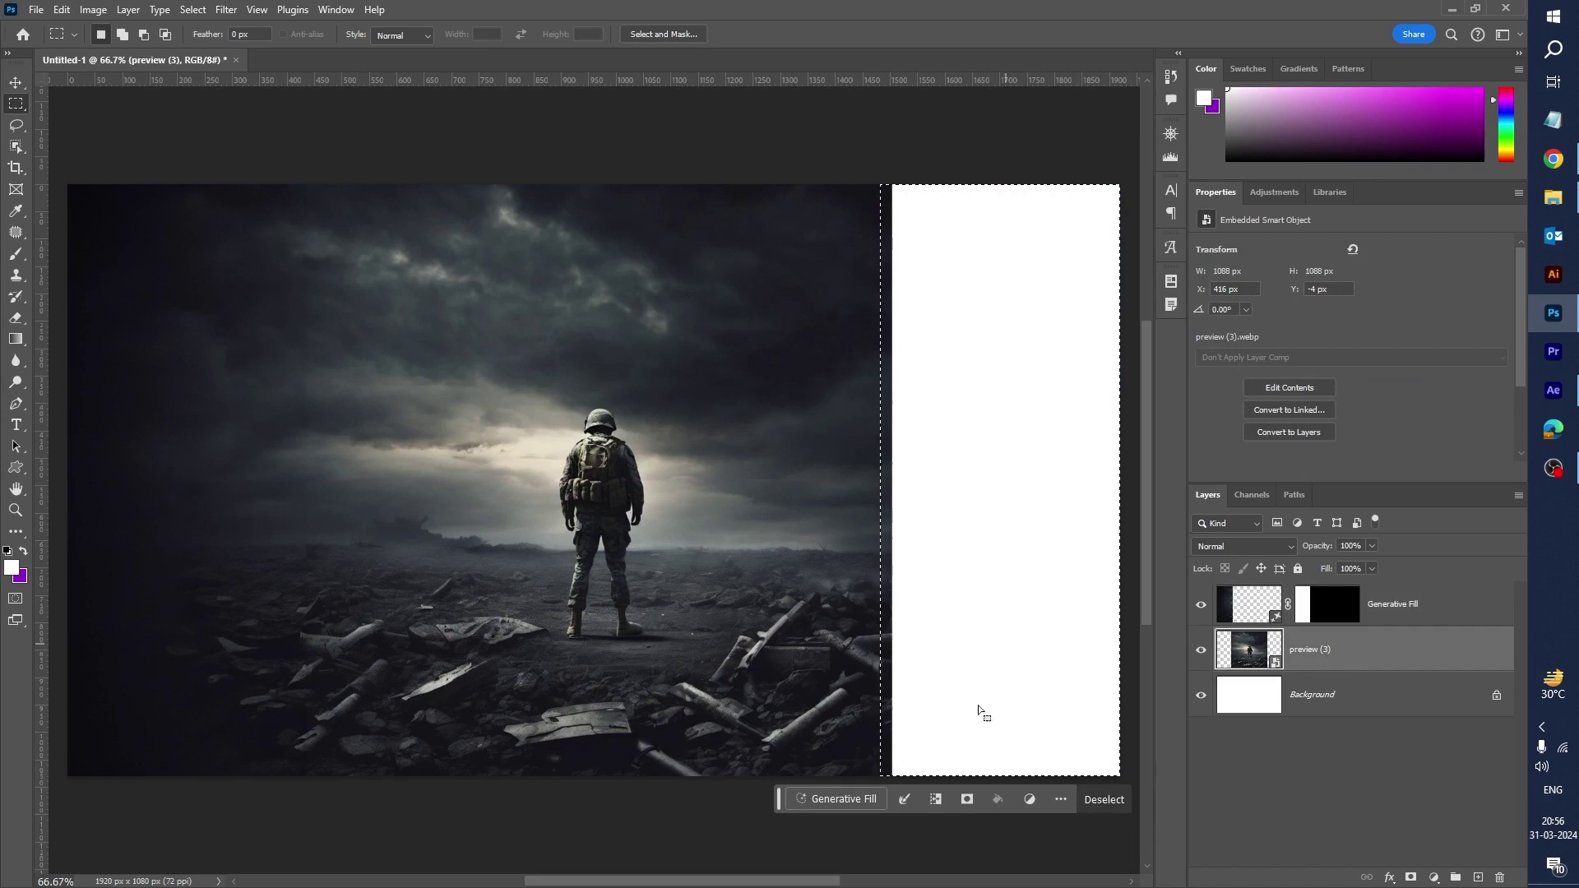
{"action": "left_click", "coordinate": [837, 797]}
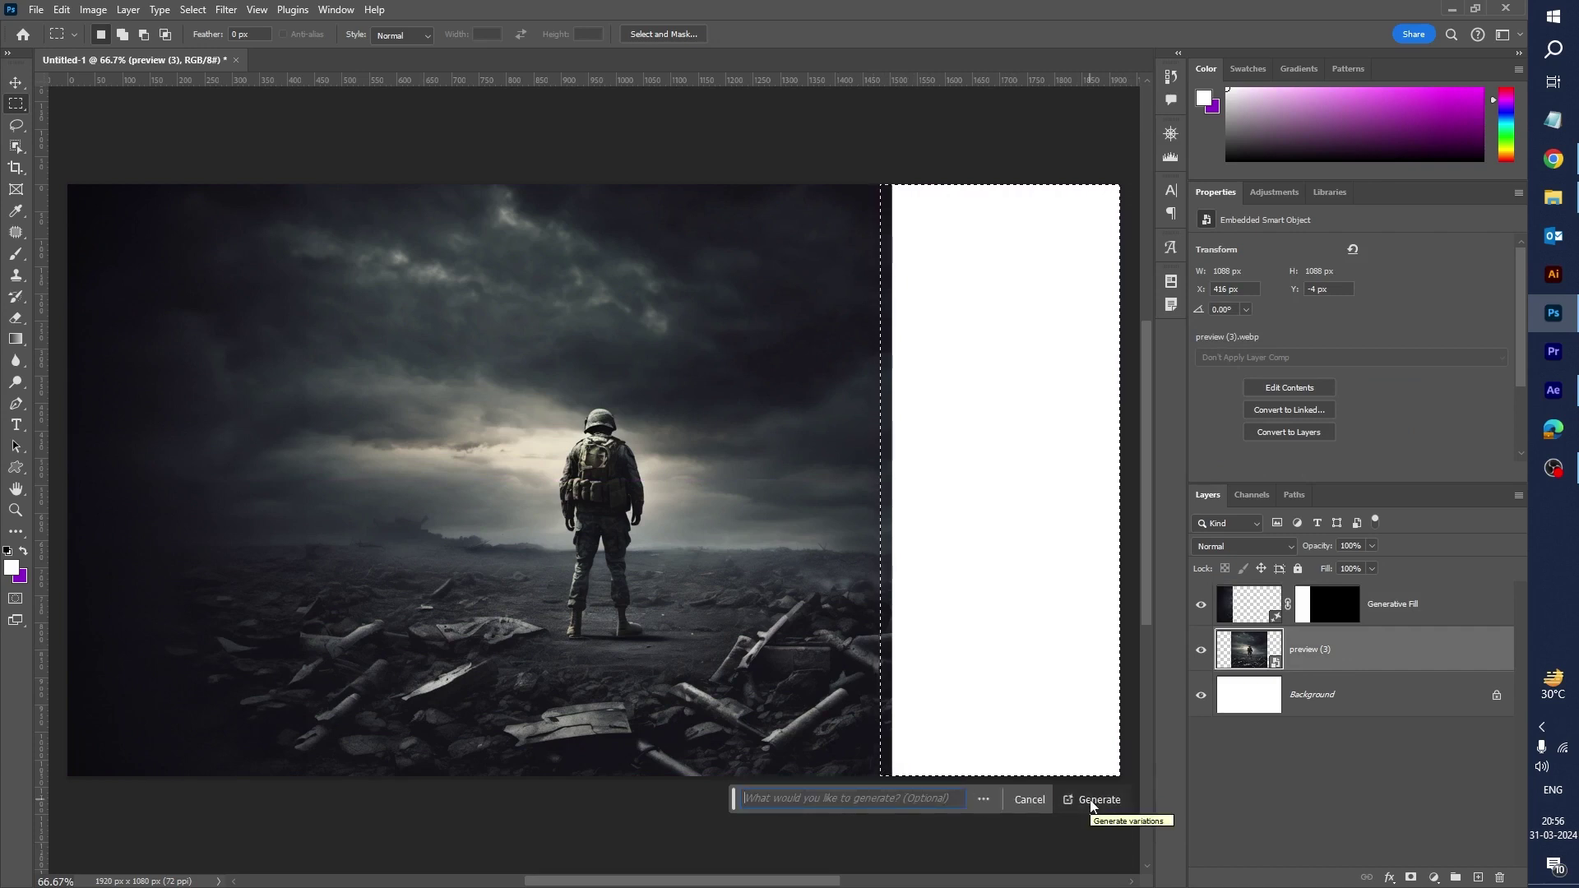
{"action": "left_click", "coordinate": [1089, 800]}
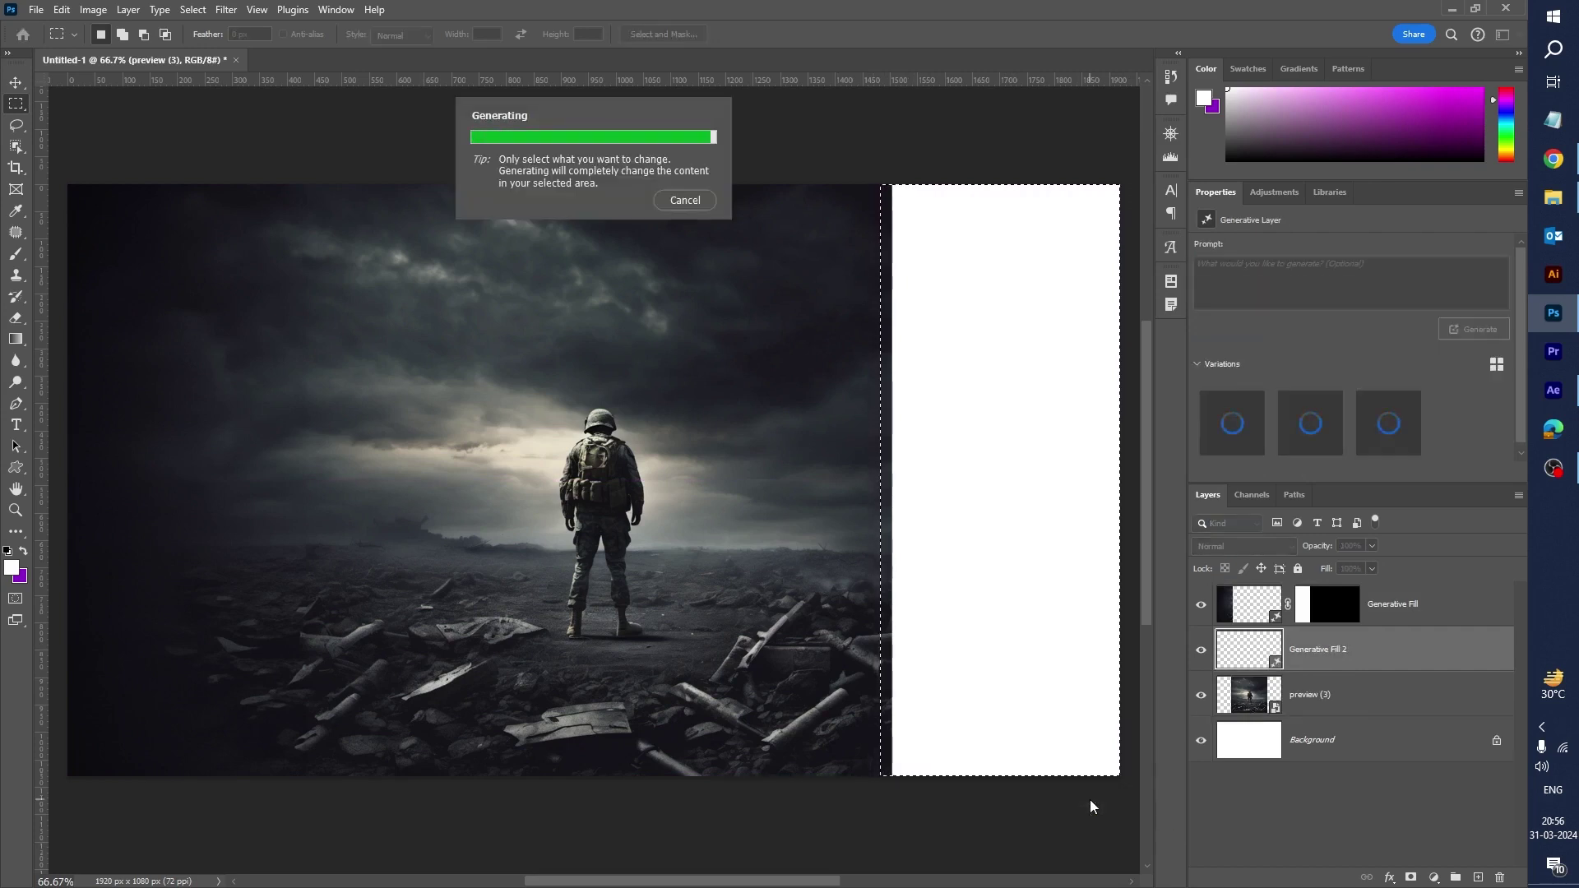
{"action": "left_click", "coordinate": [1309, 440]}
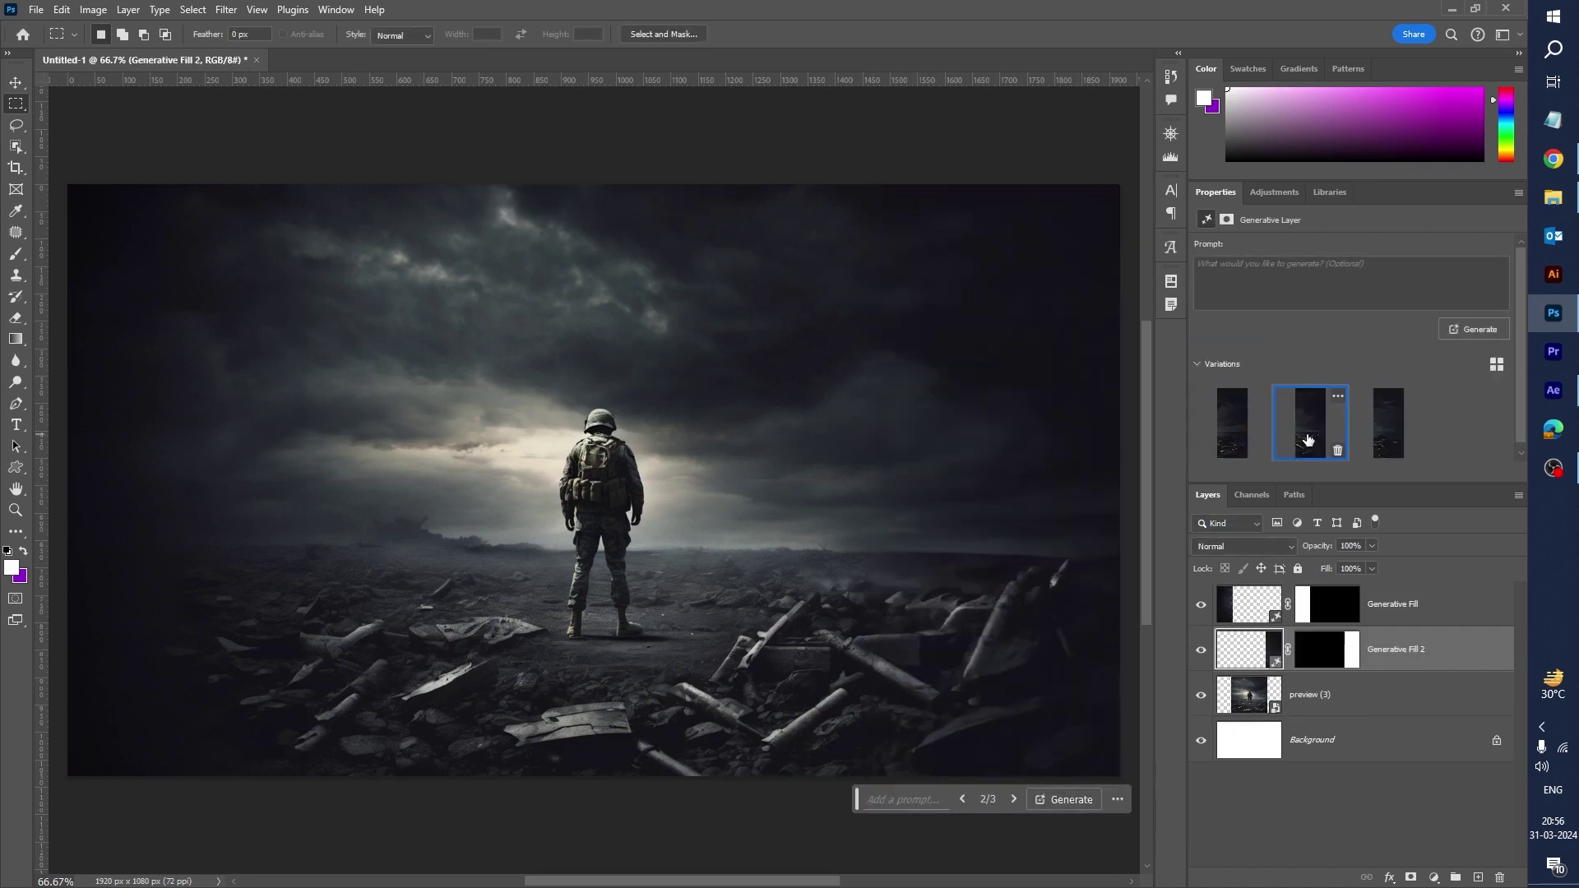
{"action": "left_click", "coordinate": [1390, 421]}
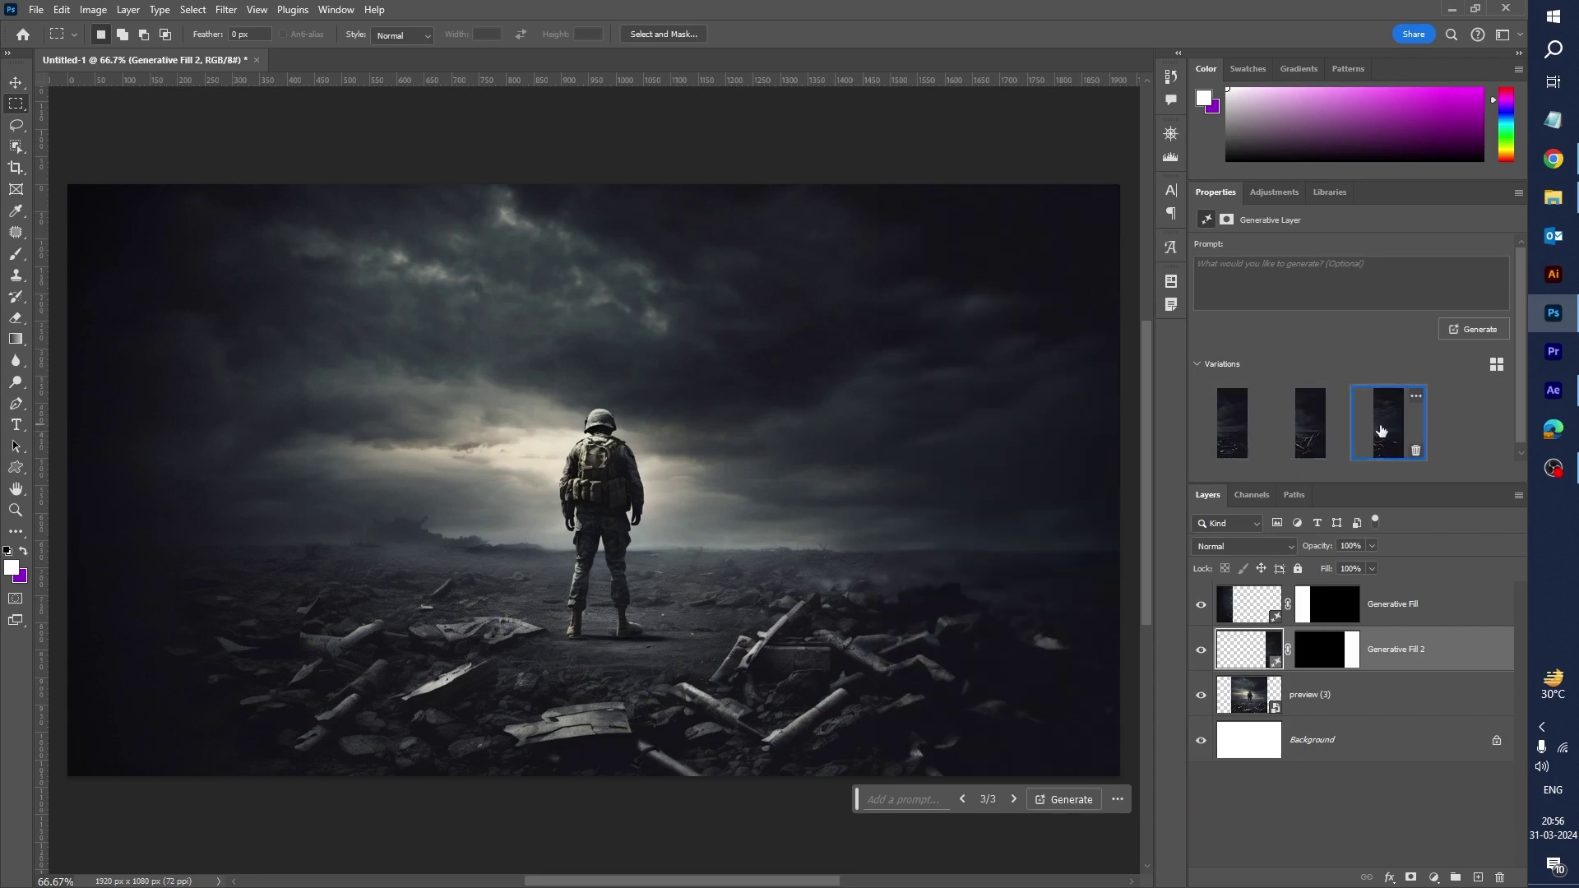
{"action": "left_click", "coordinate": [1367, 701]}
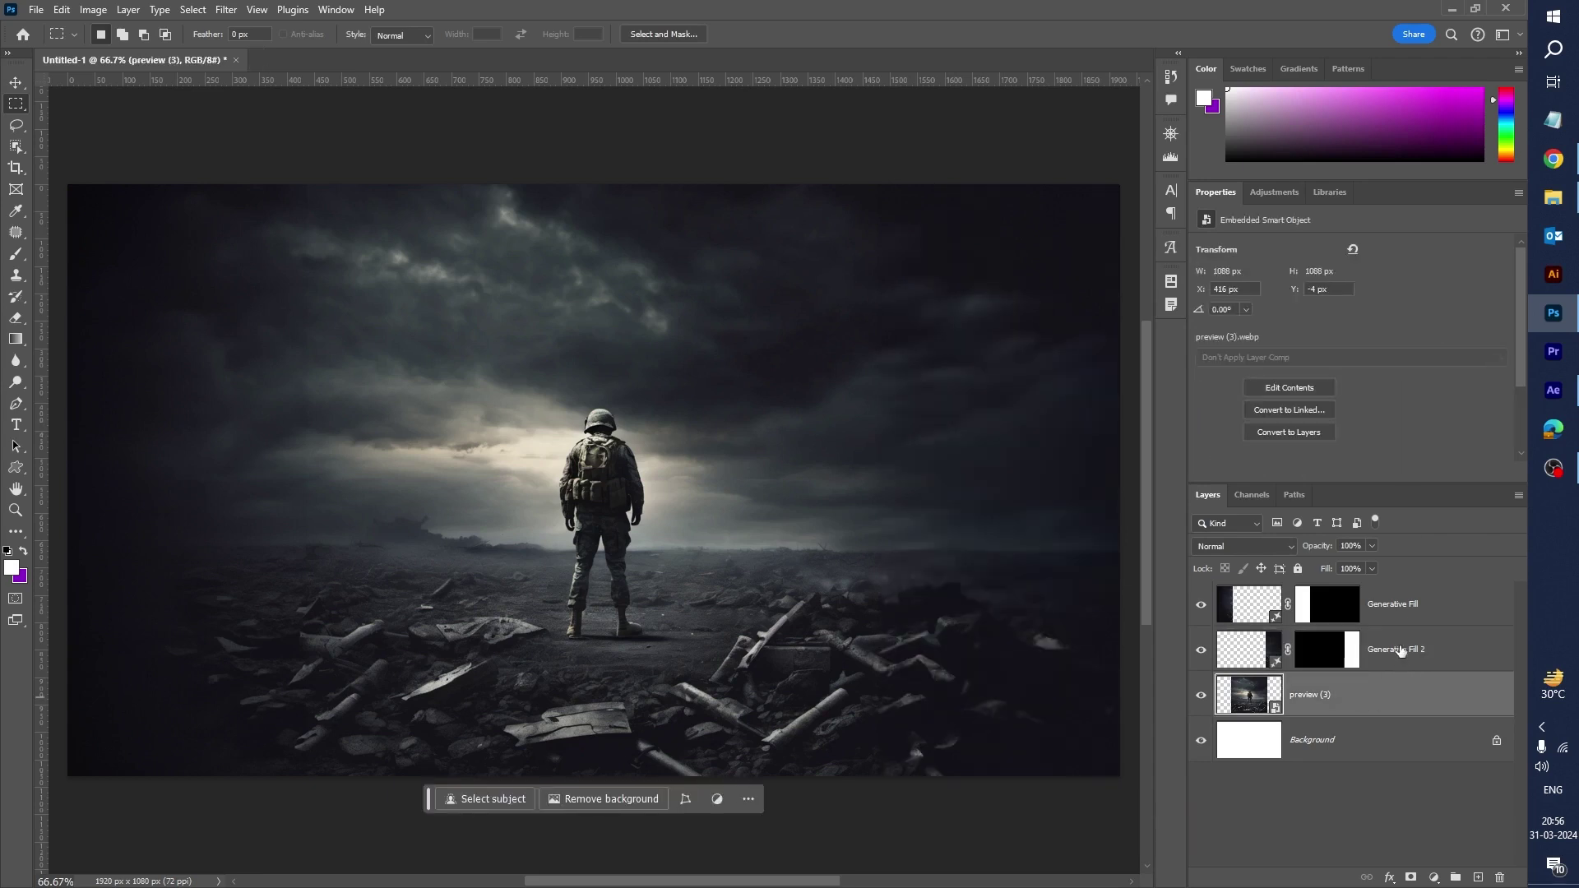
Step: Merge the soldier photo and both Generative Fill layers into one layer
{"action": "left_click", "coordinate": [1406, 614], "text": "shift"}
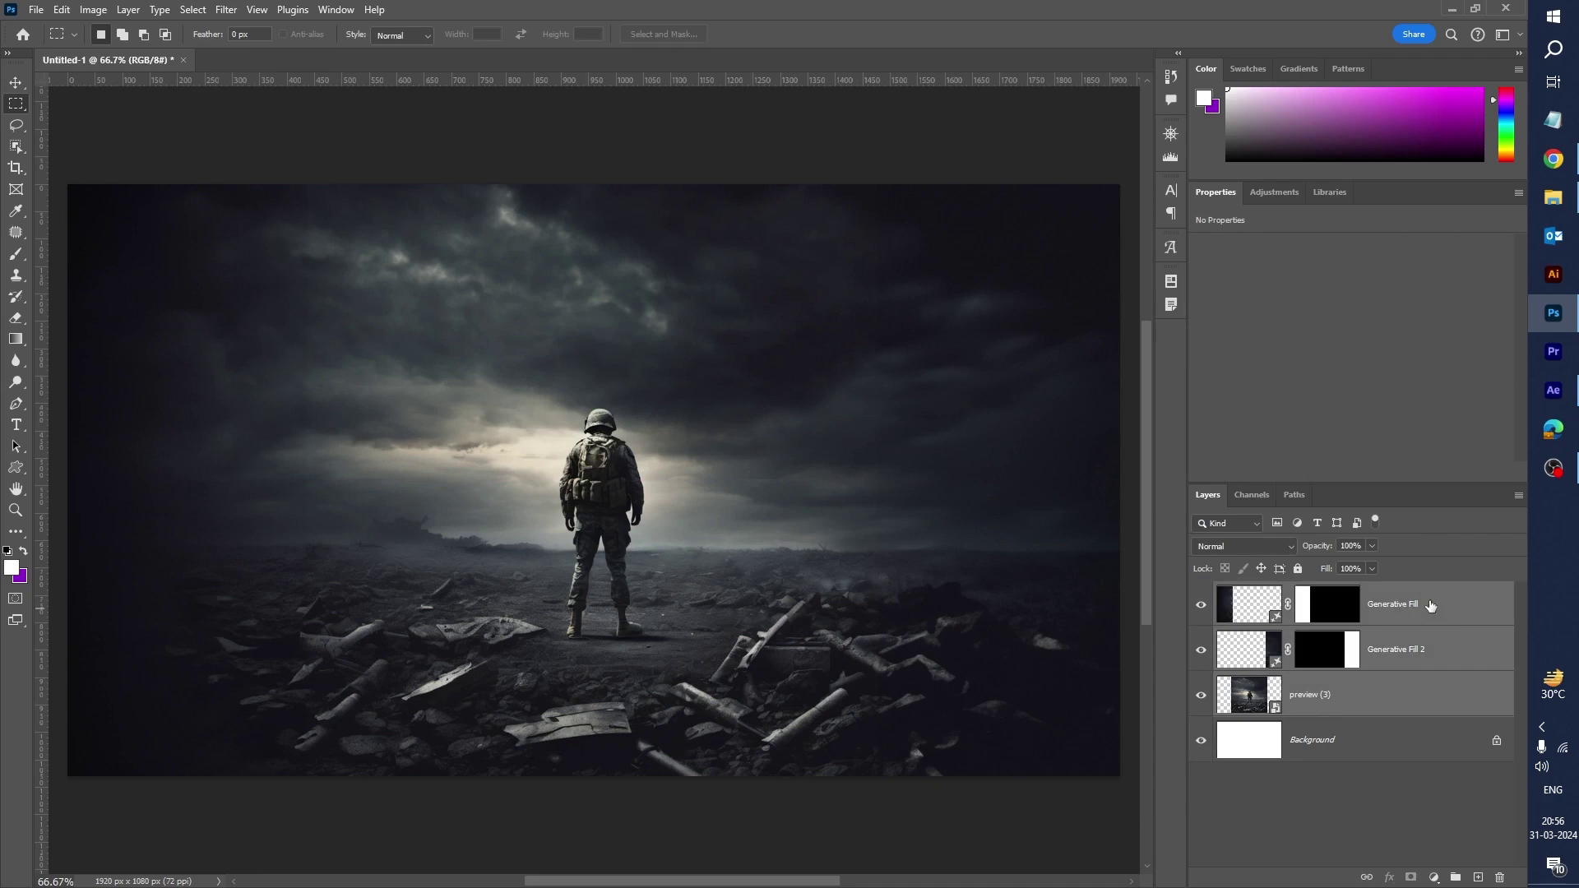
{"action": "right_click", "coordinate": [1430, 605]}
{"action": "left_click", "coordinate": [1432, 415]}
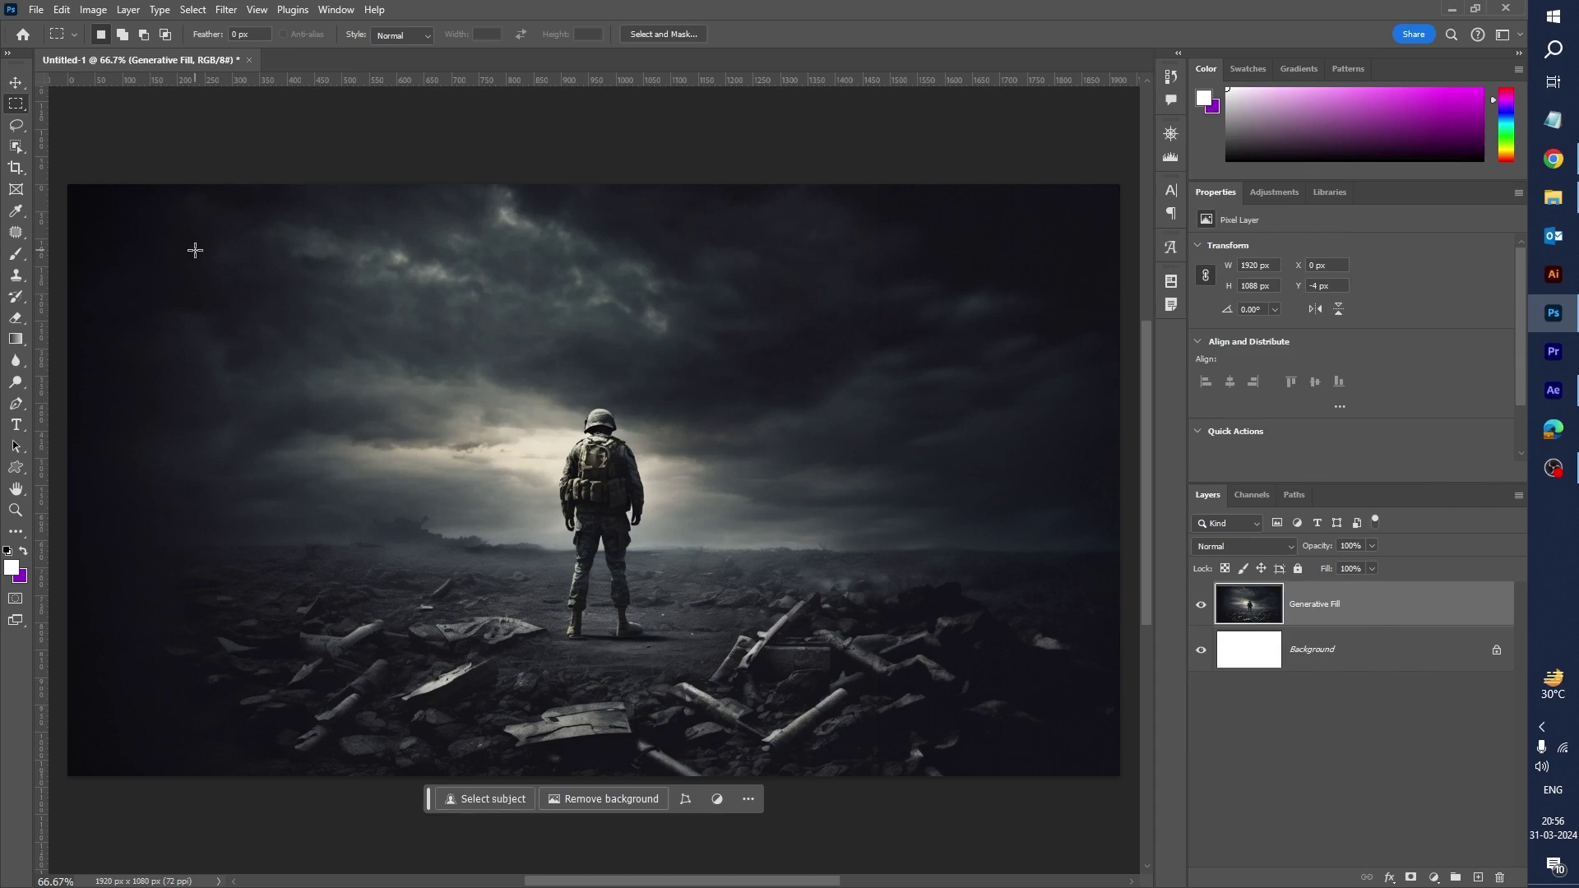
Step: Delete the white Background layer, confirming with Yes
{"action": "left_click", "coordinate": [1382, 650]}
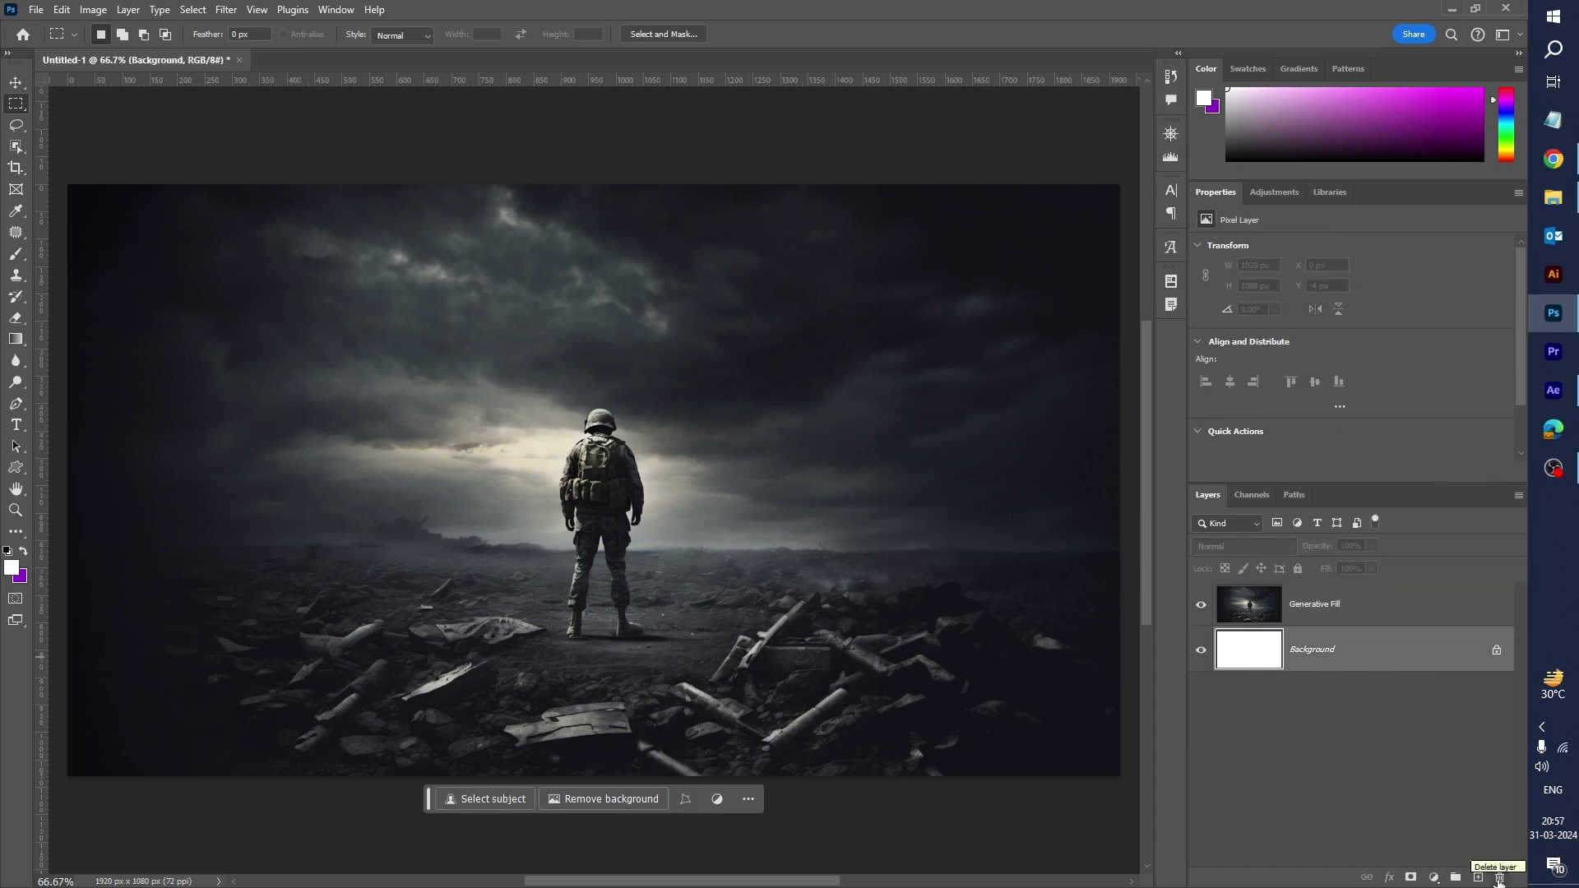
{"action": "left_click", "coordinate": [1500, 878]}
{"action": "left_click", "coordinate": [701, 338]}
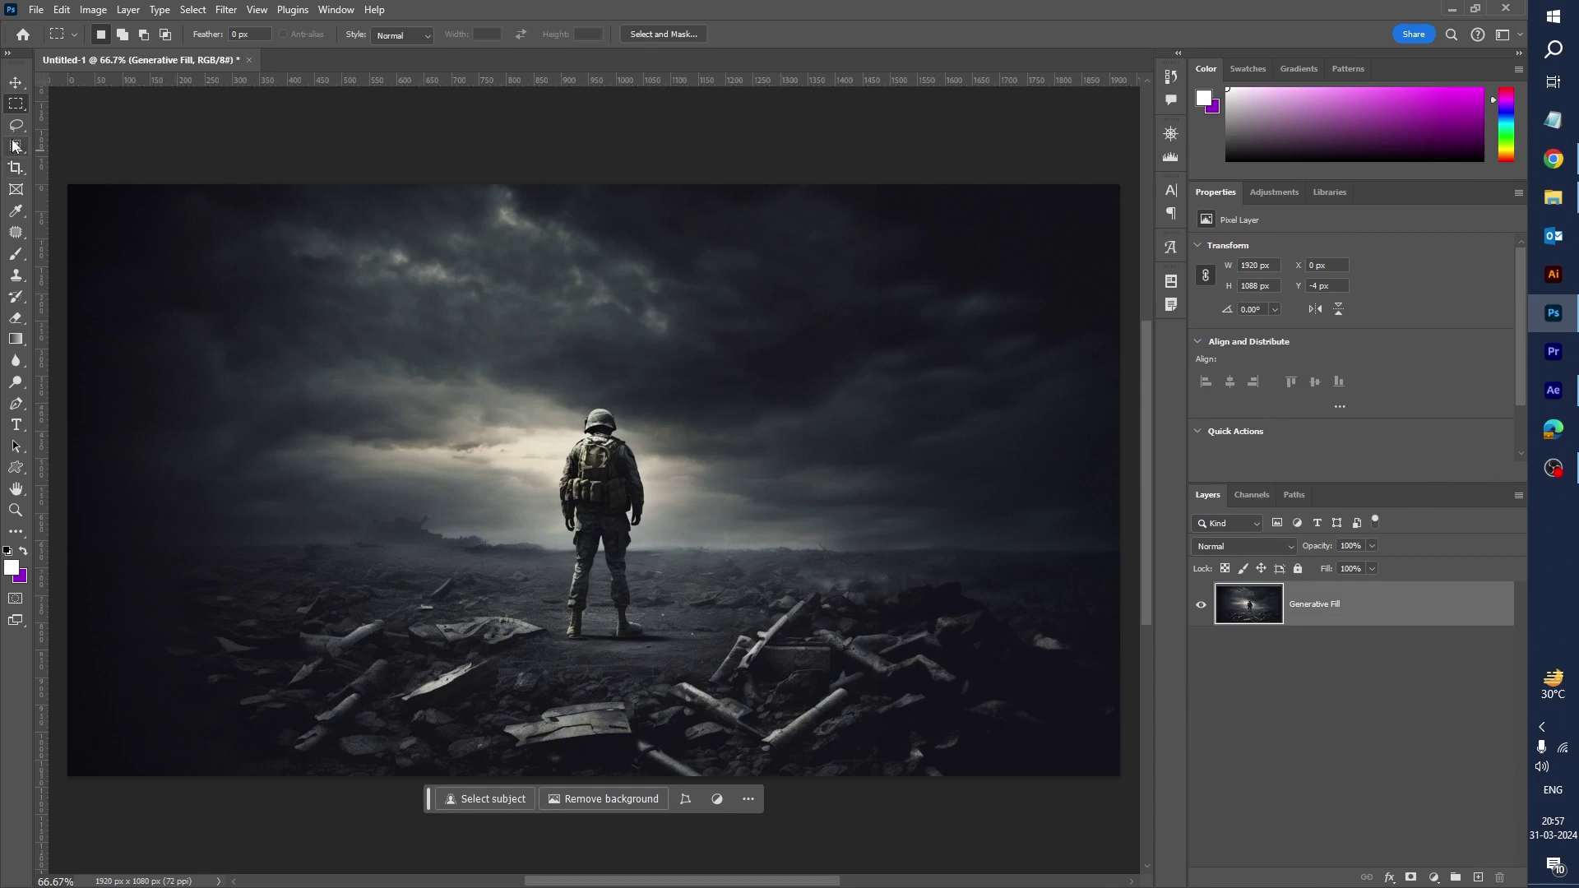
{"action": "left_click", "coordinate": [17, 148]}
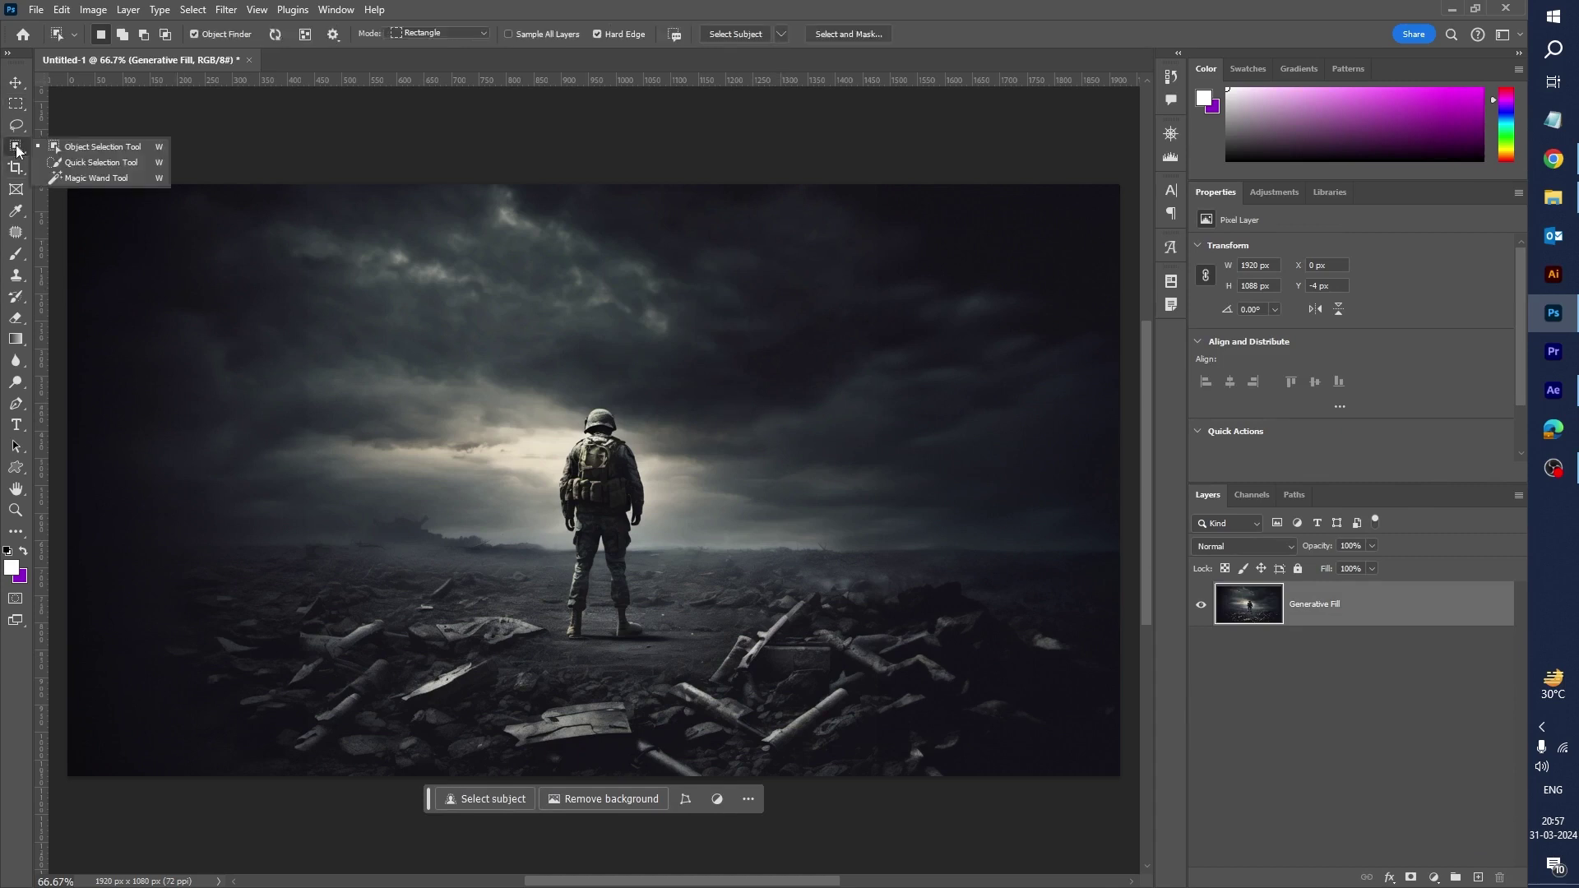
Step: Zoom in on the soldier and select the whole figure with the Object Selection tool
{"action": "left_click", "coordinate": [112, 150]}
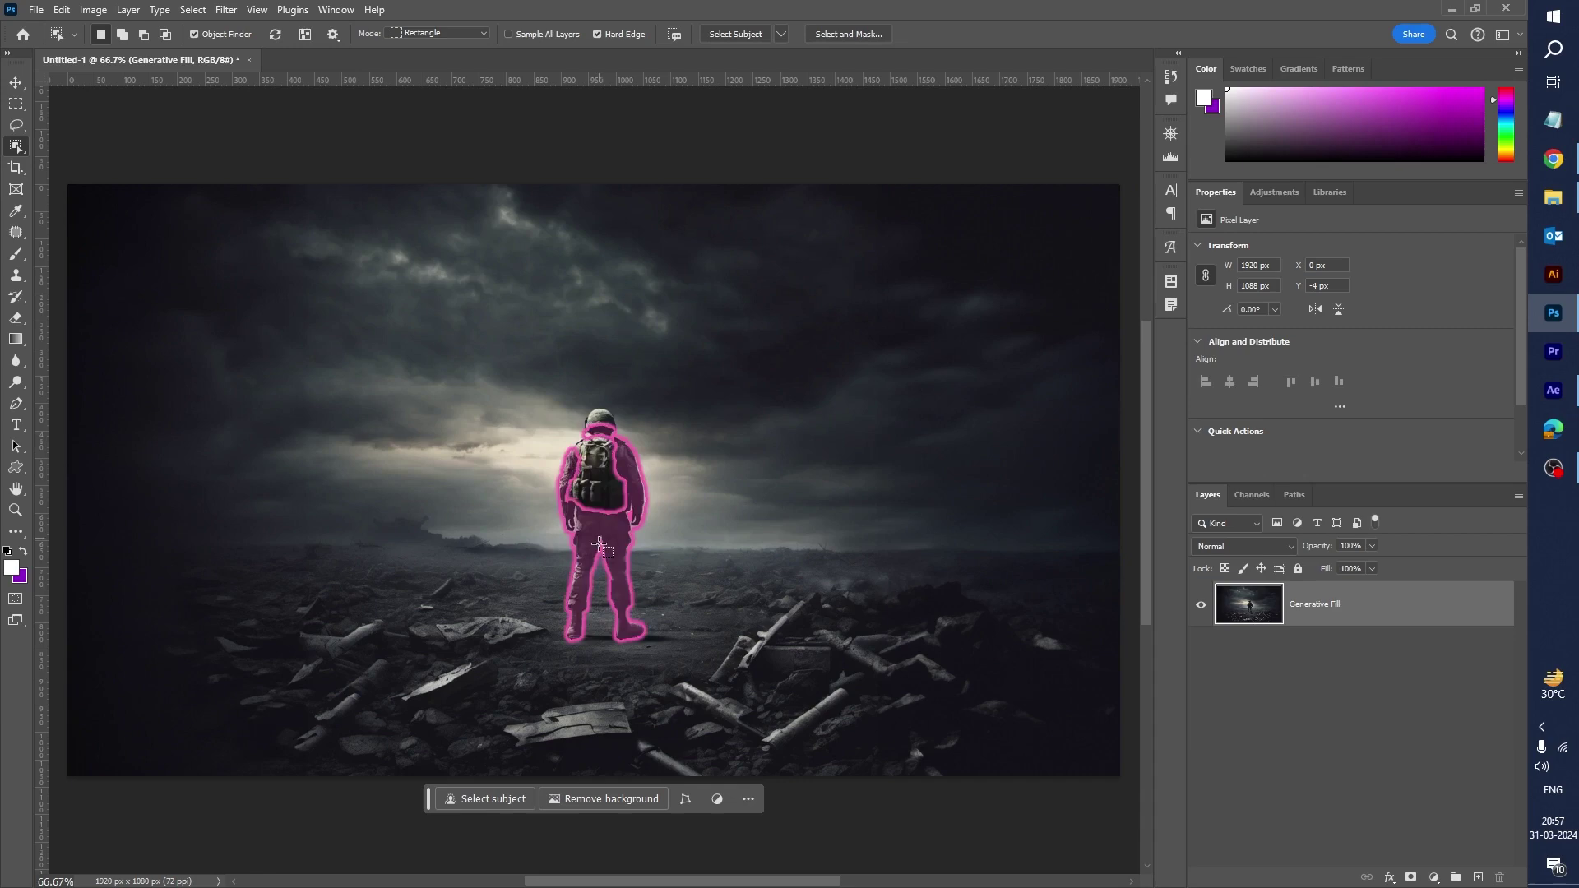
{"action": "key", "text": "z"}
{"action": "left_click_drag", "start_coordinate": [598, 491], "coordinate": [662, 456]}
{"action": "key", "text": "w"}
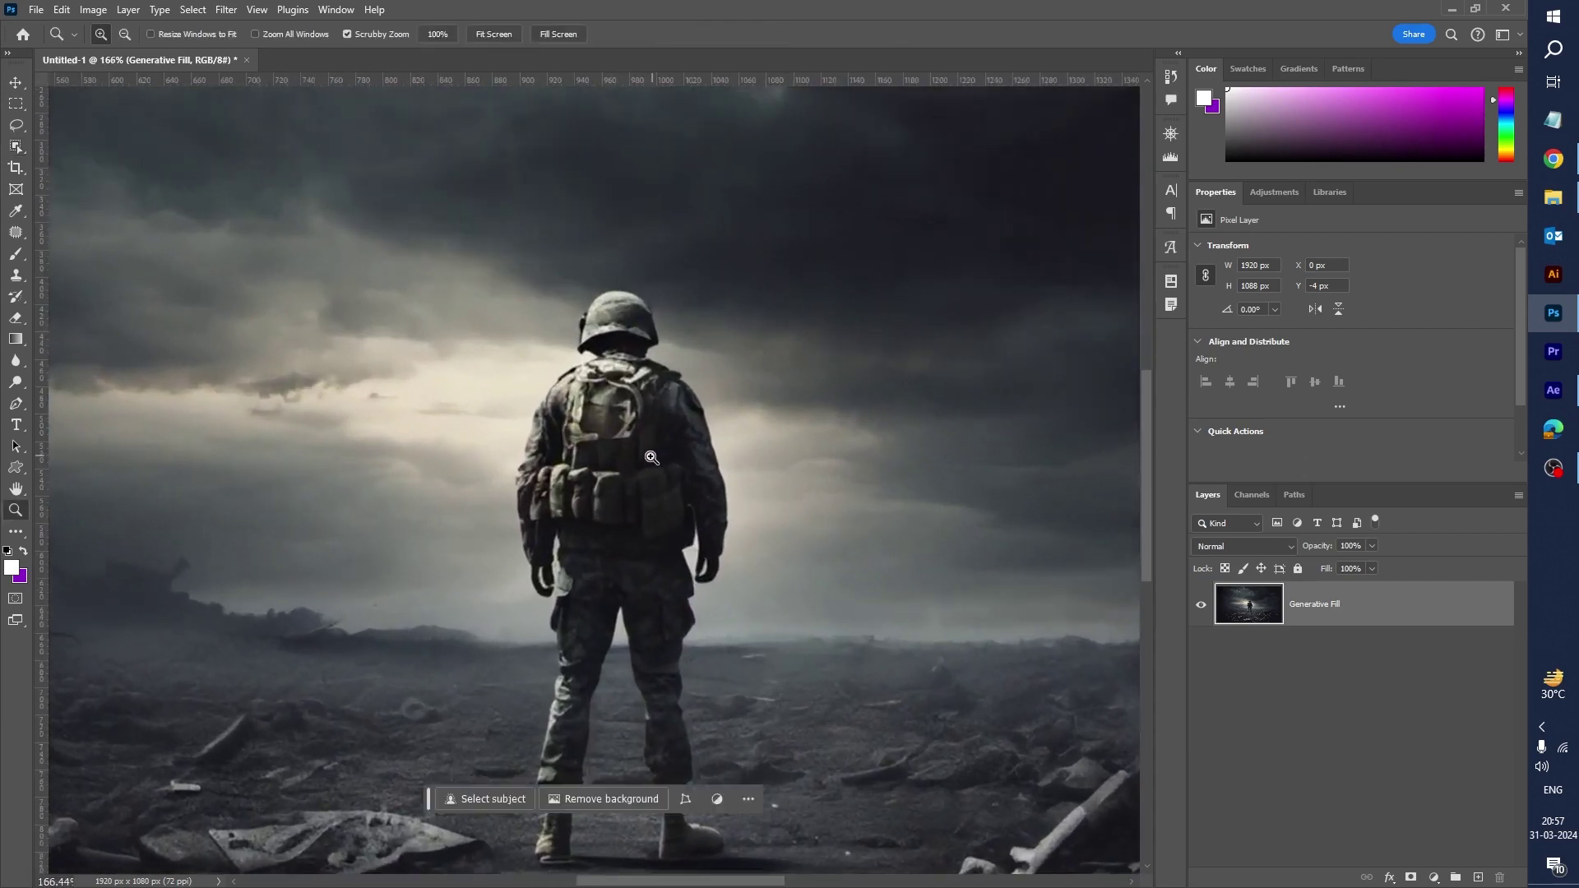
{"action": "left_click", "coordinate": [623, 423]}
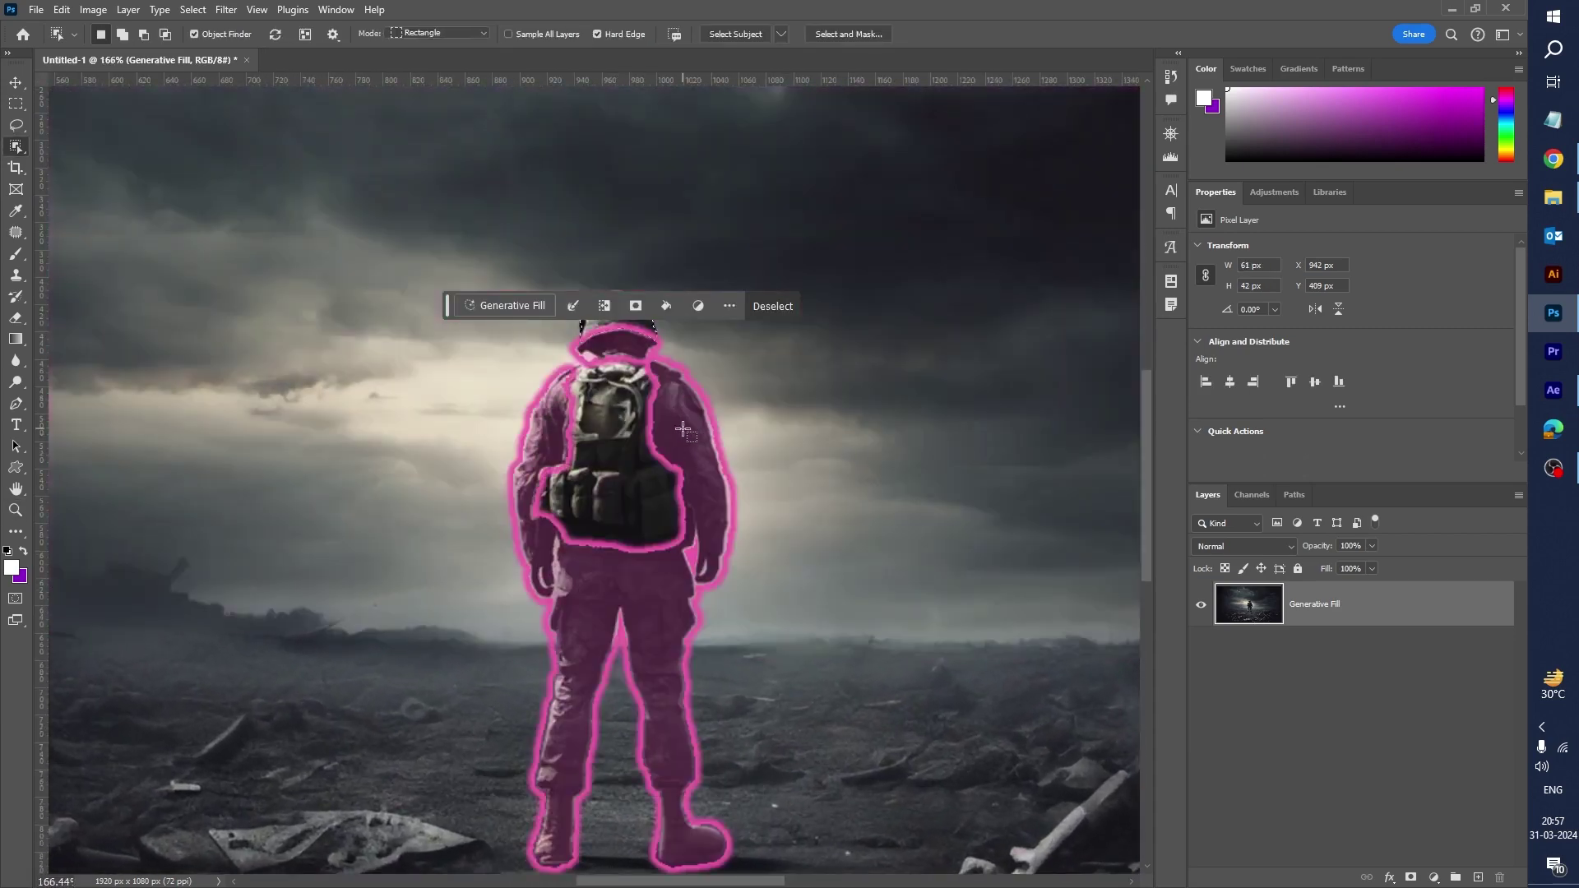
{"action": "key", "text": "alt"}
{"action": "left_click", "coordinate": [686, 436]}
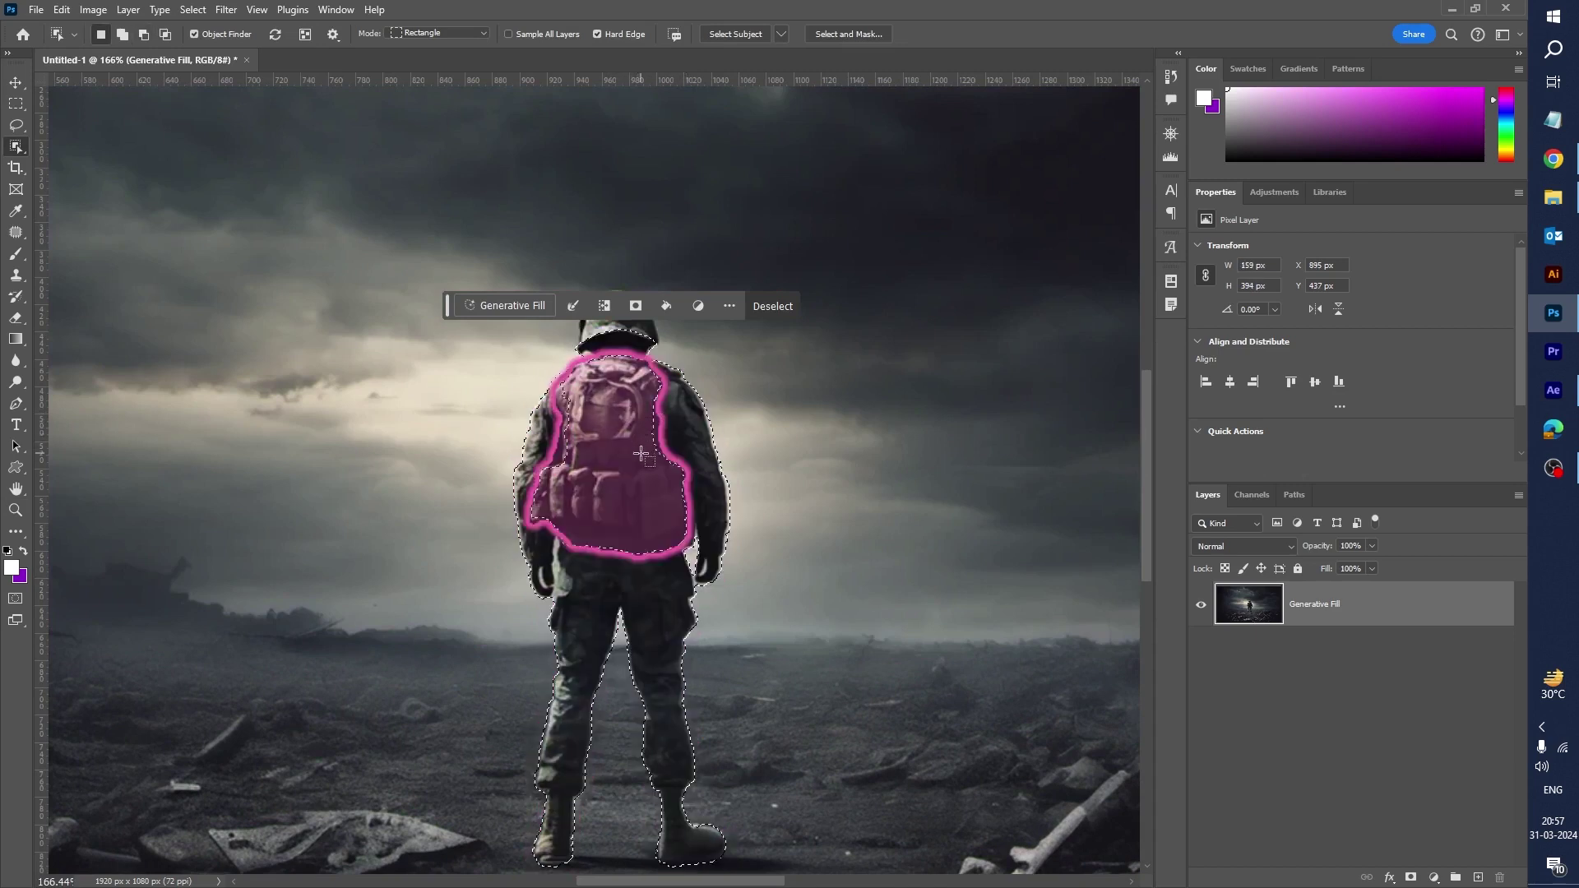
{"action": "right_click", "coordinate": [16, 146]}
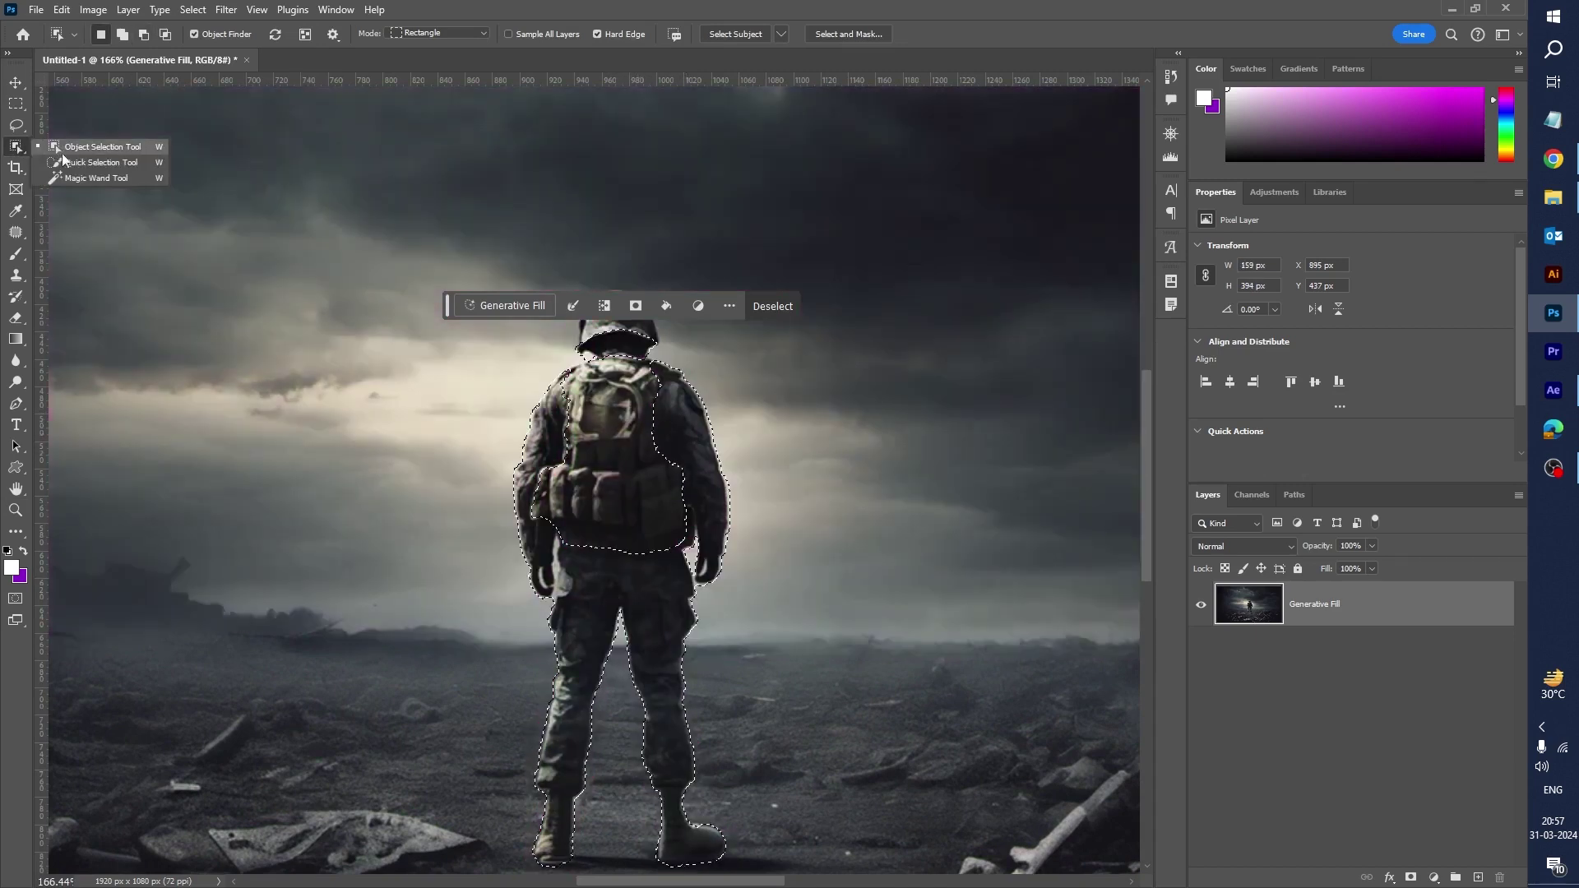
{"action": "left_click", "coordinate": [74, 162]}
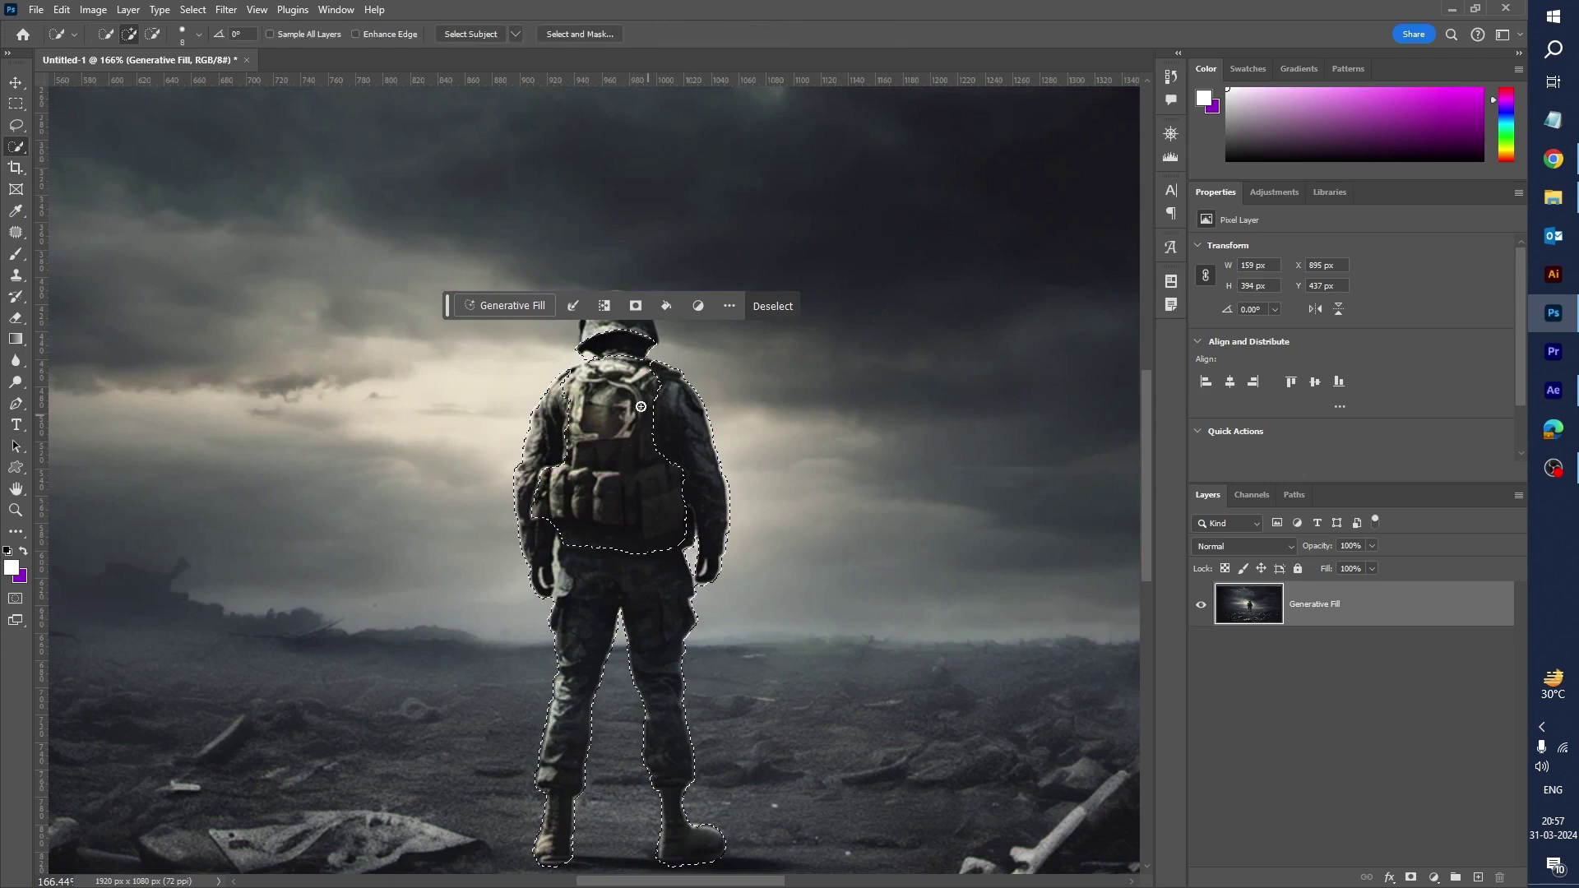
Step: Brush the helmet and backpack into the soldier selection with Quick Selection
{"action": "scroll", "coordinate": [640, 406], "scroll_direction": "up", "scroll_amount": 2}
{"action": "mouse_move", "coordinate": [612, 358]}
{"action": "left_mouse_down"}
{"action": "mouse_move", "coordinate": [587, 379]}
{"action": "mouse_move", "coordinate": [629, 575]}
{"action": "mouse_move", "coordinate": [617, 606]}
{"action": "left_mouse_up"}
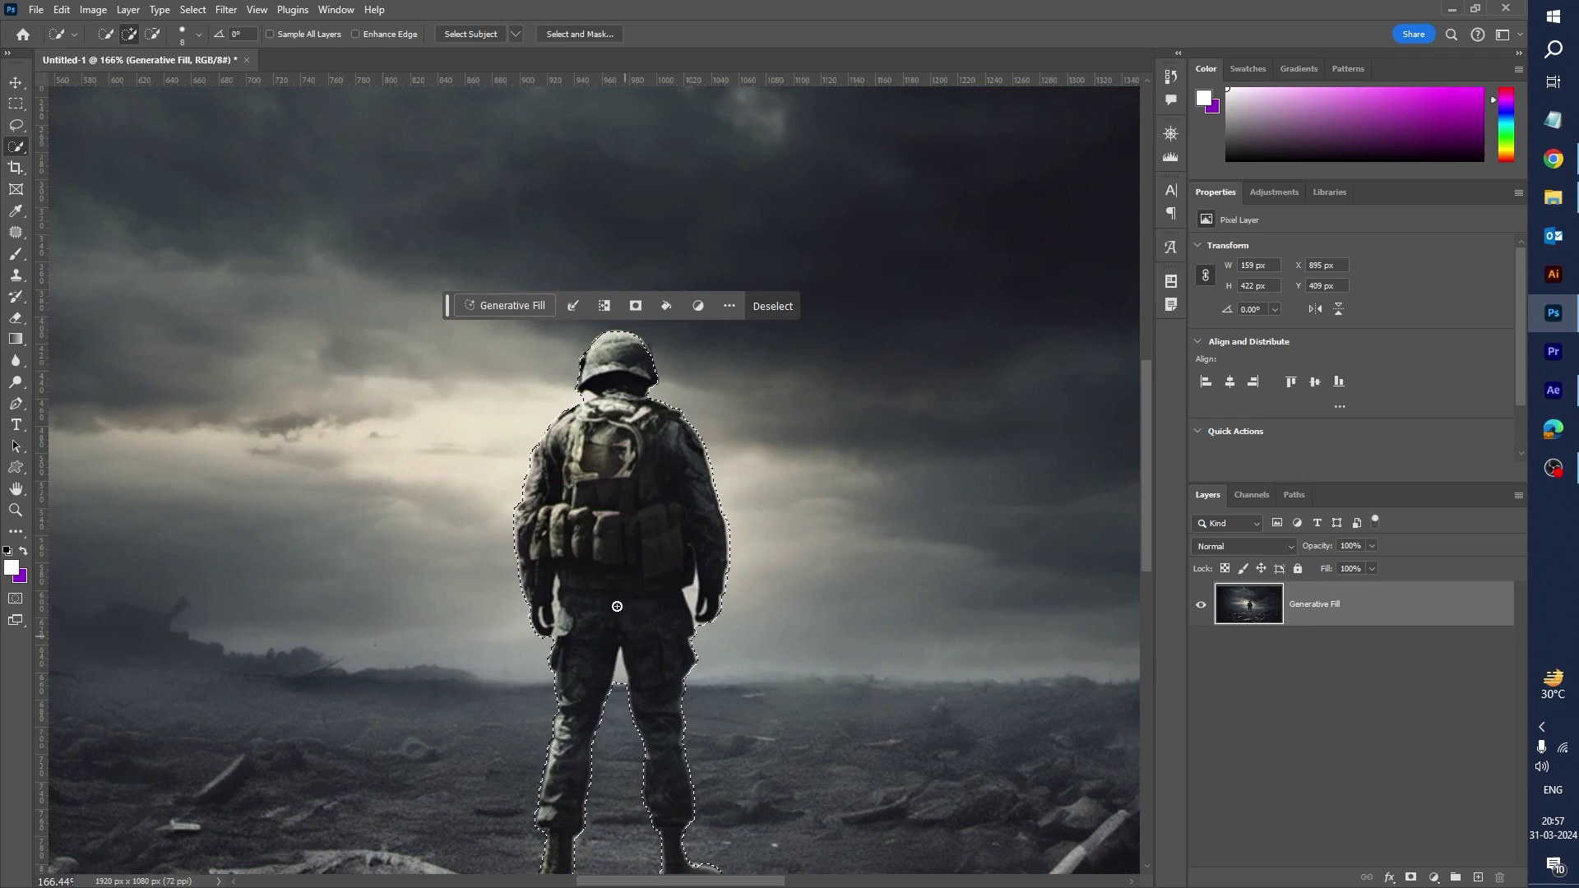
{"action": "scroll", "coordinate": [611, 575], "scroll_direction": "down", "scroll_amount": 4}
{"action": "scroll", "coordinate": [605, 600], "scroll_direction": "up", "scroll_amount": 3}
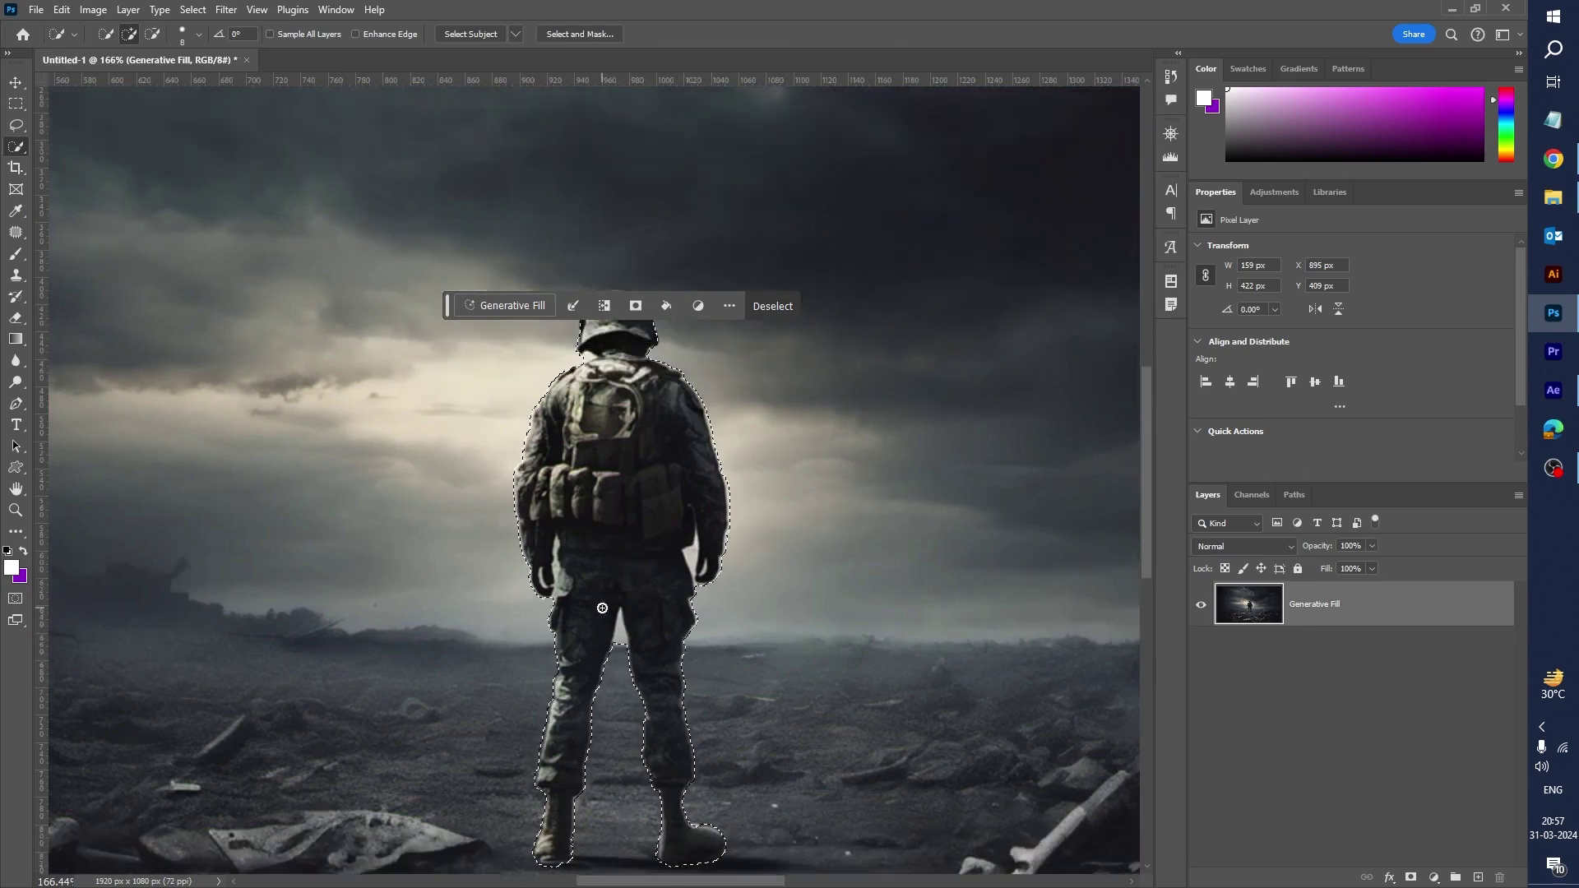
Step: Subtract the gap between the legs and the arm's right edge from the selection
{"action": "key", "text": "alt"}
{"action": "key", "text": "z"}
{"action": "left_click_drag", "start_coordinate": [663, 629], "coordinate": [672, 631]}
{"action": "key", "text": "w"}
{"action": "key", "text": "alt"}
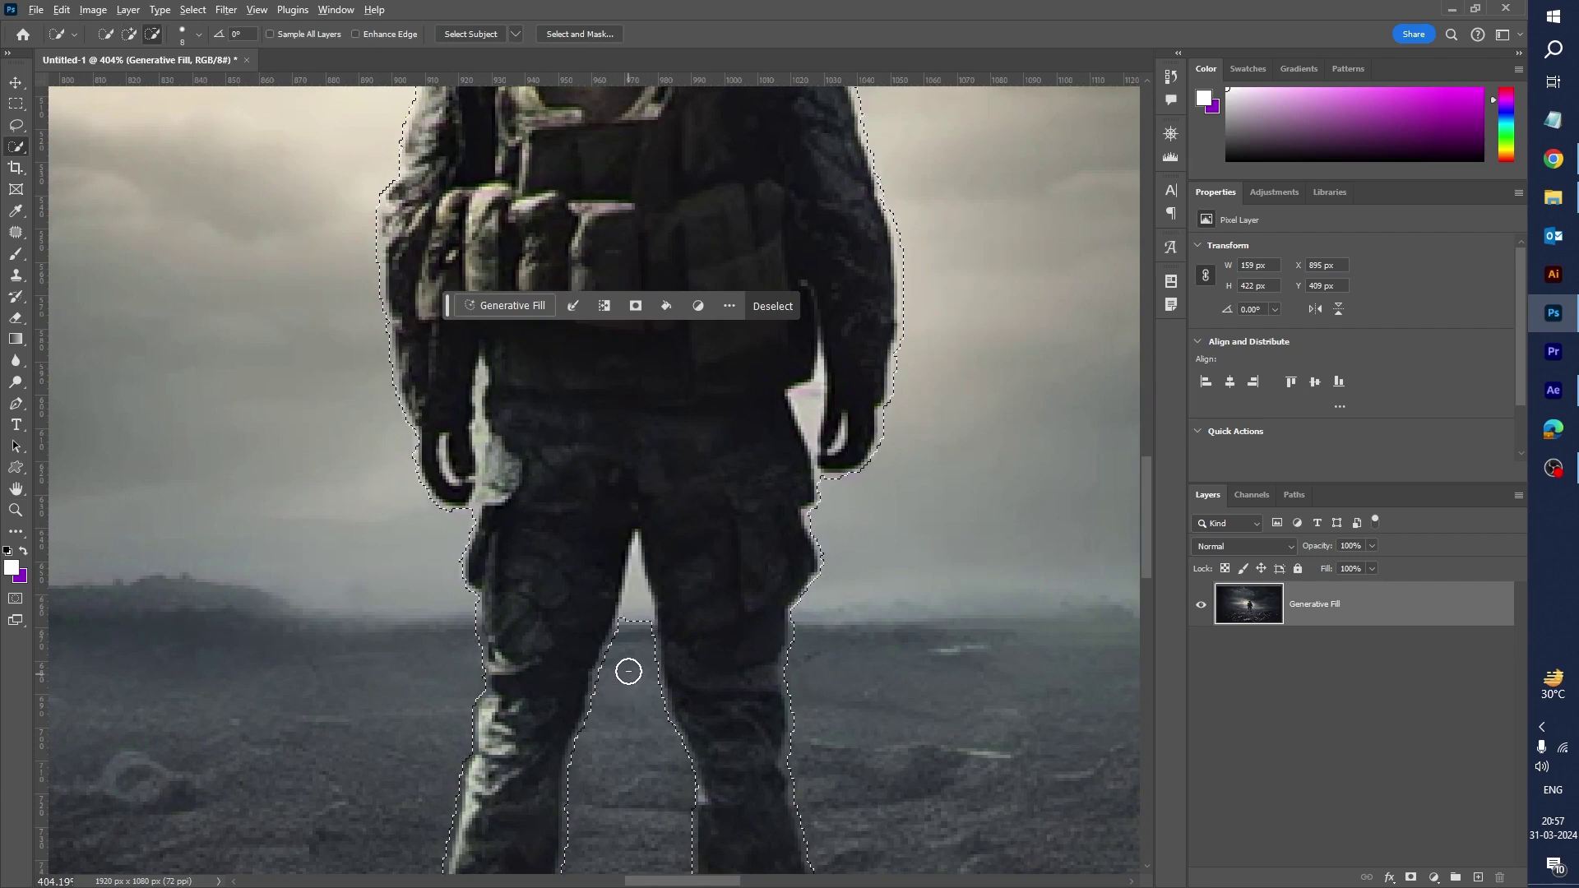
{"action": "left_click", "coordinate": [635, 622], "text": "alt"}
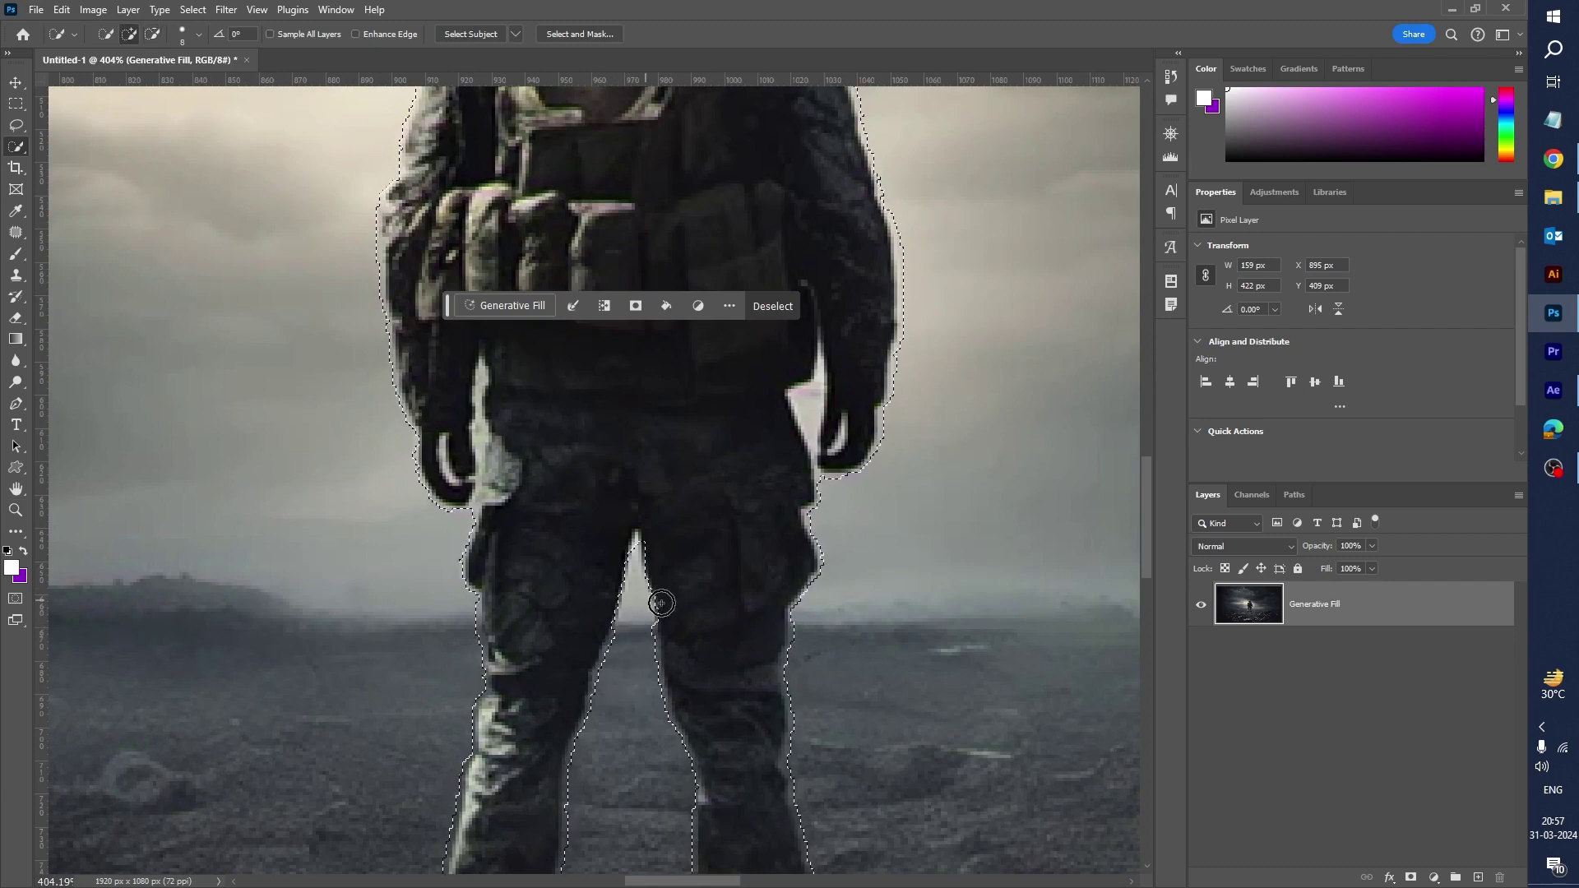
{"action": "mouse_move", "coordinate": [911, 245]}
{"action": "left_mouse_down"}
{"action": "mouse_move", "coordinate": [917, 341]}
{"action": "mouse_move", "coordinate": [896, 420]}
{"action": "left_mouse_up"}
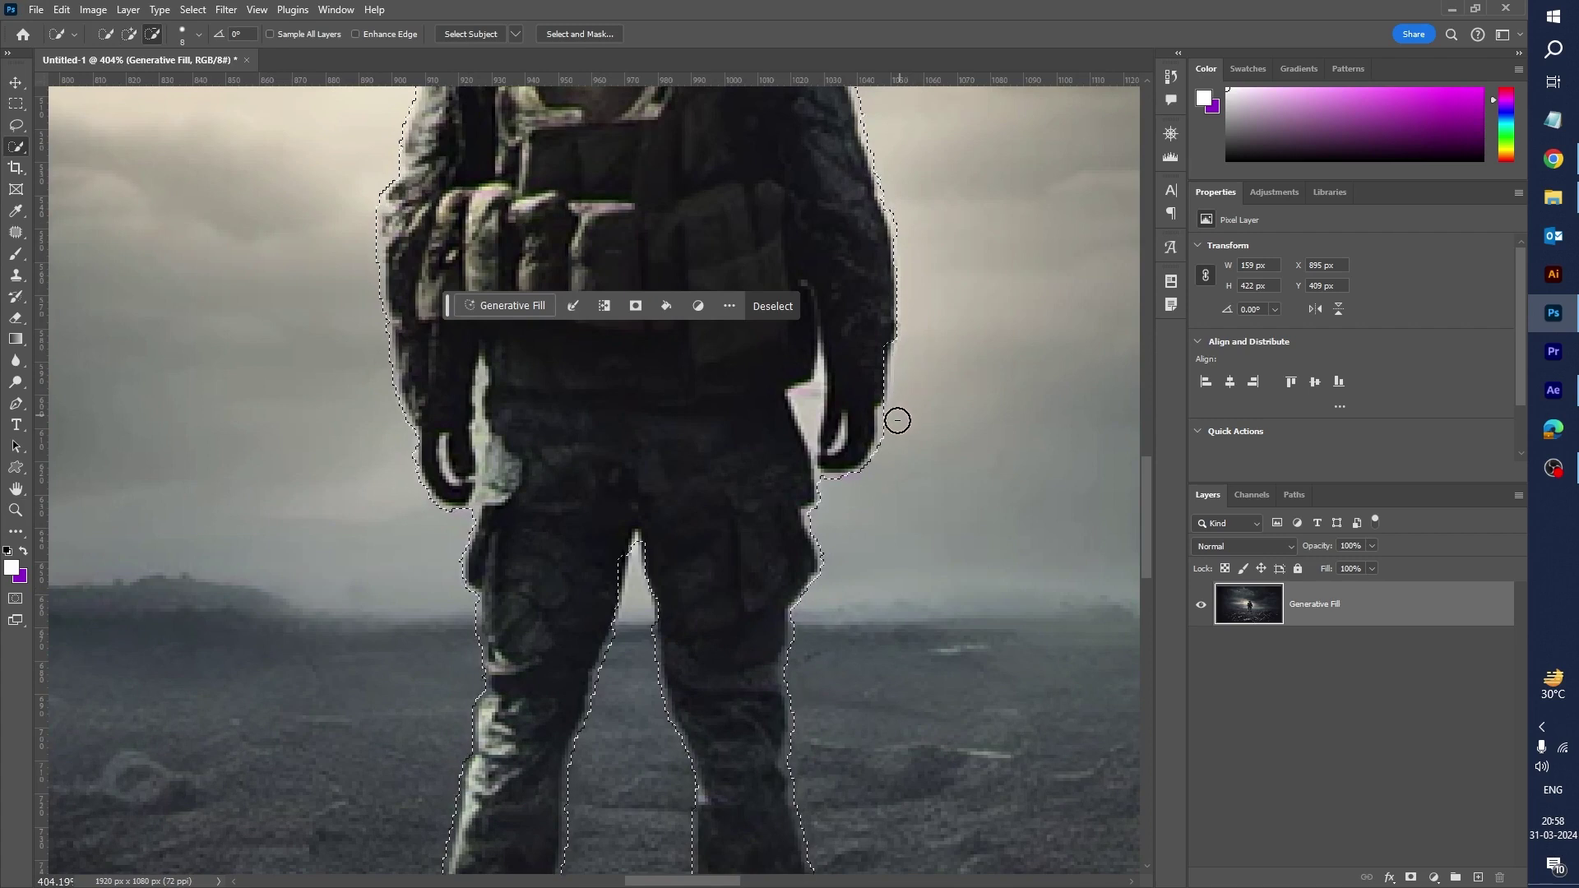
Step: Zoom out to the whole soldier and add a layer mask isolating the figure
{"action": "scroll", "coordinate": [733, 652], "scroll_direction": "down", "scroll_amount": 5}
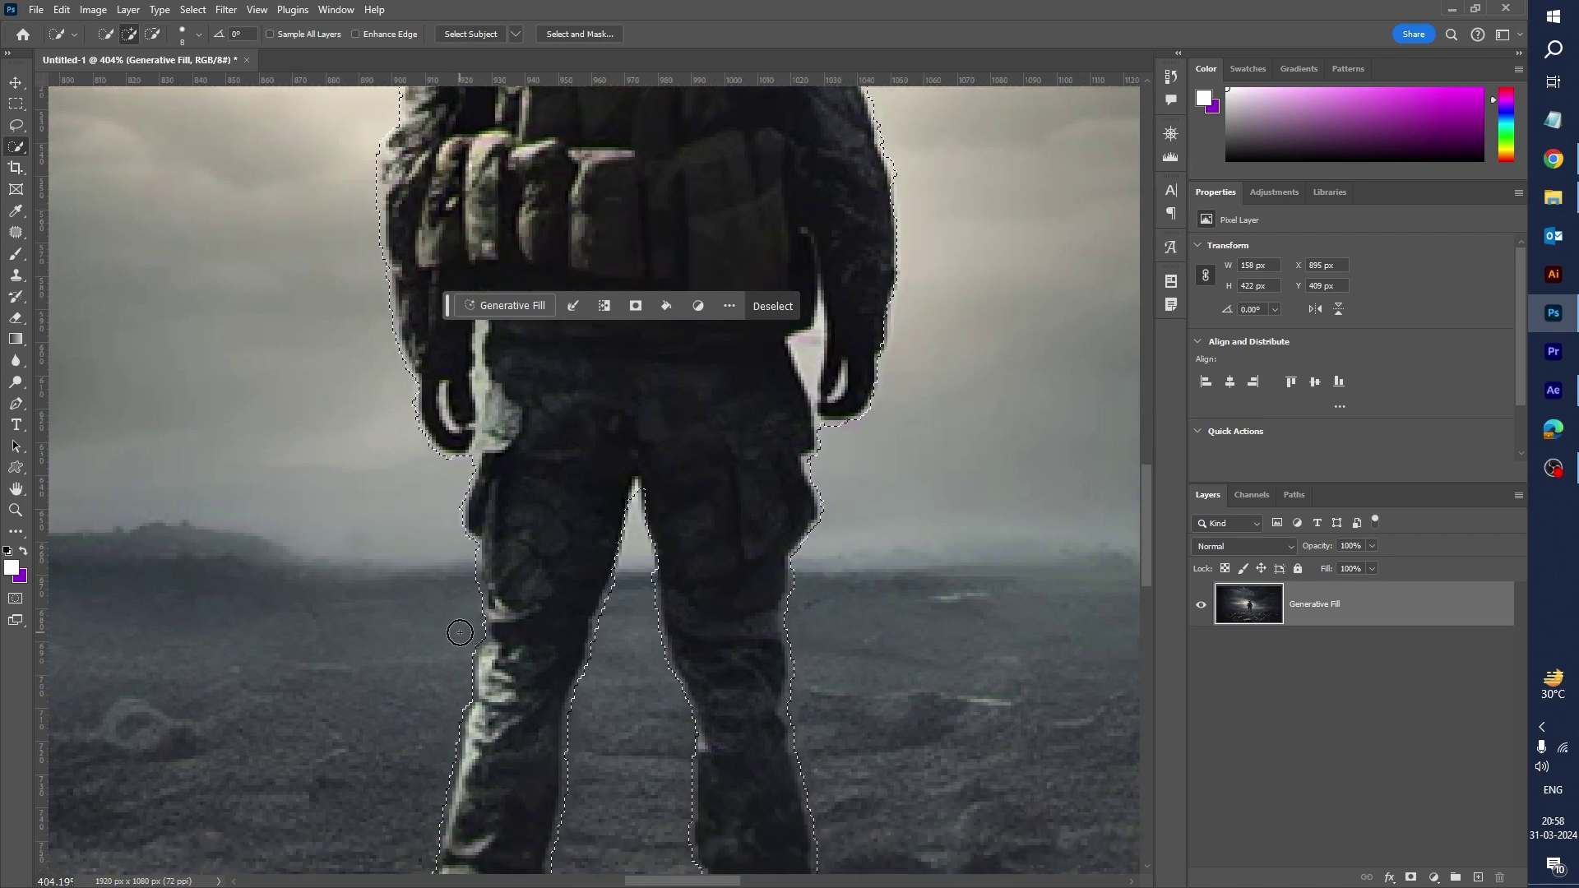
{"action": "scroll", "coordinate": [442, 642], "scroll_direction": "up", "scroll_amount": 7}
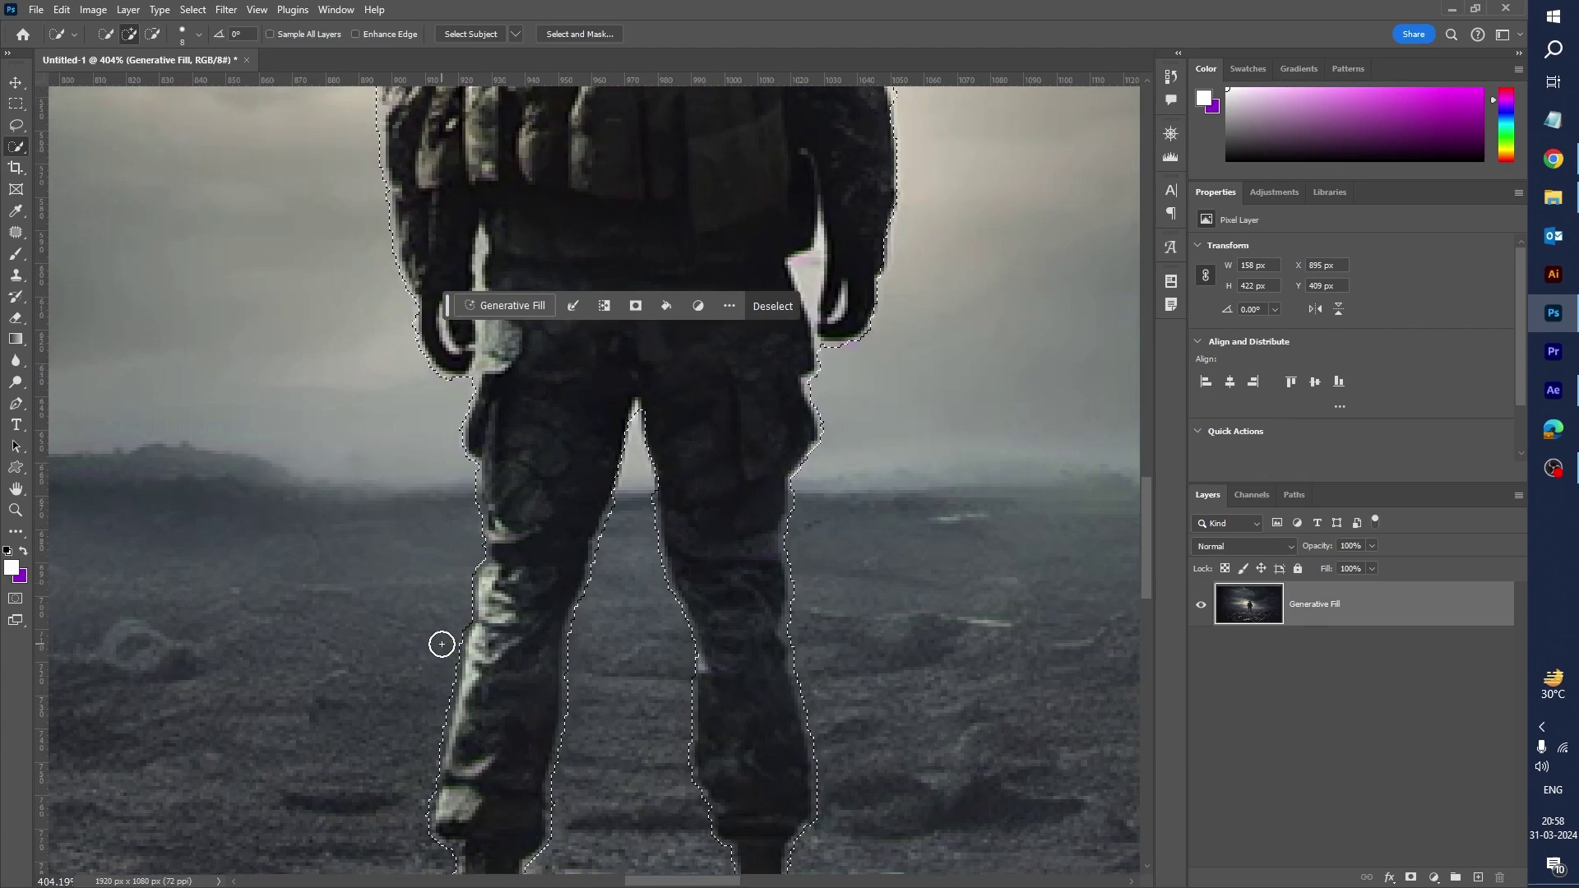
{"action": "scroll", "coordinate": [441, 644], "scroll_direction": "up", "scroll_amount": 6}
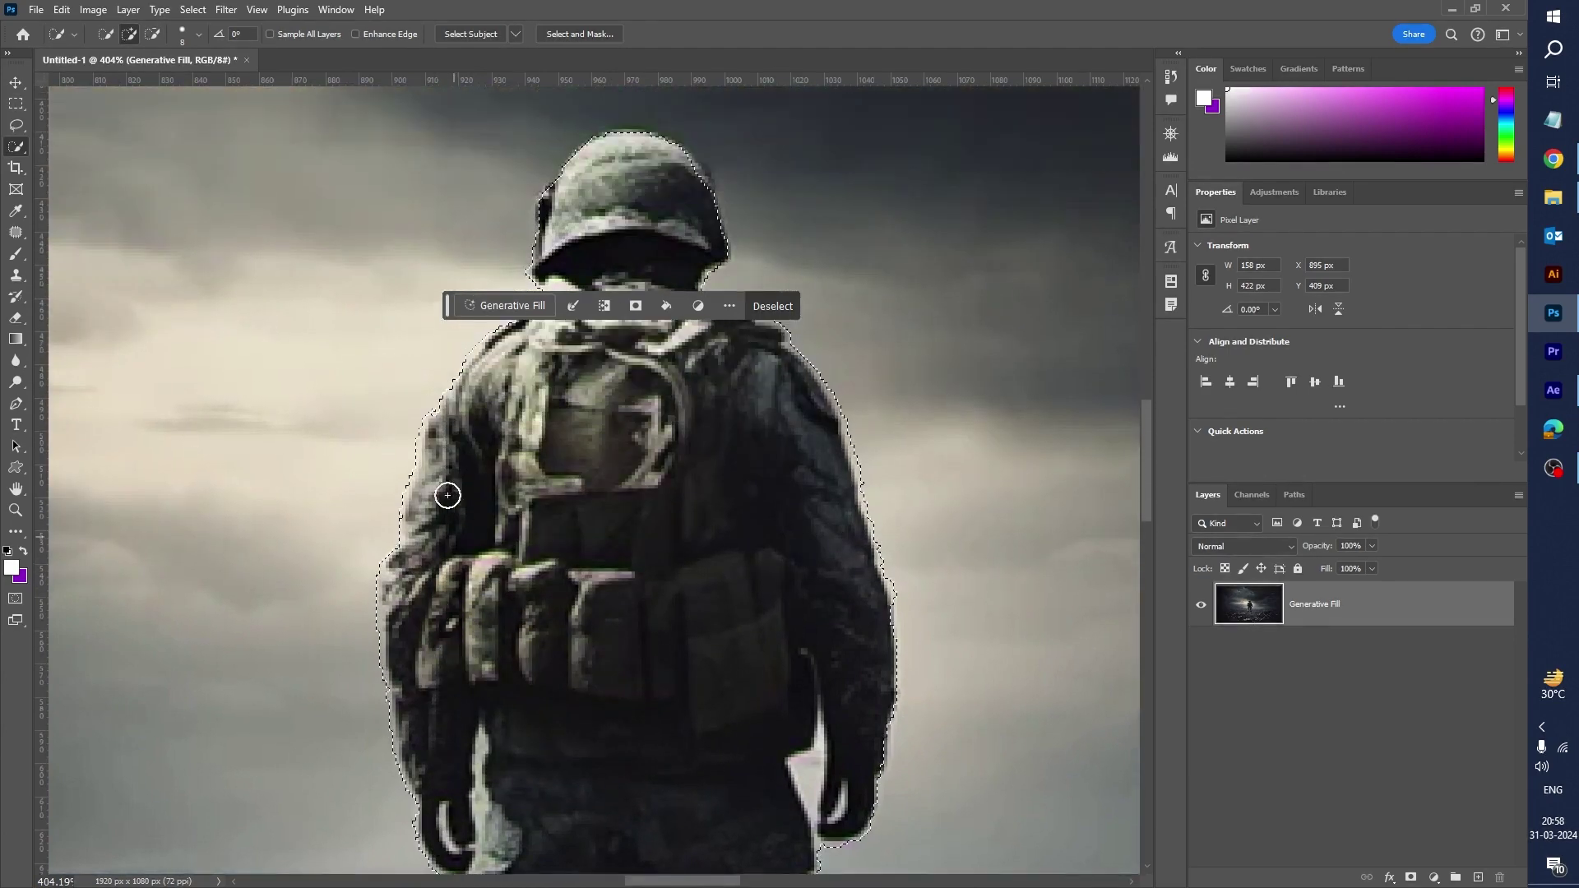
{"action": "scroll", "coordinate": [673, 686], "scroll_direction": "up", "scroll_amount": 3}
{"action": "scroll", "coordinate": [672, 685], "scroll_direction": "down", "scroll_amount": 3}
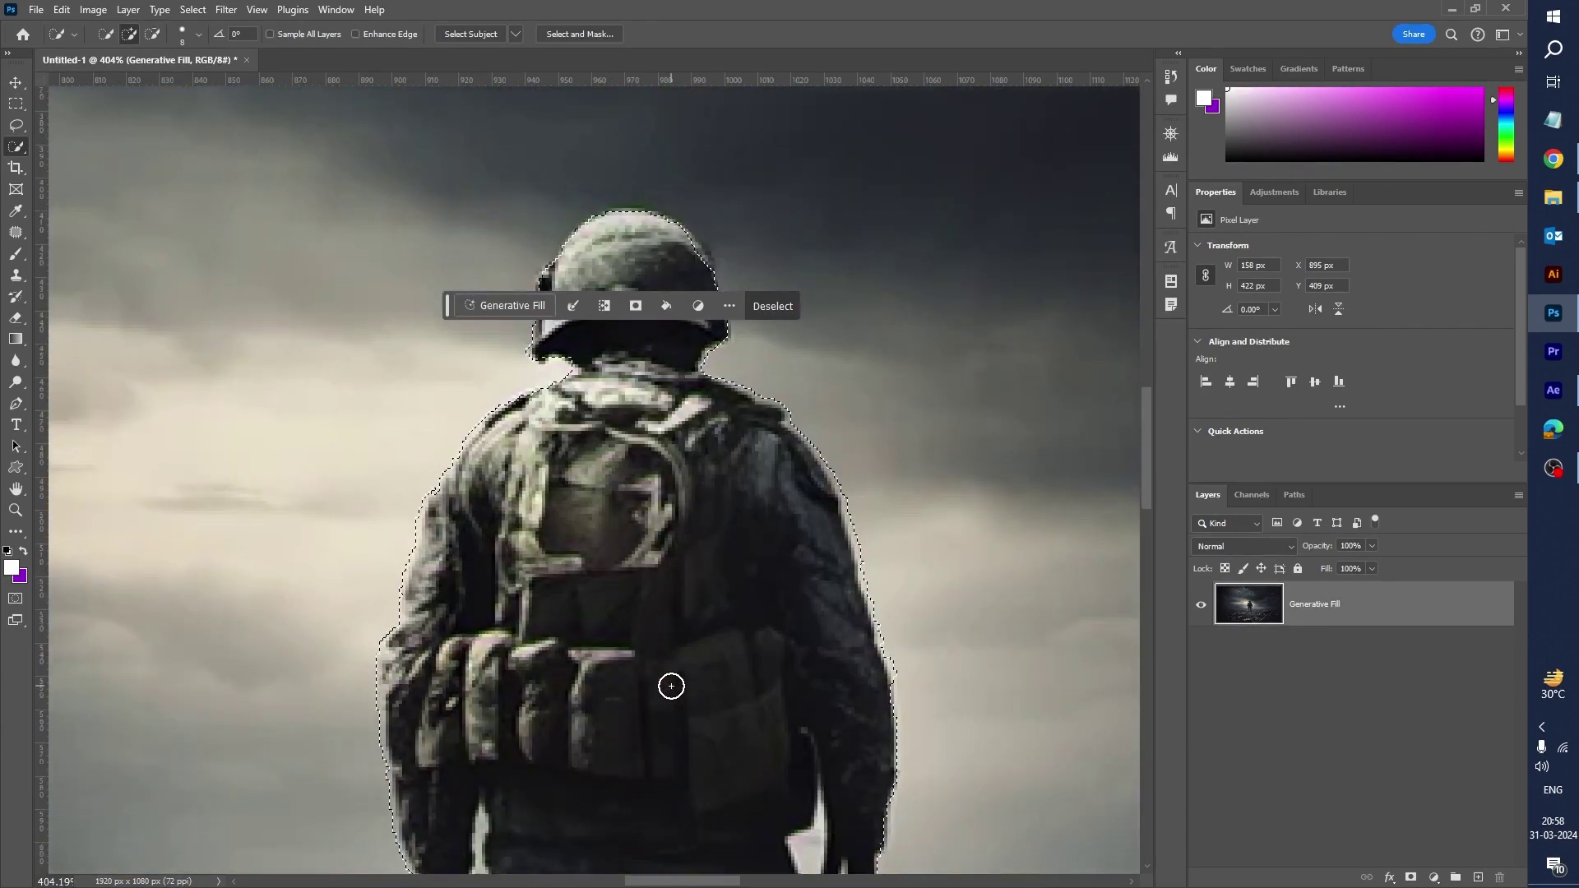
{"action": "key", "text": "z"}
{"action": "mouse_move", "coordinate": [663, 556]}
{"action": "left_mouse_down"}
{"action": "mouse_move", "coordinate": [638, 605]}
{"action": "mouse_move", "coordinate": [640, 533]}
{"action": "left_mouse_up"}
{"action": "key", "text": "w"}
{"action": "key", "text": "z"}
{"action": "key", "text": "h"}
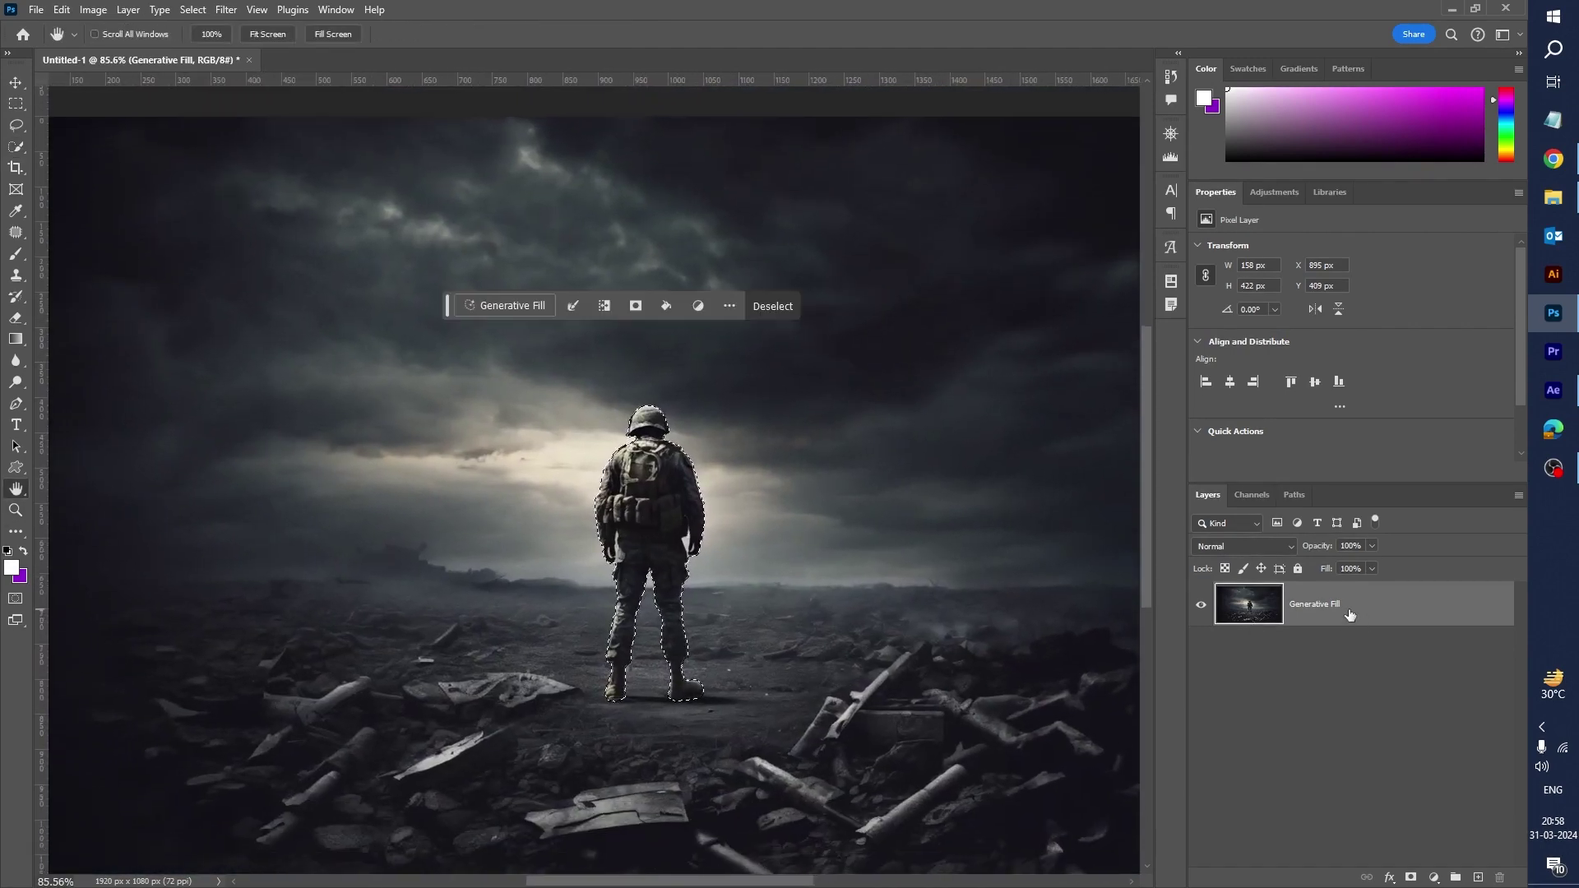
{"action": "left_click", "coordinate": [1411, 878]}
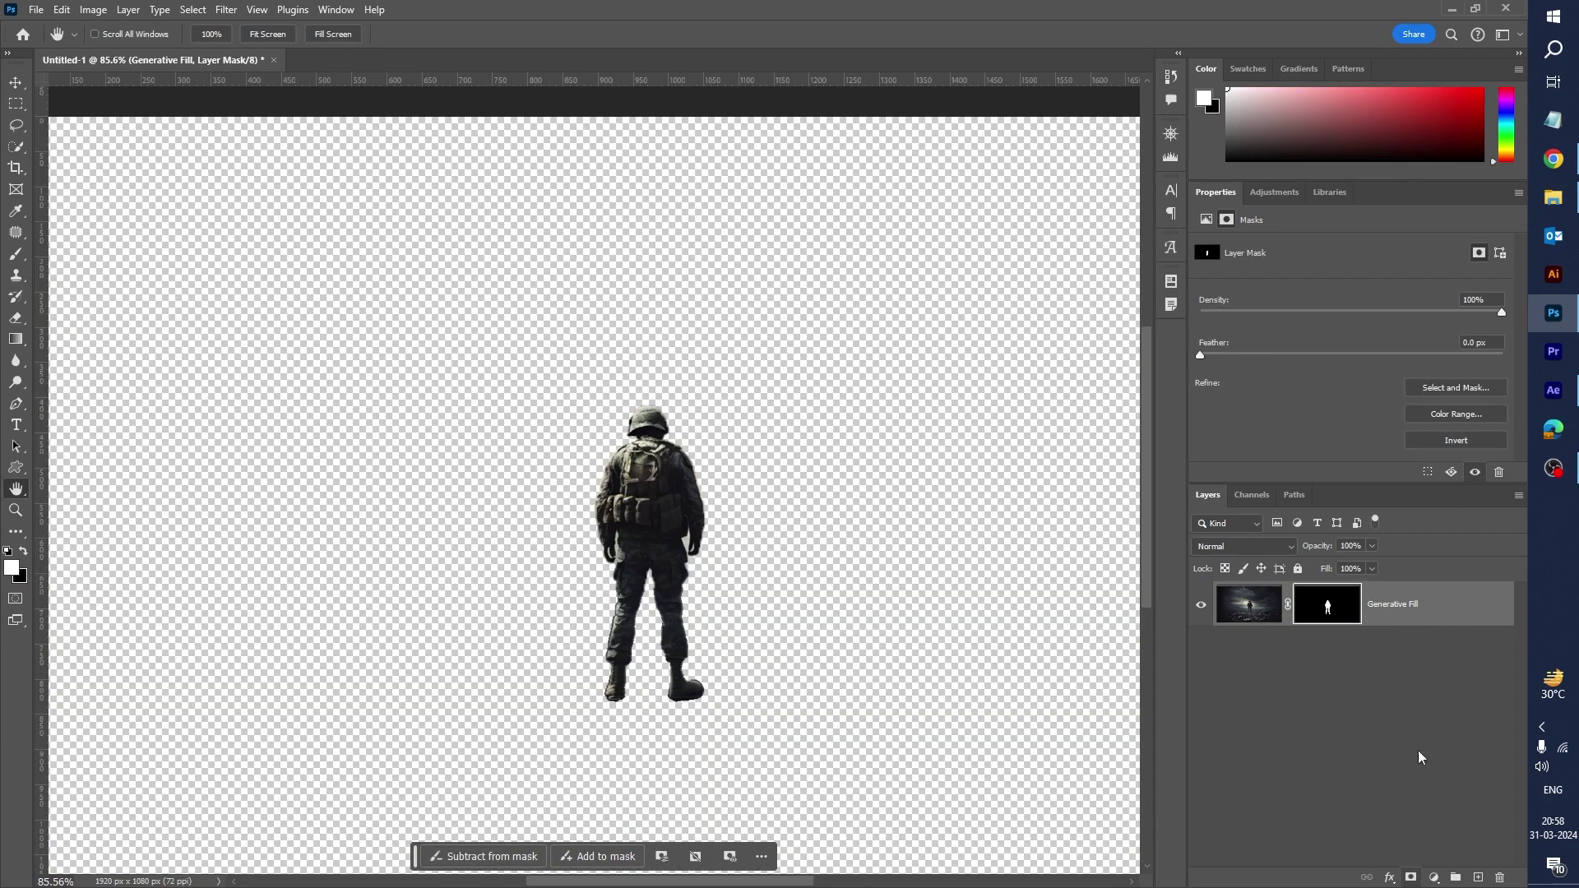
{"action": "right_click", "coordinate": [1430, 613]}
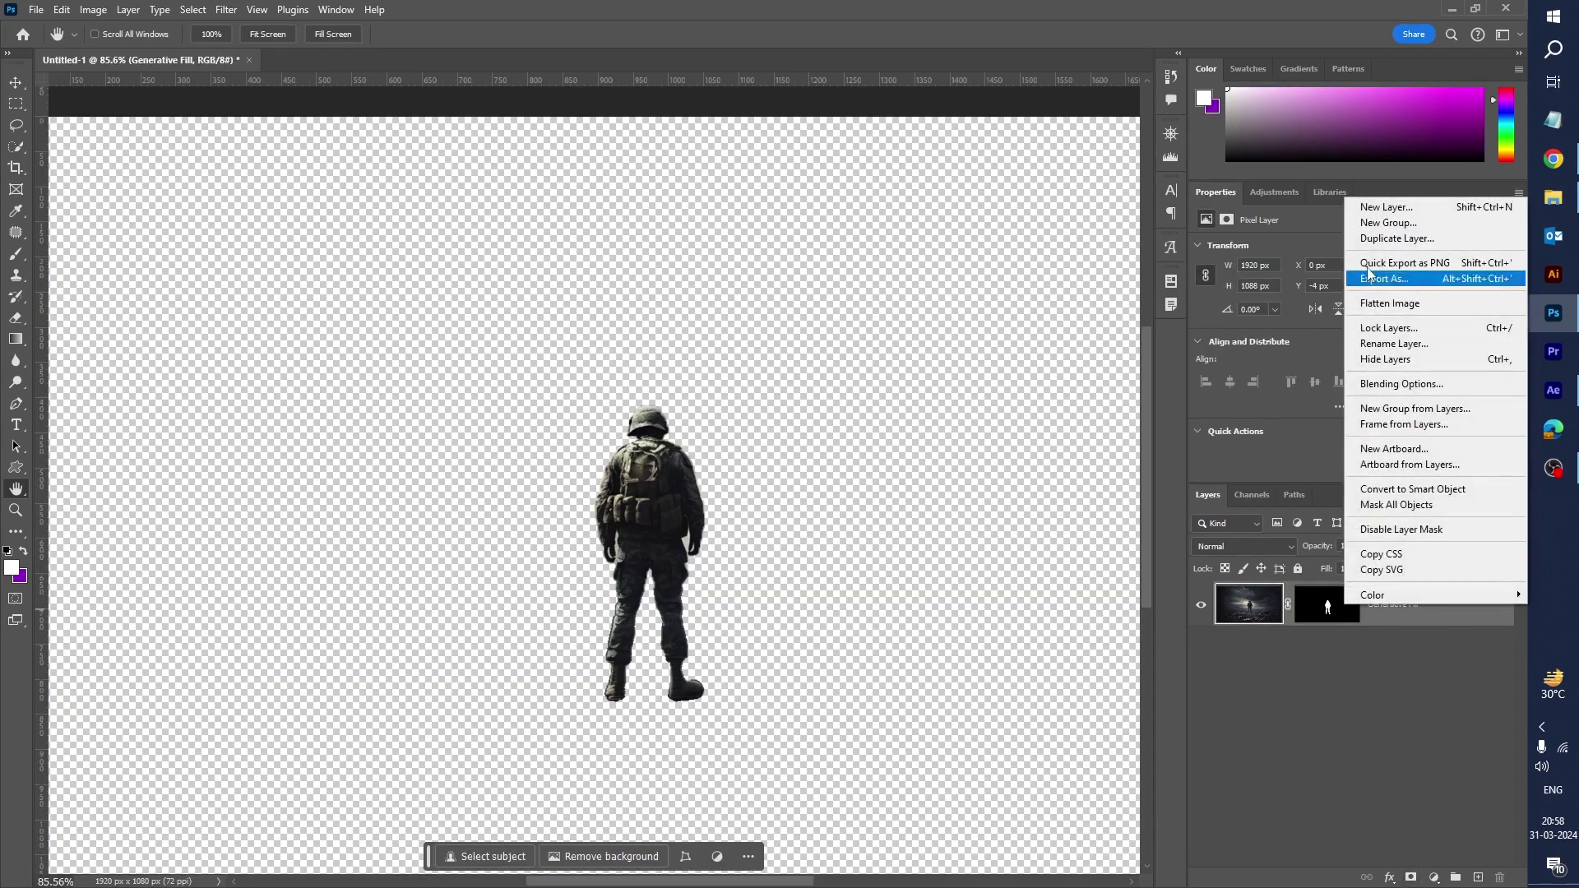
Step: Duplicate the masked layer as a new layer named 'man'
{"action": "left_click", "coordinate": [1383, 241]}
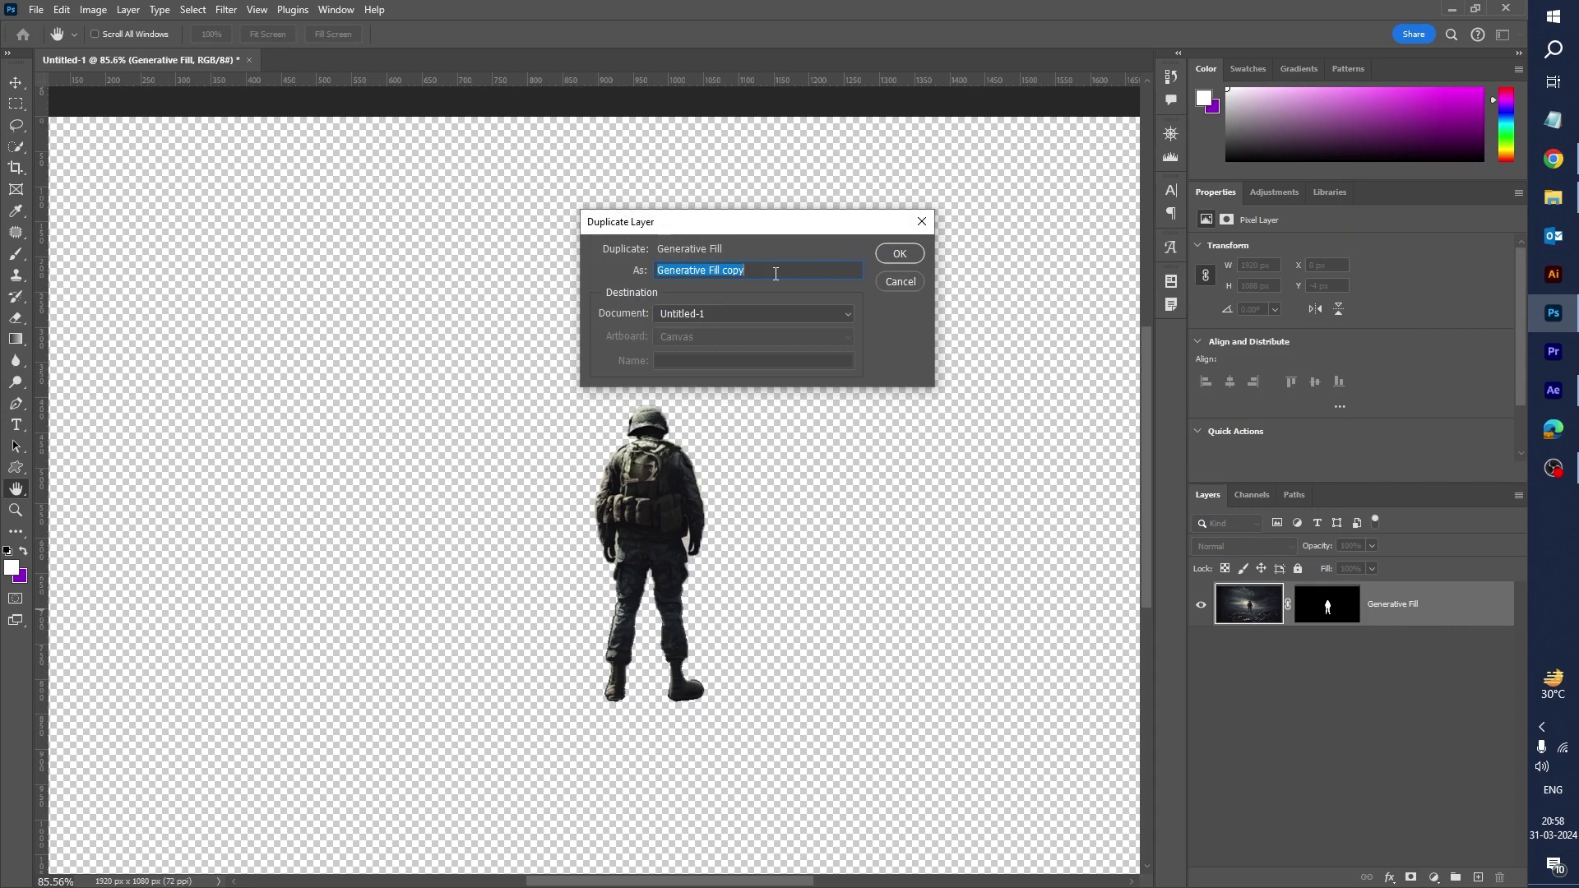
{"action": "type", "text": "man"}
{"action": "left_click", "coordinate": [908, 257]}
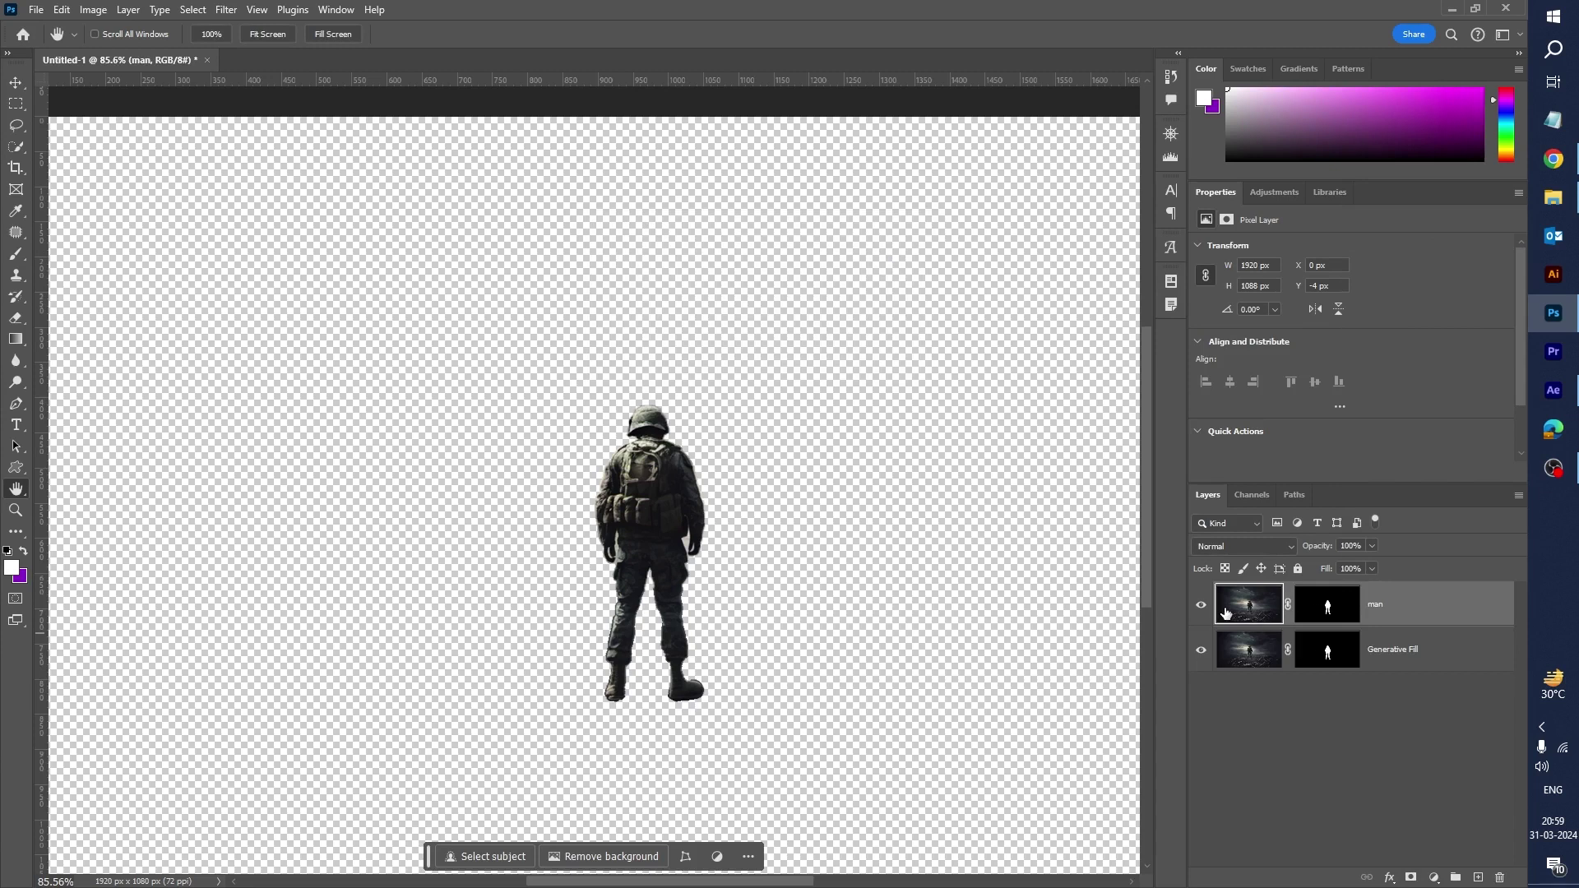
Step: Delete the layer mask from the original Generative Fill layer to restore the full scene
{"action": "left_click", "coordinate": [1398, 663]}
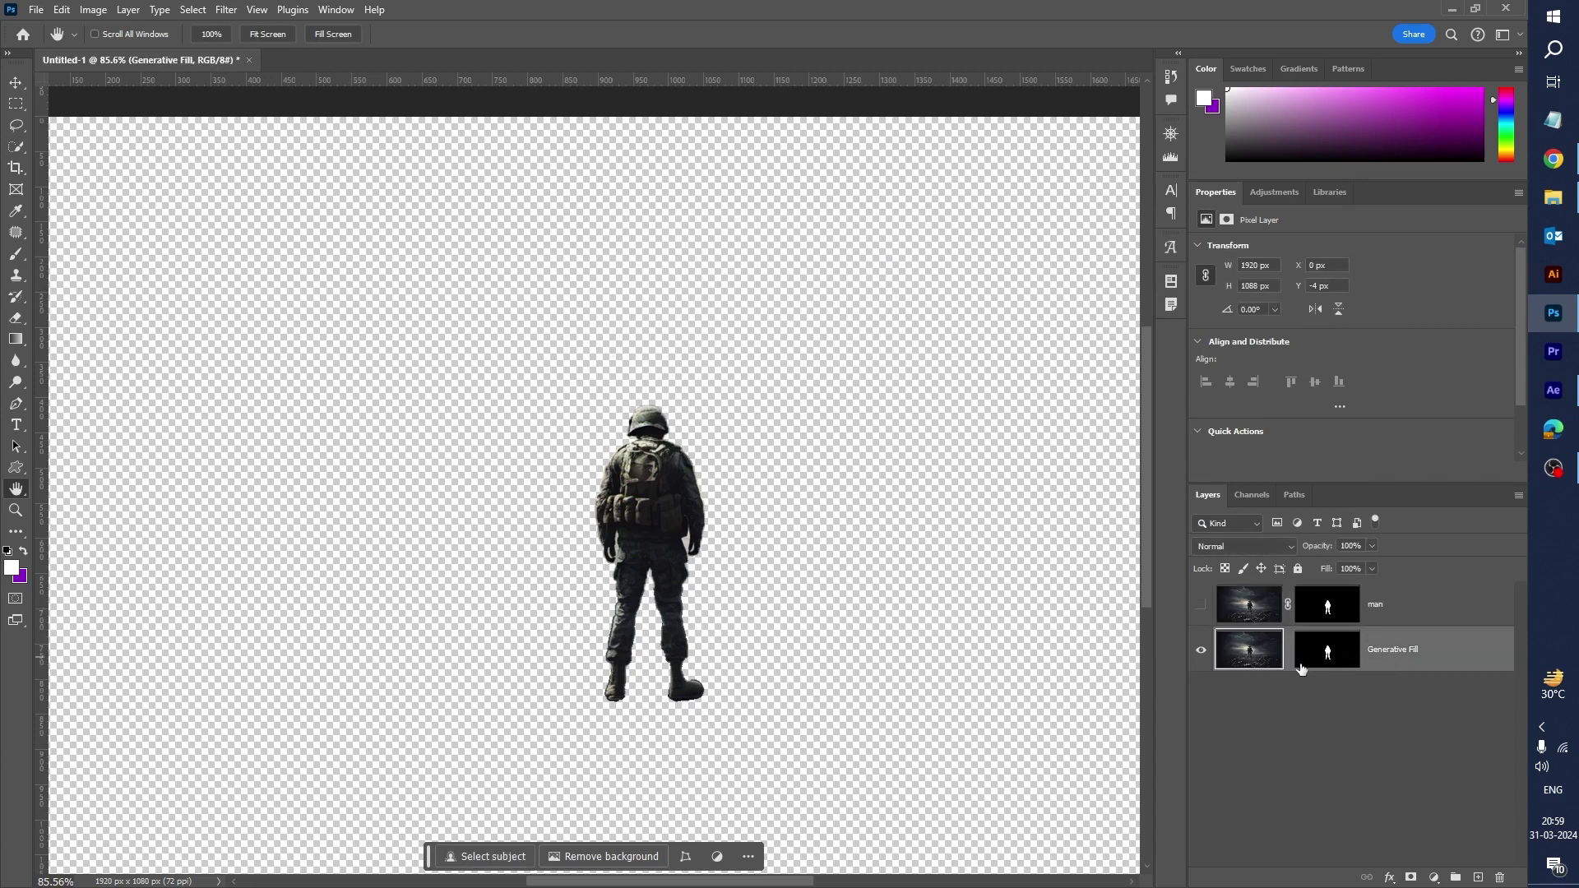
{"action": "right_click", "coordinate": [1290, 671]}
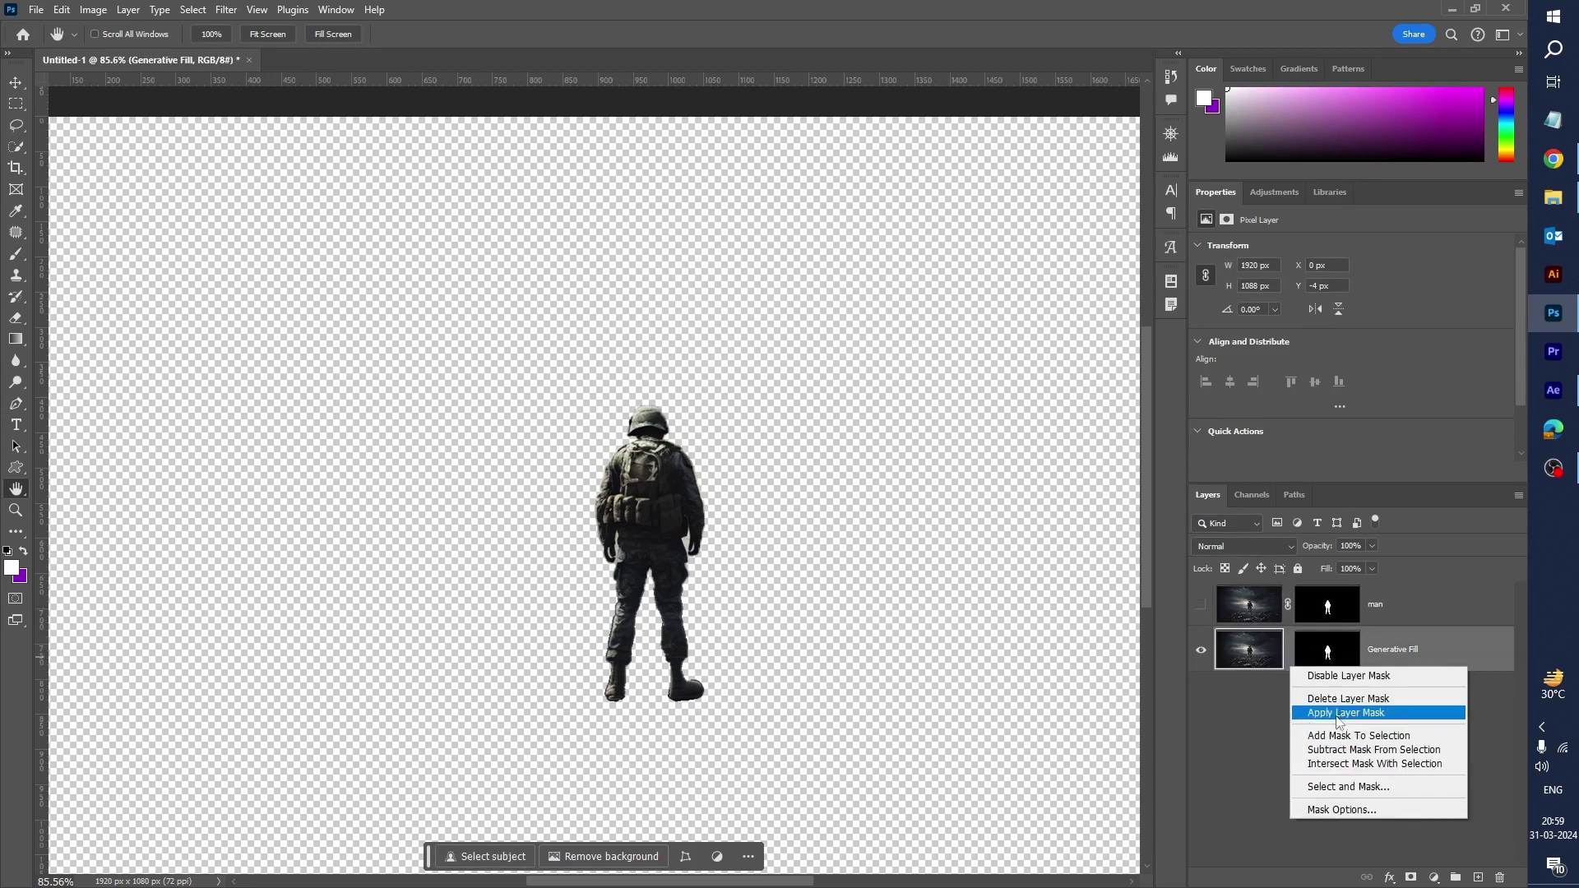
{"action": "left_click", "coordinate": [1355, 700]}
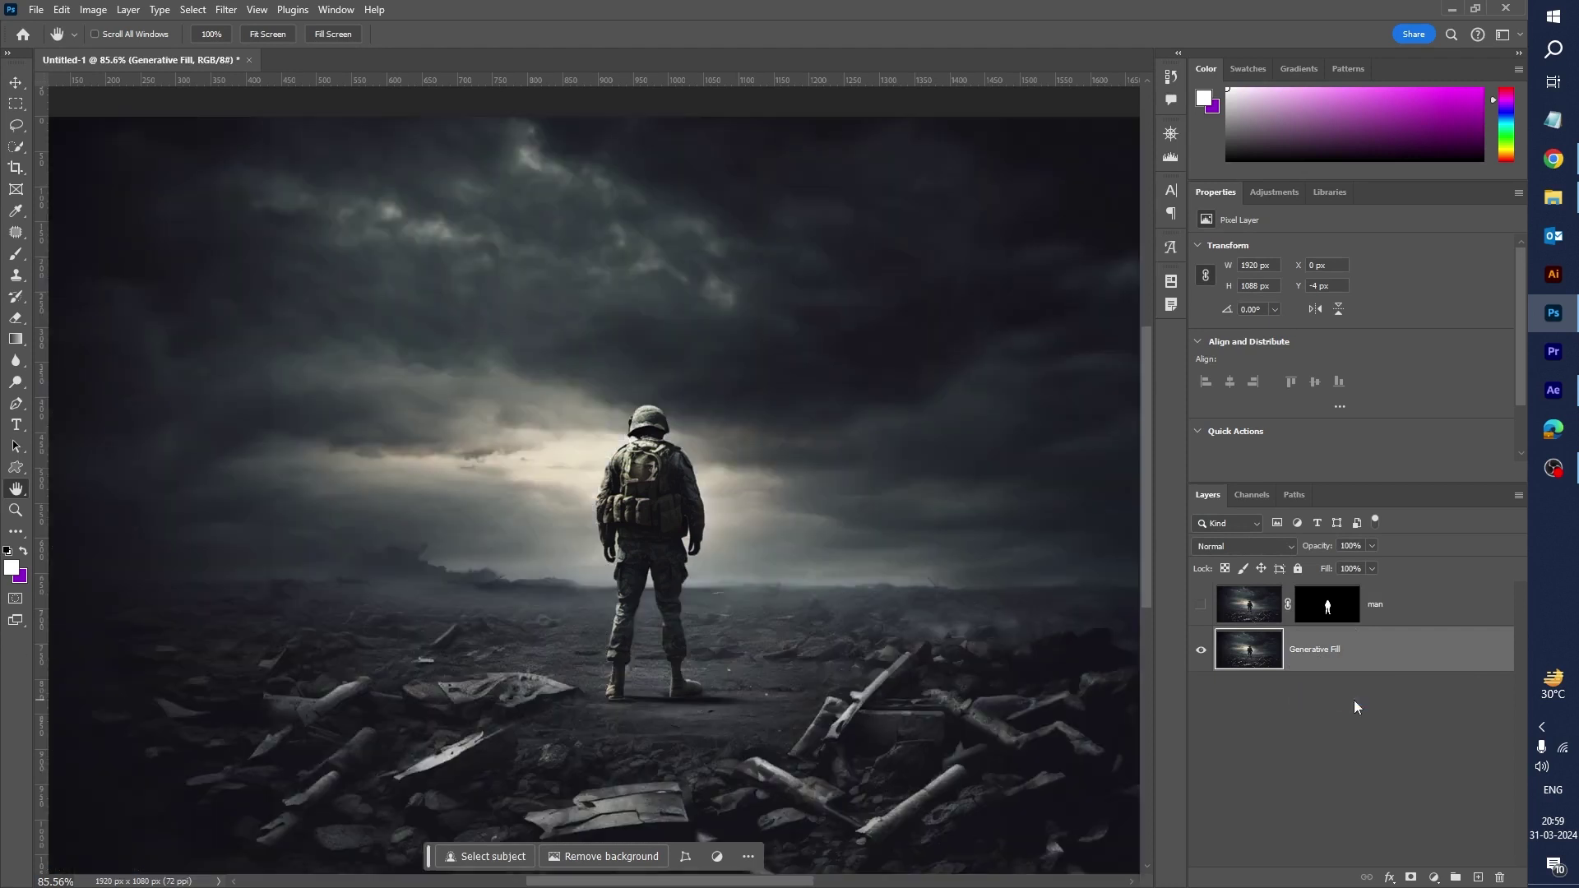
Step: Draw a rectangle around the soldier and run Generative Fill on it with an empty prompt
{"action": "left_click", "coordinate": [16, 104]}
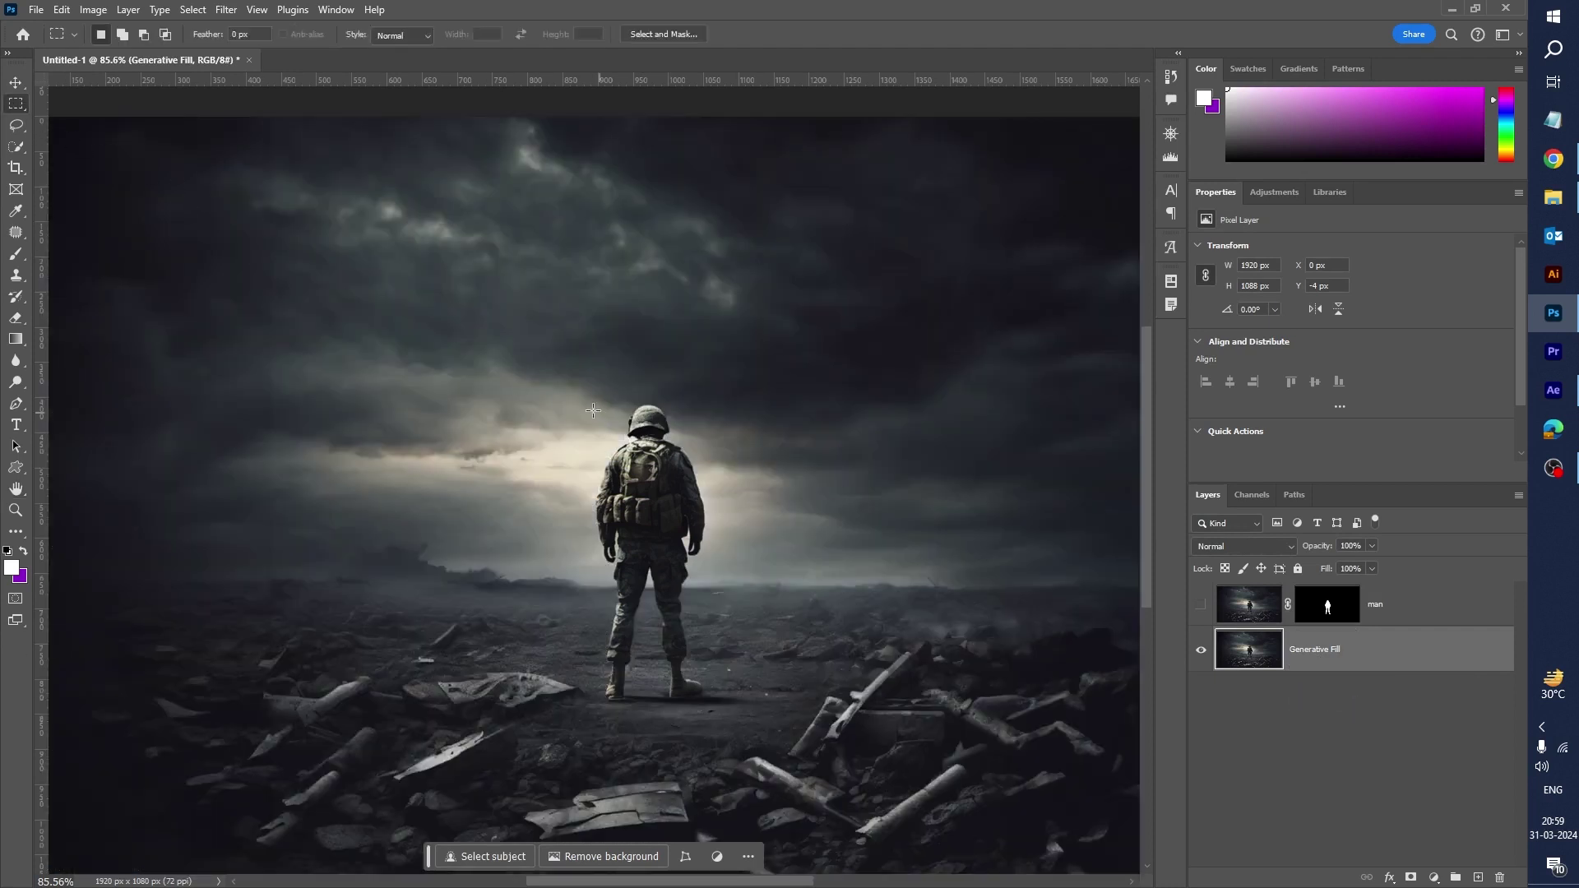
{"action": "left_click_drag", "start_coordinate": [577, 393], "coordinate": [747, 719]}
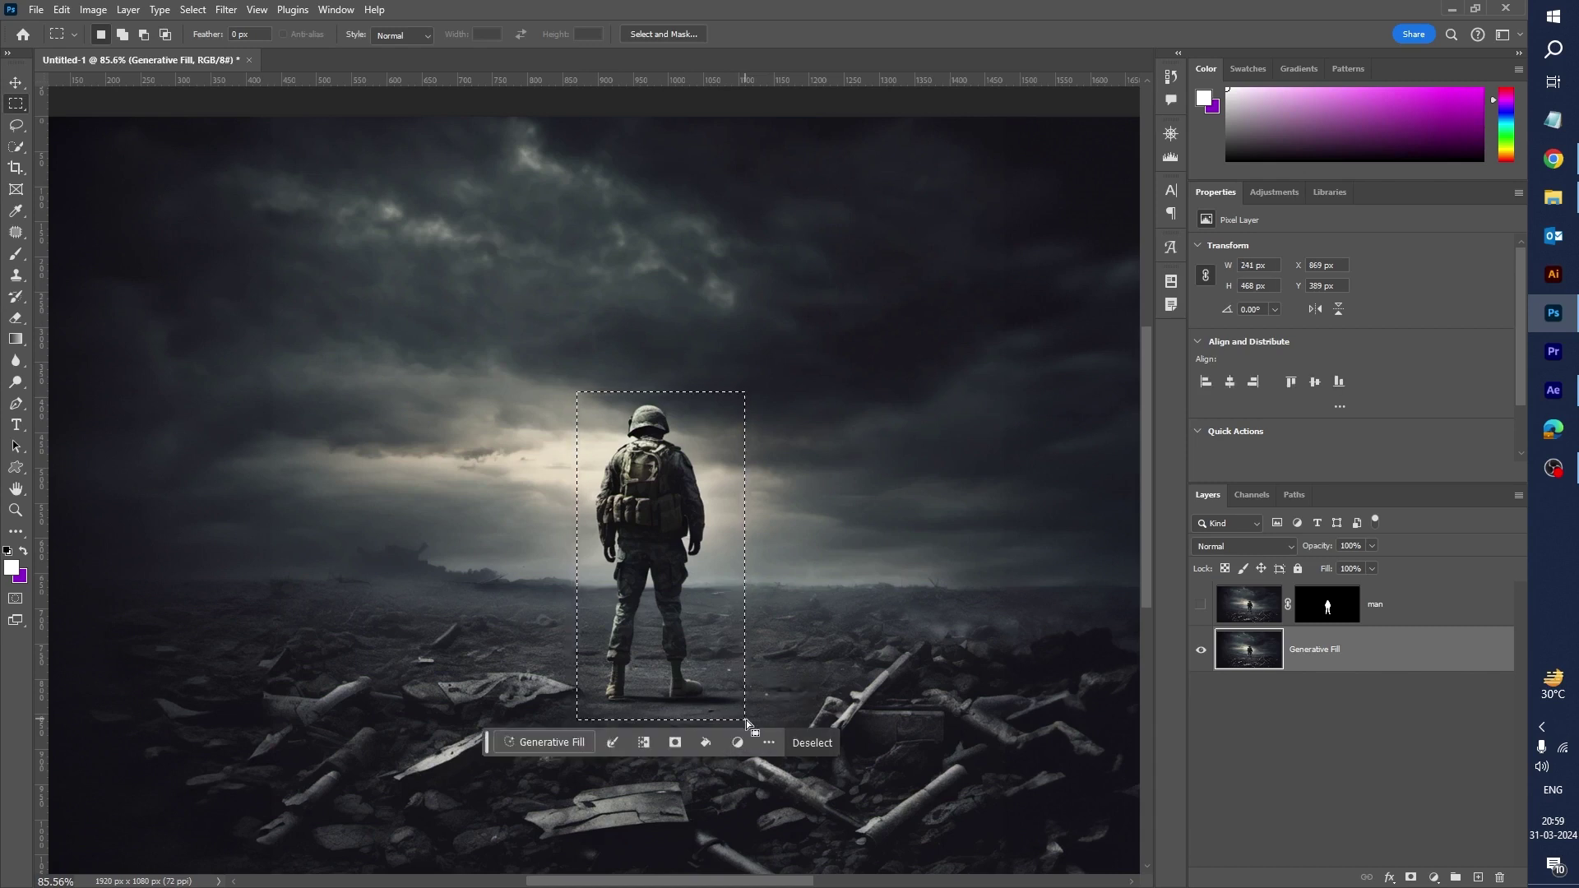
{"action": "left_click", "coordinate": [552, 742]}
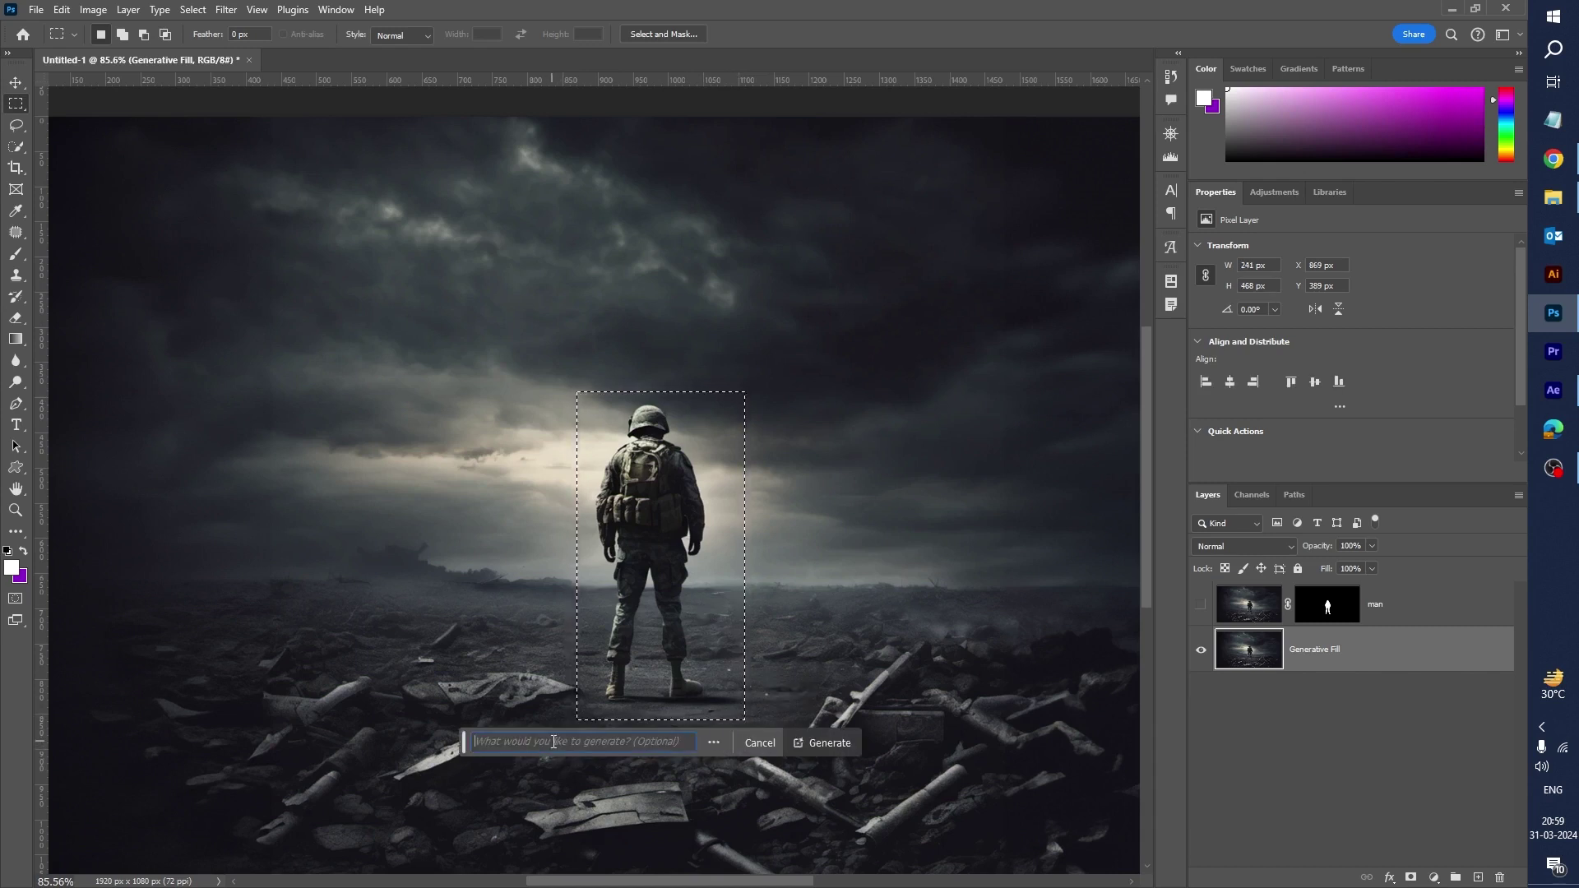
{"action": "left_click", "coordinate": [824, 743]}
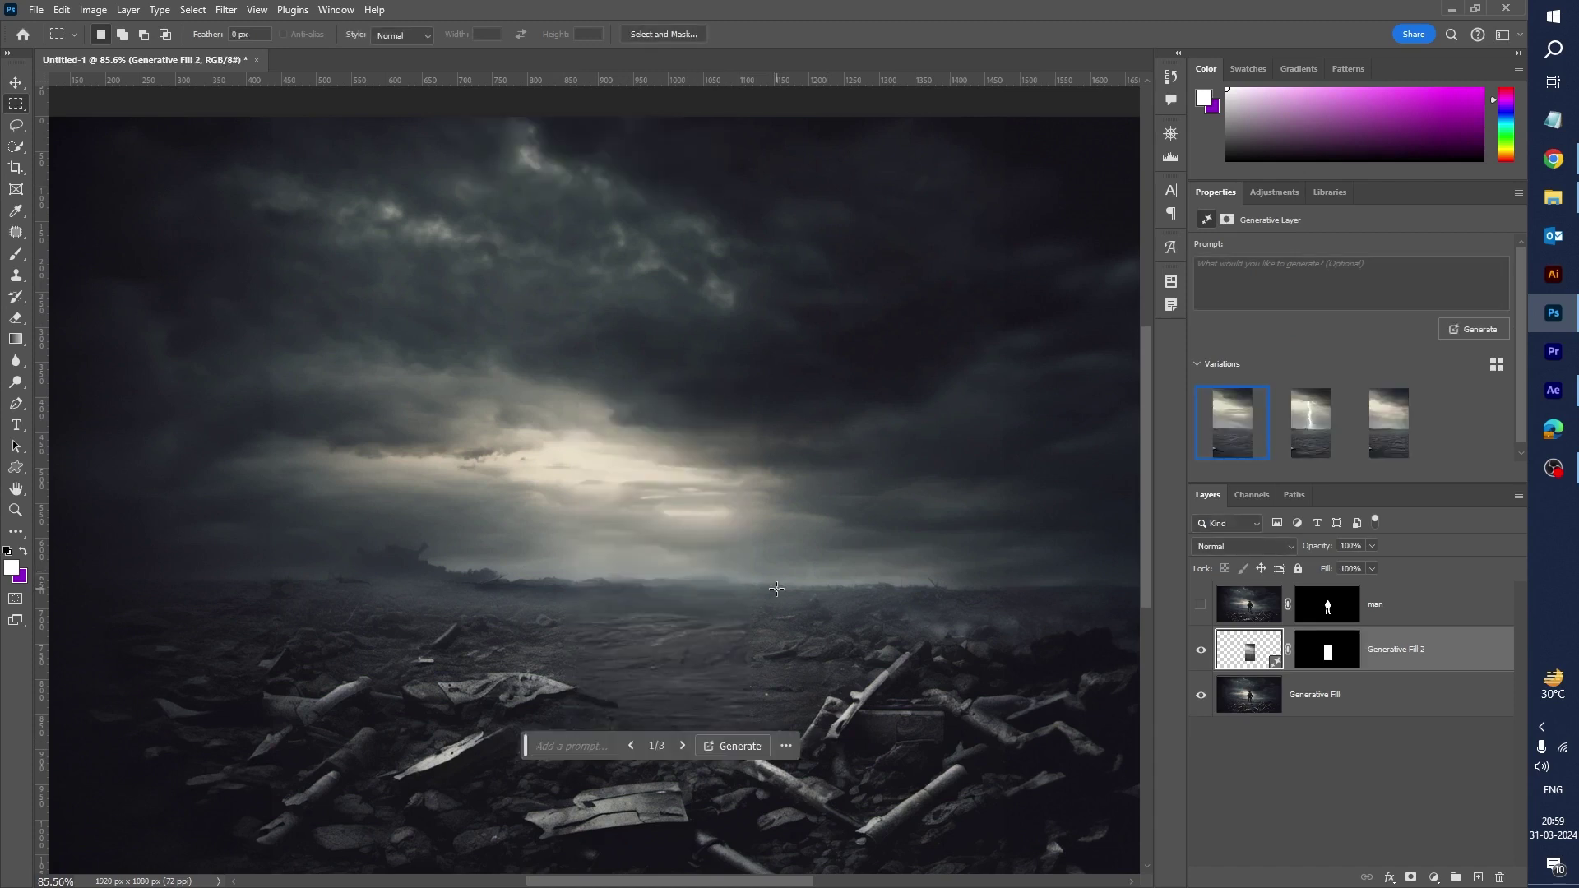
Step: Compare the generated variations and keep variation 1, the one without lightning
{"action": "scroll", "coordinate": [765, 580], "scroll_direction": "down", "scroll_amount": 1}
{"action": "key", "text": "z"}
{"action": "scroll", "coordinate": [674, 497], "scroll_direction": "down", "scroll_amount": 2}
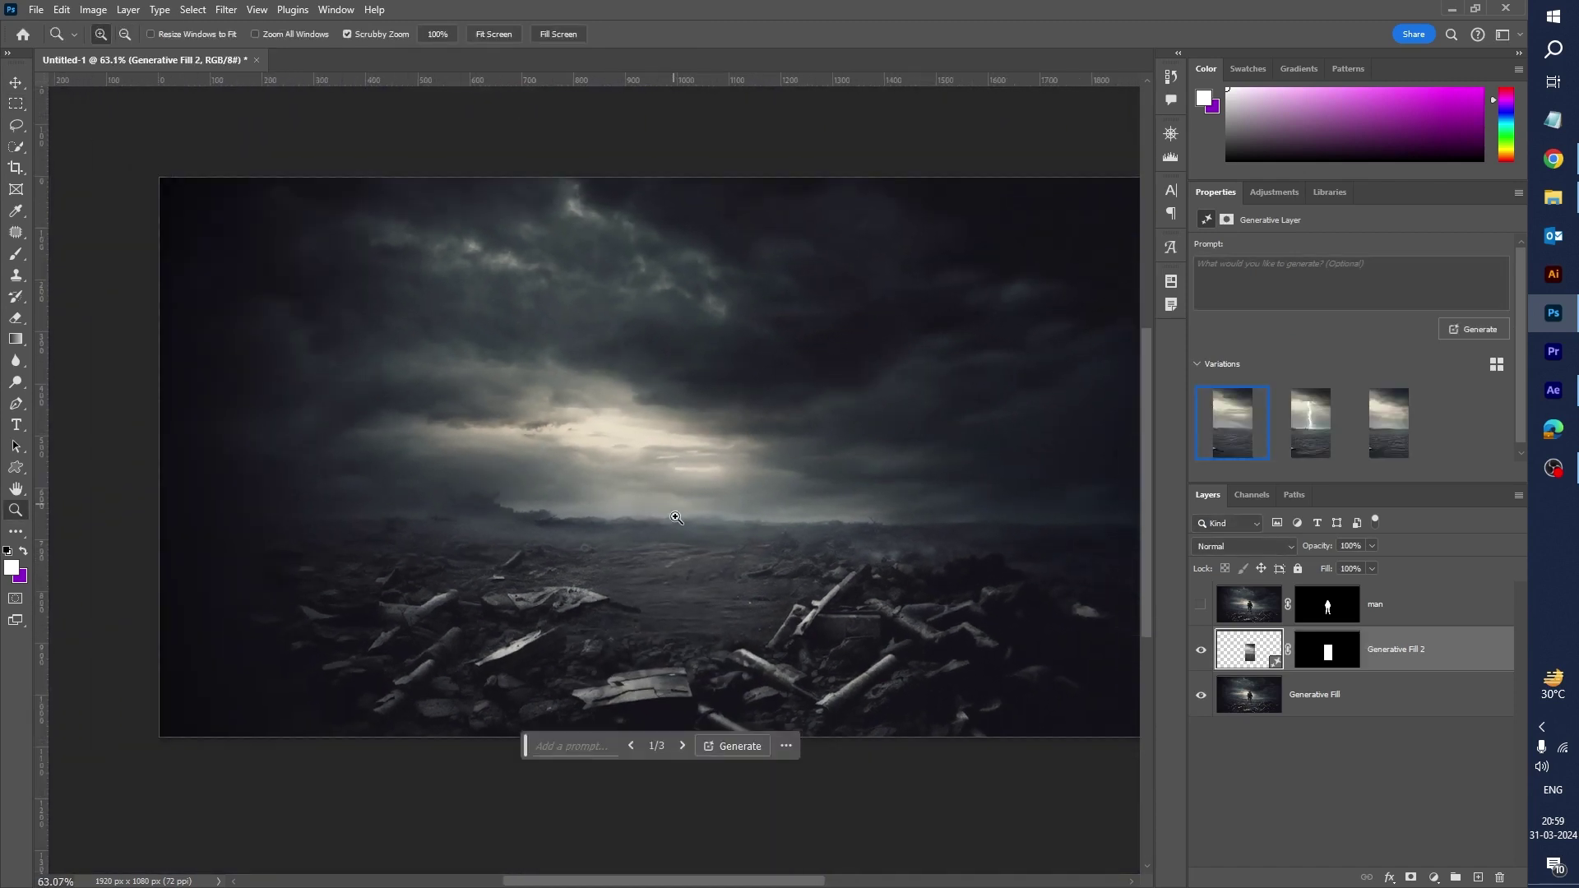
{"action": "key", "text": "m"}
{"action": "left_click_drag", "start_coordinate": [707, 461], "coordinate": [748, 539]}
{"action": "left_click", "coordinate": [794, 537]}
{"action": "key", "text": "h"}
{"action": "left_click", "coordinate": [1308, 440]}
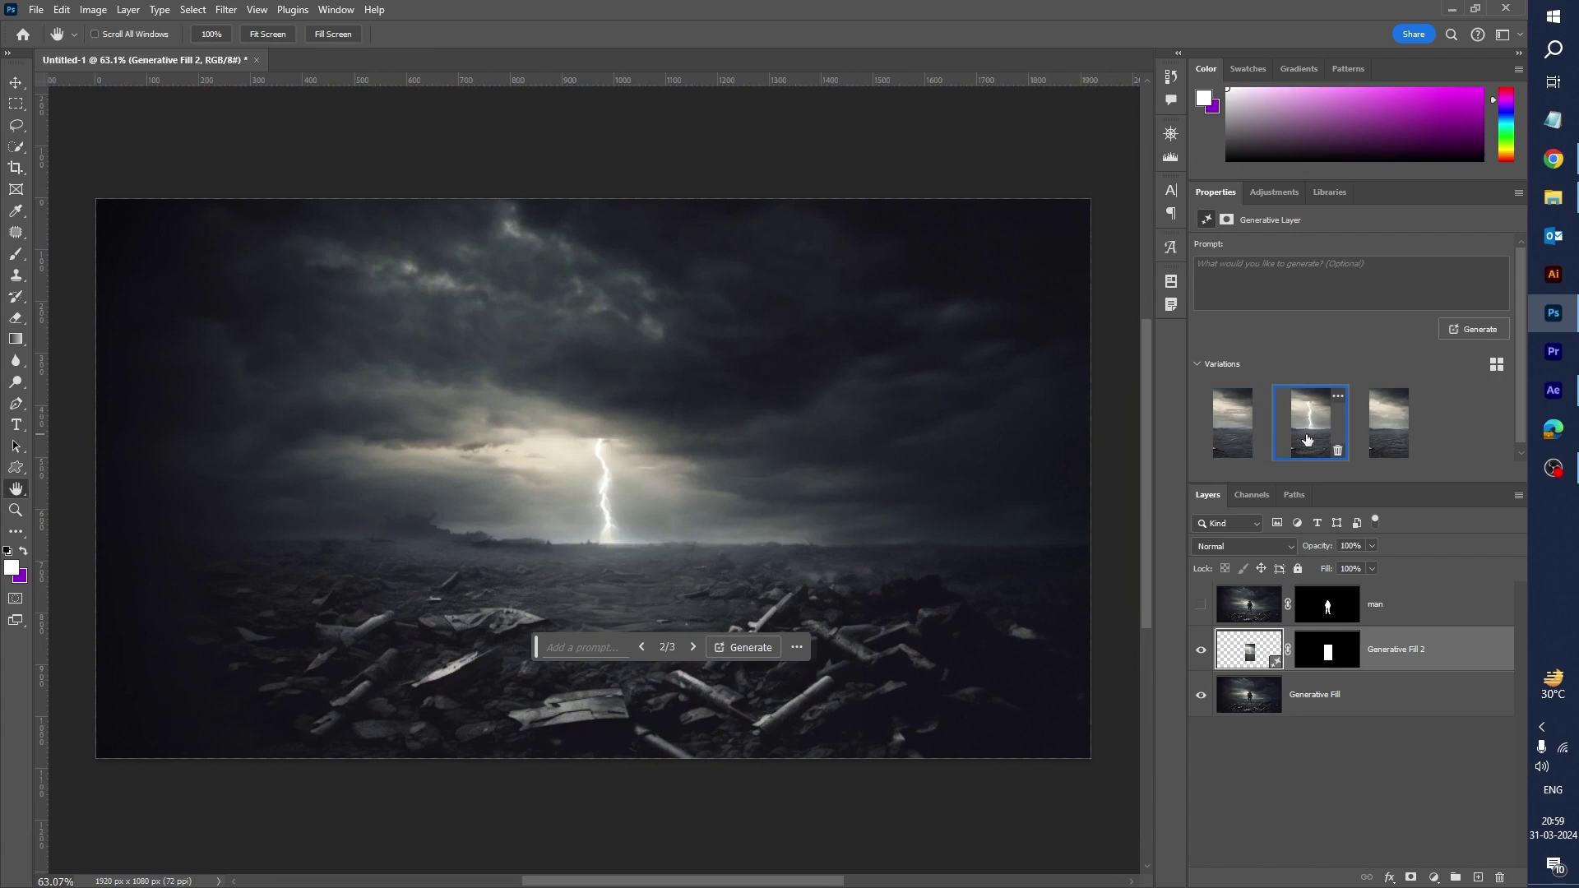
{"action": "left_click", "coordinate": [1382, 427]}
{"action": "left_click", "coordinate": [1234, 423]}
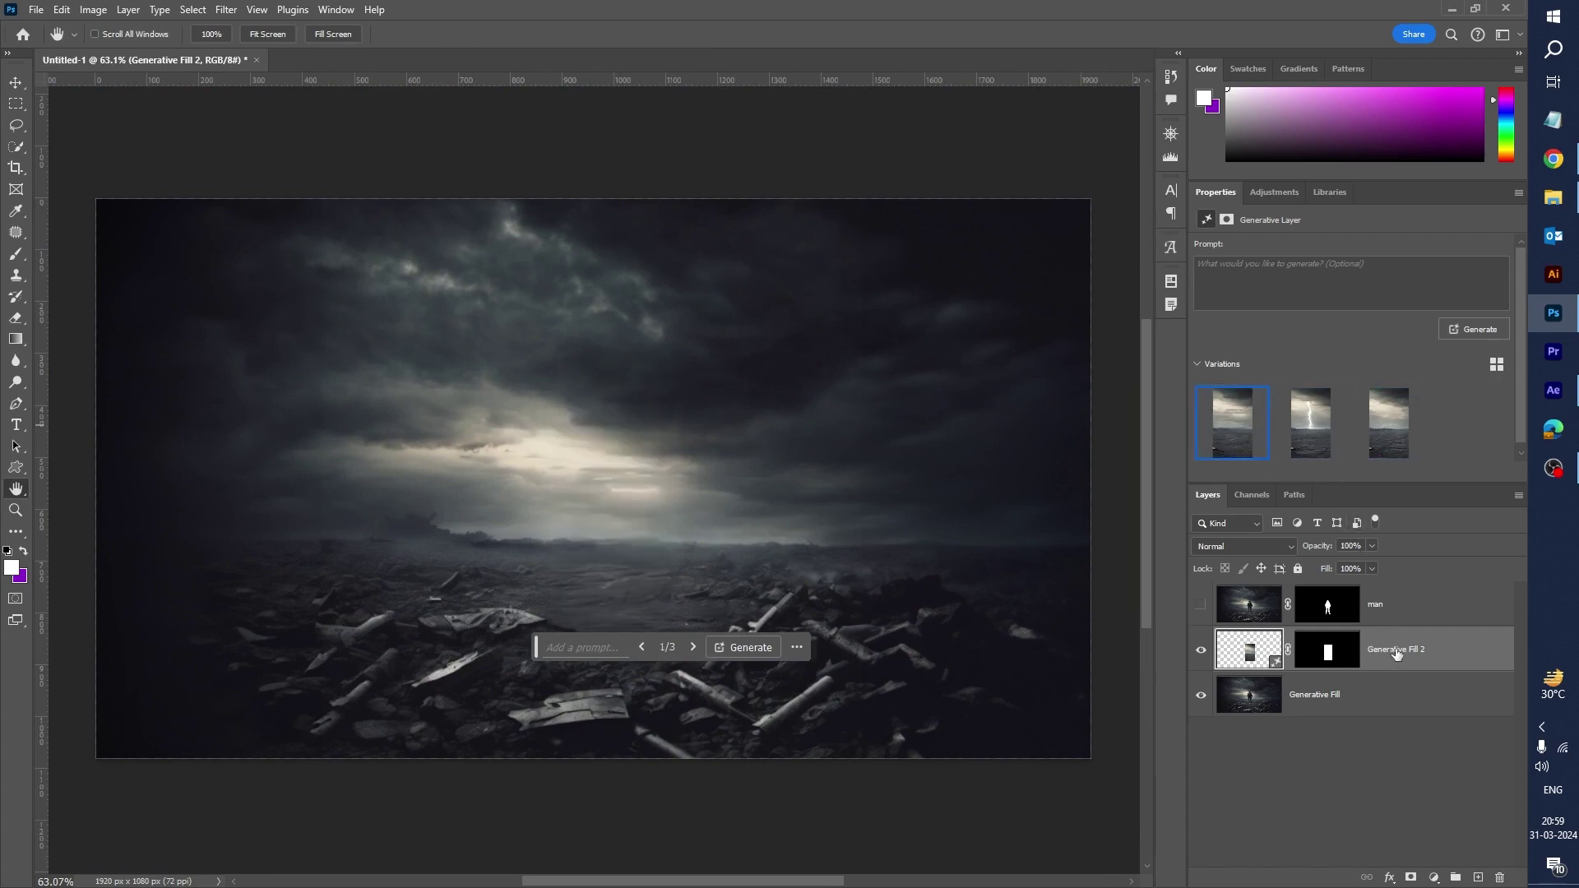
Step: Select both Generative Fill background layers together and open their layer options
{"action": "left_click", "coordinate": [1375, 694]}
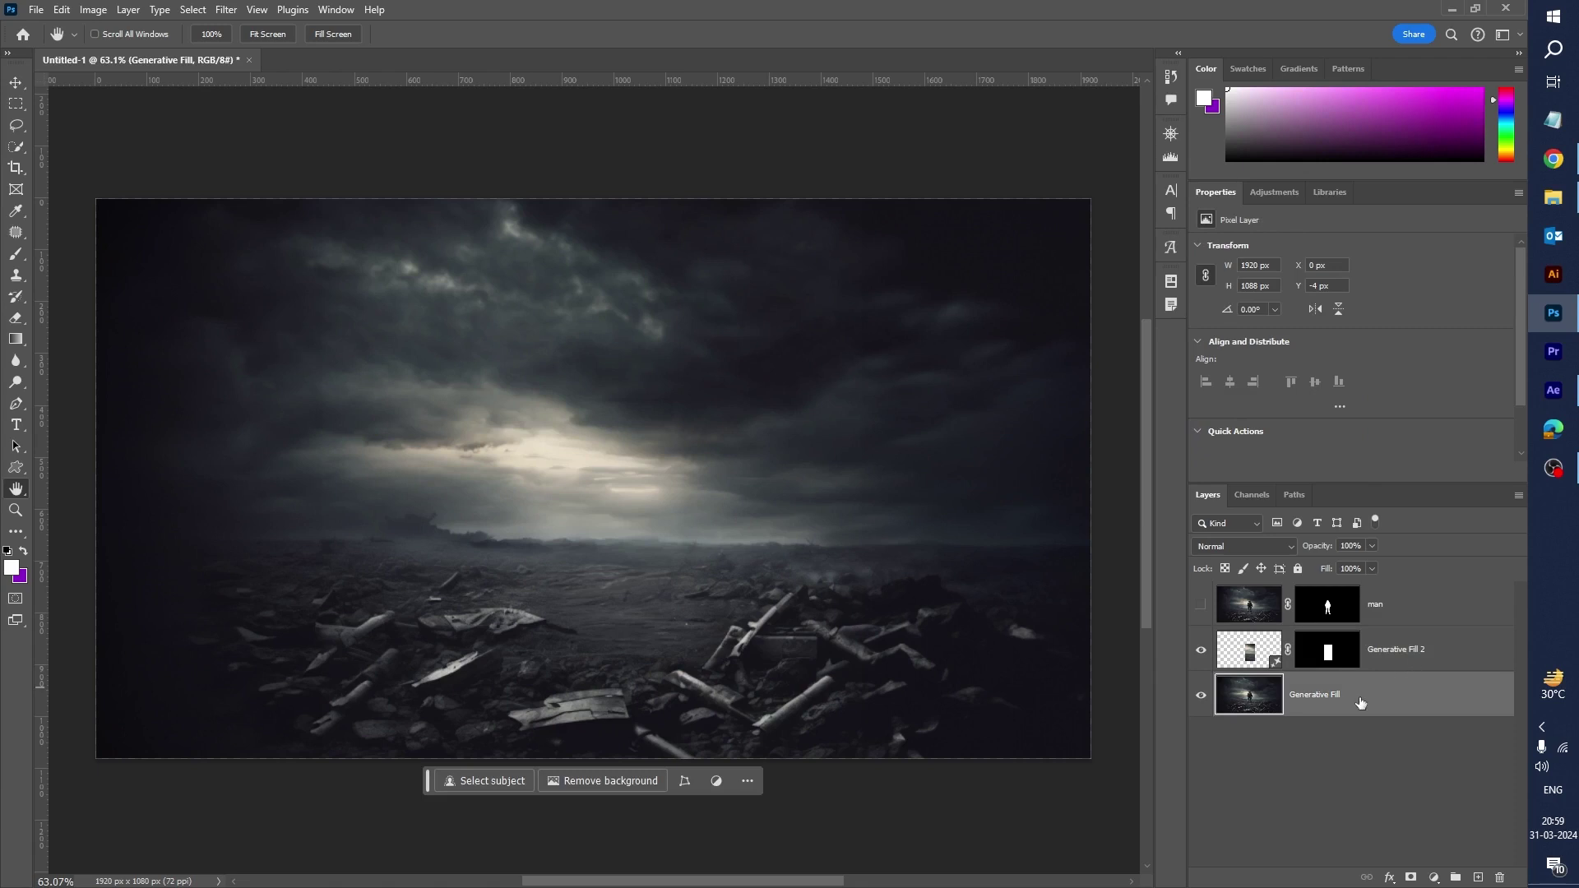
{"action": "left_click", "coordinate": [1435, 650], "text": "shift"}
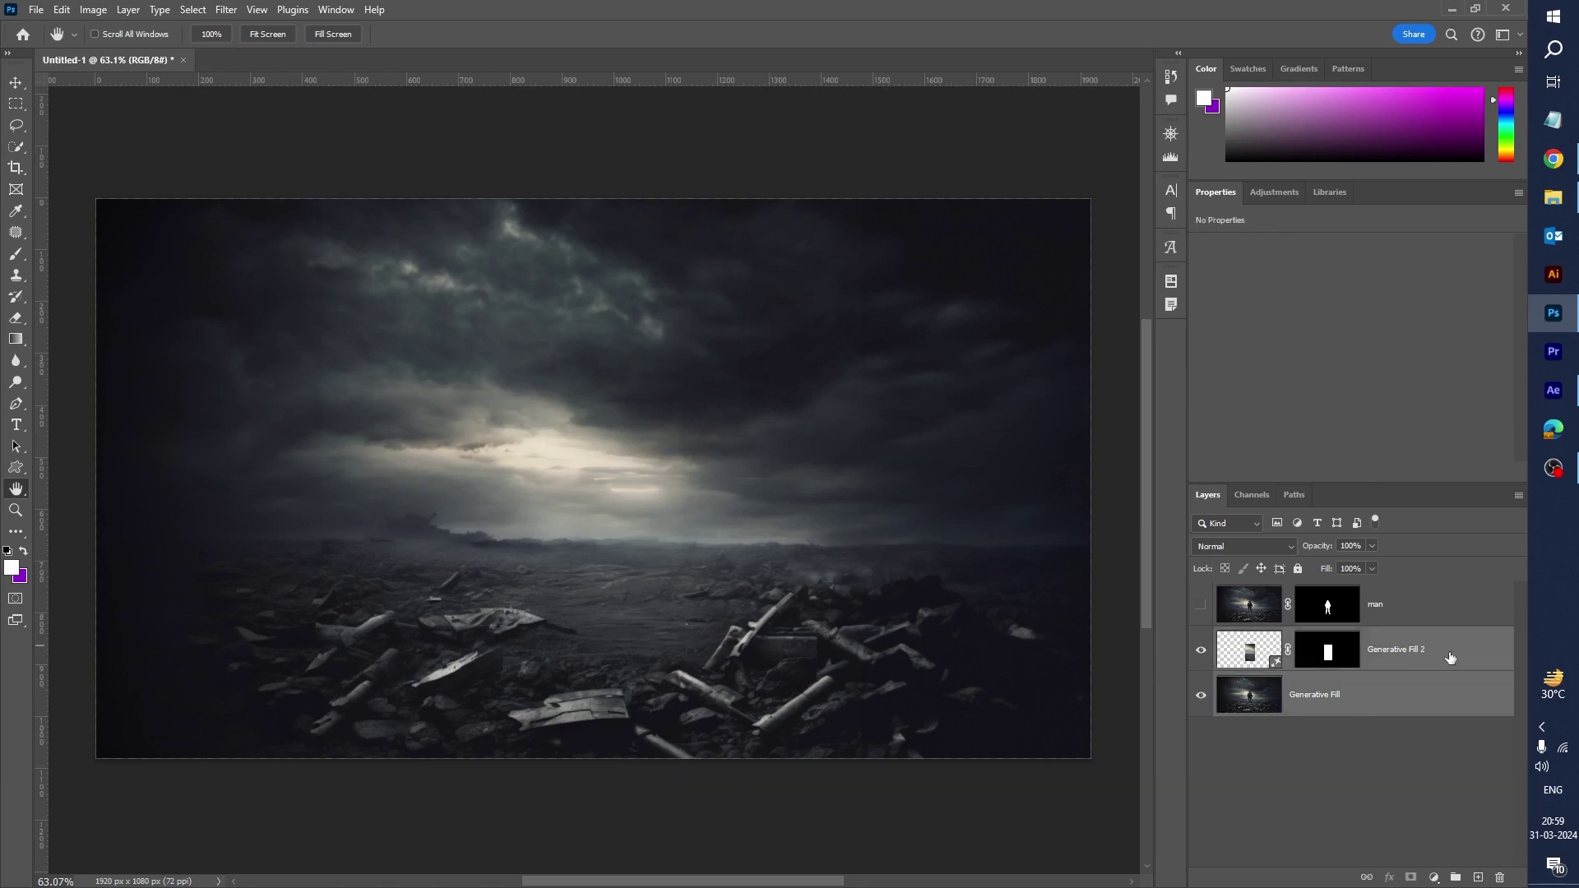
{"action": "right_click", "coordinate": [1439, 650]}
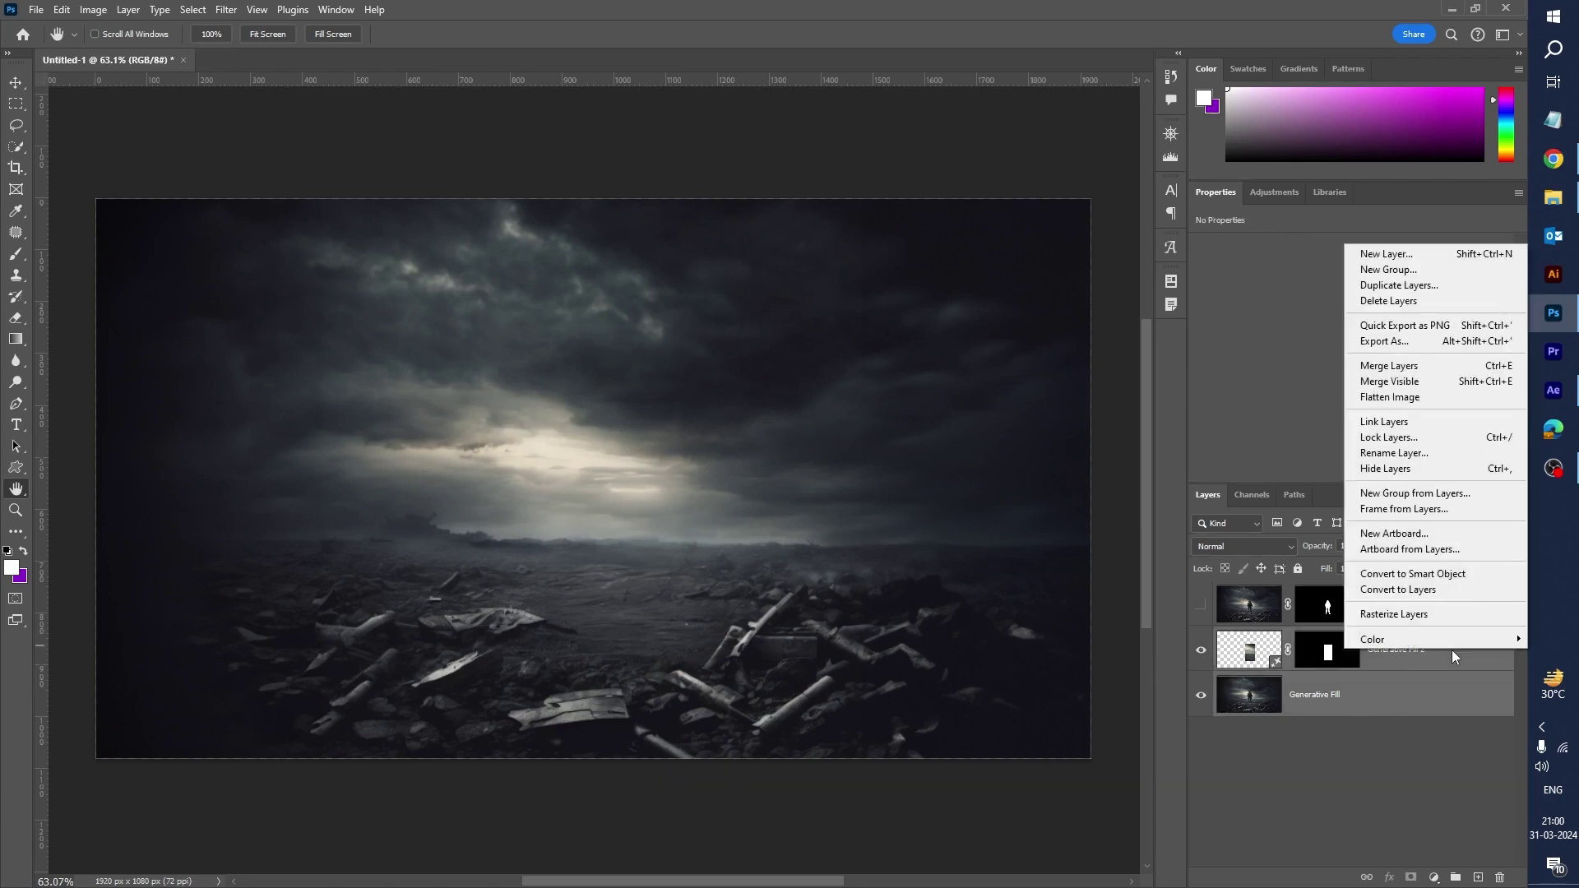
Step: Merge the background layers and mask the generated image with Object Selection to keep only its sky
{"action": "left_click", "coordinate": [1392, 365]}
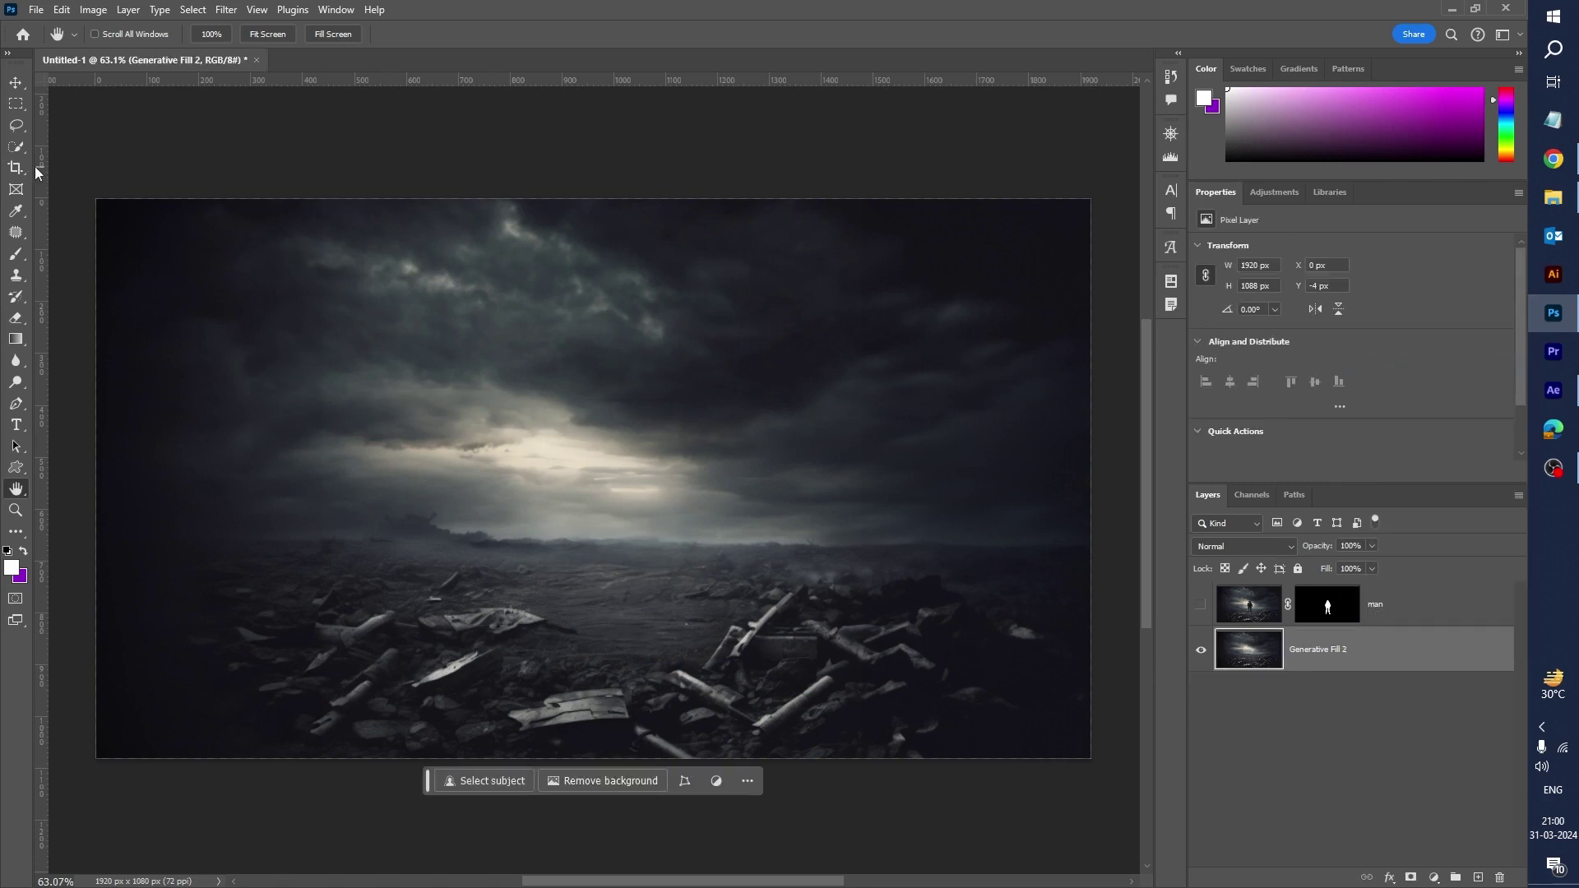
{"action": "left_click", "coordinate": [22, 145]}
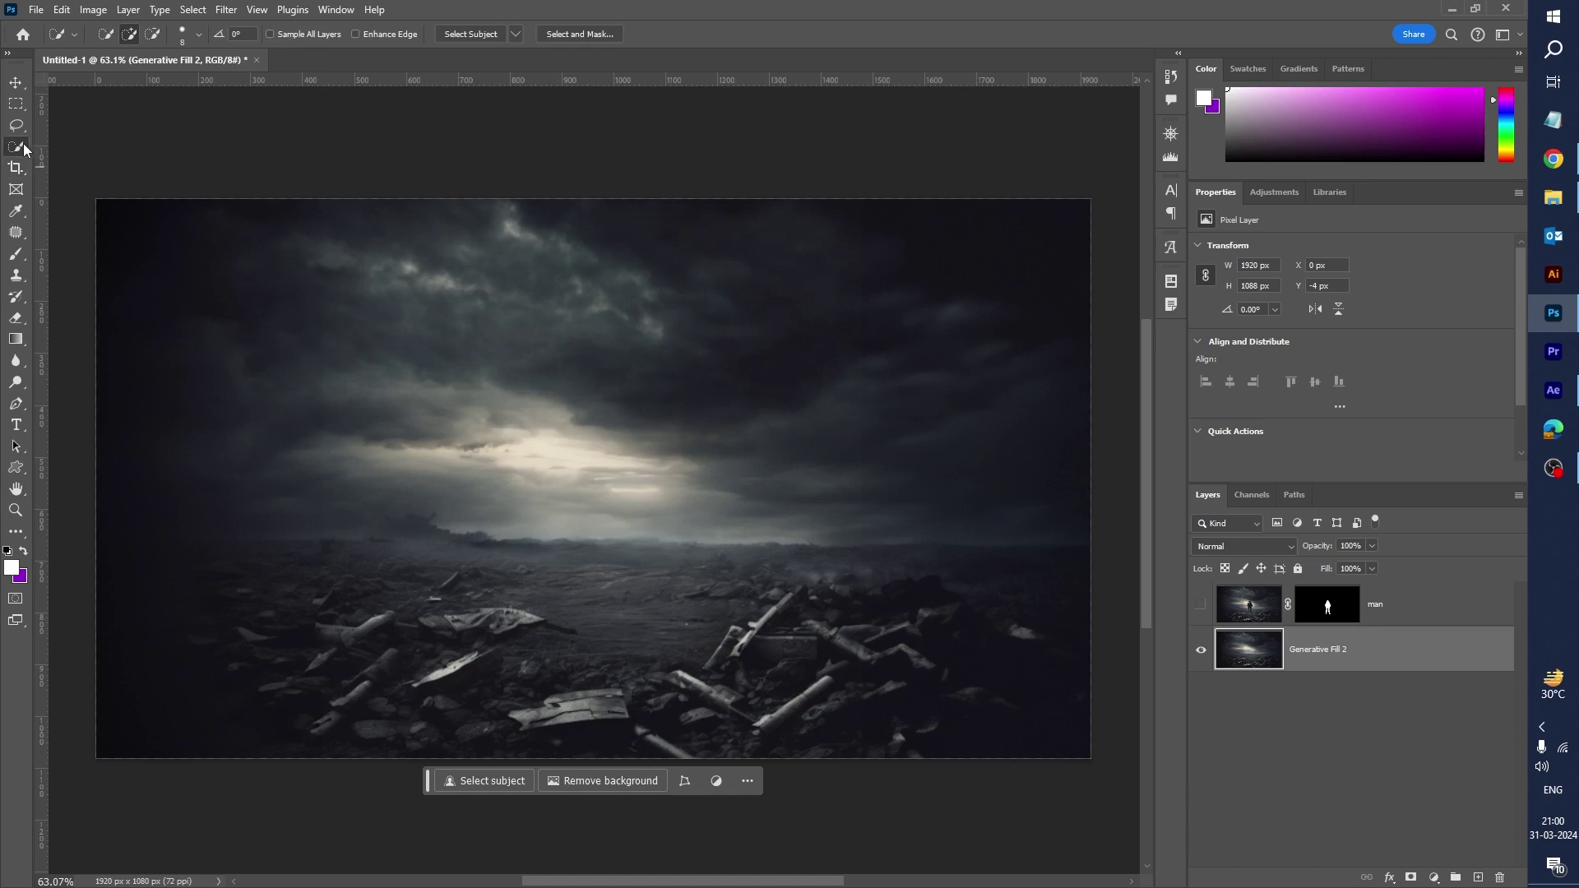
{"action": "left_click", "coordinate": [102, 146]}
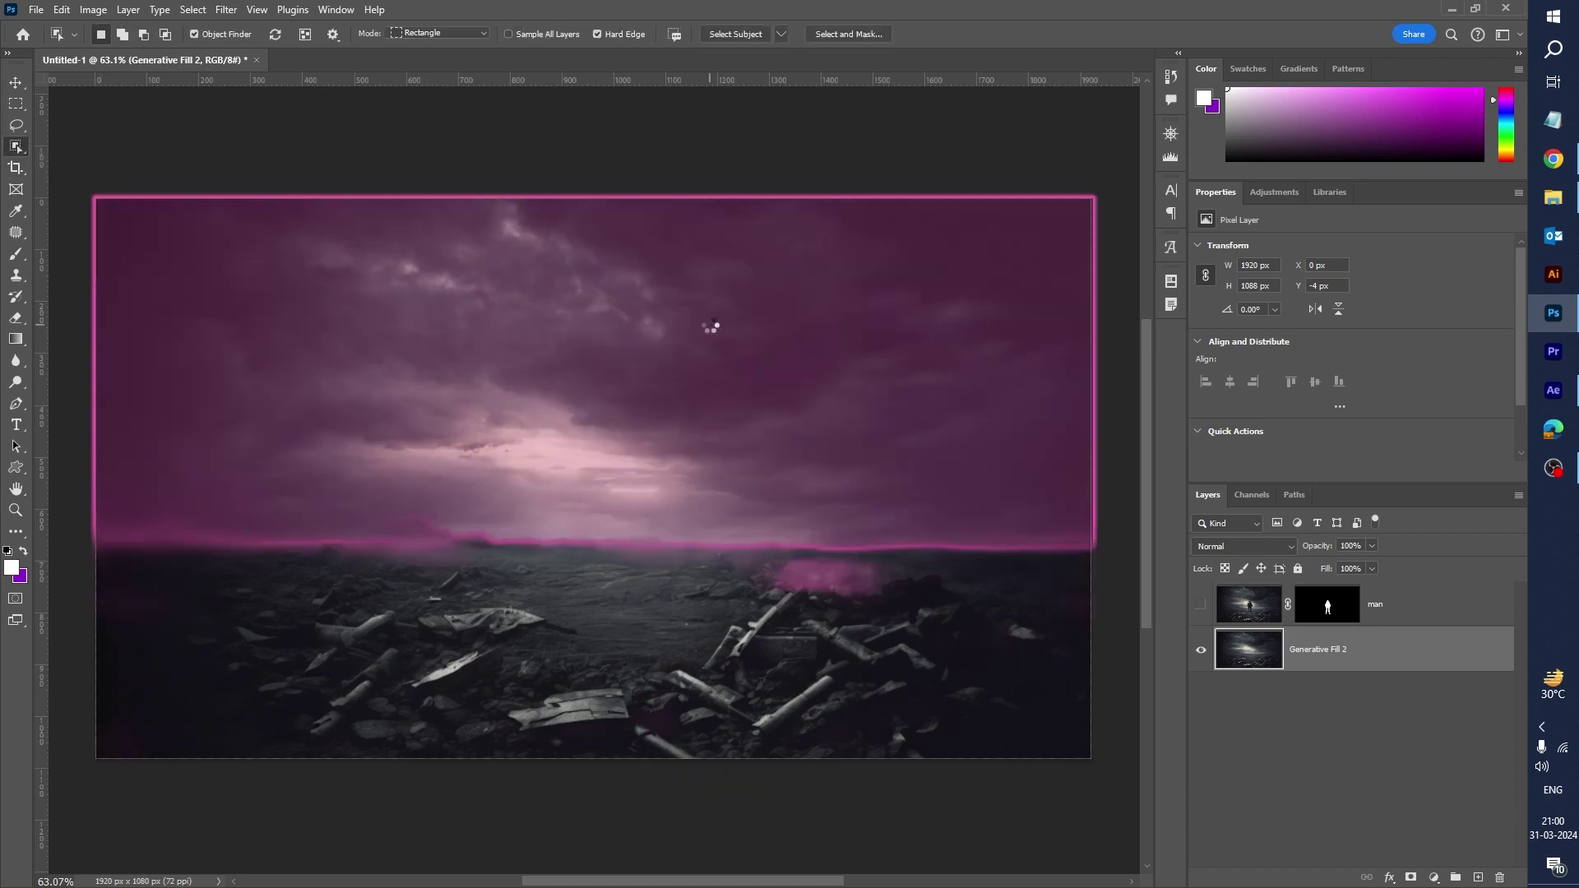
{"action": "left_click", "coordinate": [711, 327]}
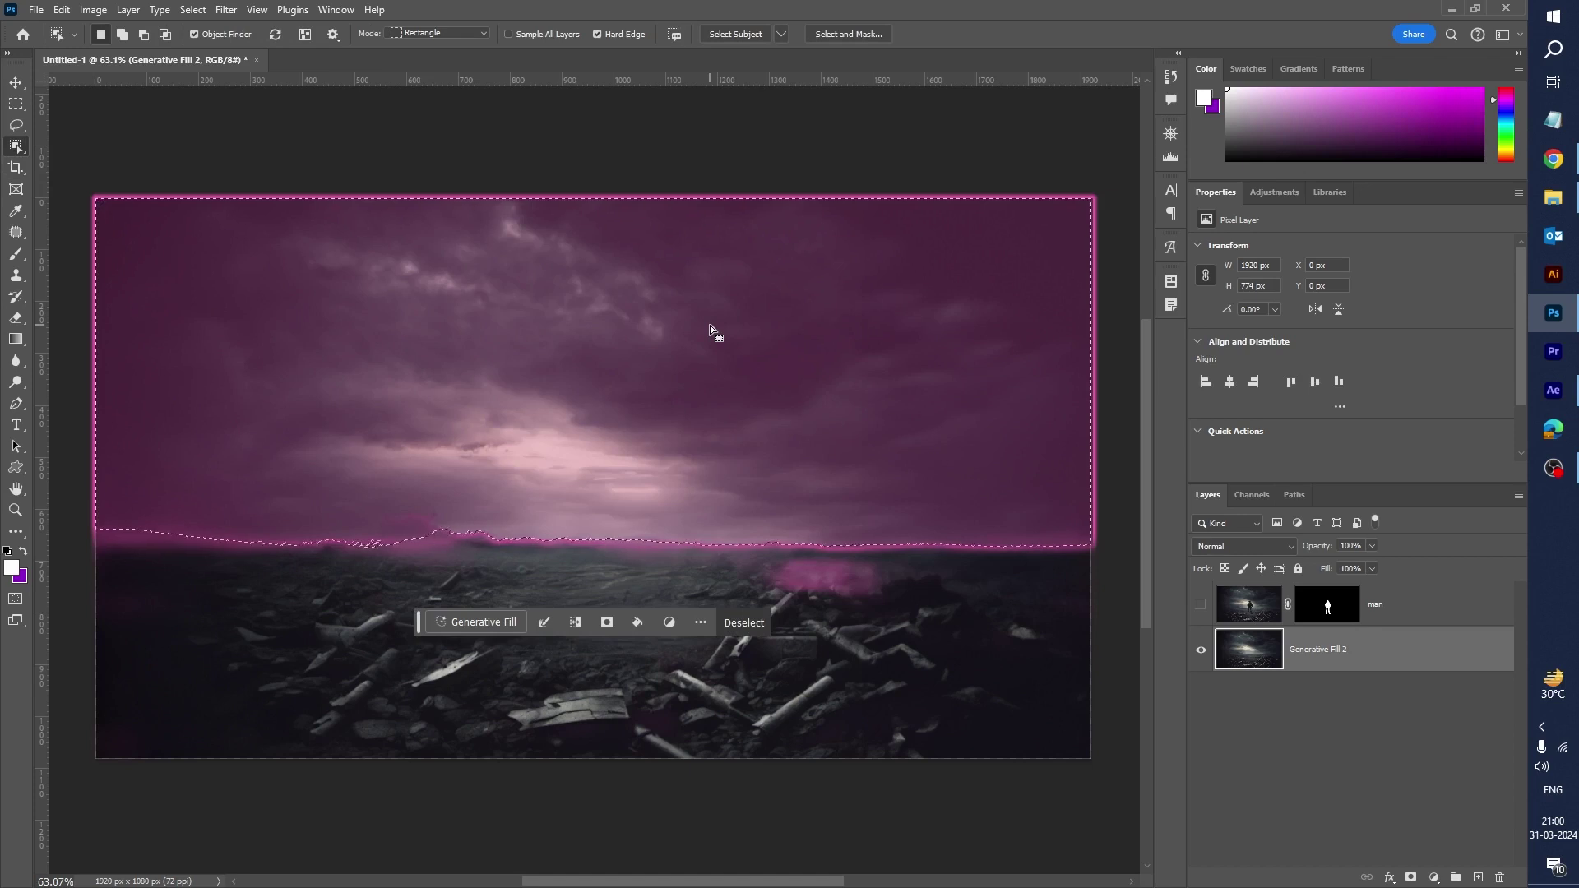
{"action": "left_click", "coordinate": [1410, 878]}
Step: Rename the masked Generative Fill 2 layer to sky
{"action": "key", "text": "ctrl+2"}
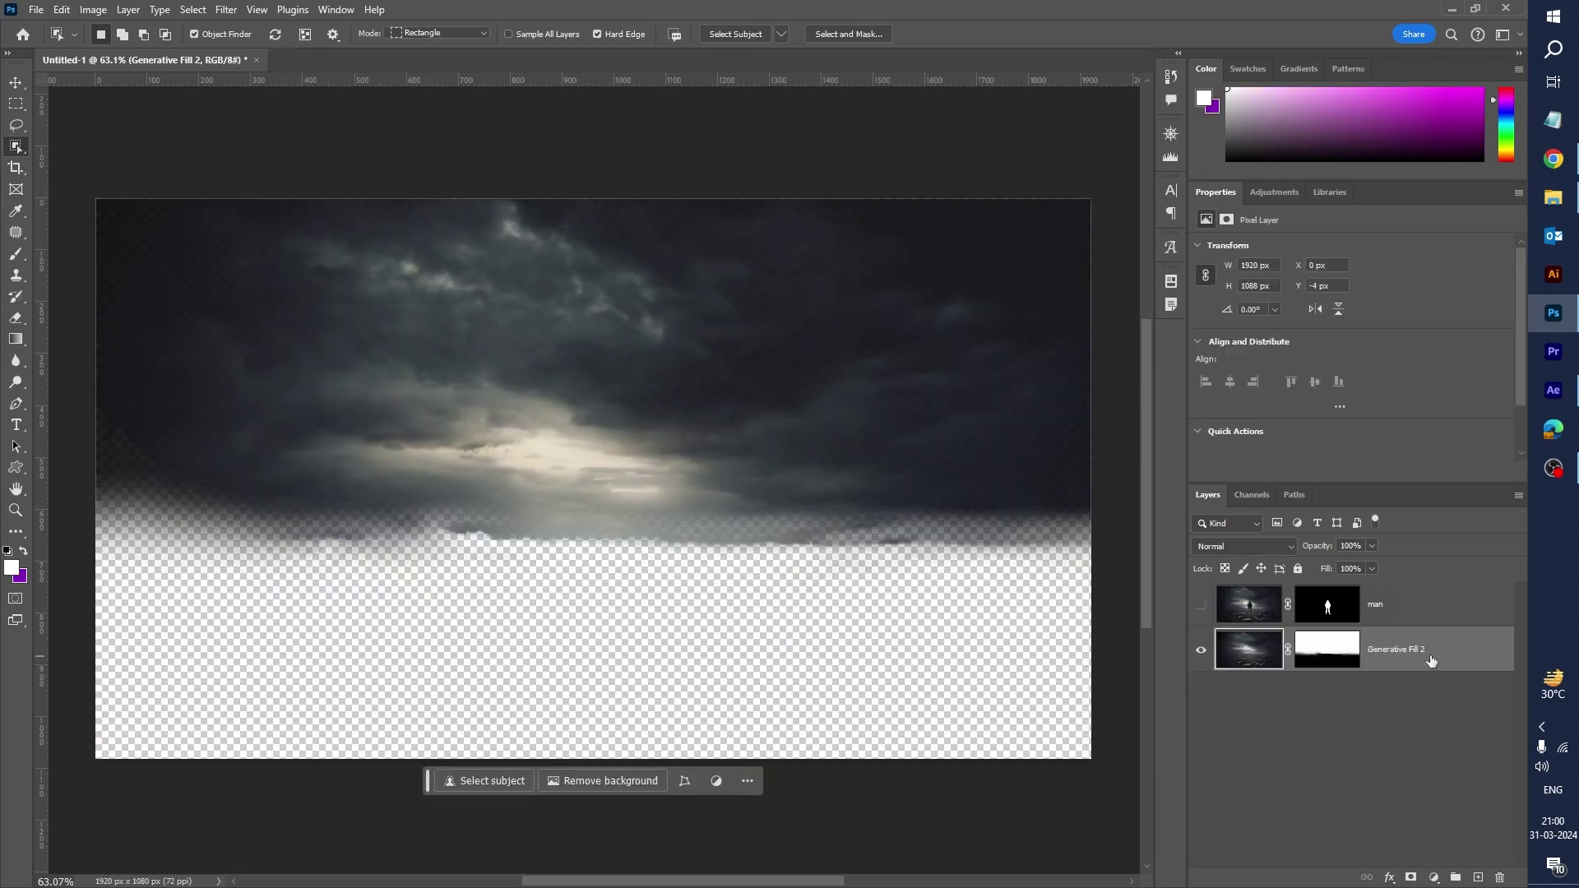
{"action": "double_click", "coordinate": [1406, 650]}
{"action": "type", "text": "sky"}
{"action": "key", "text": "Return"}
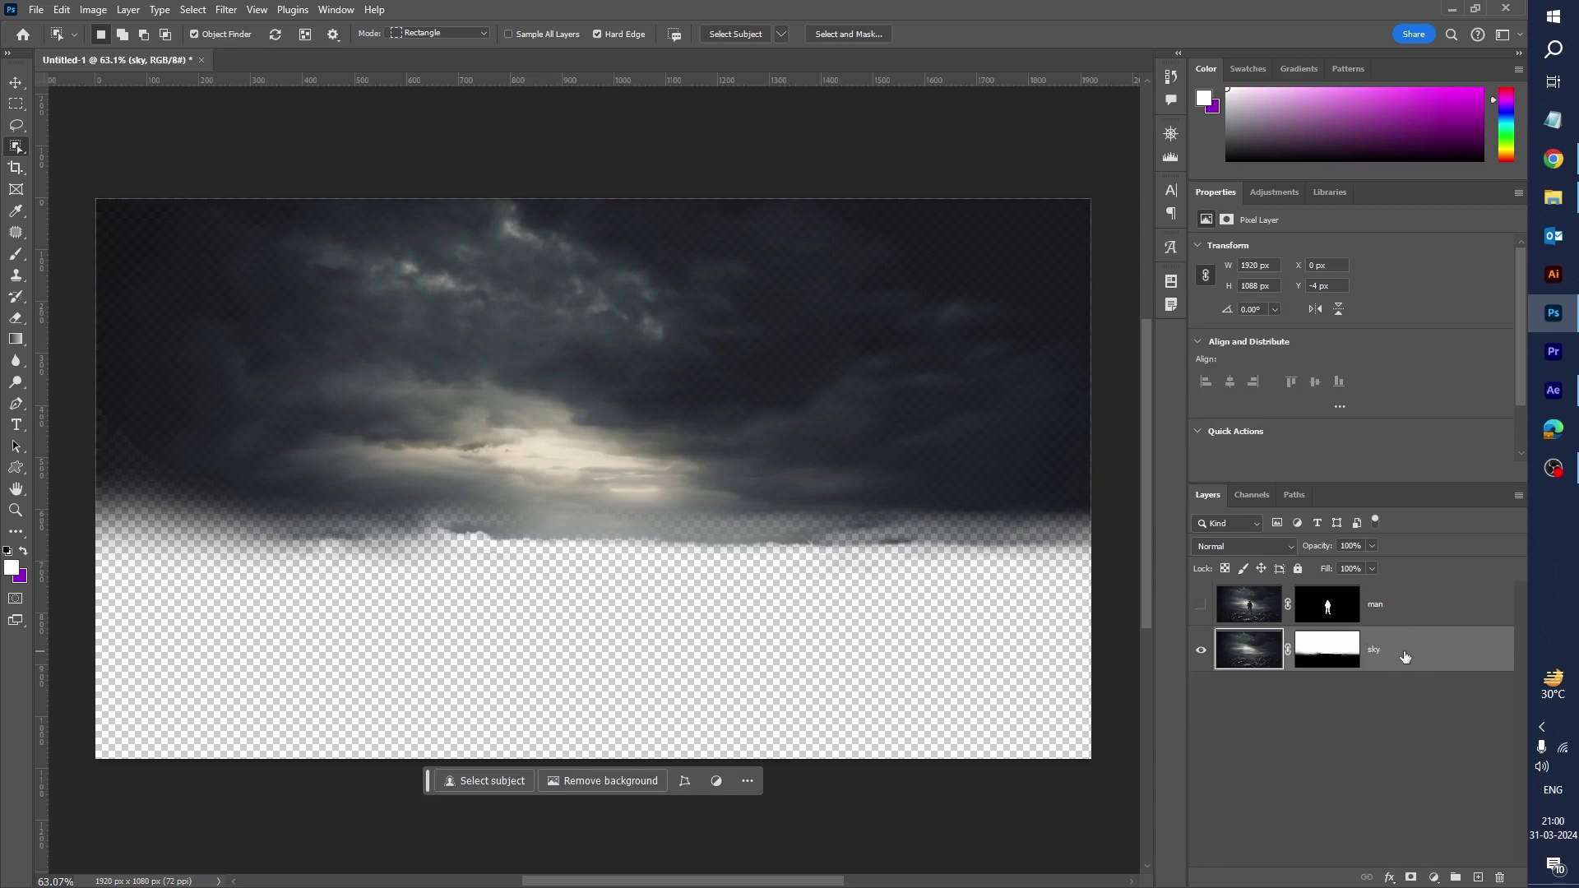
{"action": "left_click", "coordinate": [14, 571]}
Step: Set up the standard brush at size 175 and target the sky layer's mask
{"action": "left_click", "coordinate": [1265, 312]}
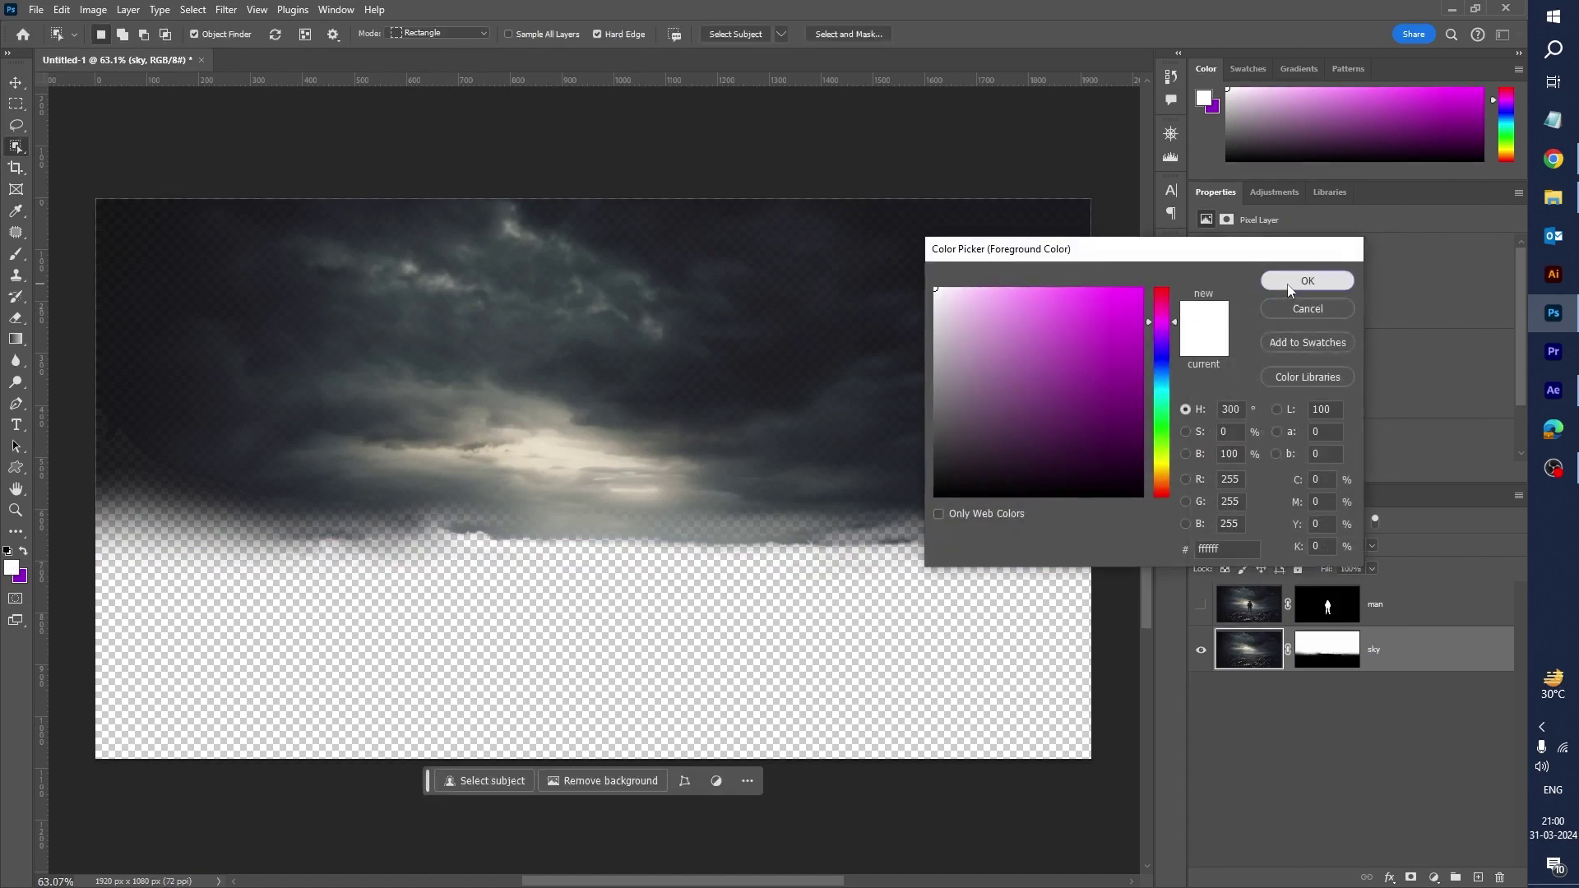
{"action": "left_click", "coordinate": [18, 254]}
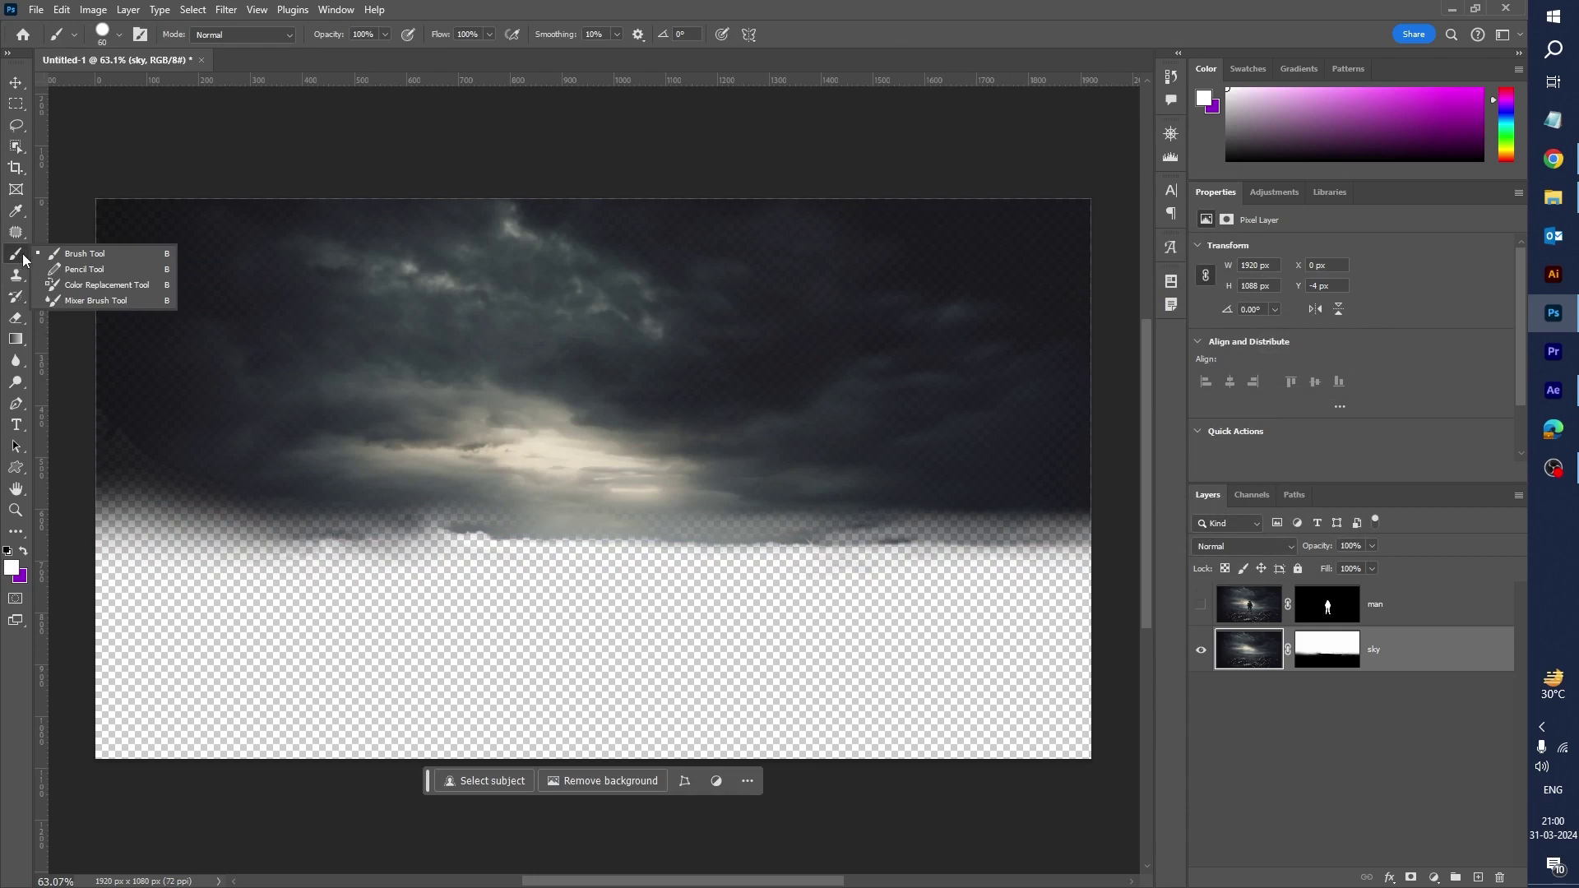
{"action": "left_click", "coordinate": [102, 254]}
{"action": "key", "text": "bracketright"}
{"action": "key", "text": "bracketright"}
{"action": "key", "text": "bracketright"}
{"action": "key", "text": "bracketright"}
{"action": "key", "text": "bracketright"}
{"action": "key", "text": "bracketright"}
{"action": "key", "text": "bracketright"}
{"action": "key", "text": "bracketright"}
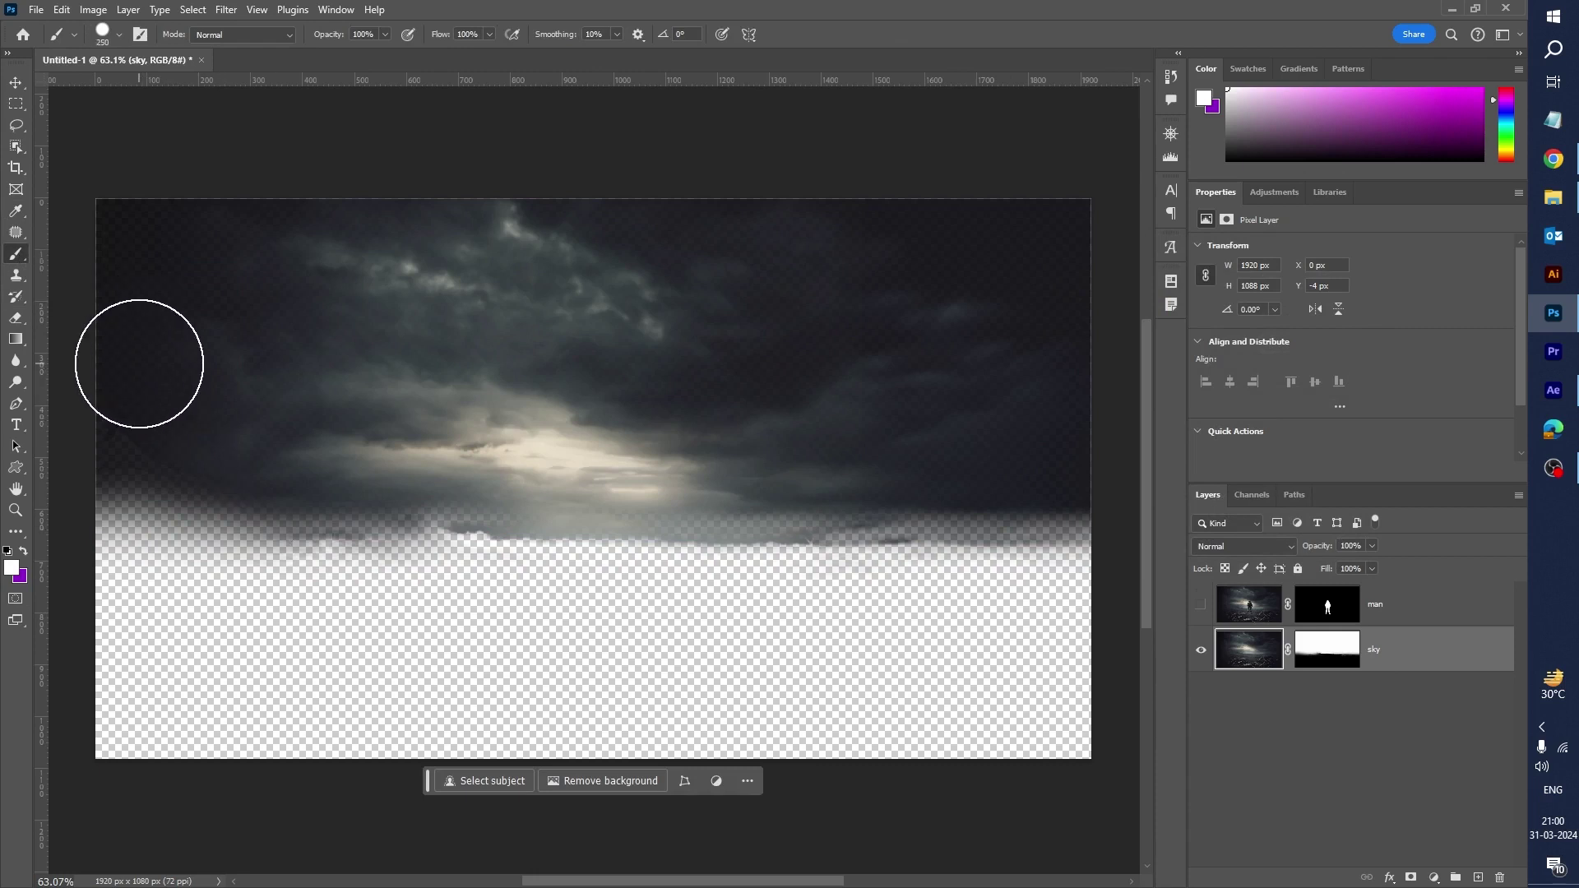
{"action": "left_click_drag", "start_coordinate": [135, 406], "coordinate": [274, 468]}
{"action": "key", "text": "ctrl+z"}
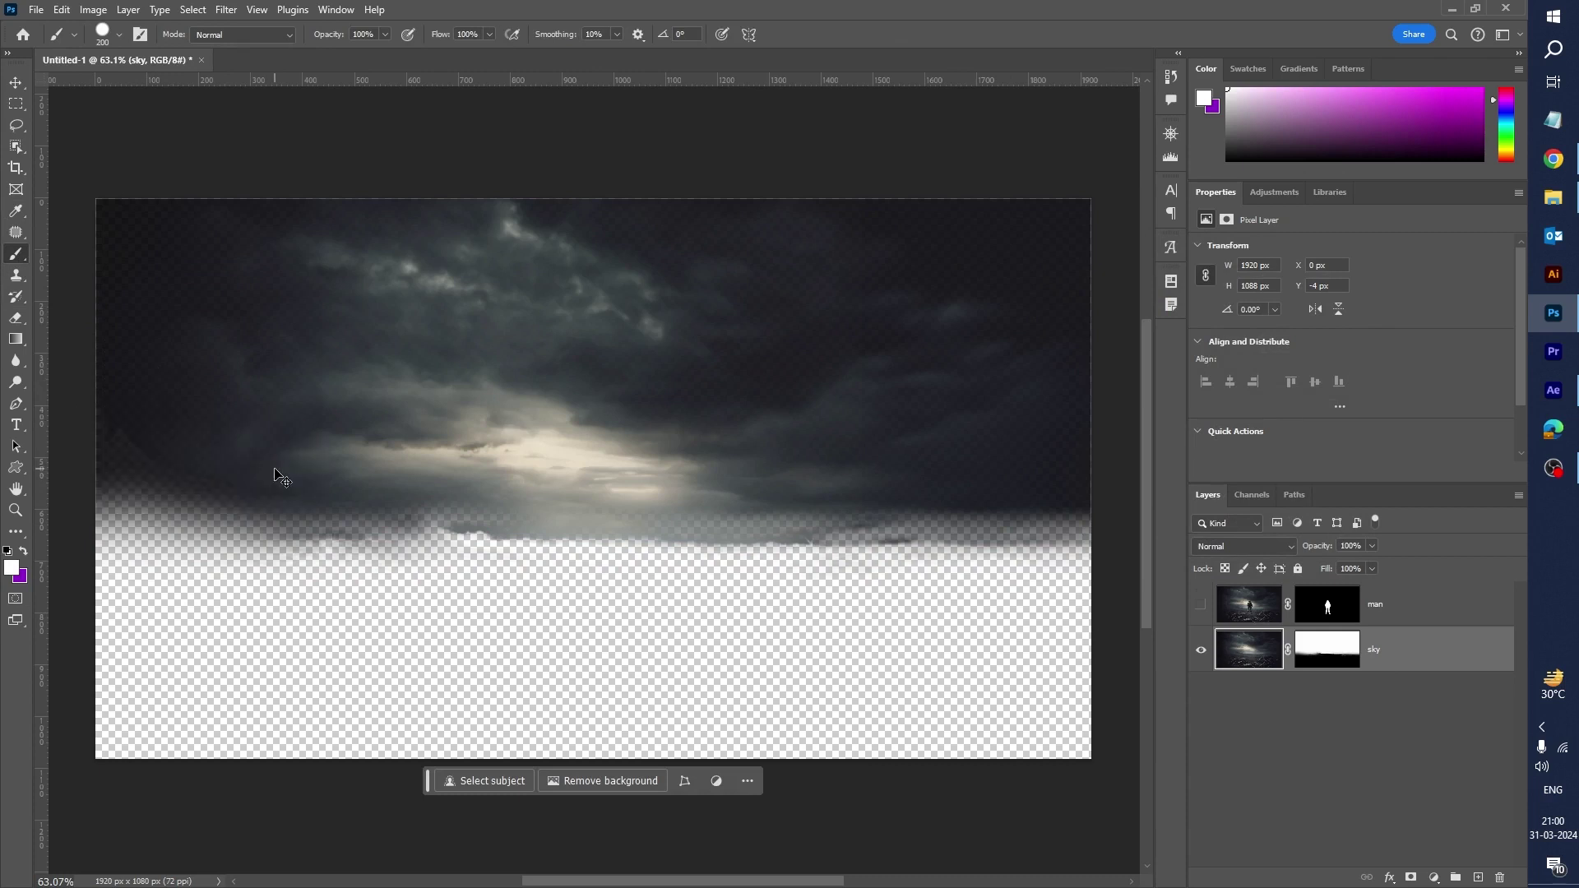
{"action": "left_click", "coordinate": [1316, 649]}
Step: Paint the mask to fill the faint top-left patches and extend the sky to the horizon
{"action": "mouse_move", "coordinate": [141, 402]}
{"action": "left_mouse_down"}
{"action": "mouse_move", "coordinate": [116, 458]}
{"action": "mouse_move", "coordinate": [144, 483]}
{"action": "mouse_move", "coordinate": [1096, 447]}
{"action": "left_mouse_up"}
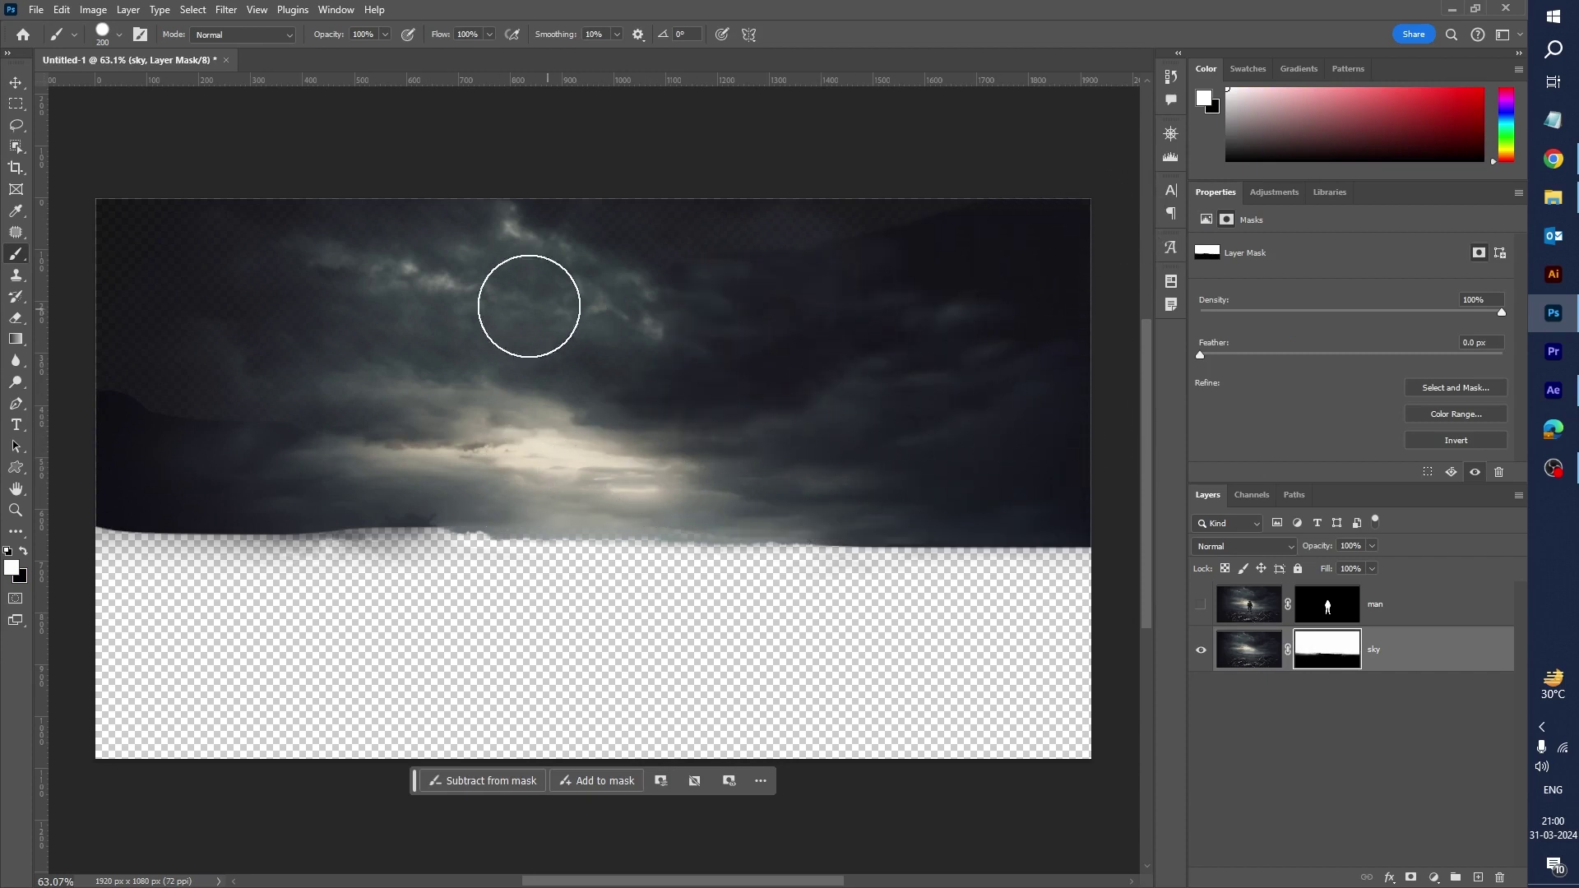
{"action": "left_click_drag", "start_coordinate": [132, 222], "coordinate": [148, 275]}
{"action": "mouse_move", "coordinate": [251, 437]}
{"action": "left_mouse_down"}
{"action": "mouse_move", "coordinate": [99, 485]}
{"action": "mouse_move", "coordinate": [351, 488]}
{"action": "mouse_move", "coordinate": [707, 453]}
{"action": "mouse_move", "coordinate": [227, 527]}
{"action": "mouse_move", "coordinate": [138, 529]}
{"action": "mouse_move", "coordinate": [89, 500]}
{"action": "mouse_move", "coordinate": [1061, 497]}
{"action": "left_mouse_up"}
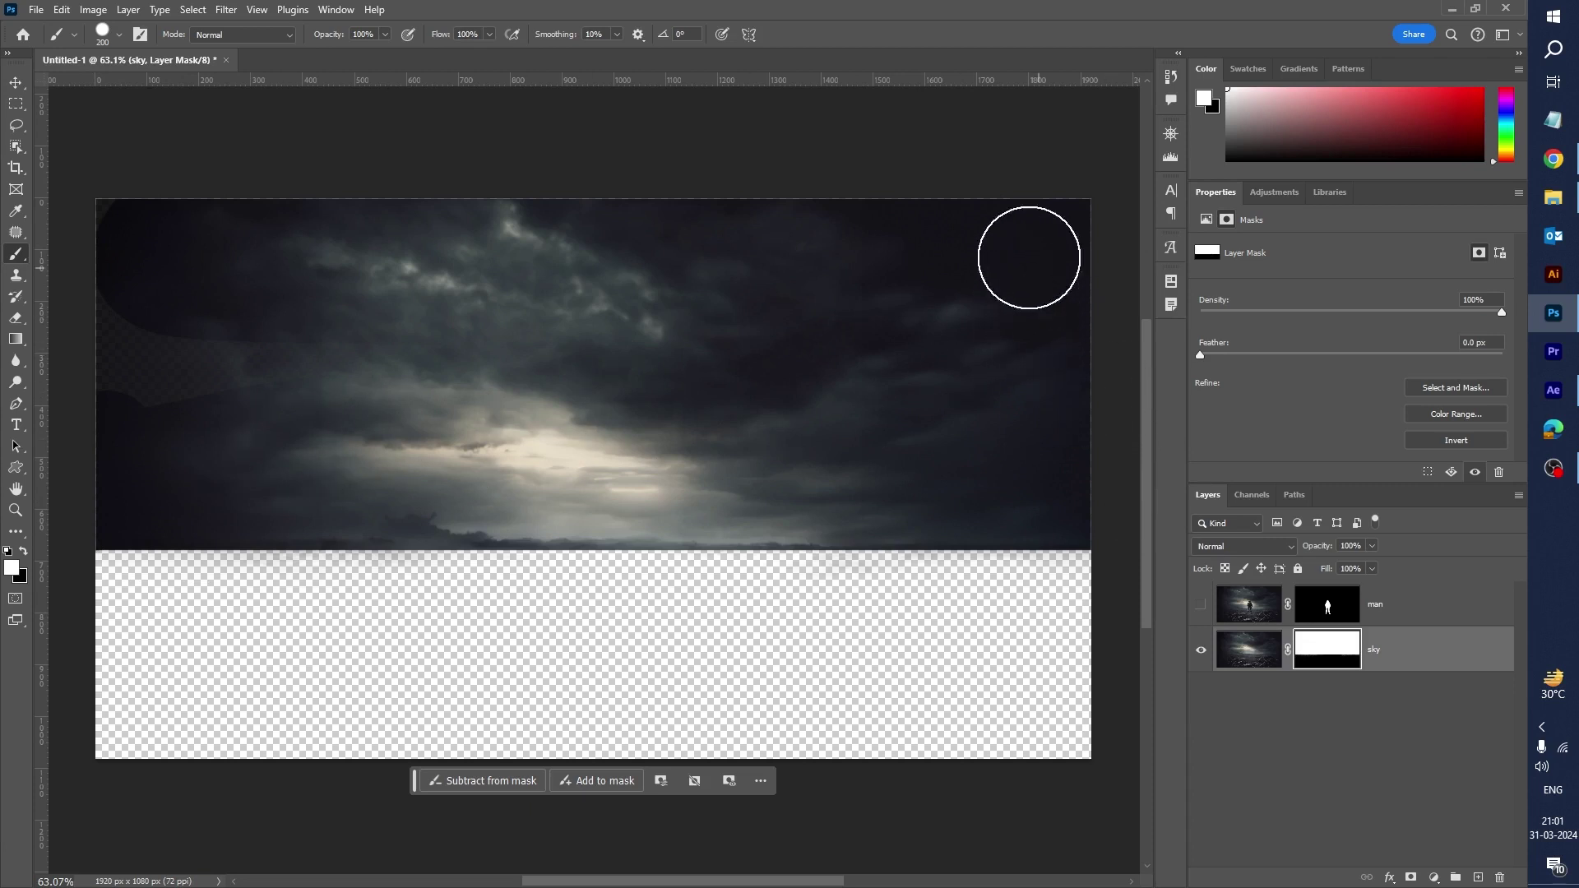
{"action": "mouse_move", "coordinate": [137, 204]}
{"action": "left_mouse_down"}
{"action": "mouse_move", "coordinate": [111, 227]}
{"action": "mouse_move", "coordinate": [140, 398]}
{"action": "left_mouse_up"}
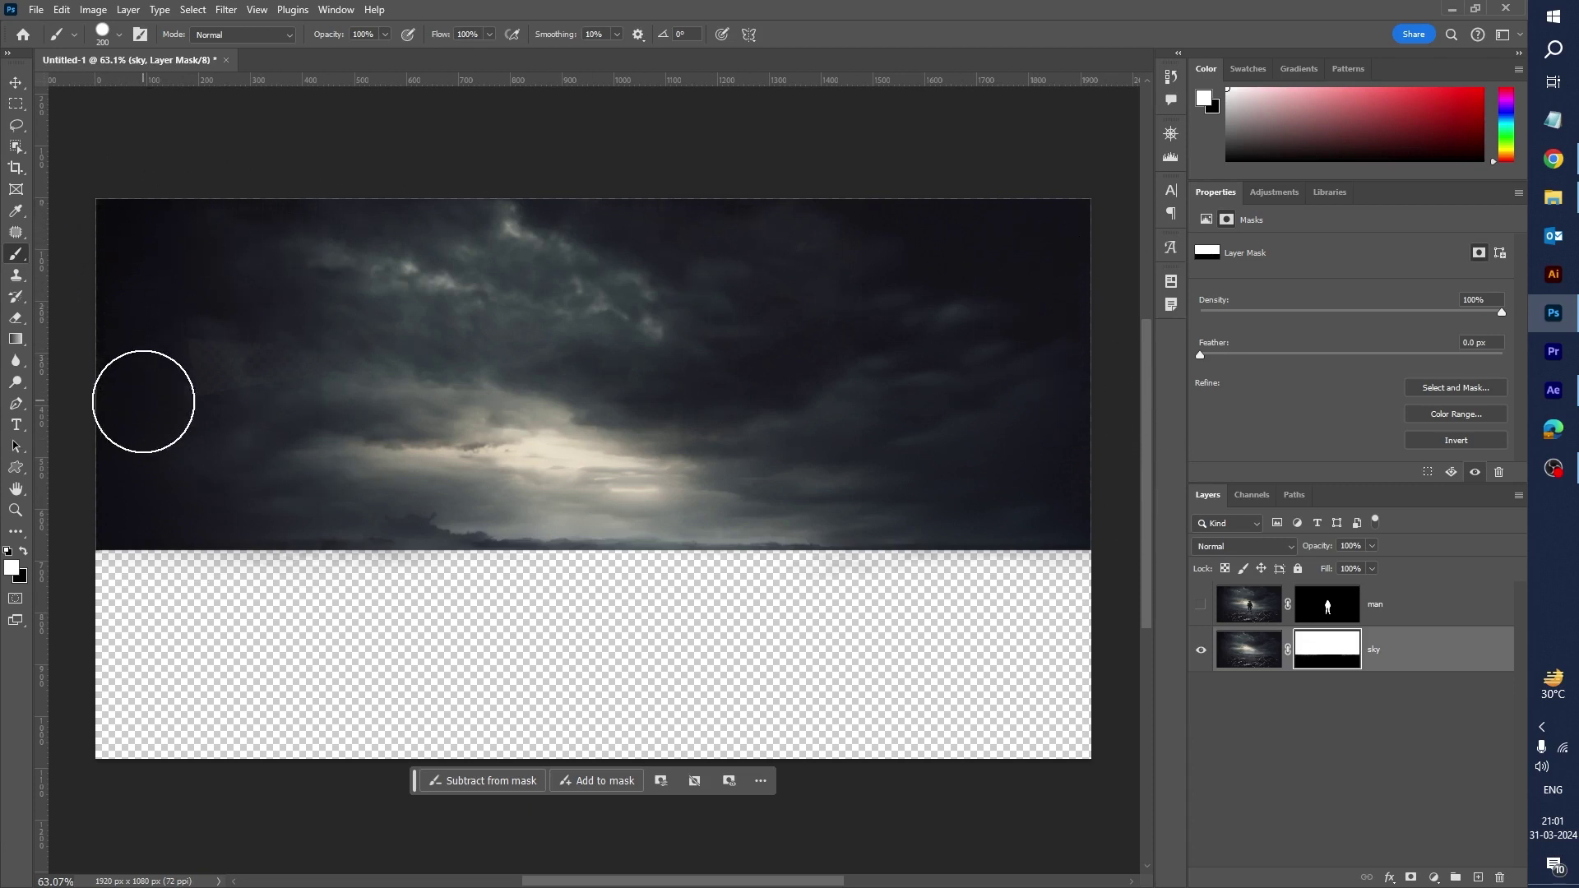
{"action": "left_click", "coordinate": [1419, 665]}
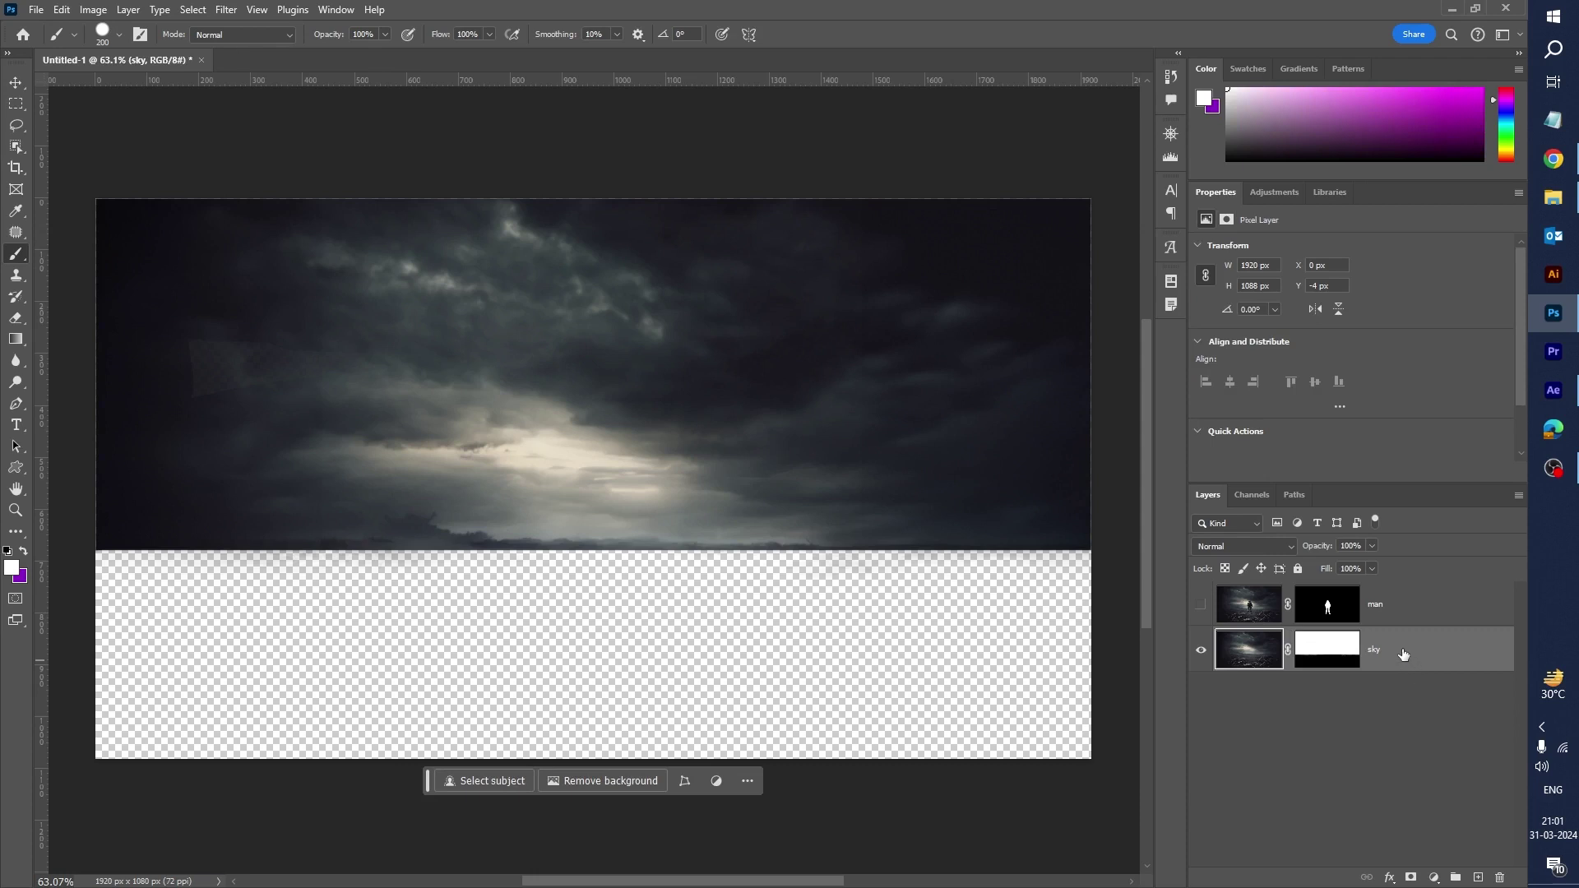
Step: Duplicate the sky layer as sky copy and hide the copy
{"action": "right_click", "coordinate": [1403, 655]}
{"action": "left_click", "coordinate": [1405, 268]}
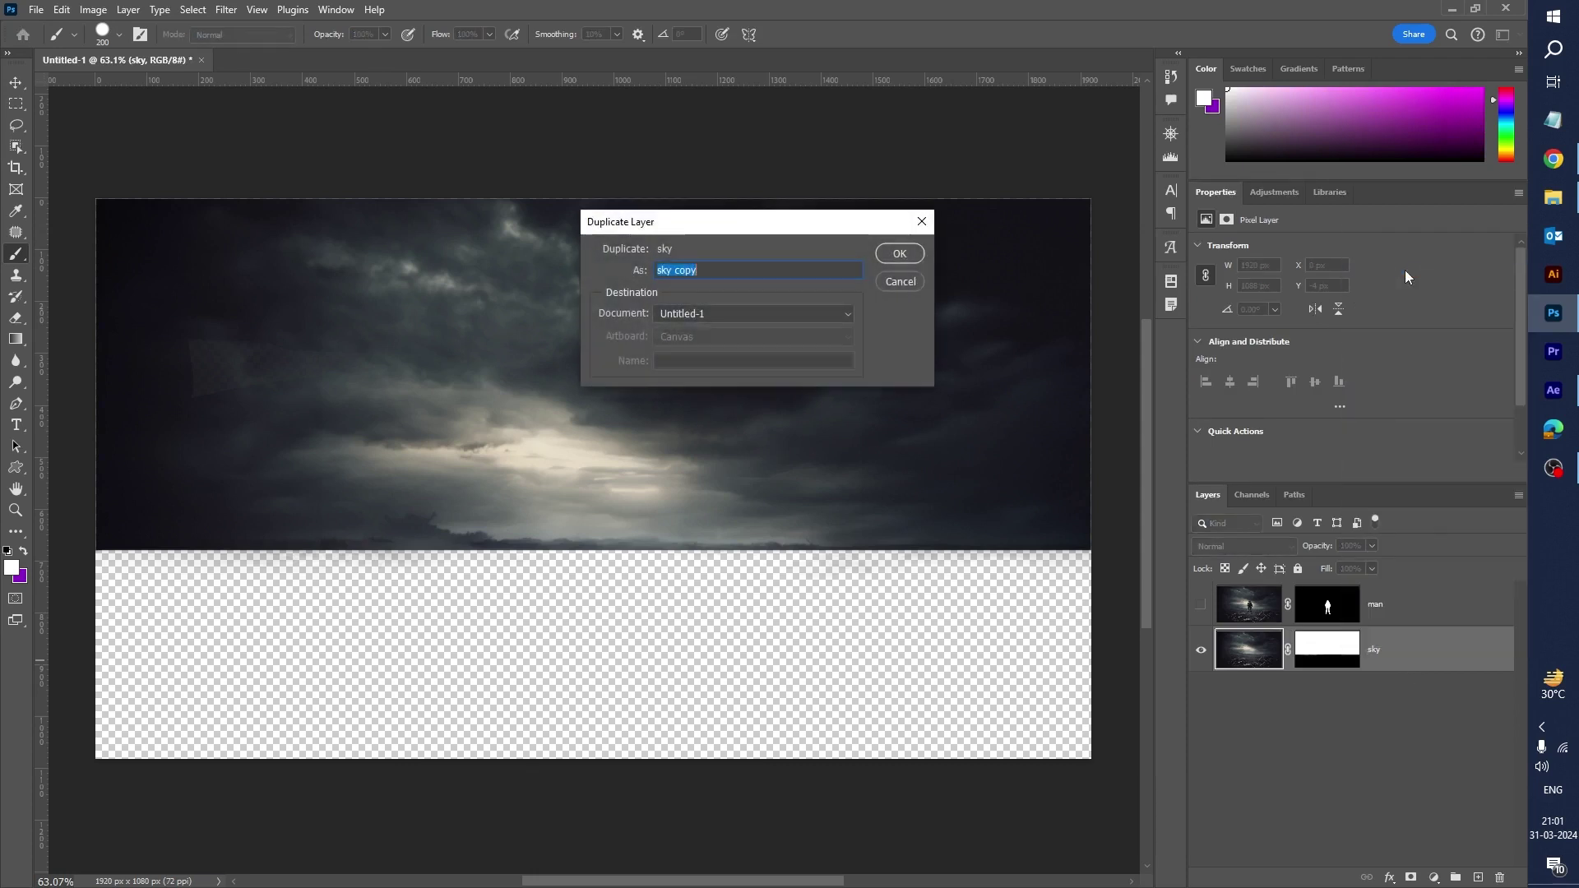
{"action": "left_click", "coordinate": [899, 256]}
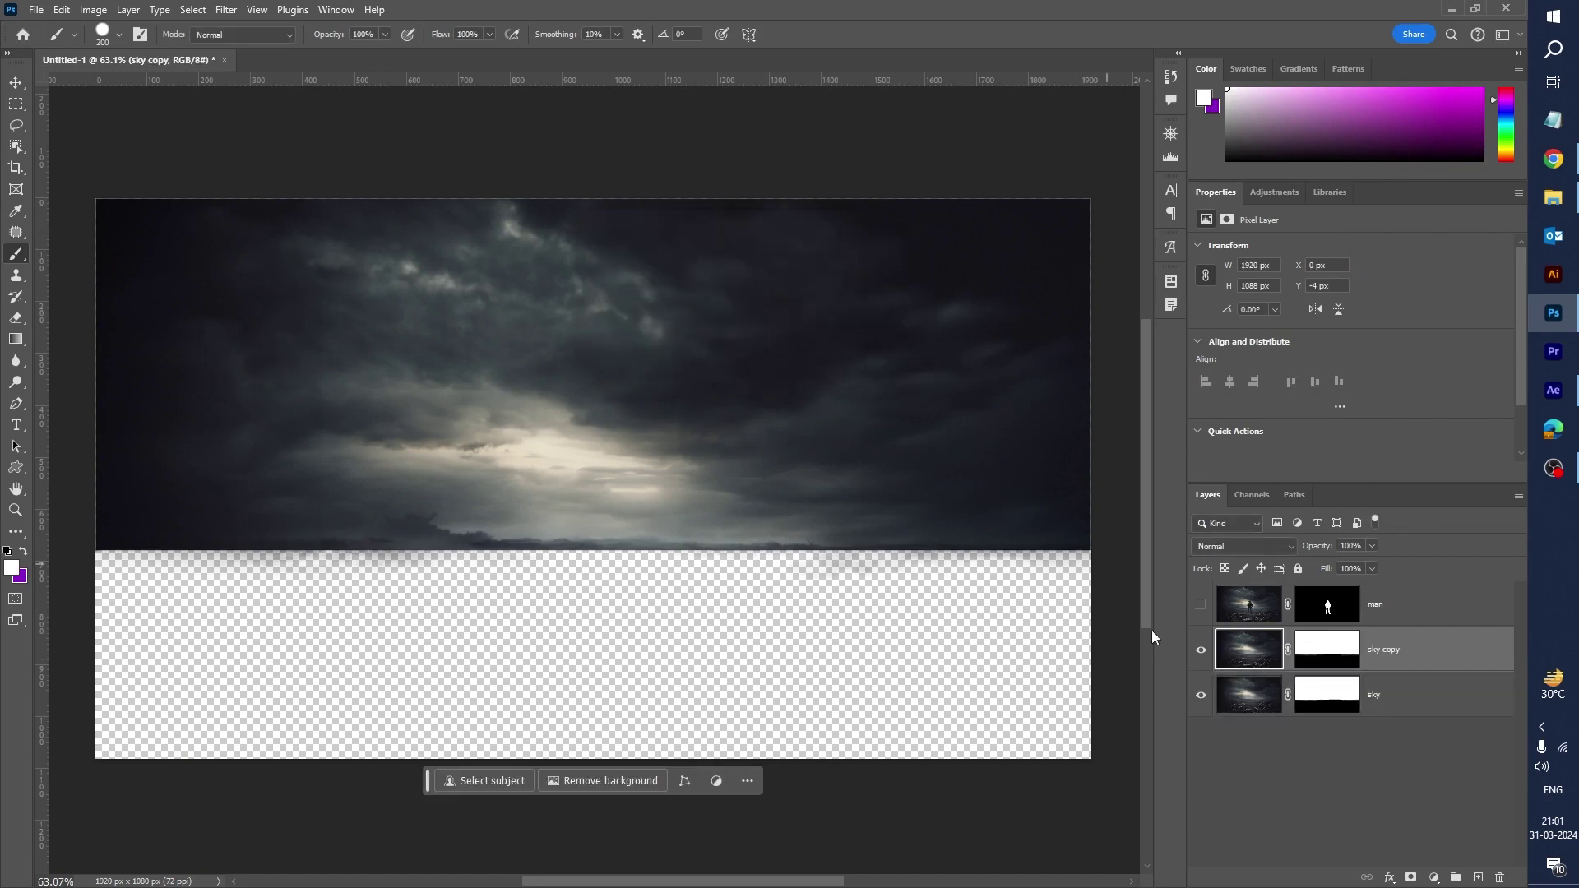
{"action": "left_click", "coordinate": [1202, 655]}
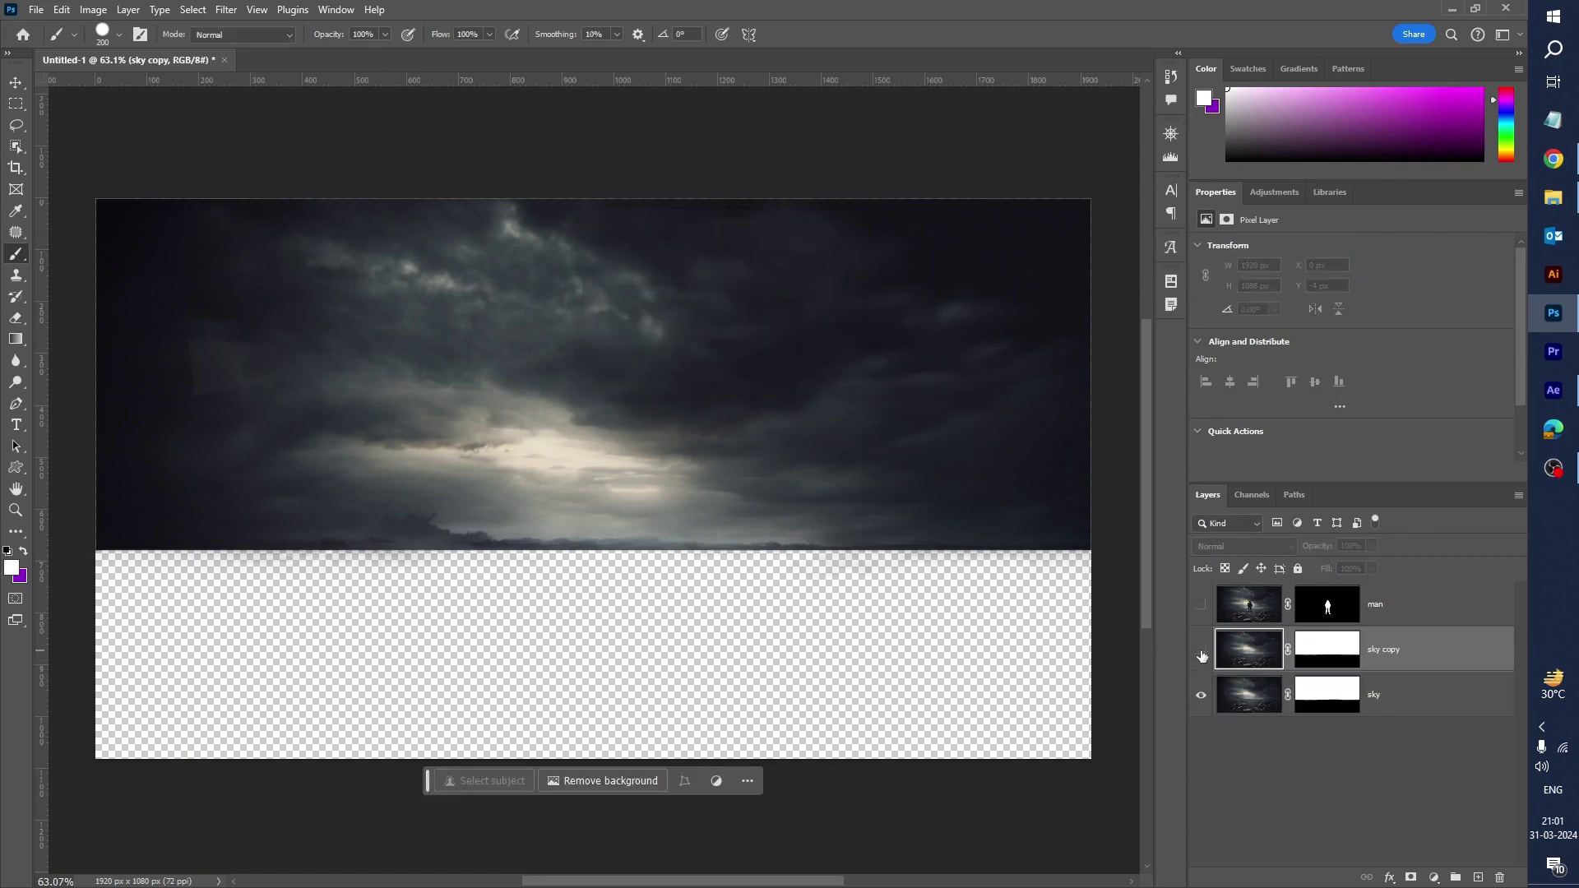
Step: Delete the layer mask from the original sky layer
{"action": "left_click", "coordinate": [1399, 704]}
{"action": "right_click", "coordinate": [1293, 716]}
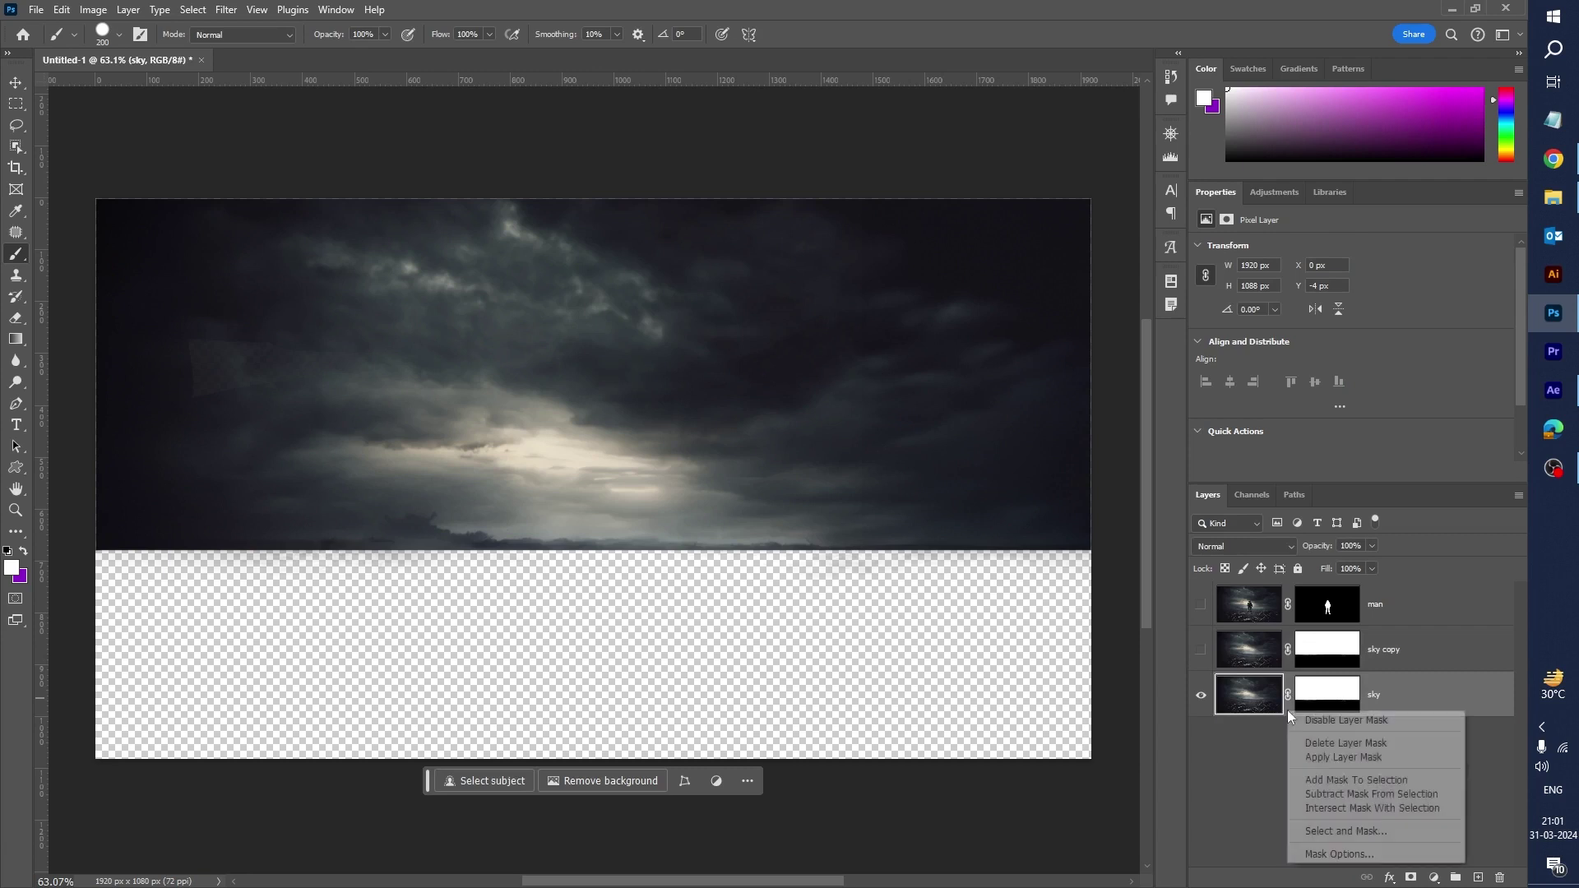
{"action": "left_click", "coordinate": [1354, 743]}
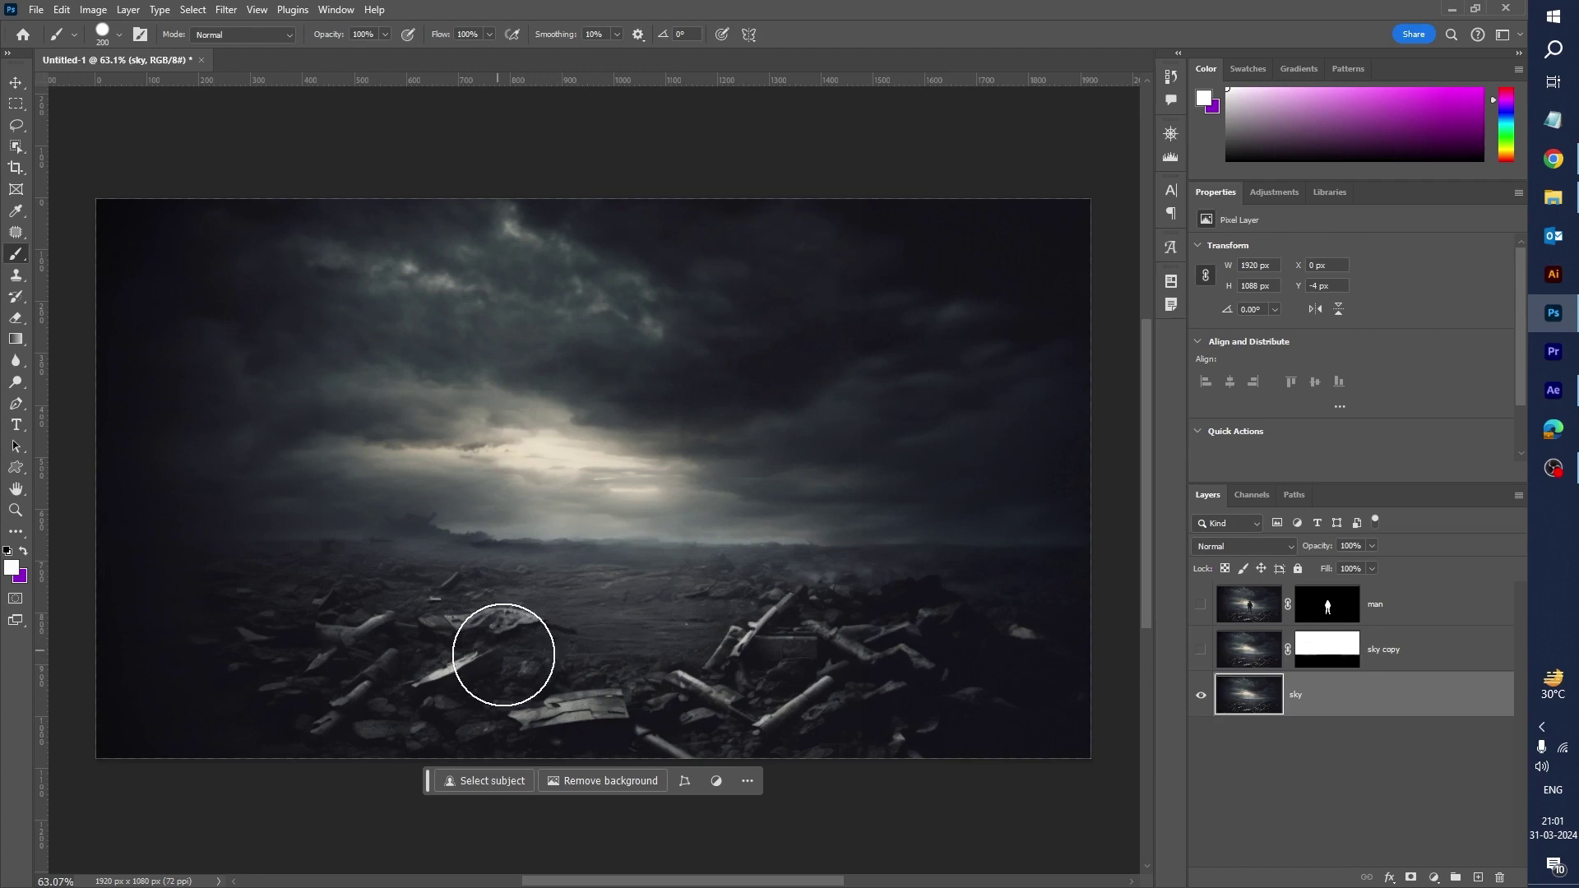
Step: Erase the sky down to the horizon on the original layer with a size-200 eraser
{"action": "left_click", "coordinate": [16, 318]}
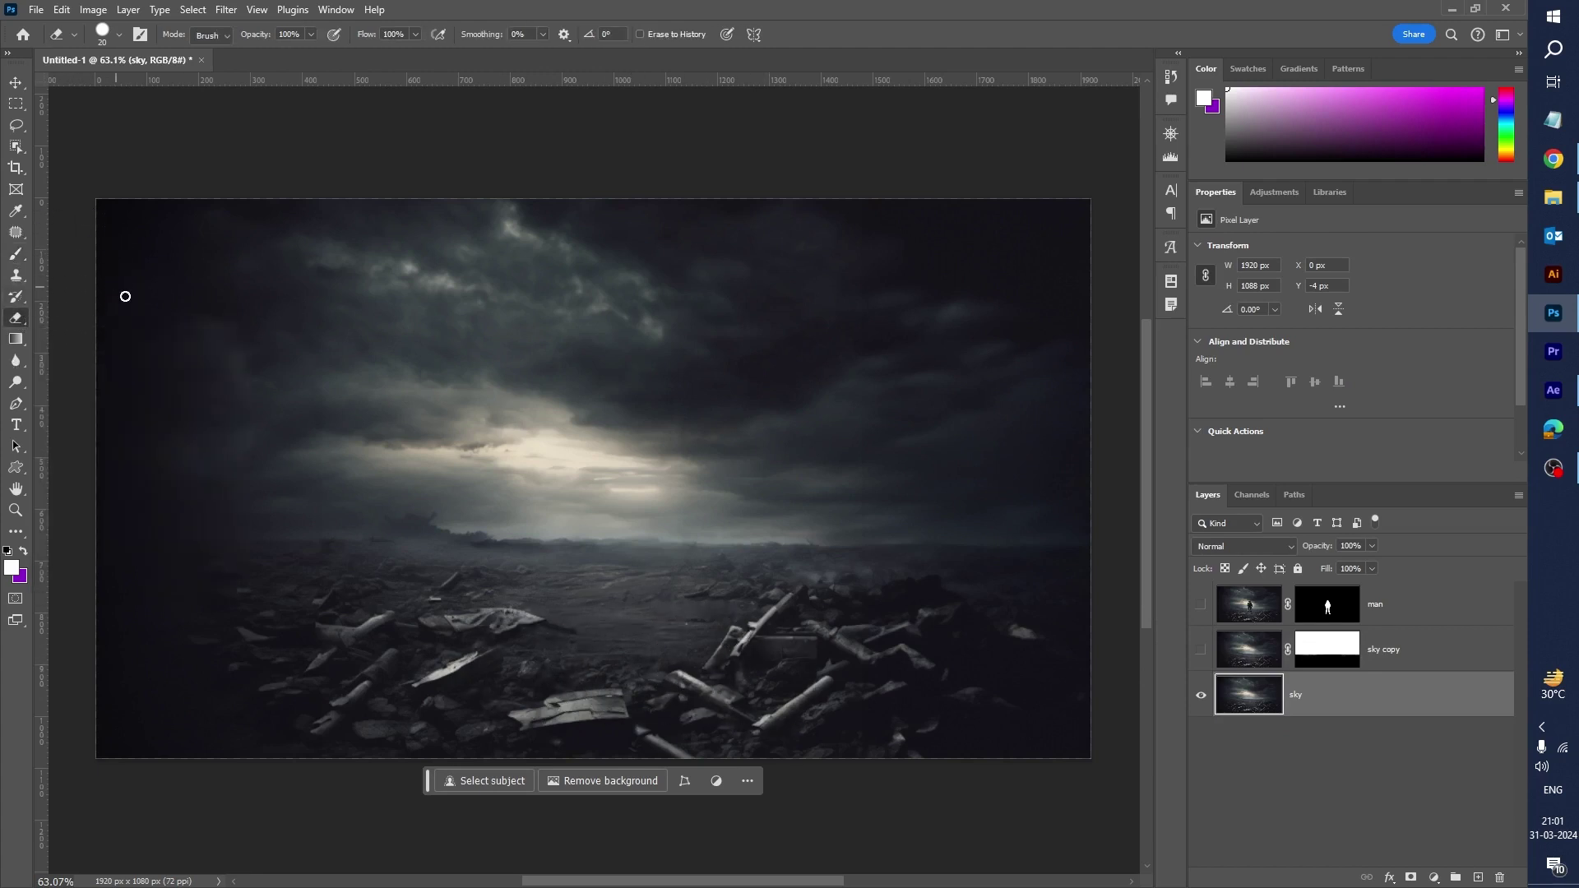
{"action": "key", "text": "bracketright"}
{"action": "key", "text": "bracketright"}
{"action": "key", "text": "bracketright"}
{"action": "key", "text": "bracketright"}
{"action": "key", "text": "bracketright"}
{"action": "key", "text": "bracketright"}
{"action": "key", "text": "bracketright"}
{"action": "key", "text": "bracketright"}
{"action": "key", "text": "bracketright"}
{"action": "key", "text": "bracketright"}
{"action": "key", "text": "bracketright"}
{"action": "key", "text": "bracketright"}
{"action": "key", "text": "bracketright"}
{"action": "mouse_move", "coordinate": [116, 216]}
{"action": "left_mouse_down"}
{"action": "mouse_move", "coordinate": [1018, 217]}
{"action": "mouse_move", "coordinate": [1057, 353]}
{"action": "mouse_move", "coordinate": [1058, 451]}
{"action": "mouse_move", "coordinate": [670, 310]}
{"action": "mouse_move", "coordinate": [96, 263]}
{"action": "mouse_move", "coordinate": [116, 370]}
{"action": "mouse_move", "coordinate": [681, 387]}
{"action": "mouse_move", "coordinate": [1103, 431]}
{"action": "mouse_move", "coordinate": [698, 453]}
{"action": "mouse_move", "coordinate": [52, 441]}
{"action": "mouse_move", "coordinate": [461, 477]}
{"action": "mouse_move", "coordinate": [1012, 465]}
{"action": "mouse_move", "coordinate": [798, 432]}
{"action": "left_mouse_up"}
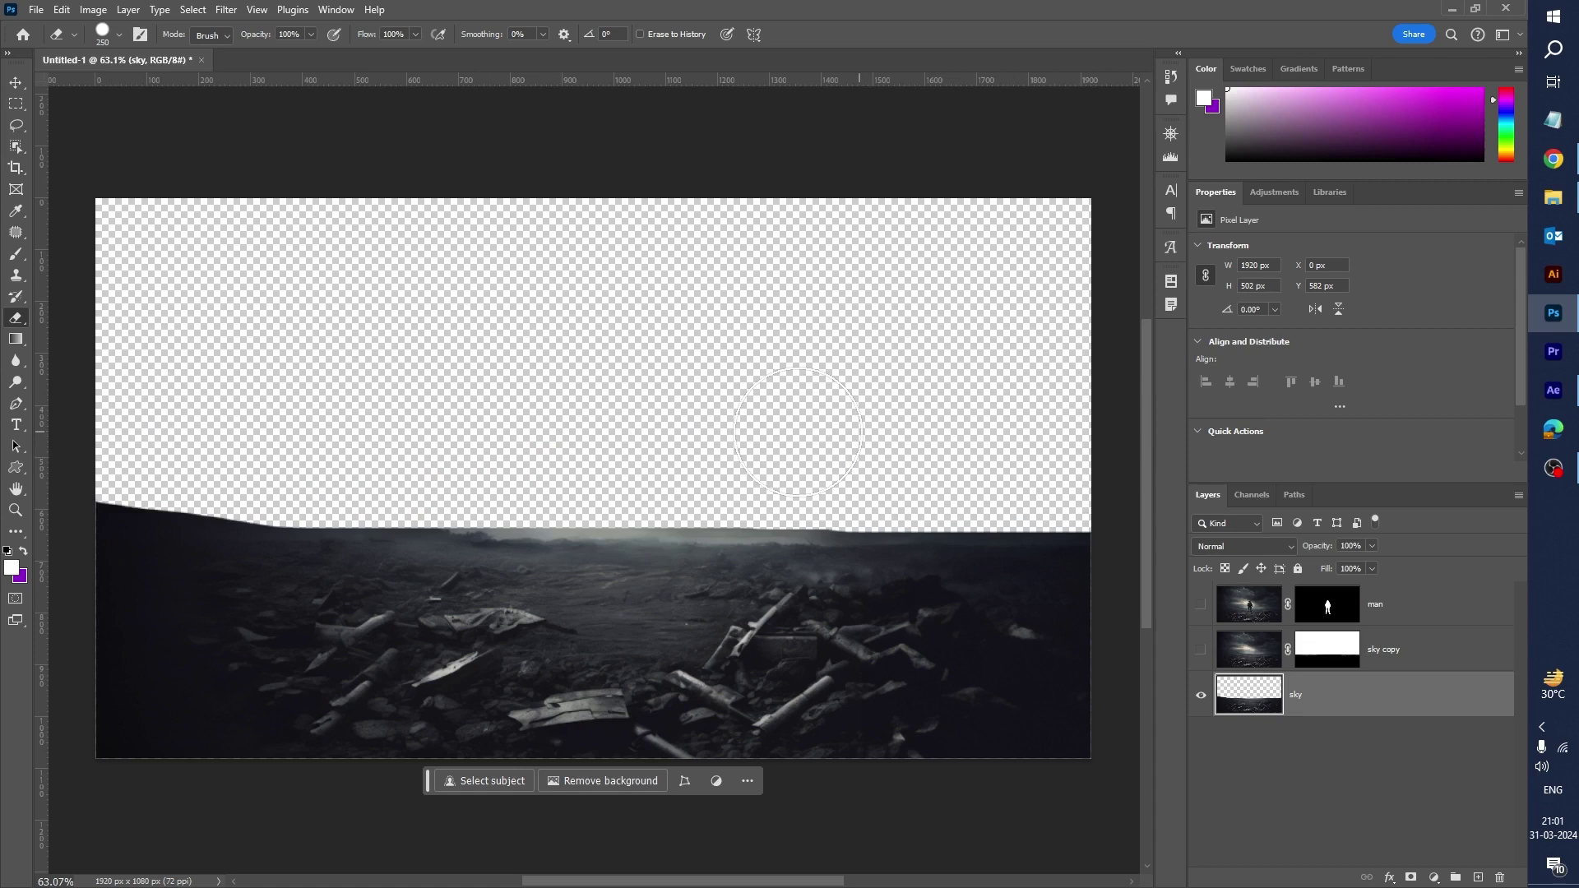
{"action": "mouse_move", "coordinate": [248, 460]}
{"action": "left_mouse_down"}
{"action": "mouse_move", "coordinate": [136, 473]}
{"action": "mouse_move", "coordinate": [79, 458]}
{"action": "left_mouse_up"}
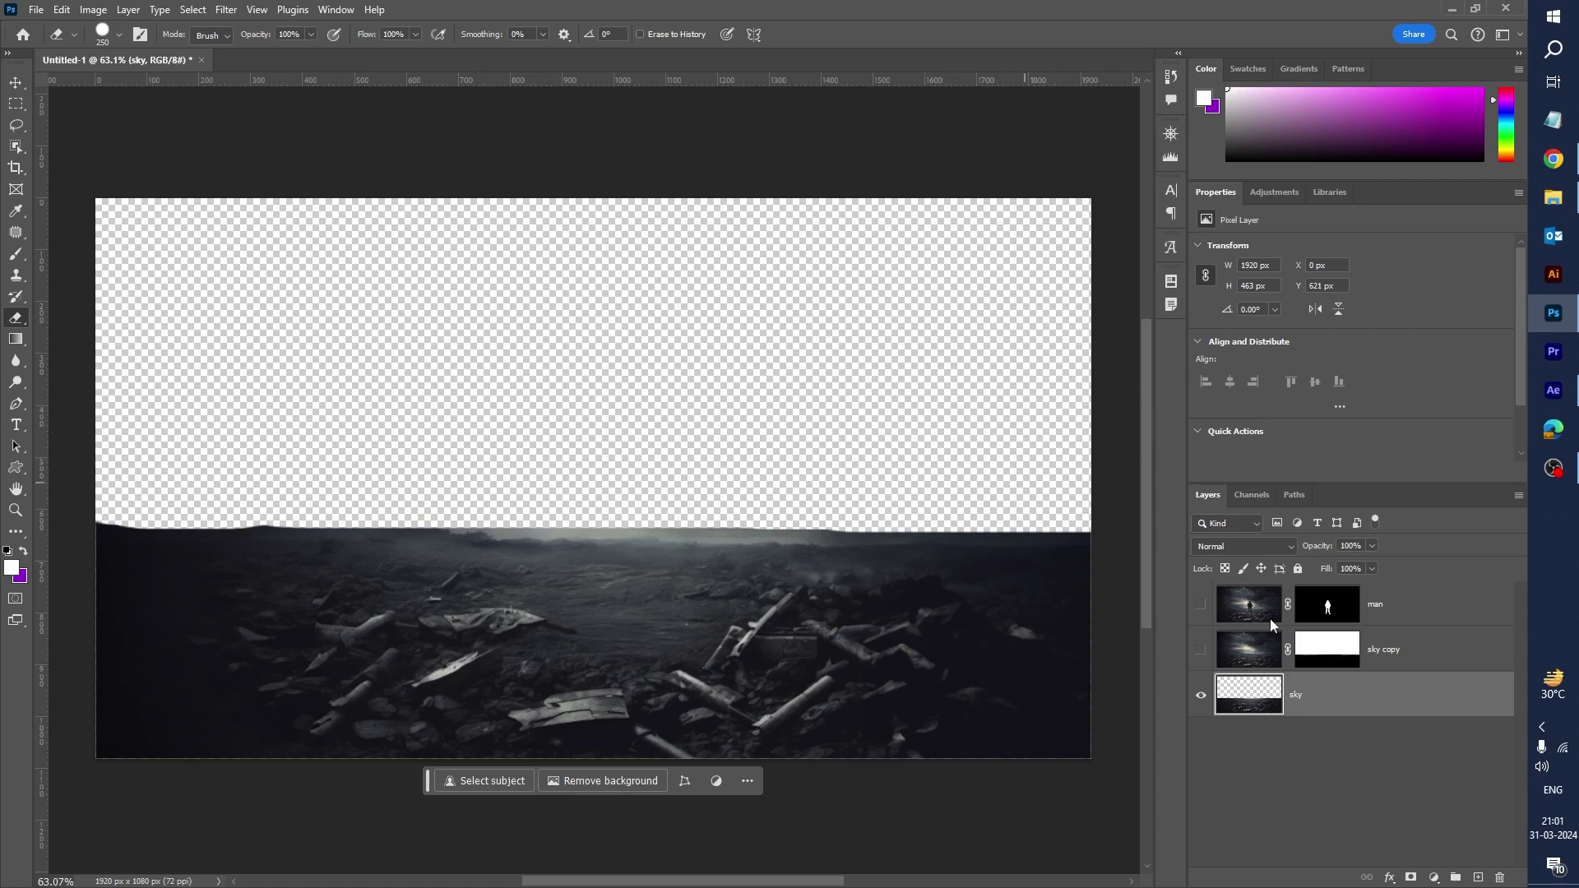
Step: Turn on the sky copy and soldier layers, comparing sky copy on and off
{"action": "left_click", "coordinate": [1201, 650]}
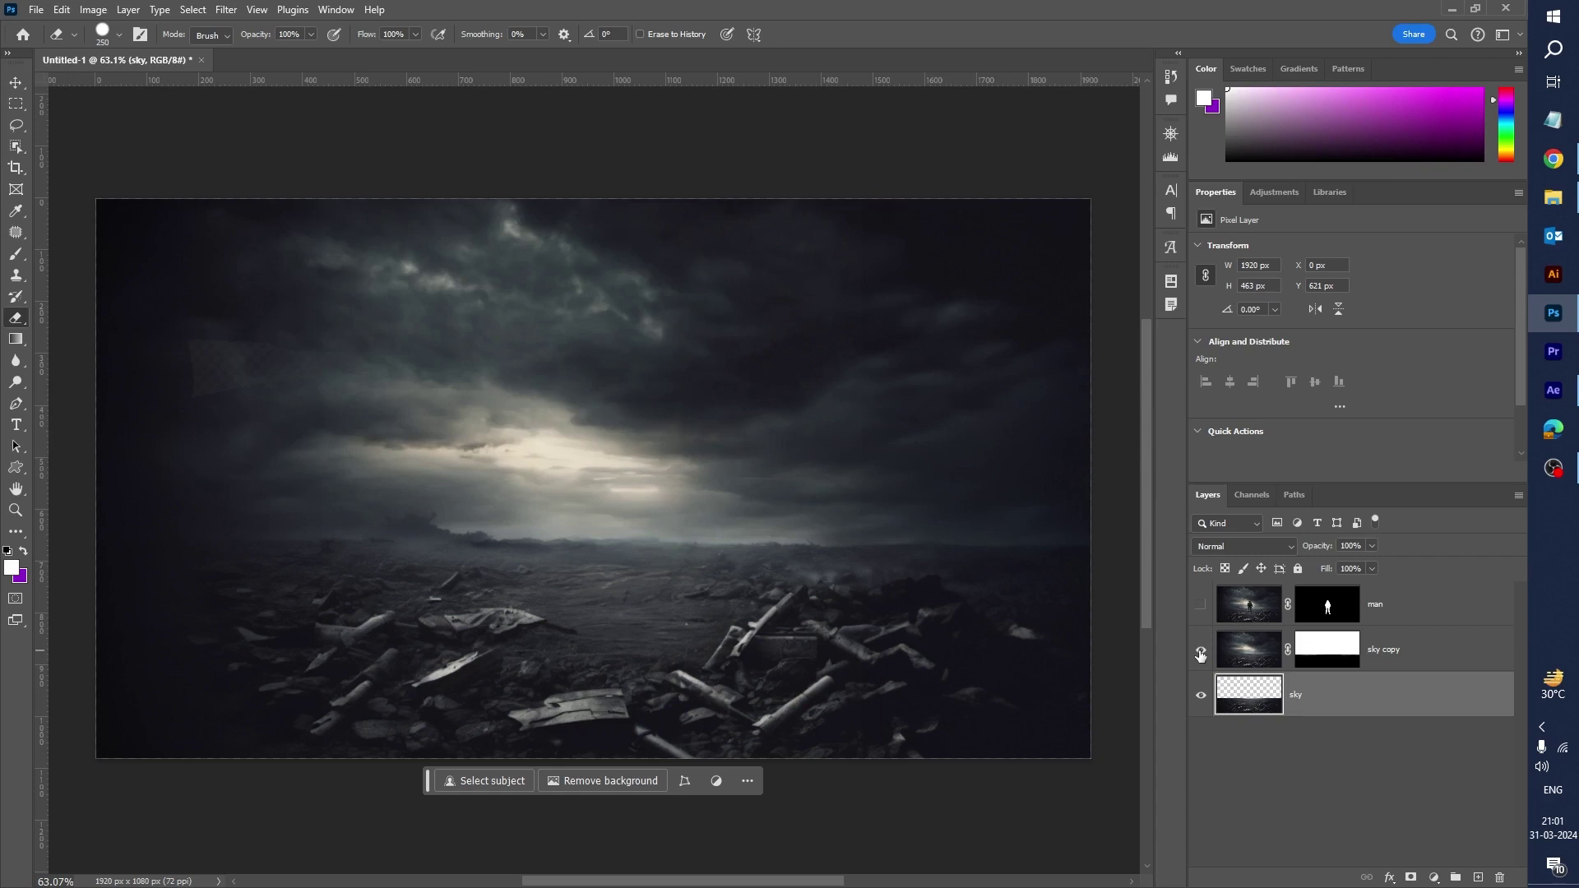
{"action": "left_click", "coordinate": [1201, 650]}
{"action": "left_click", "coordinate": [1201, 650]}
{"action": "left_click", "coordinate": [1201, 605]}
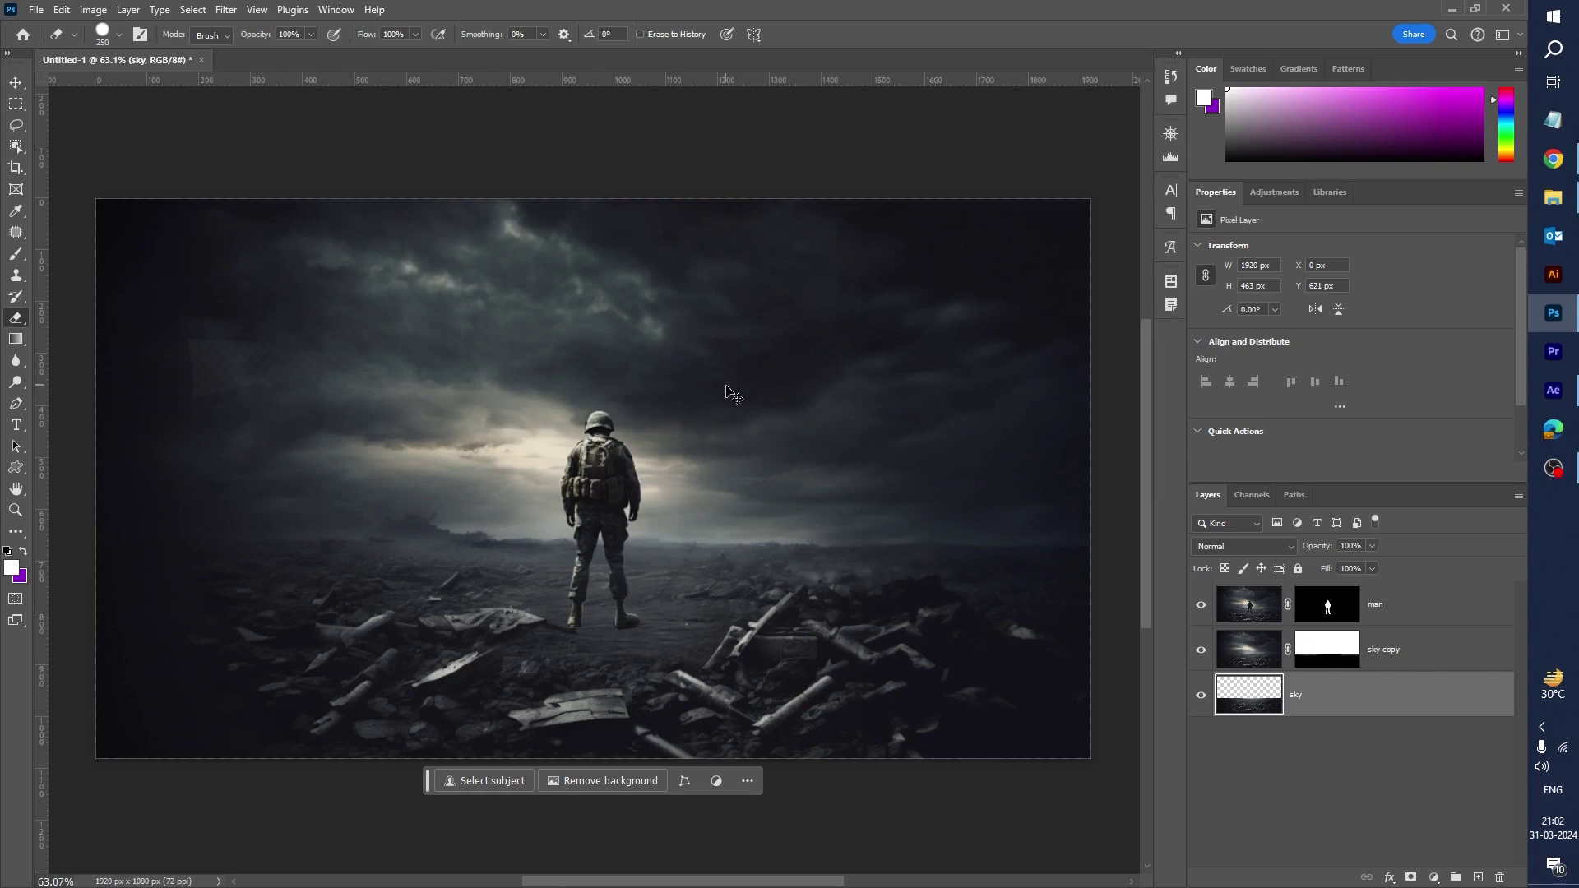
Step: Save the document as Fighter 2.psd, keeping Maximize Compatibility in the format options
{"action": "key", "text": "ctrl+s"}
{"action": "type", "text": "F"}
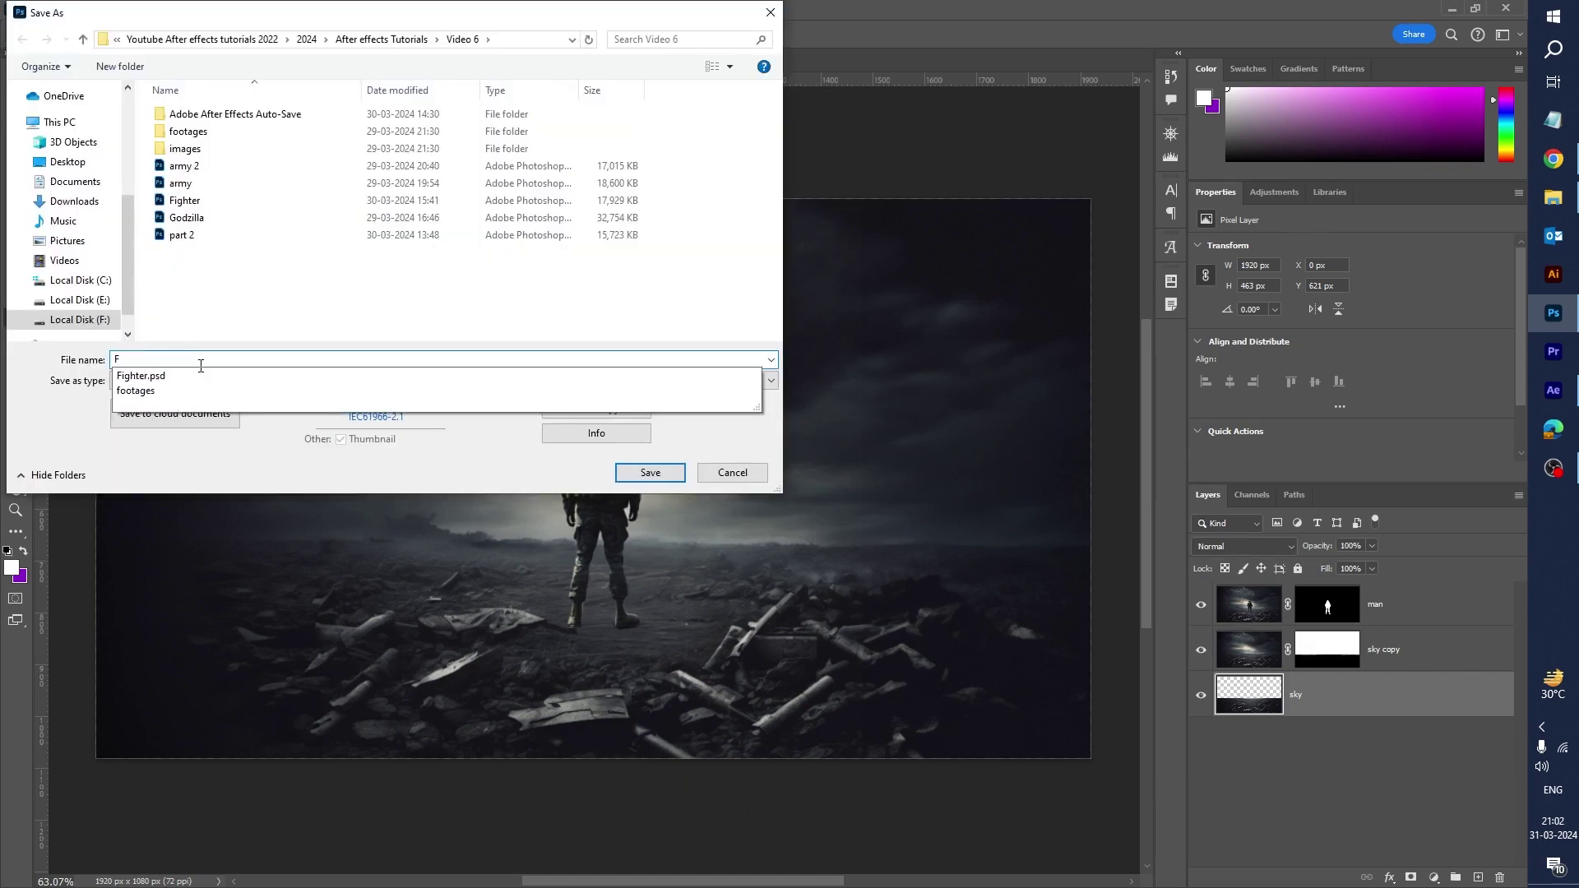
{"action": "type", "text": "igh"}
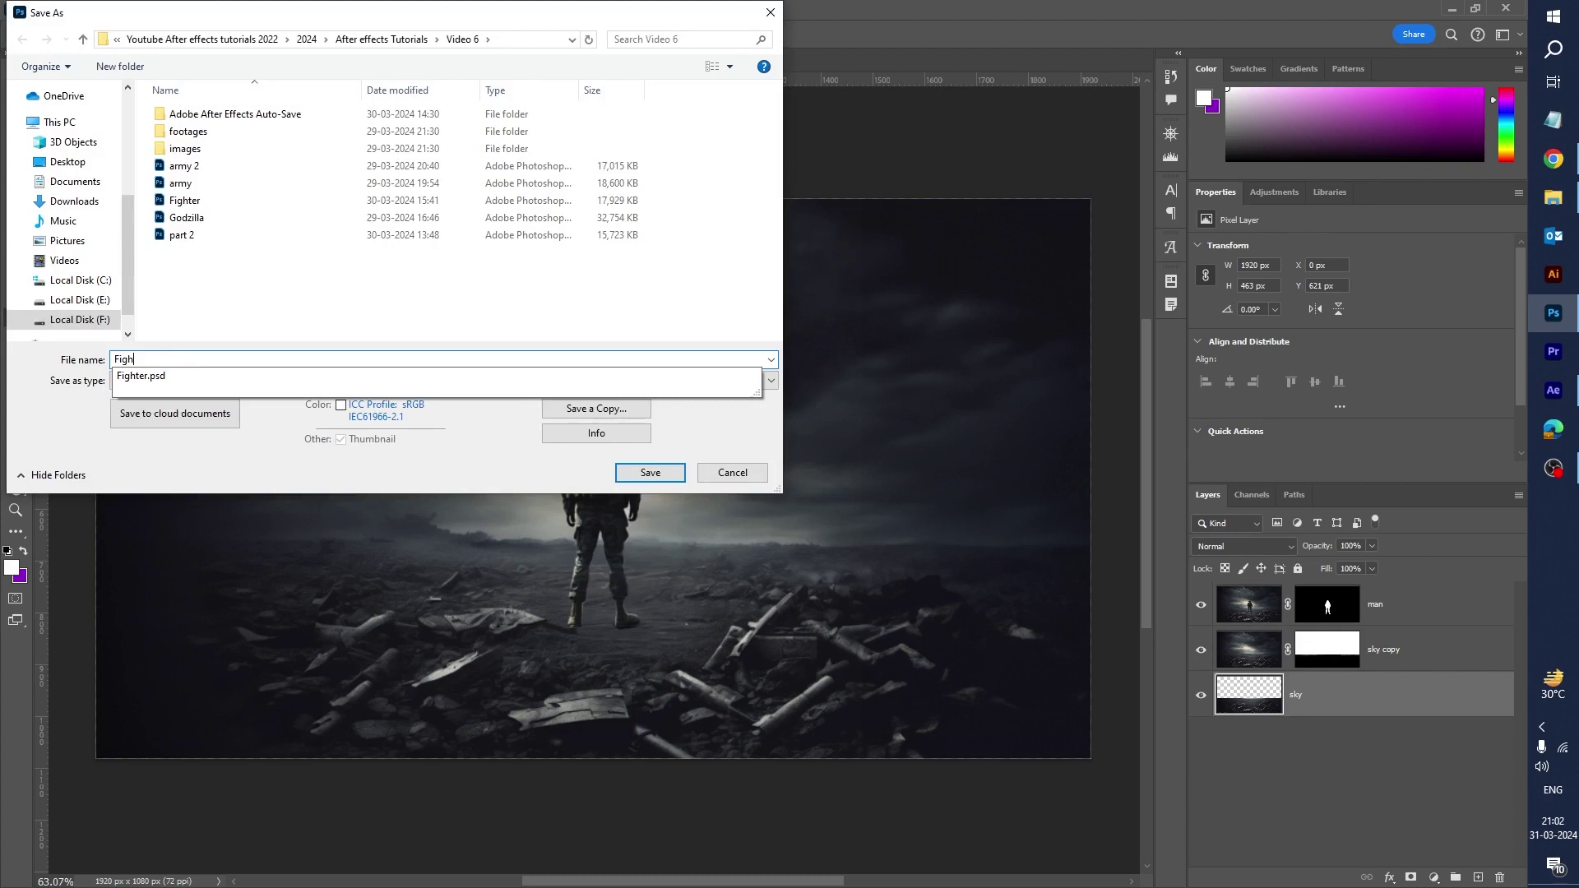
{"action": "type", "text": "ter 2"}
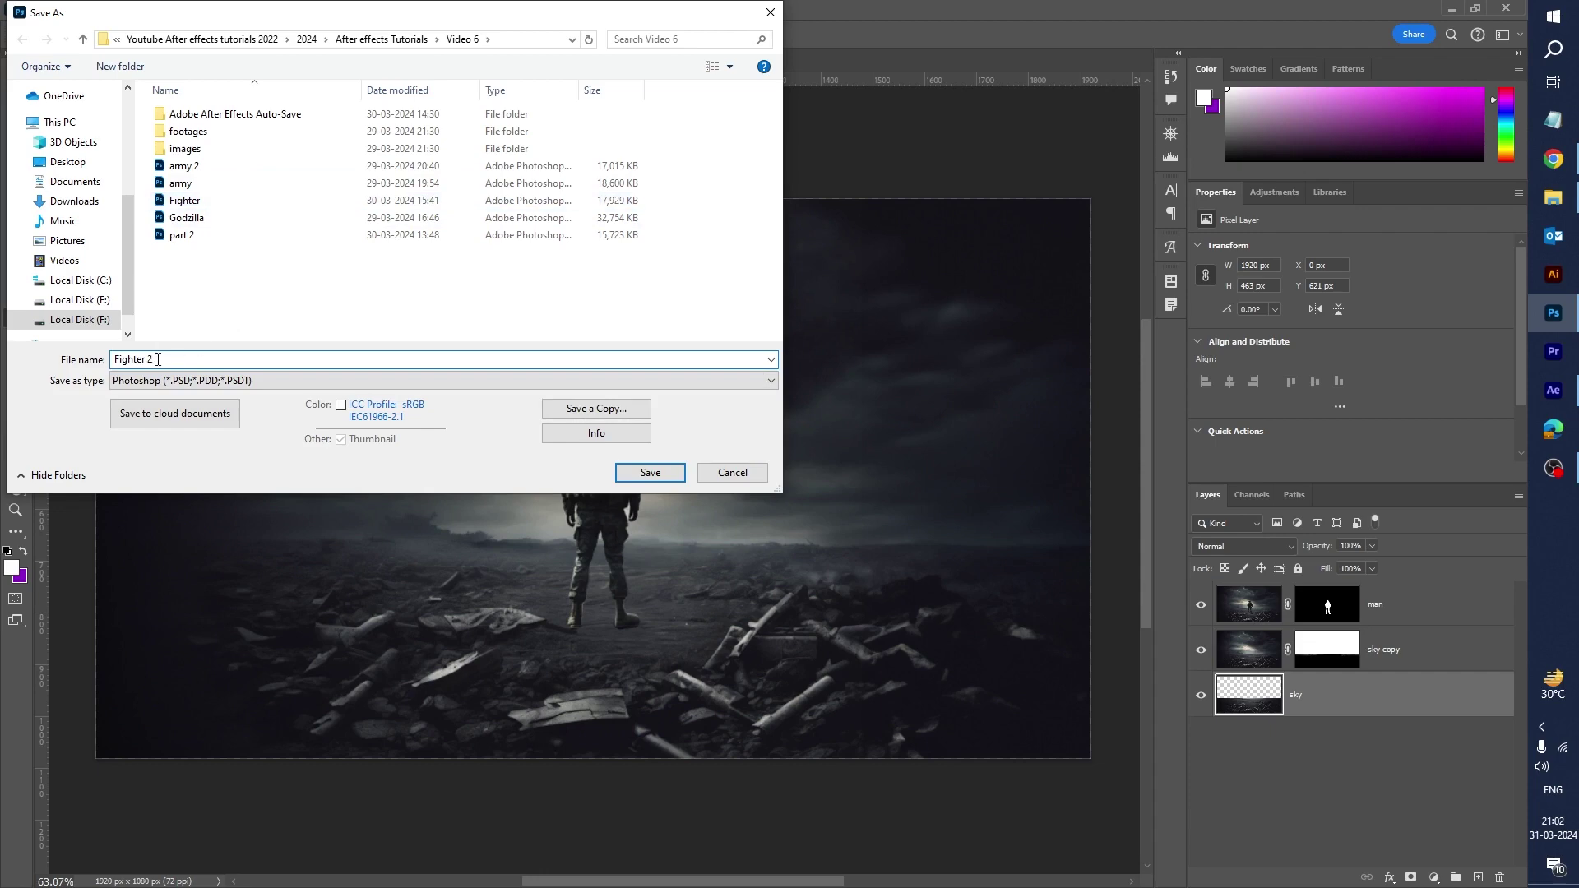
{"action": "left_click", "coordinate": [643, 474]}
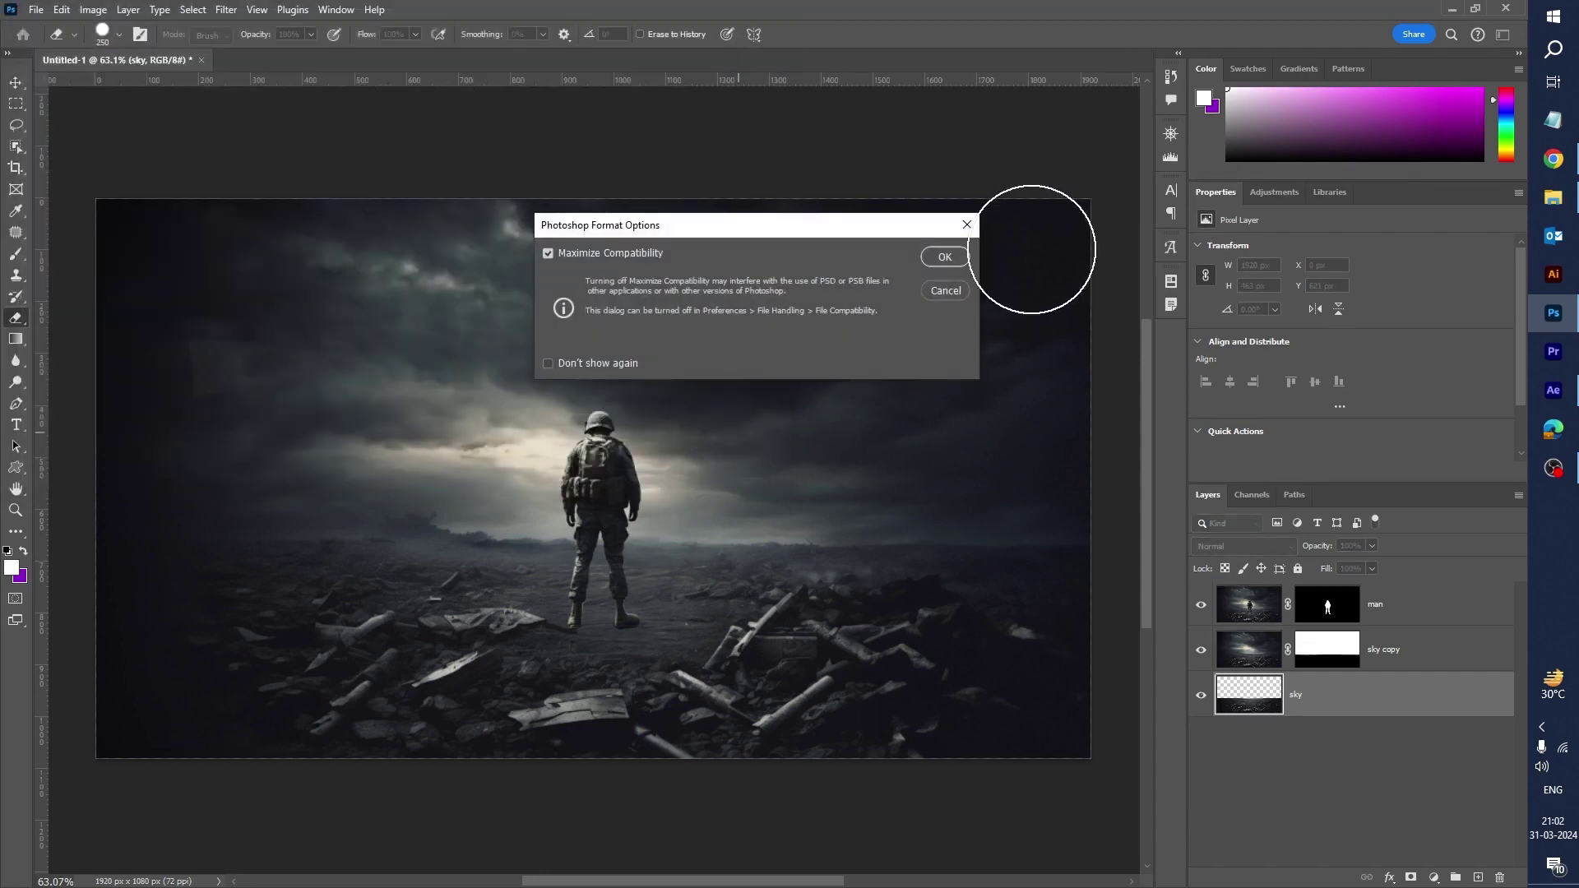
{"action": "left_click", "coordinate": [946, 257]}
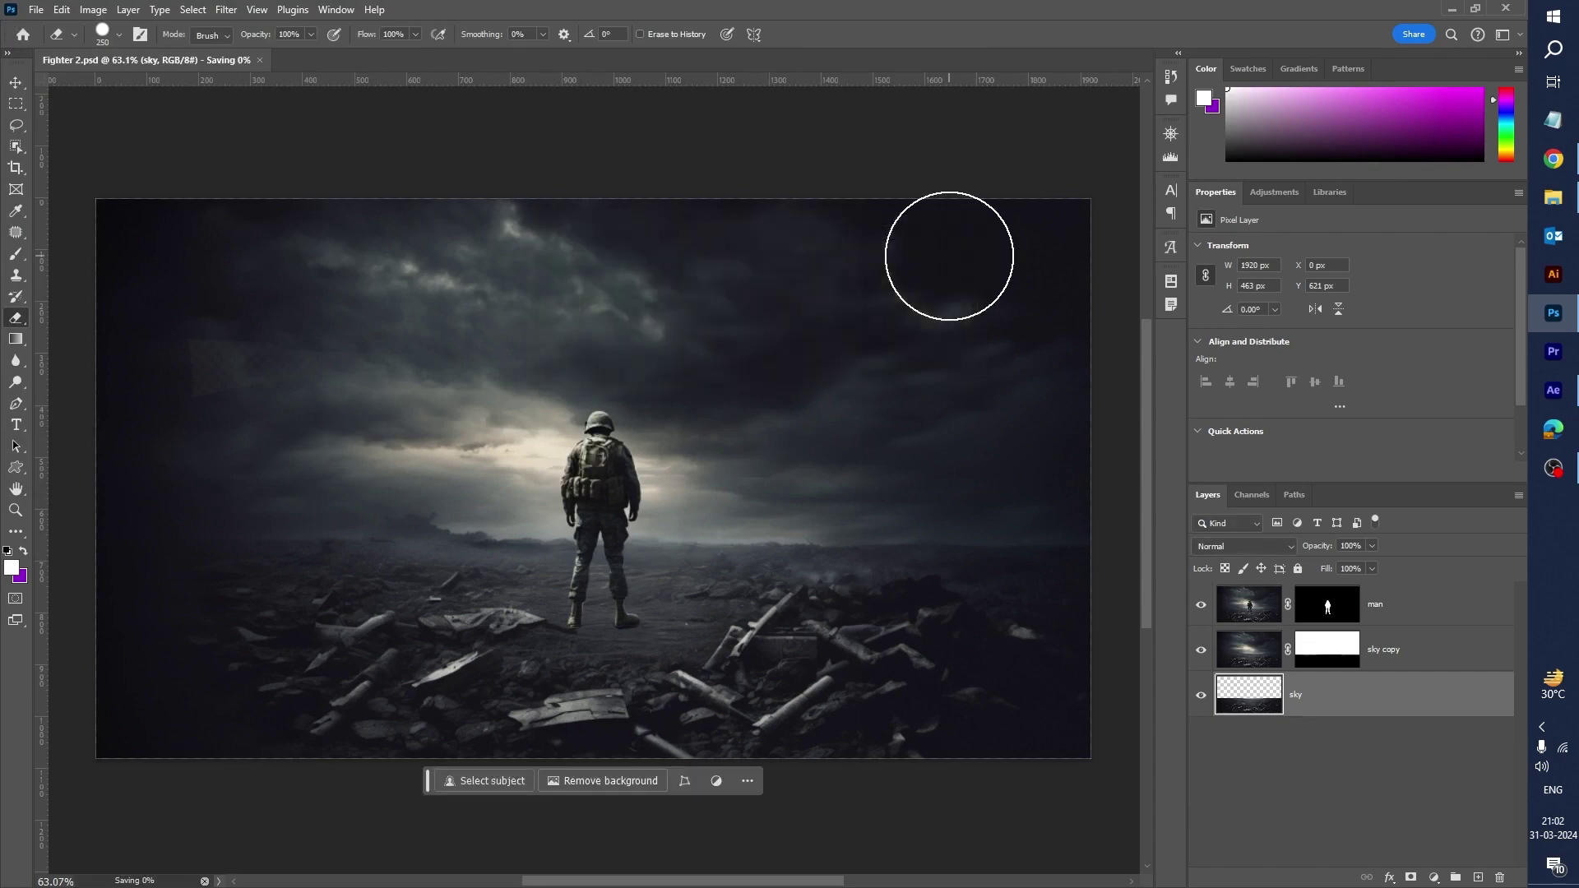
{"action": "left_click", "coordinate": [1536, 390]}
Step: Import Fighter 2.psd from the Video 6 folder as Composition - Retain Layer Sizes
{"action": "double_click", "coordinate": [114, 342]}
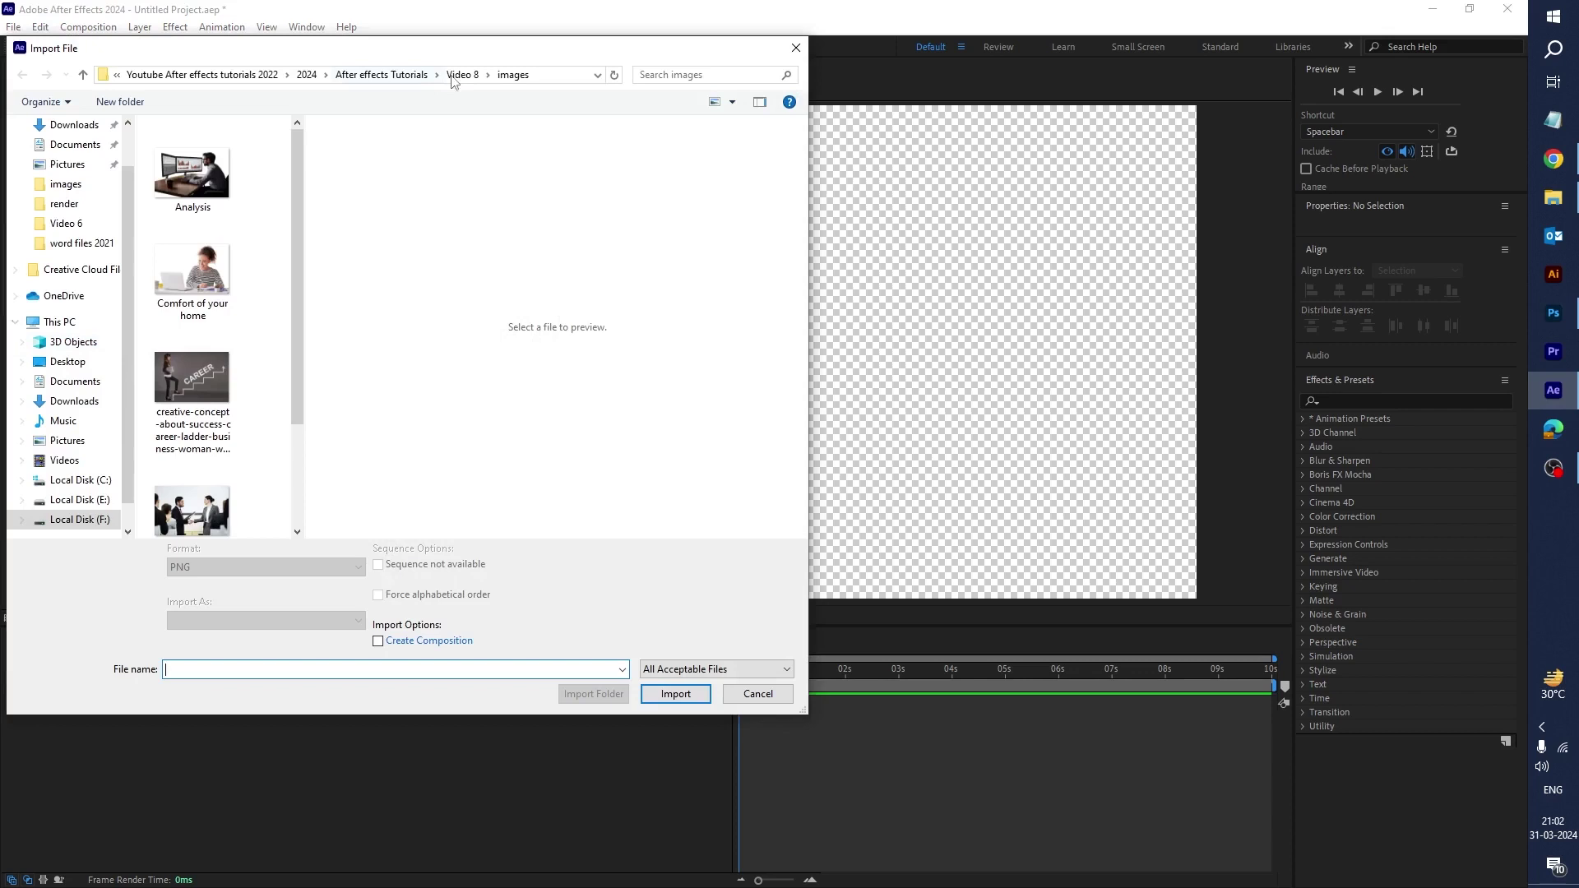
{"action": "left_click", "coordinate": [461, 75]}
{"action": "left_click", "coordinate": [413, 76]}
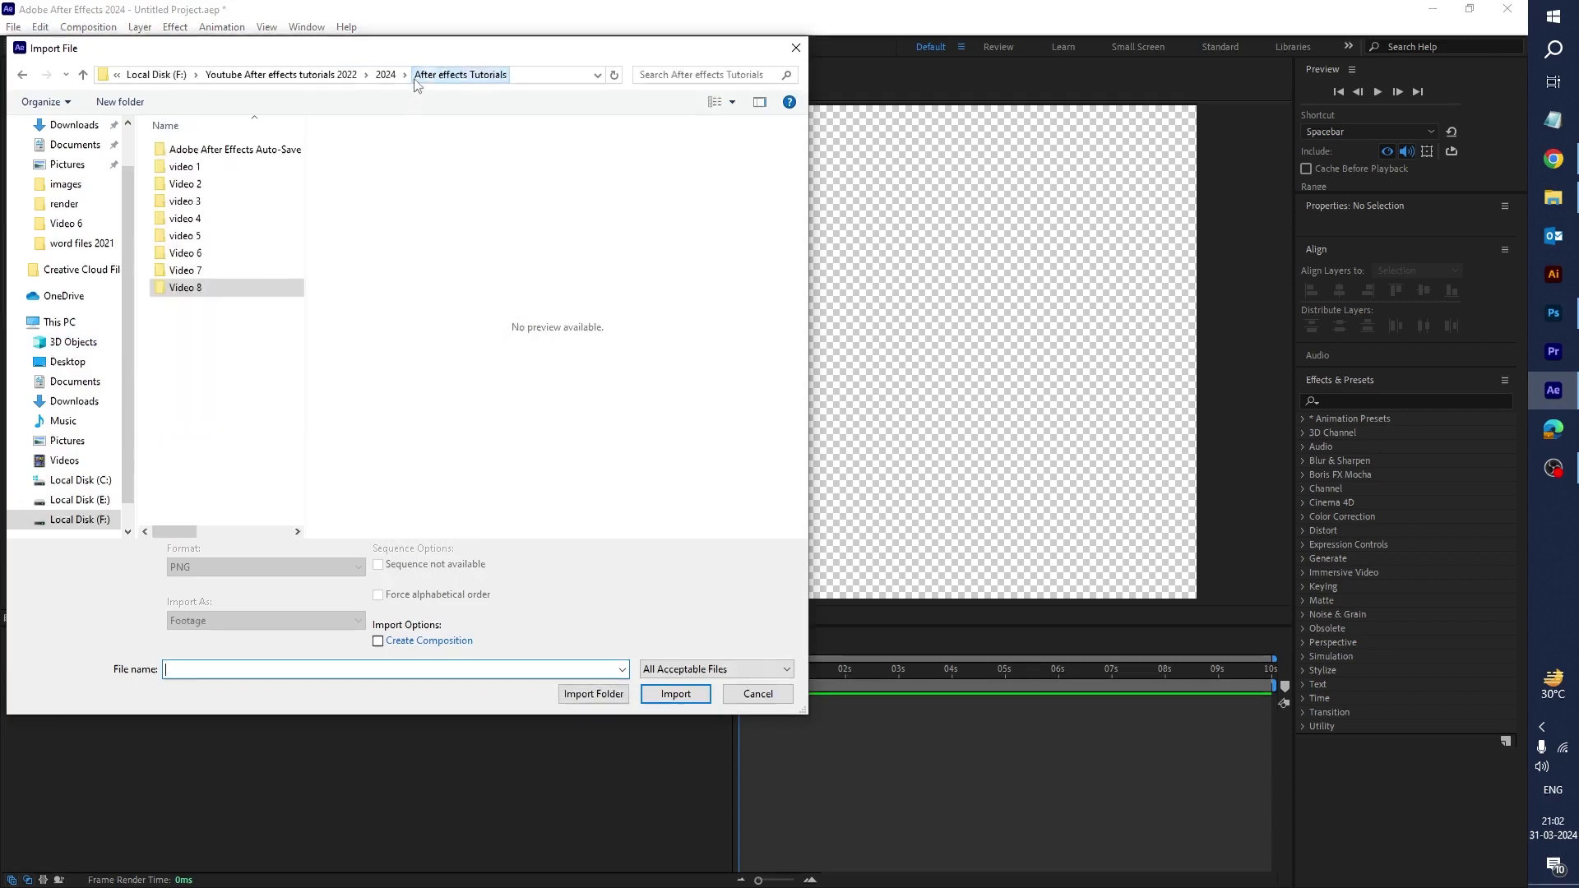
{"action": "double_click", "coordinate": [228, 257]}
{"action": "left_click", "coordinate": [221, 256]}
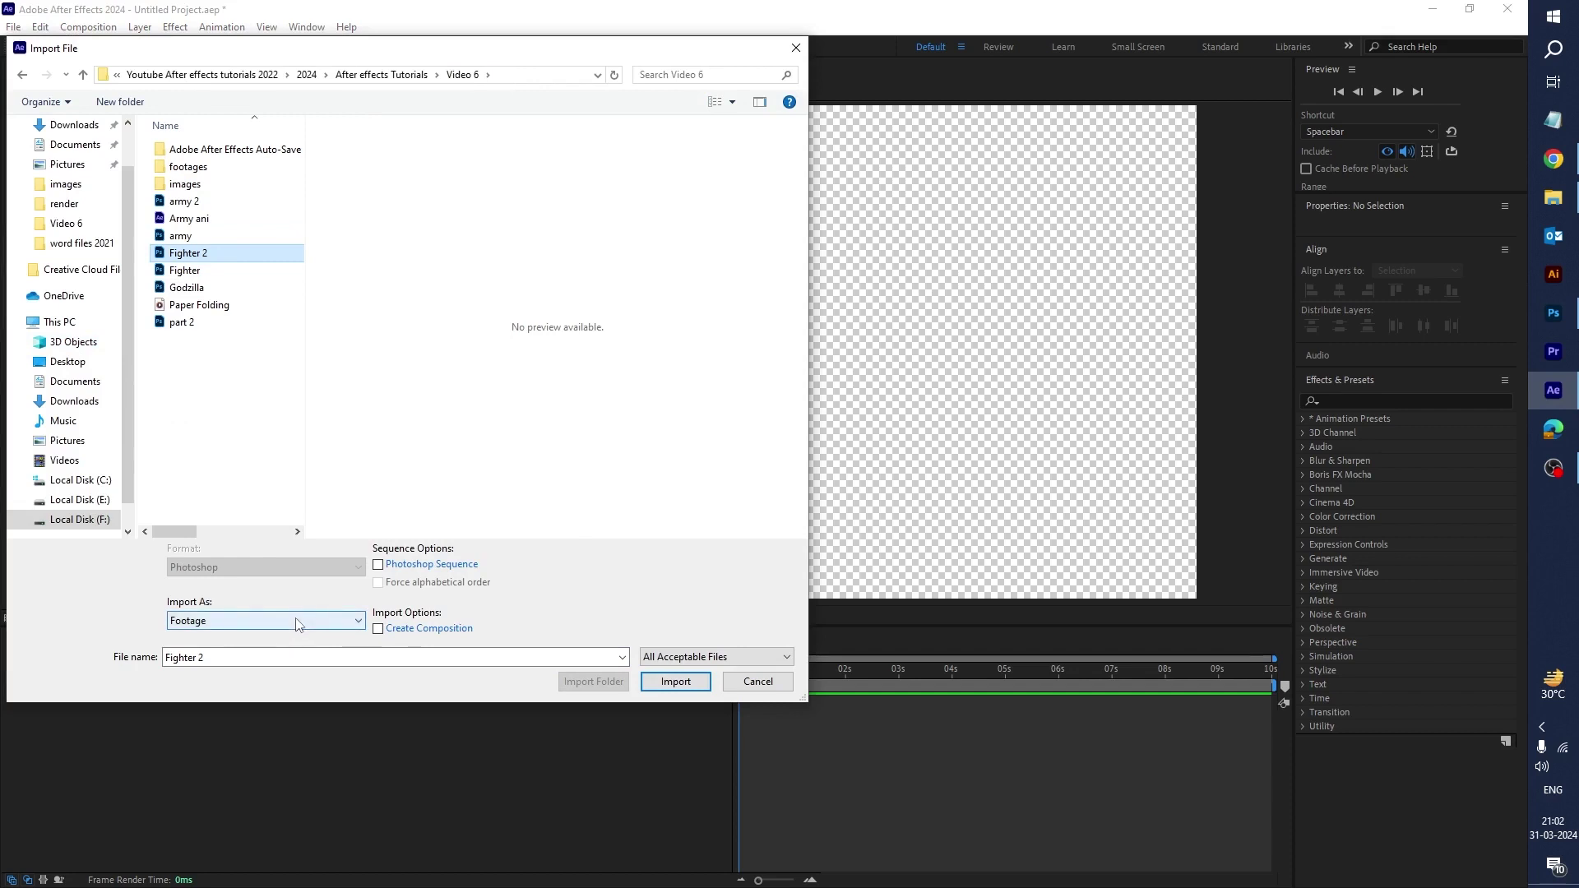
{"action": "left_click", "coordinate": [247, 622]}
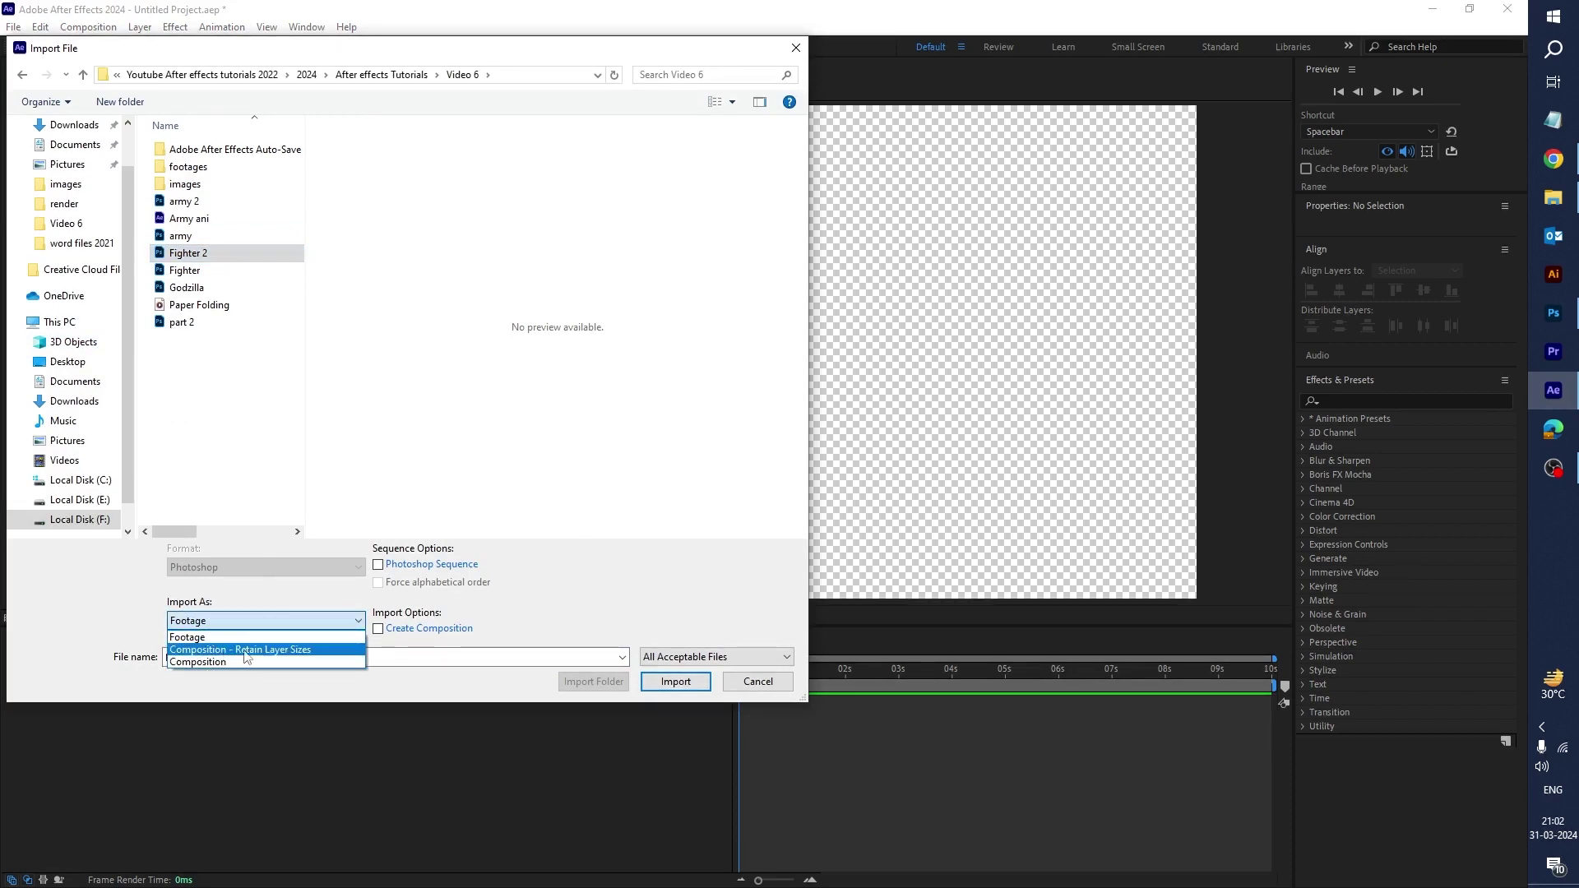
{"action": "left_click", "coordinate": [308, 649]}
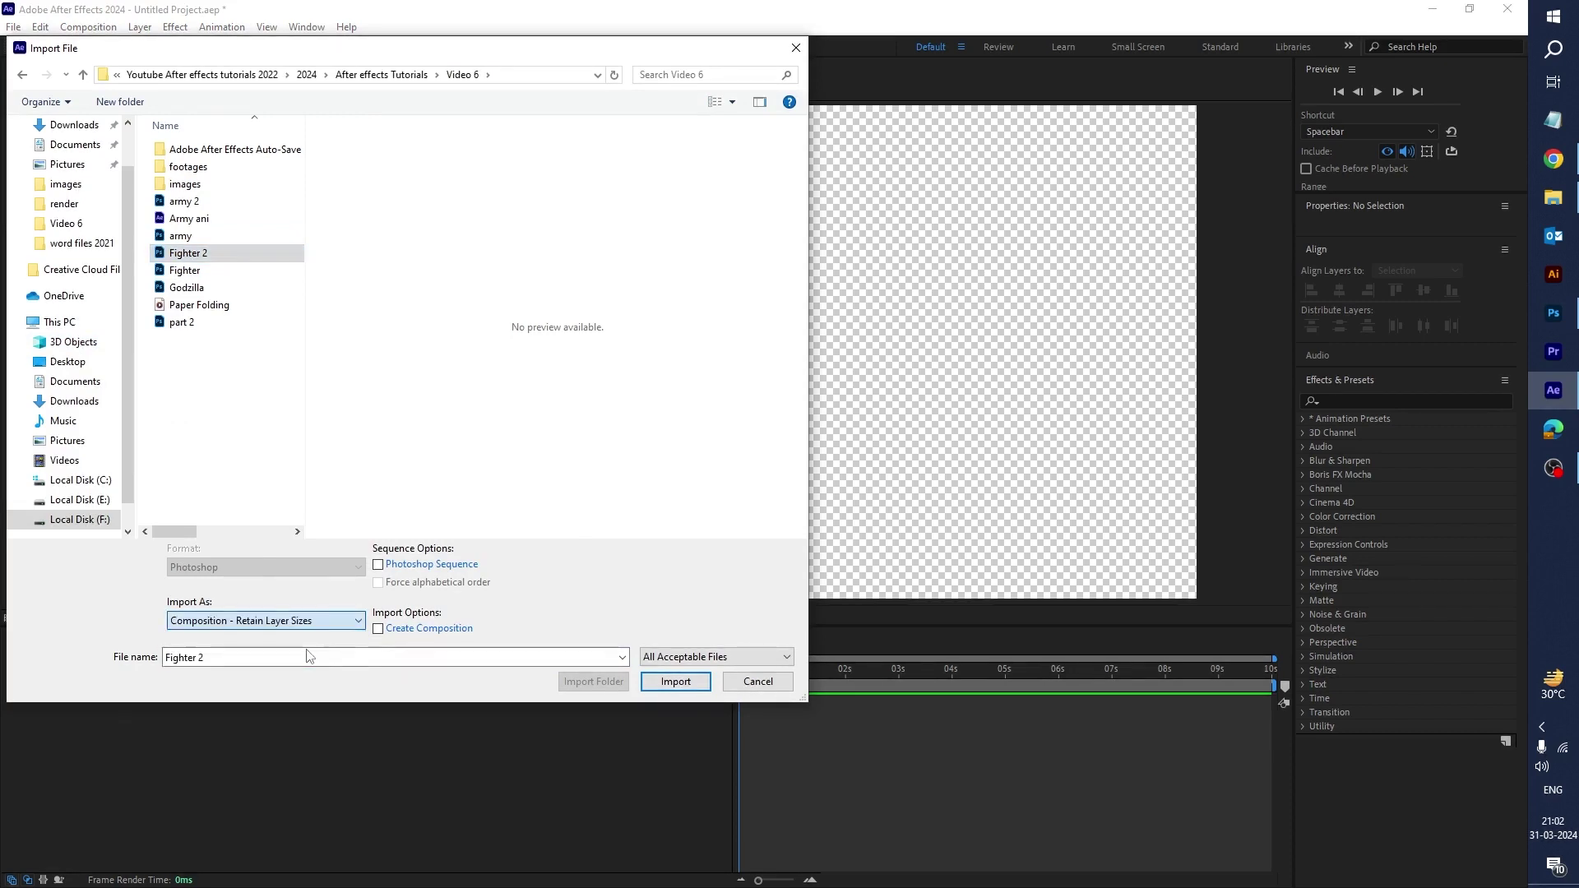
{"action": "left_click", "coordinate": [670, 684]}
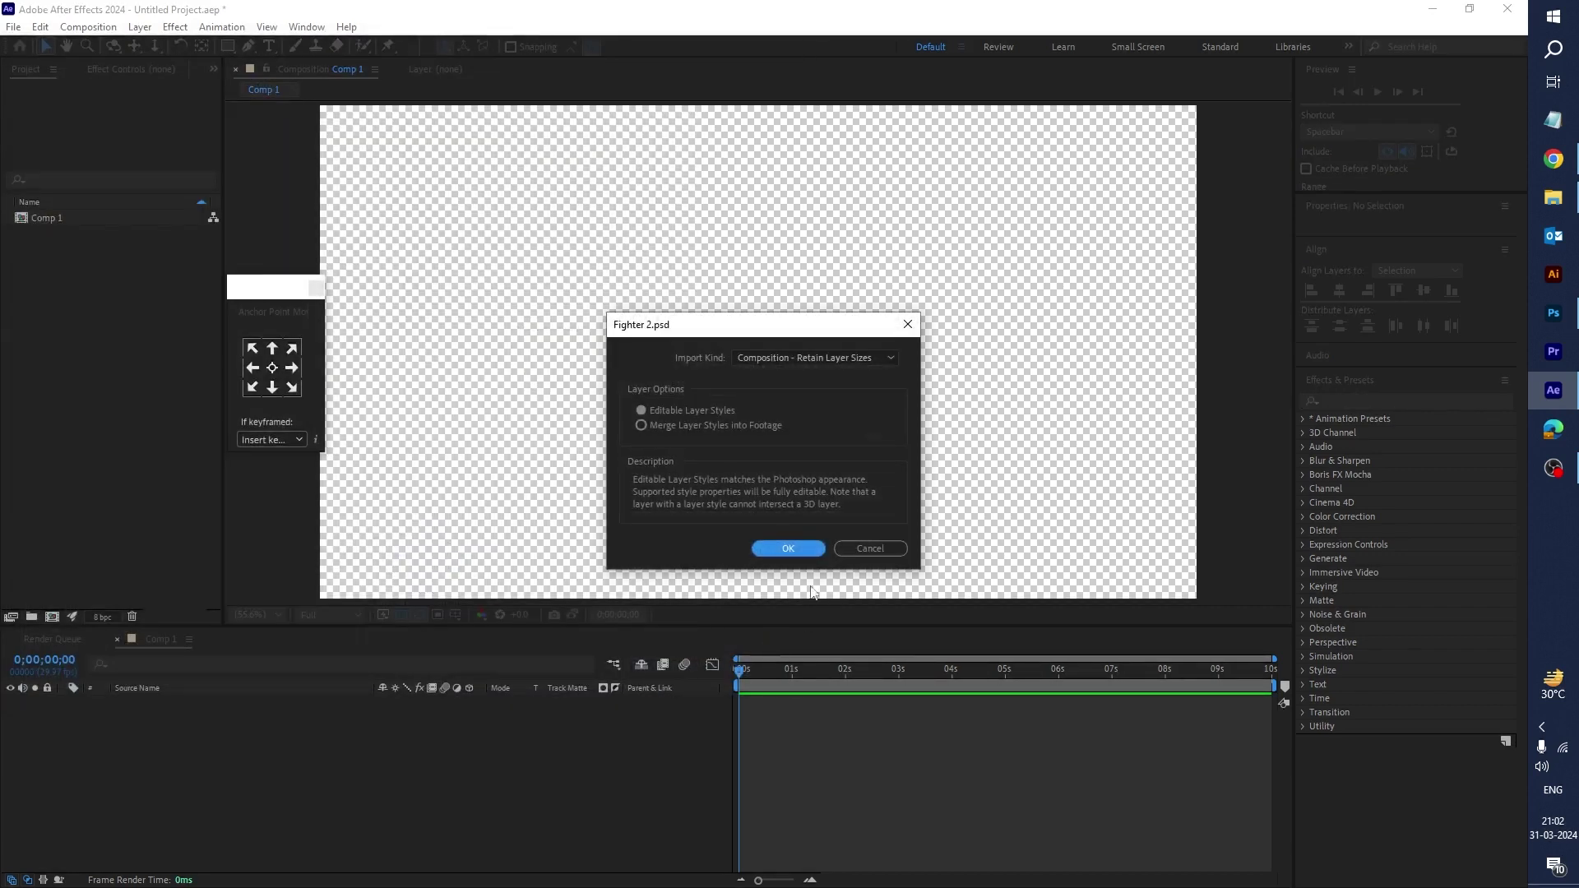
{"action": "left_click", "coordinate": [787, 549]}
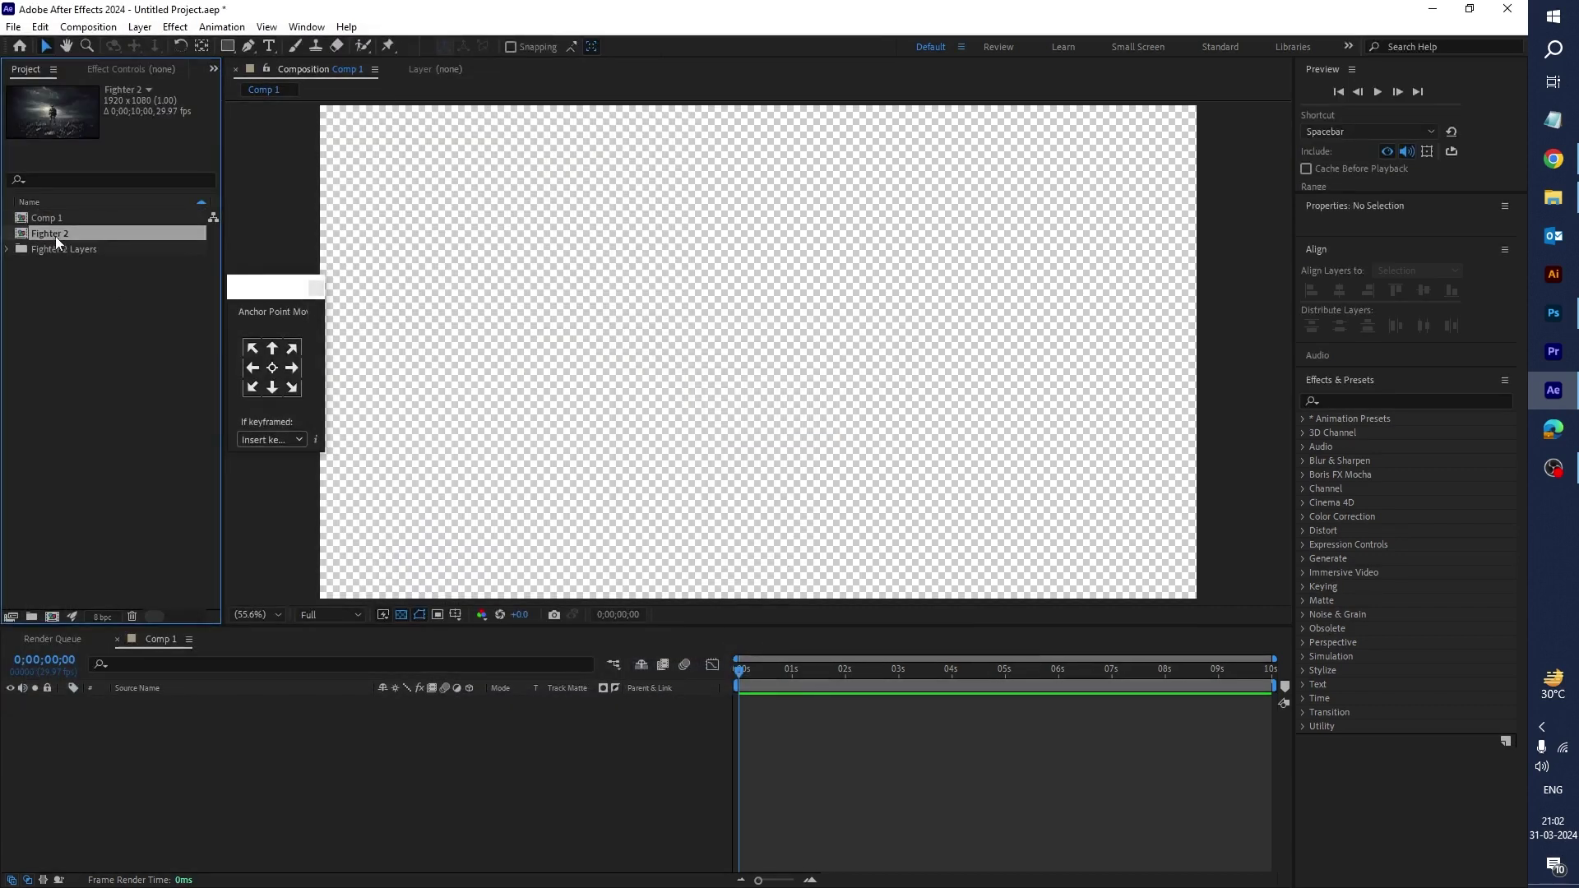
Step: Add Fighter 2 to Comp 1, open it, and toggle the man and sky copy layers to inspect them
{"action": "left_click_drag", "start_coordinate": [52, 232], "coordinate": [232, 768]}
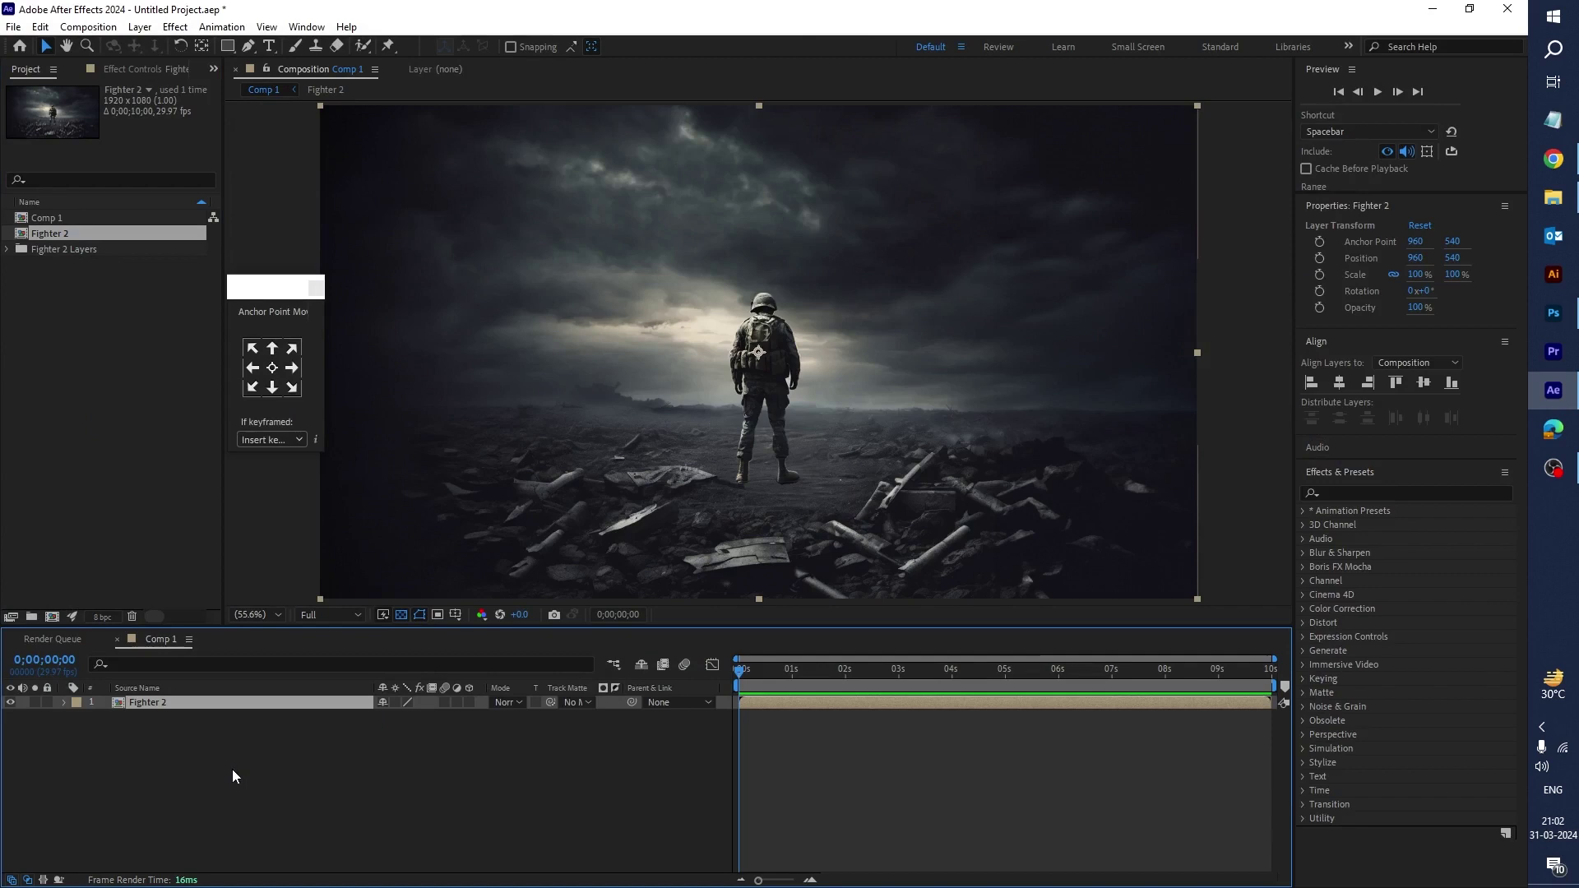
{"action": "double_click", "coordinate": [761, 704]}
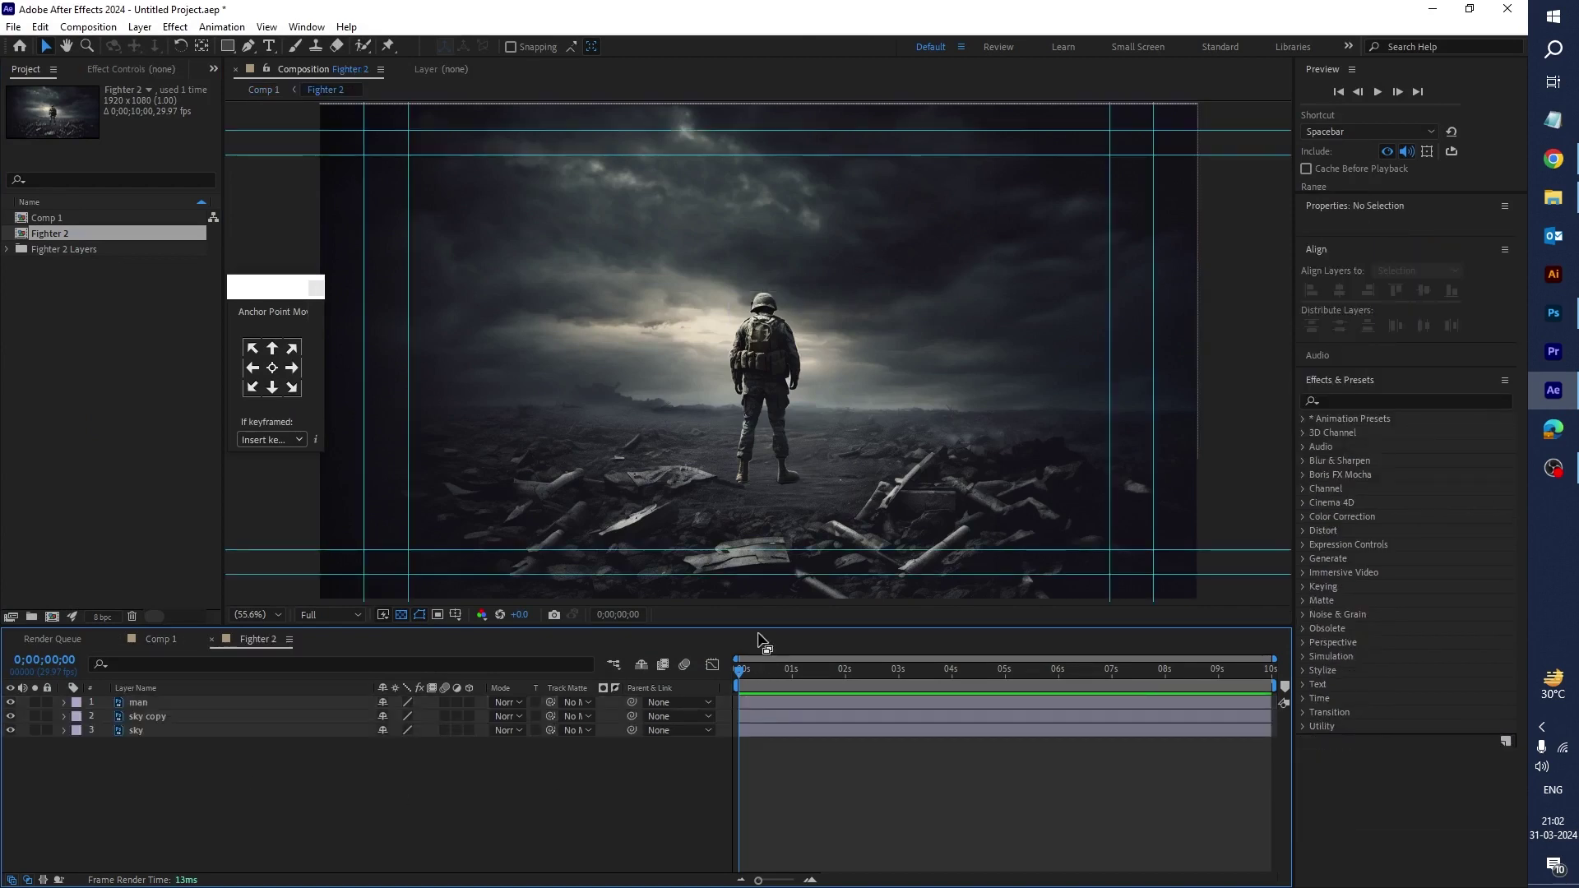
{"action": "left_click", "coordinate": [145, 704]}
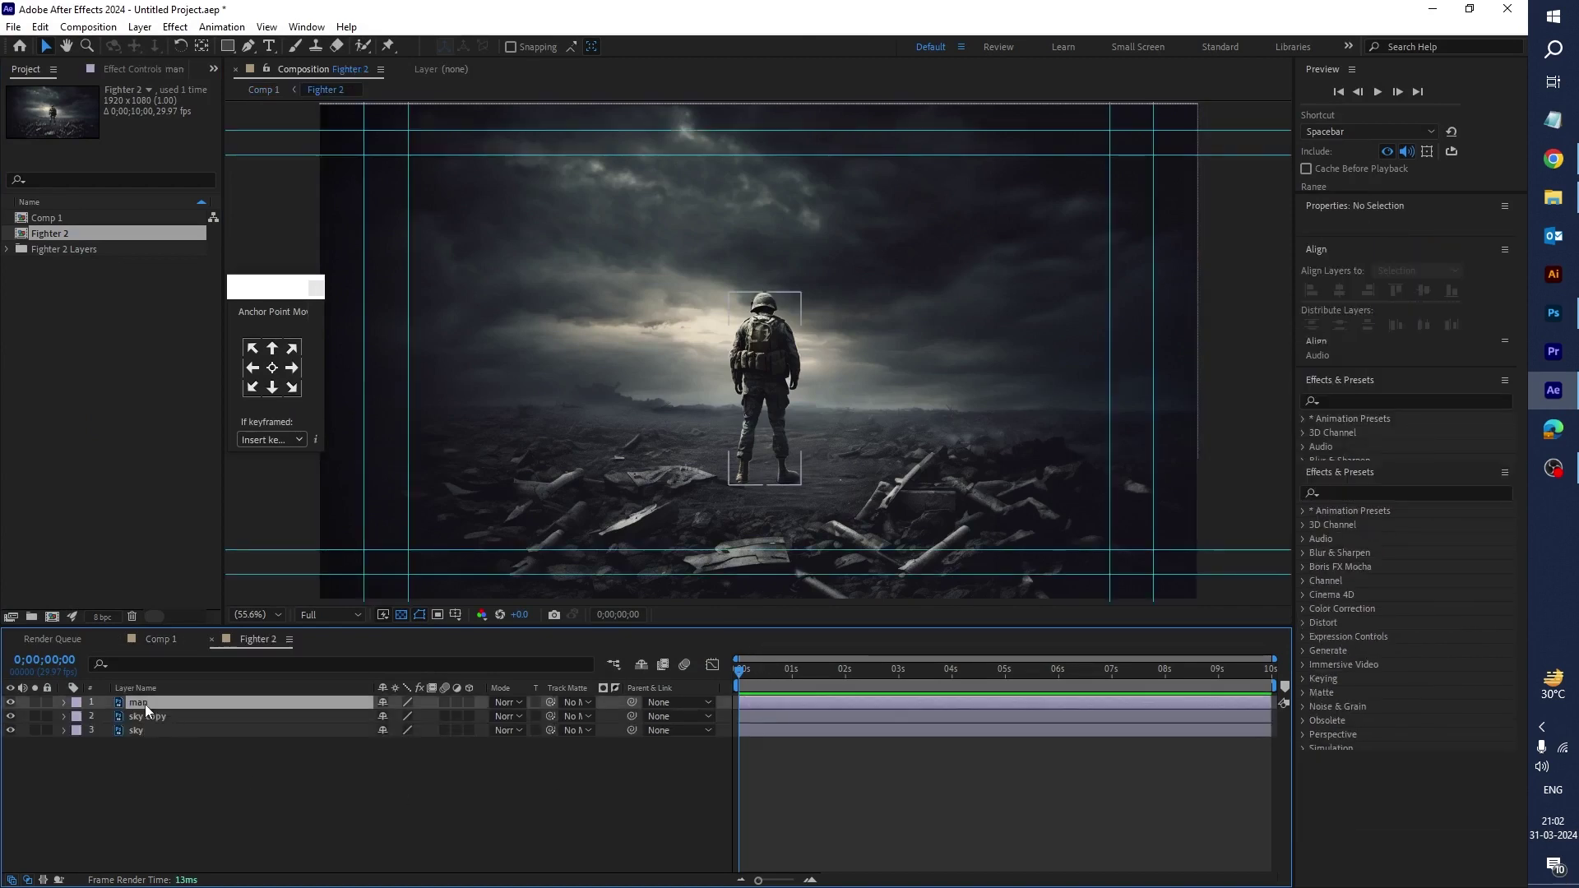
{"action": "left_click", "coordinate": [11, 703]}
{"action": "left_click", "coordinate": [11, 717]}
{"action": "left_click", "coordinate": [11, 716]}
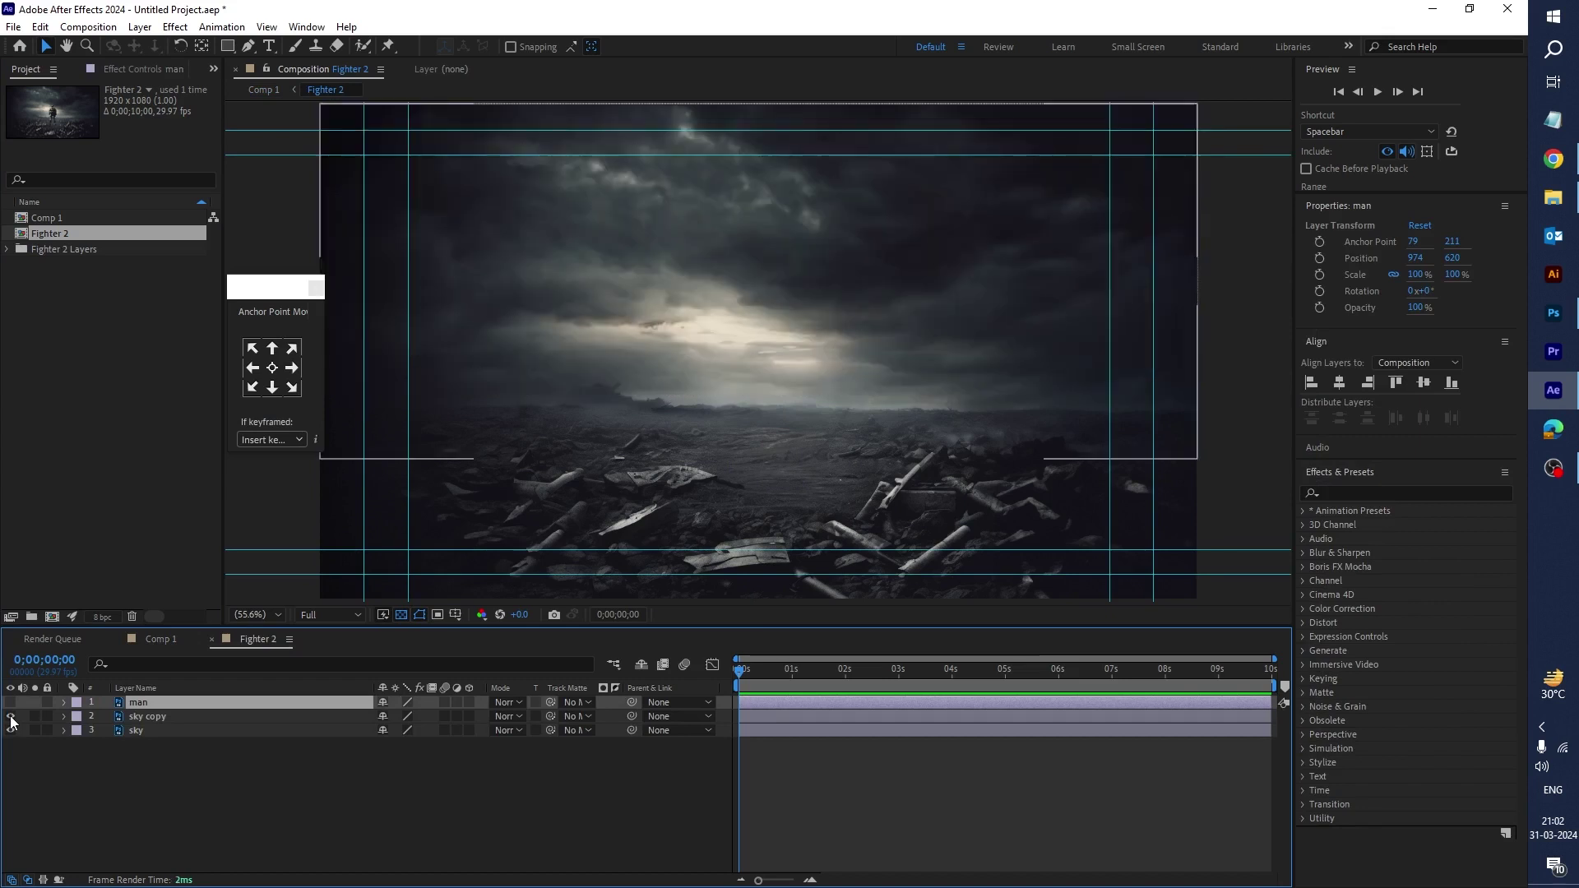
{"action": "left_click", "coordinate": [132, 724]}
{"action": "left_click", "coordinate": [153, 721]}
{"action": "left_click", "coordinate": [11, 702]}
Step: Check the bottom sky layer's content and rename it to ground
{"action": "left_click", "coordinate": [173, 732]}
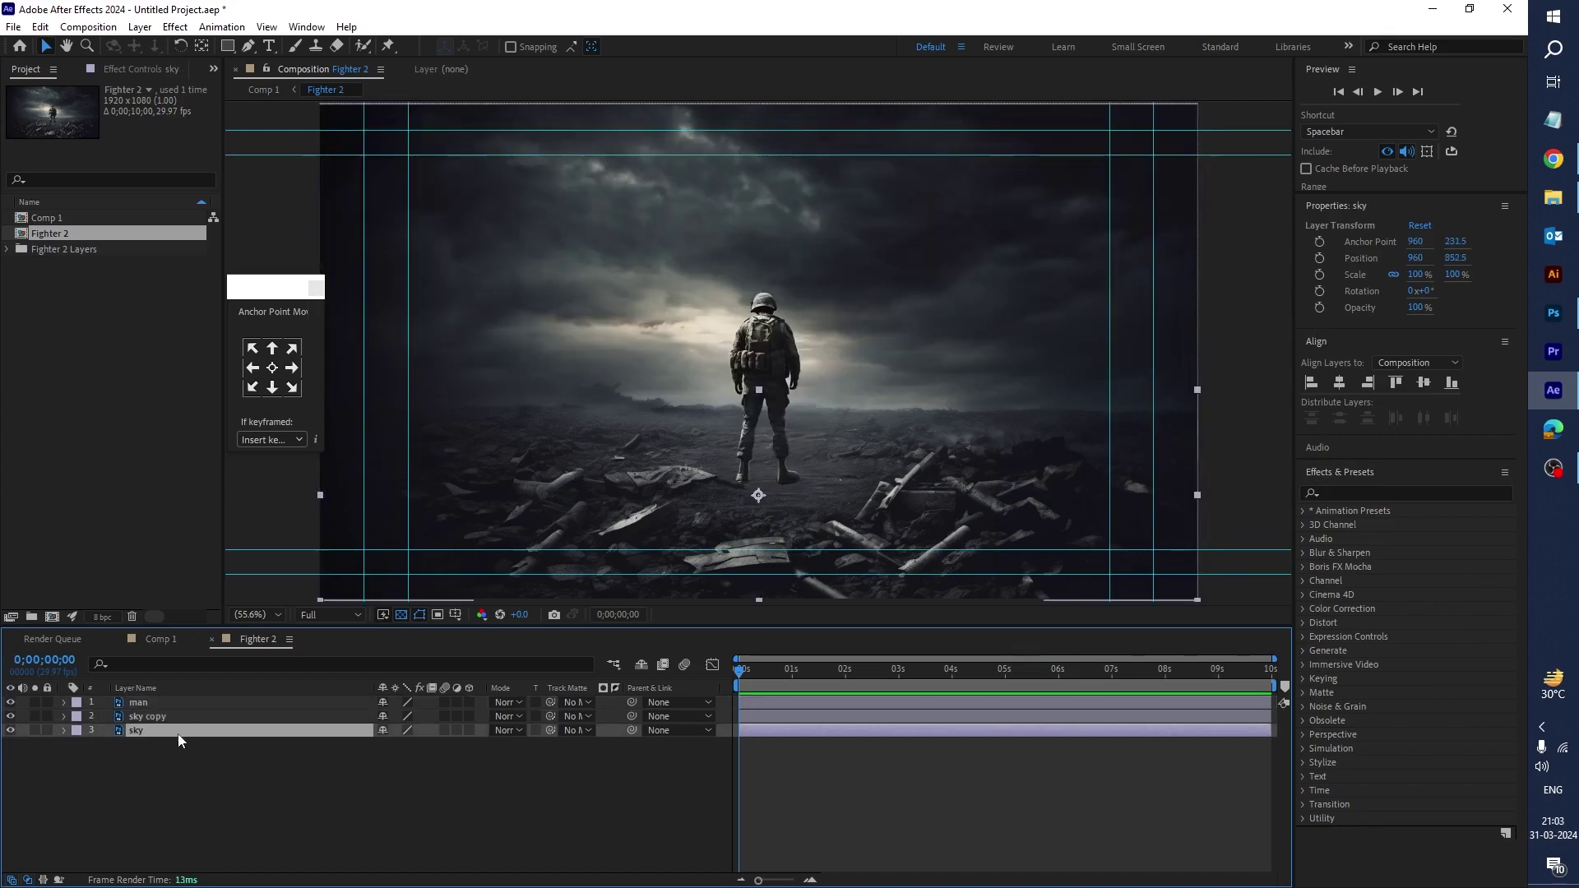
{"action": "left_click", "coordinate": [11, 730]}
{"action": "left_click", "coordinate": [11, 730]}
{"action": "key", "text": "Return"}
{"action": "type", "text": "ground"}
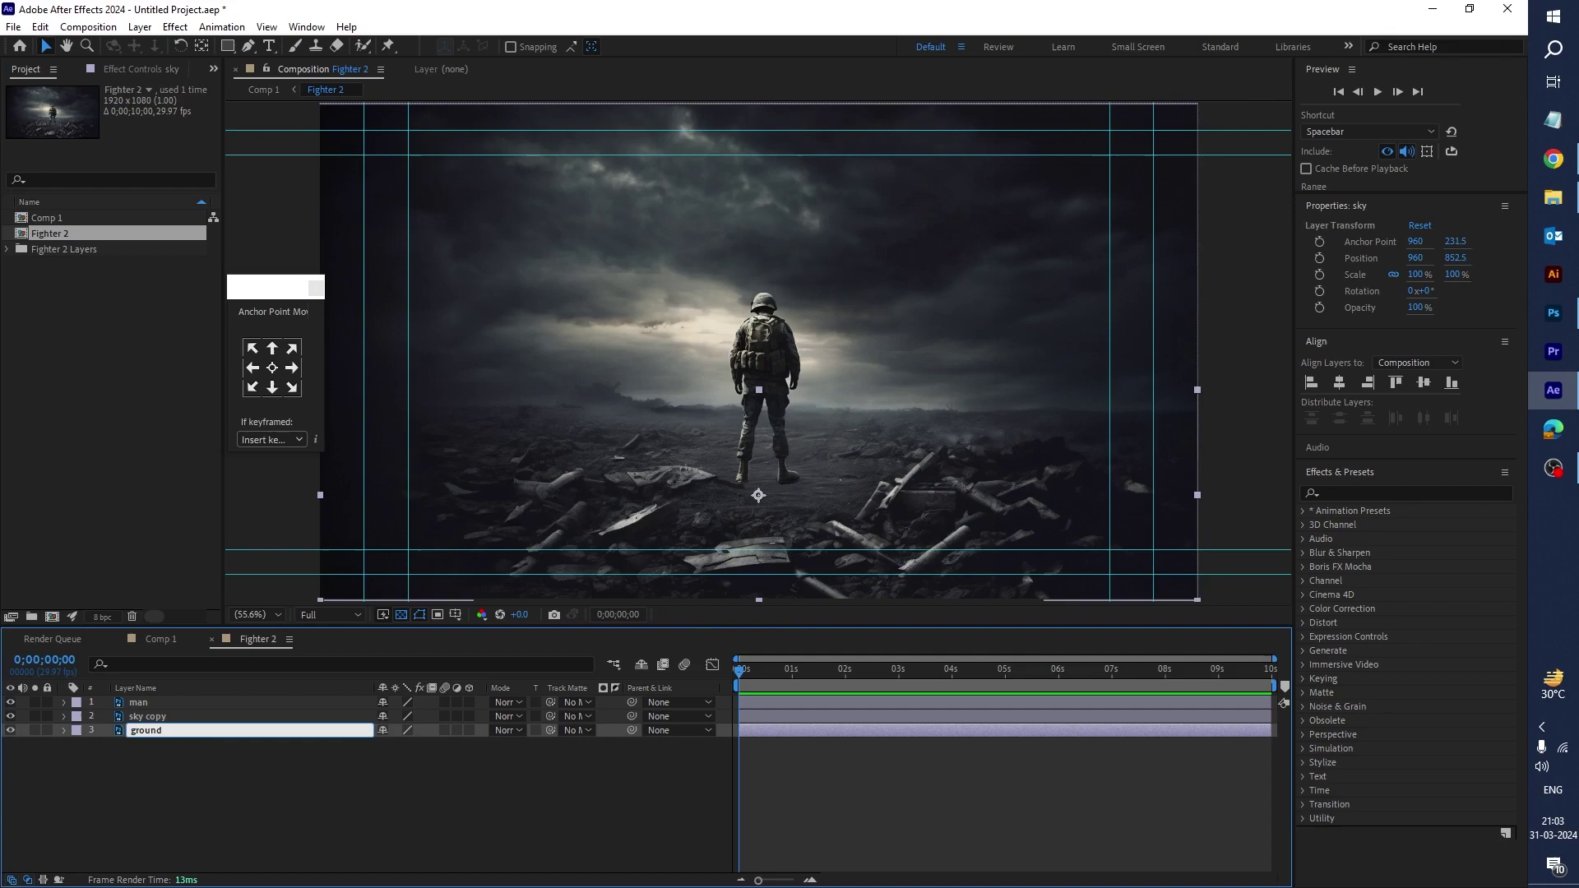
{"action": "key", "text": "Return"}
{"action": "left_click", "coordinate": [206, 777]}
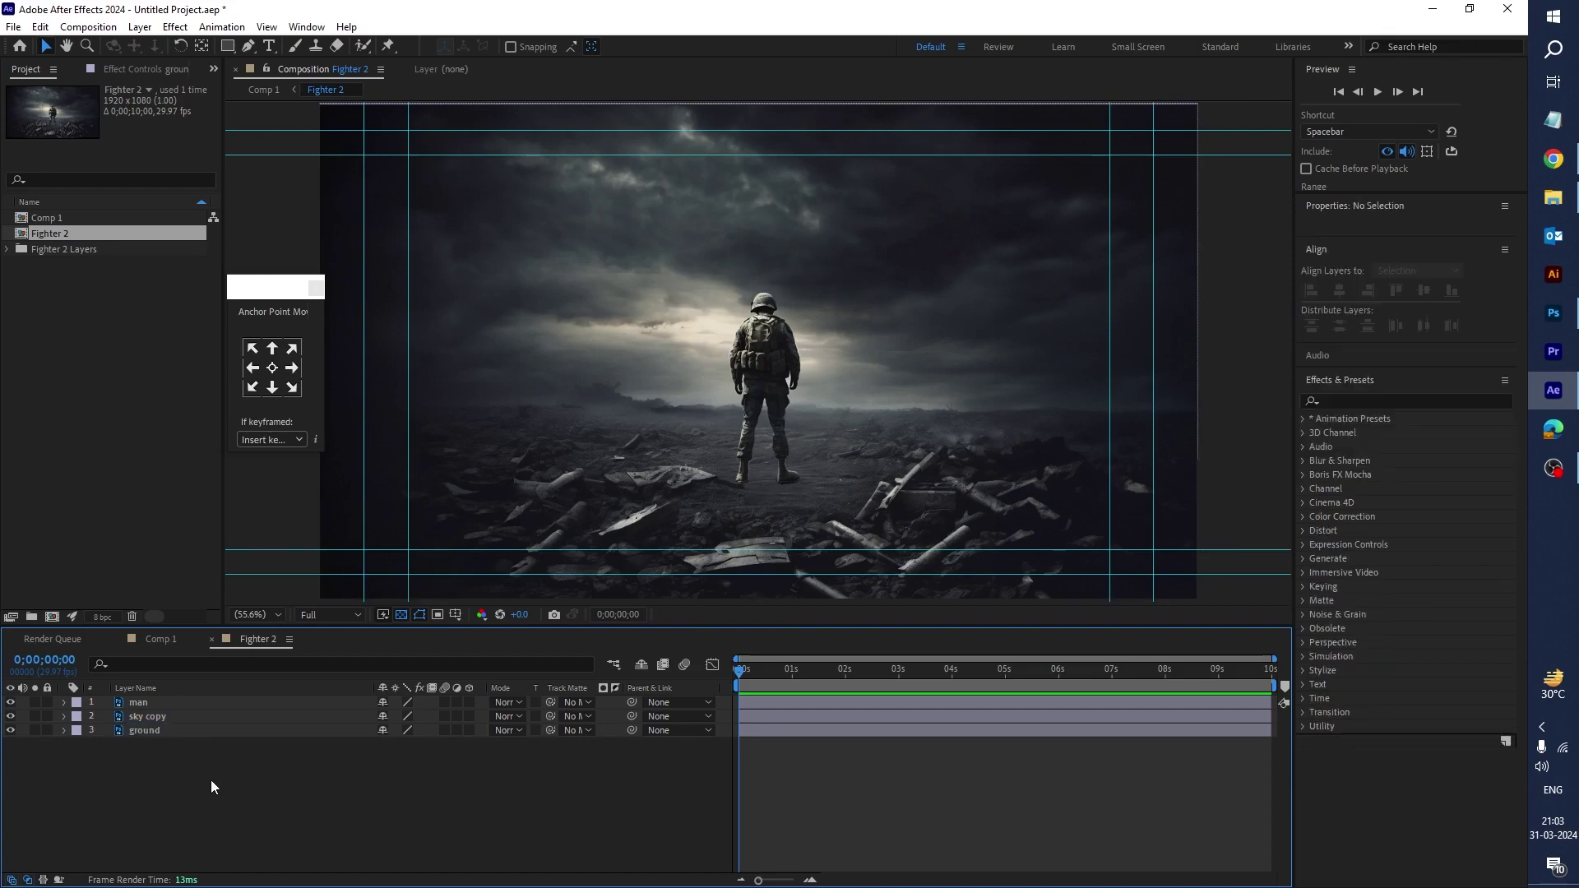
Step: Open the Video 6 footages folder in File Explorer and select all four clips
{"action": "left_click", "coordinate": [1551, 199]}
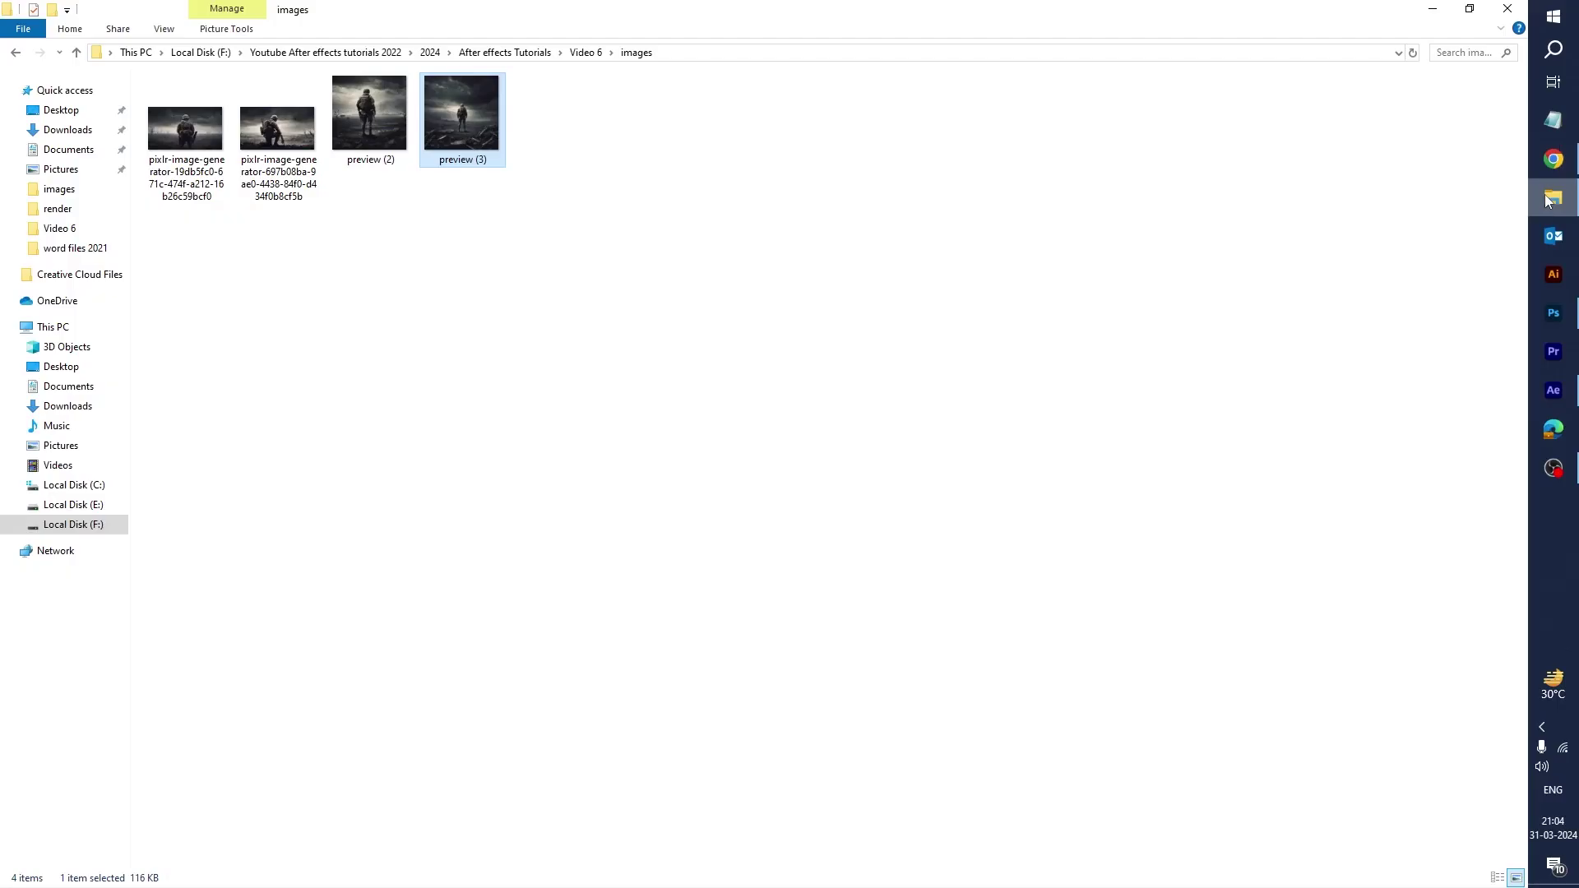
{"action": "left_click", "coordinate": [586, 52]}
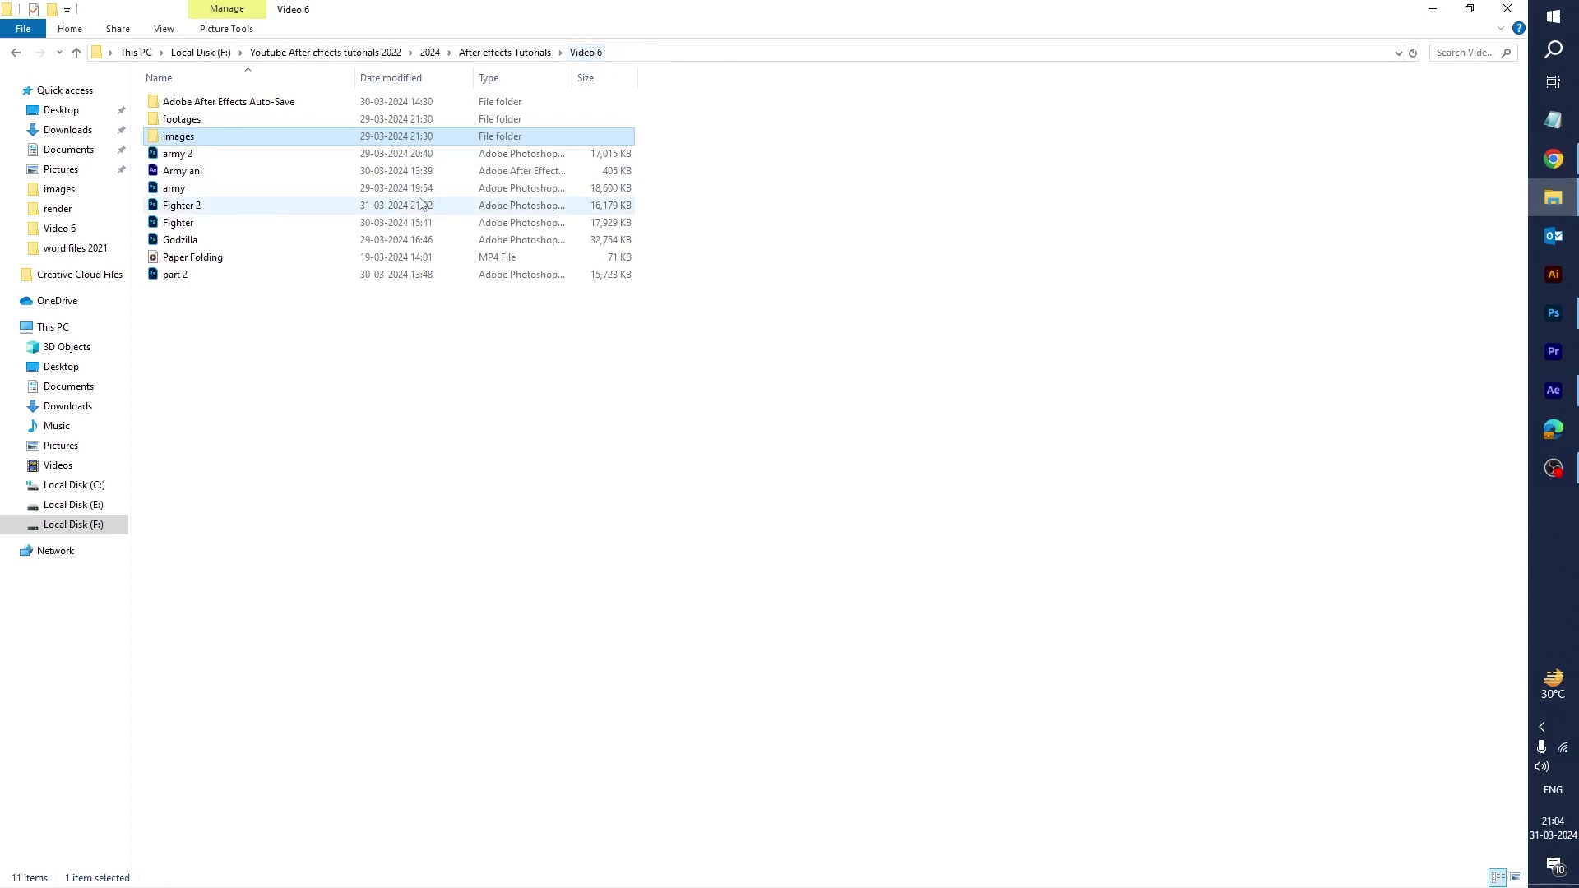
{"action": "double_click", "coordinate": [194, 122]}
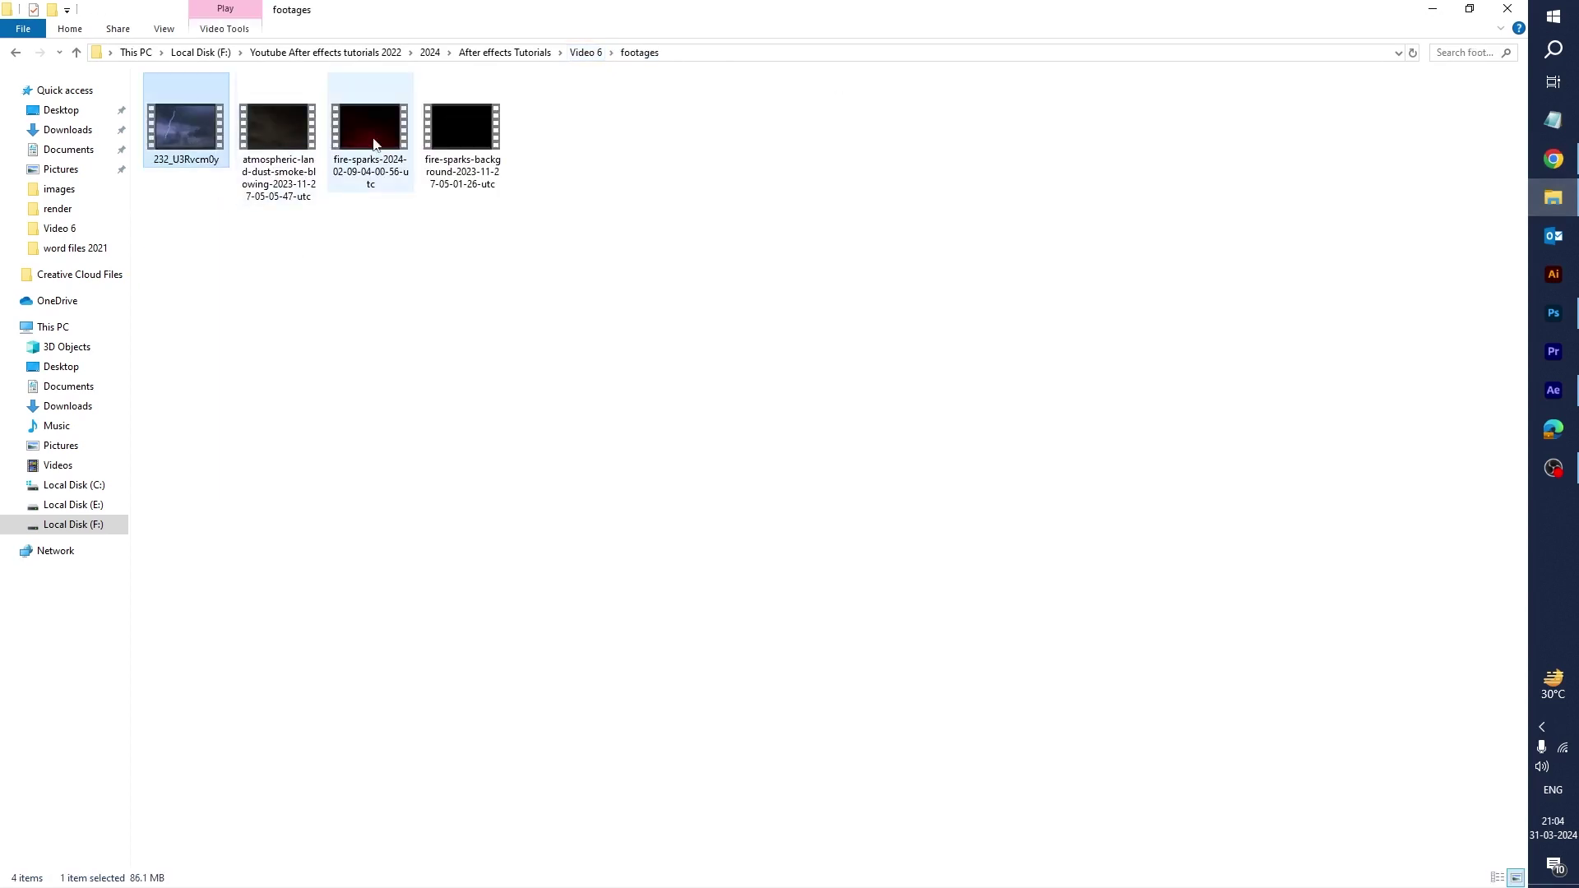
{"action": "left_click_drag", "start_coordinate": [179, 213], "coordinate": [514, 156]}
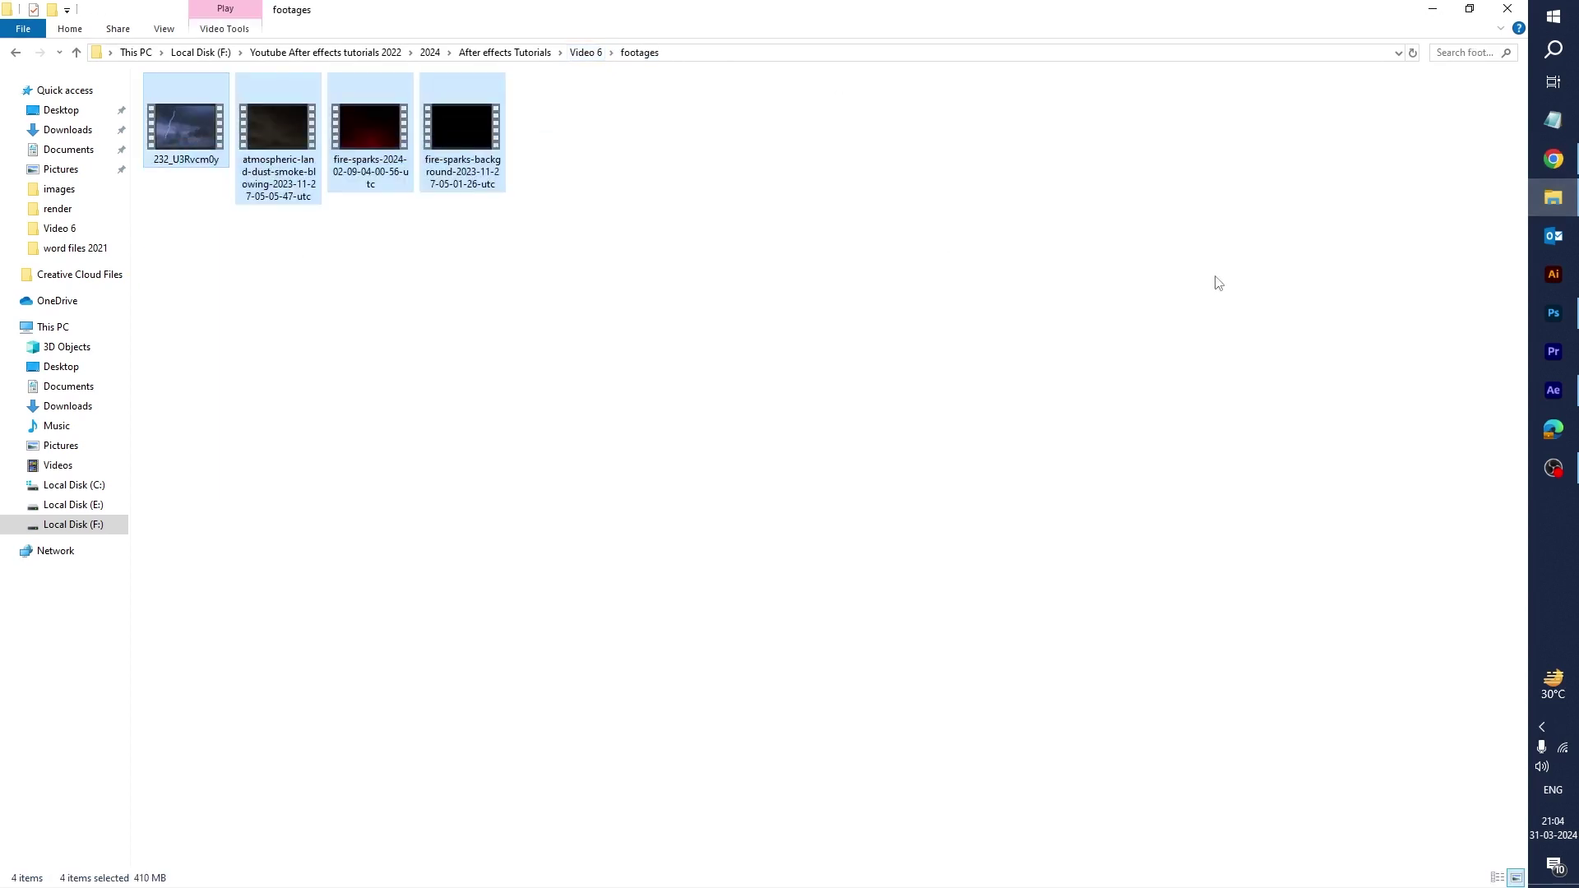
{"action": "left_click", "coordinate": [1554, 391]}
Step: Import the 232_U3Rvcm0y, atmospheric smoke and fire sparks background clips from footages
{"action": "double_click", "coordinate": [156, 369]}
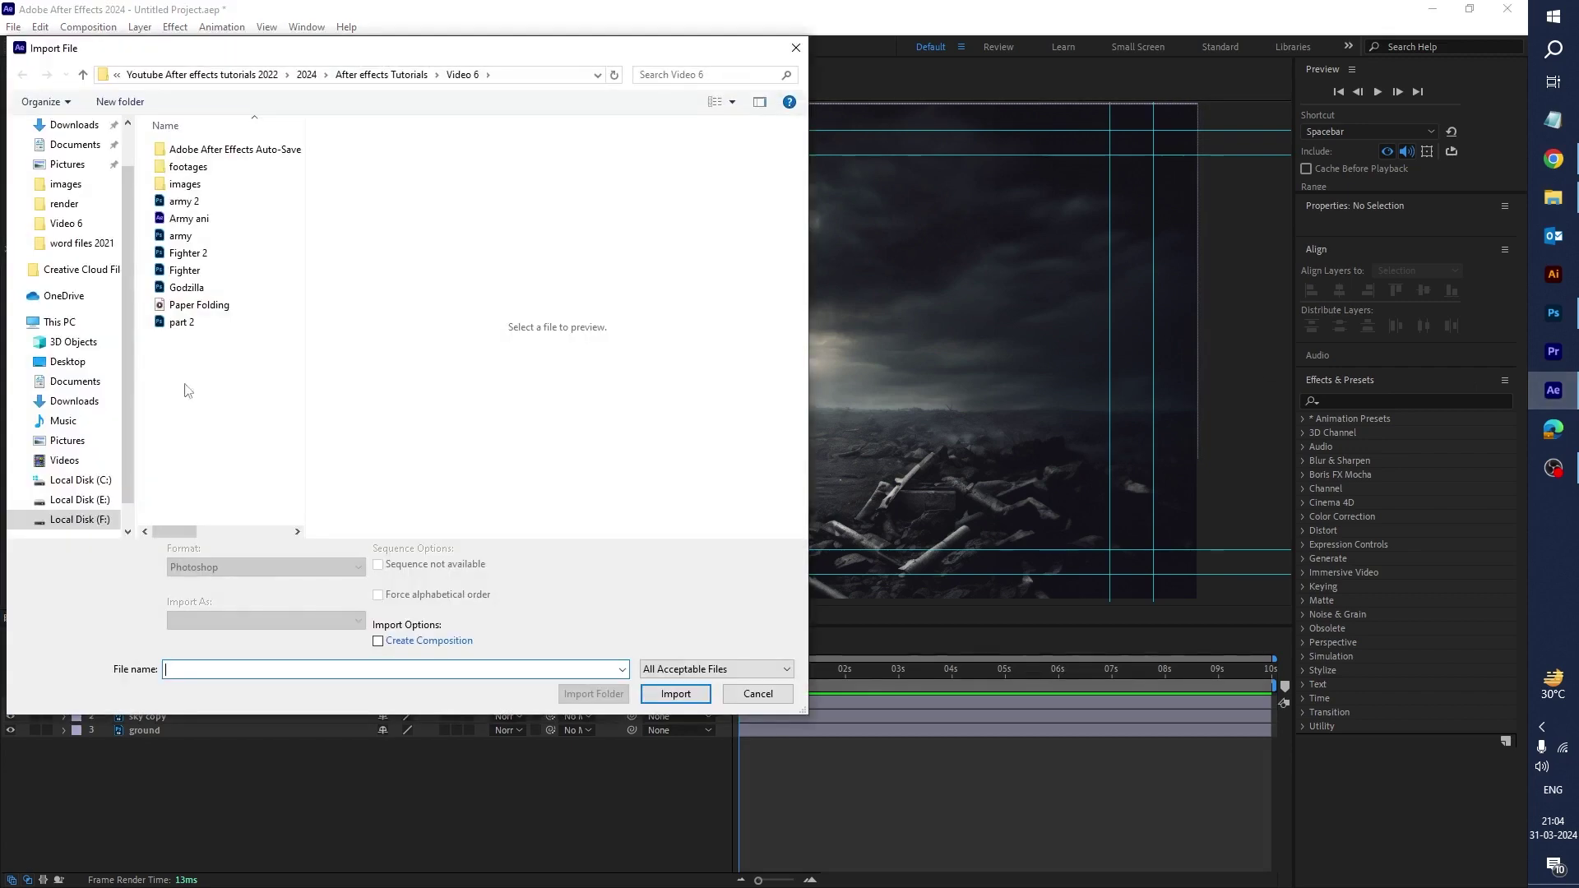
{"action": "double_click", "coordinate": [207, 168]}
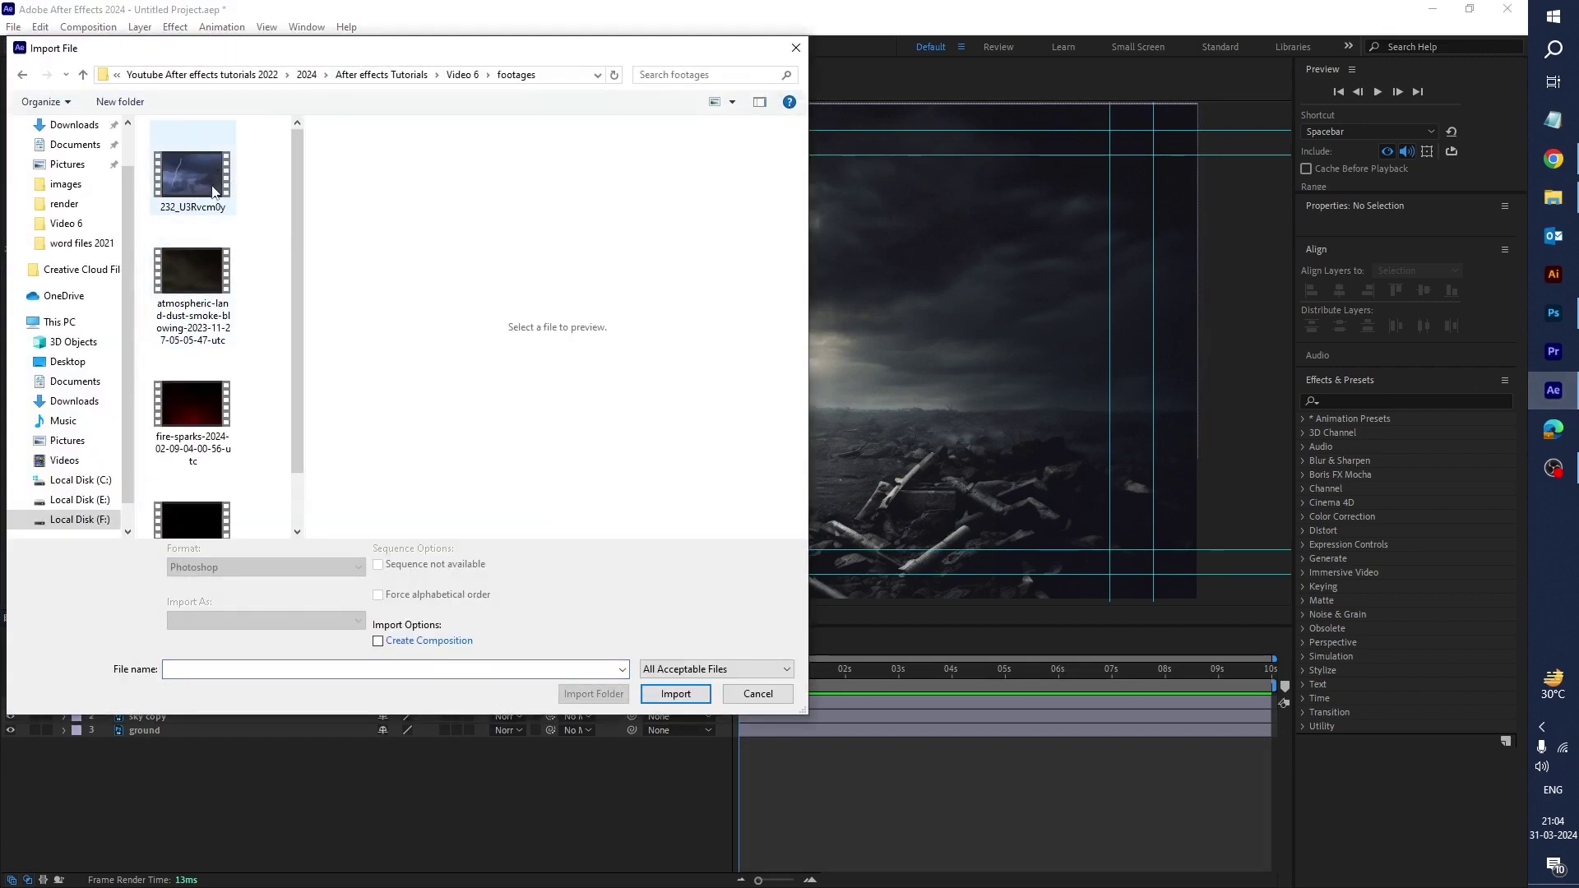
{"action": "left_click", "coordinate": [213, 191]}
{"action": "left_click", "coordinate": [192, 271], "text": "ctrl"}
{"action": "left_click", "coordinate": [192, 518], "text": "ctrl"}
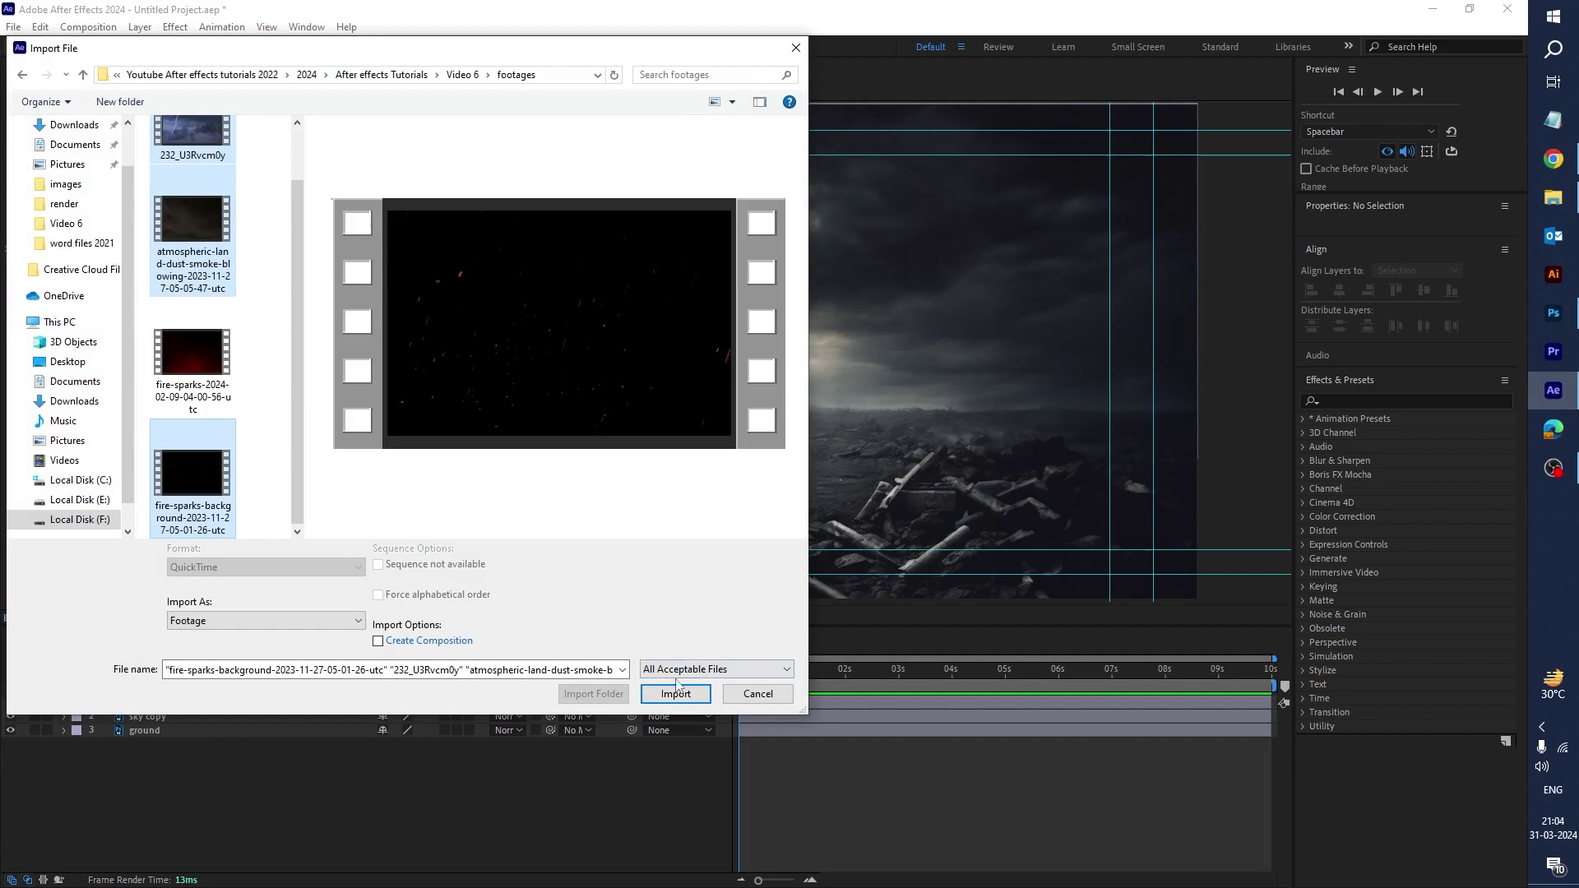
{"action": "left_click", "coordinate": [676, 693]}
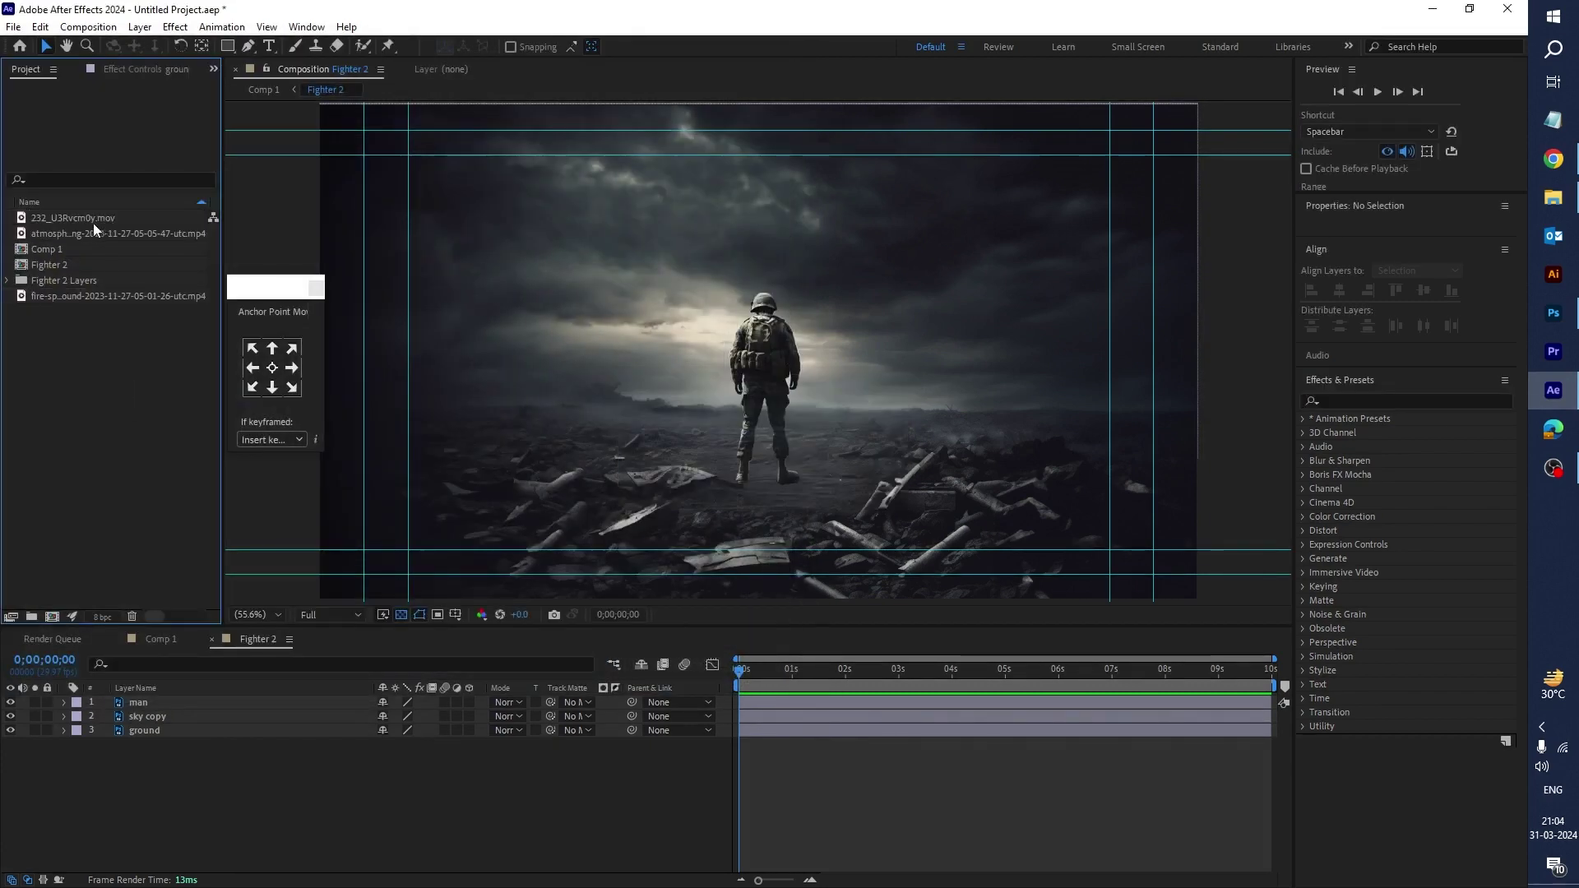
Step: Add 232_U3Rvcm0y.mov as the top layer of Fighter 2 and rename it Lighting
{"action": "left_click", "coordinate": [92, 224]}
{"action": "left_click_drag", "start_coordinate": [65, 217], "coordinate": [224, 700]}
{"action": "left_click_drag", "start_coordinate": [819, 673], "coordinate": [798, 699]}
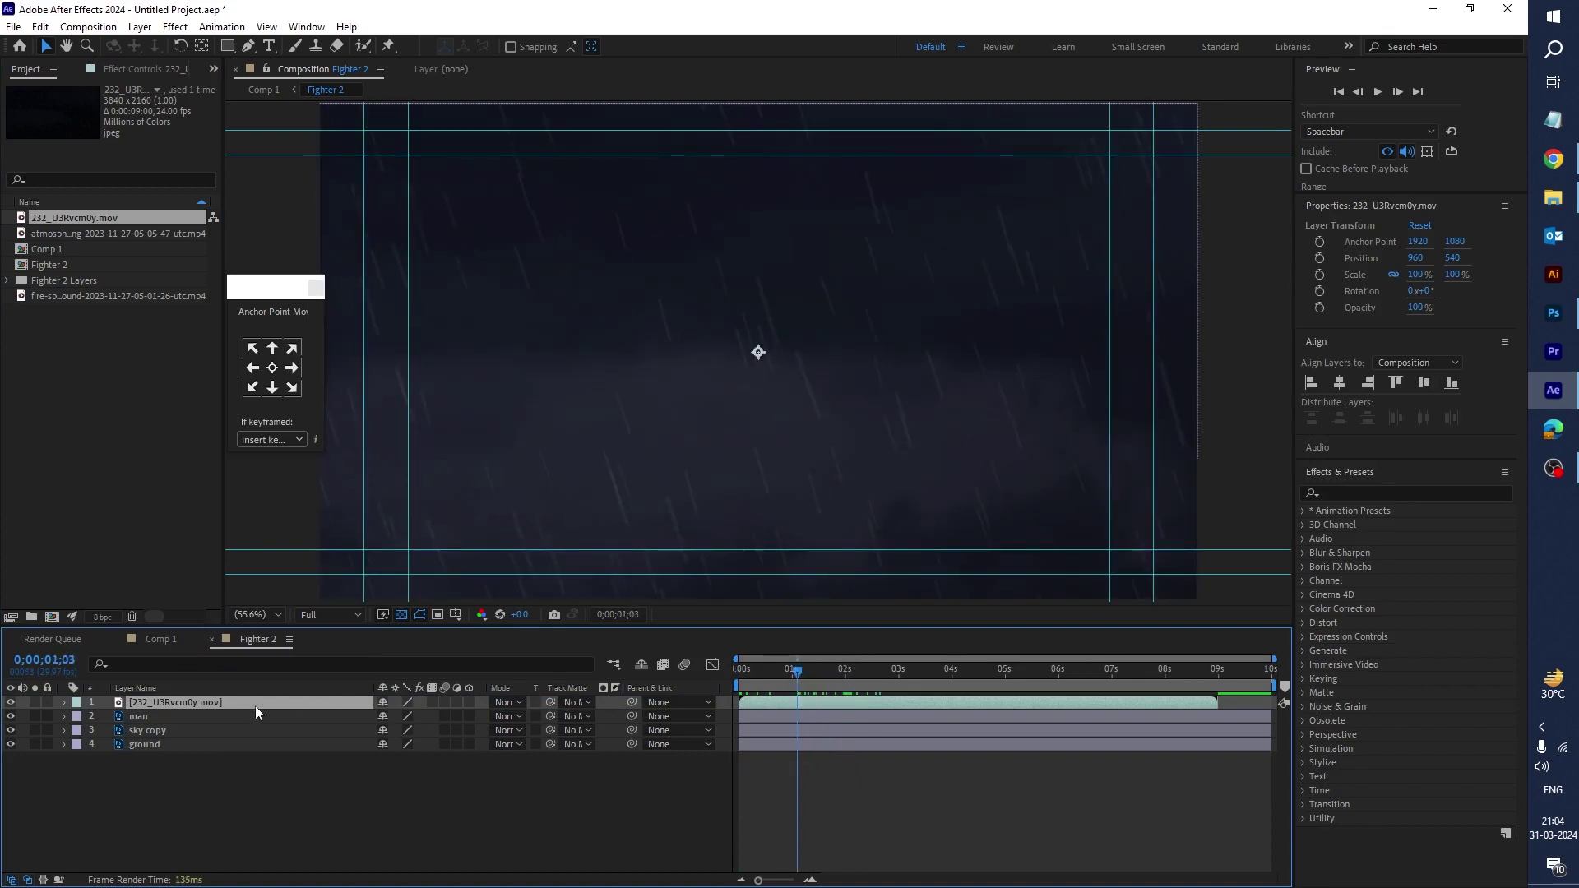
{"action": "key", "text": "Return"}
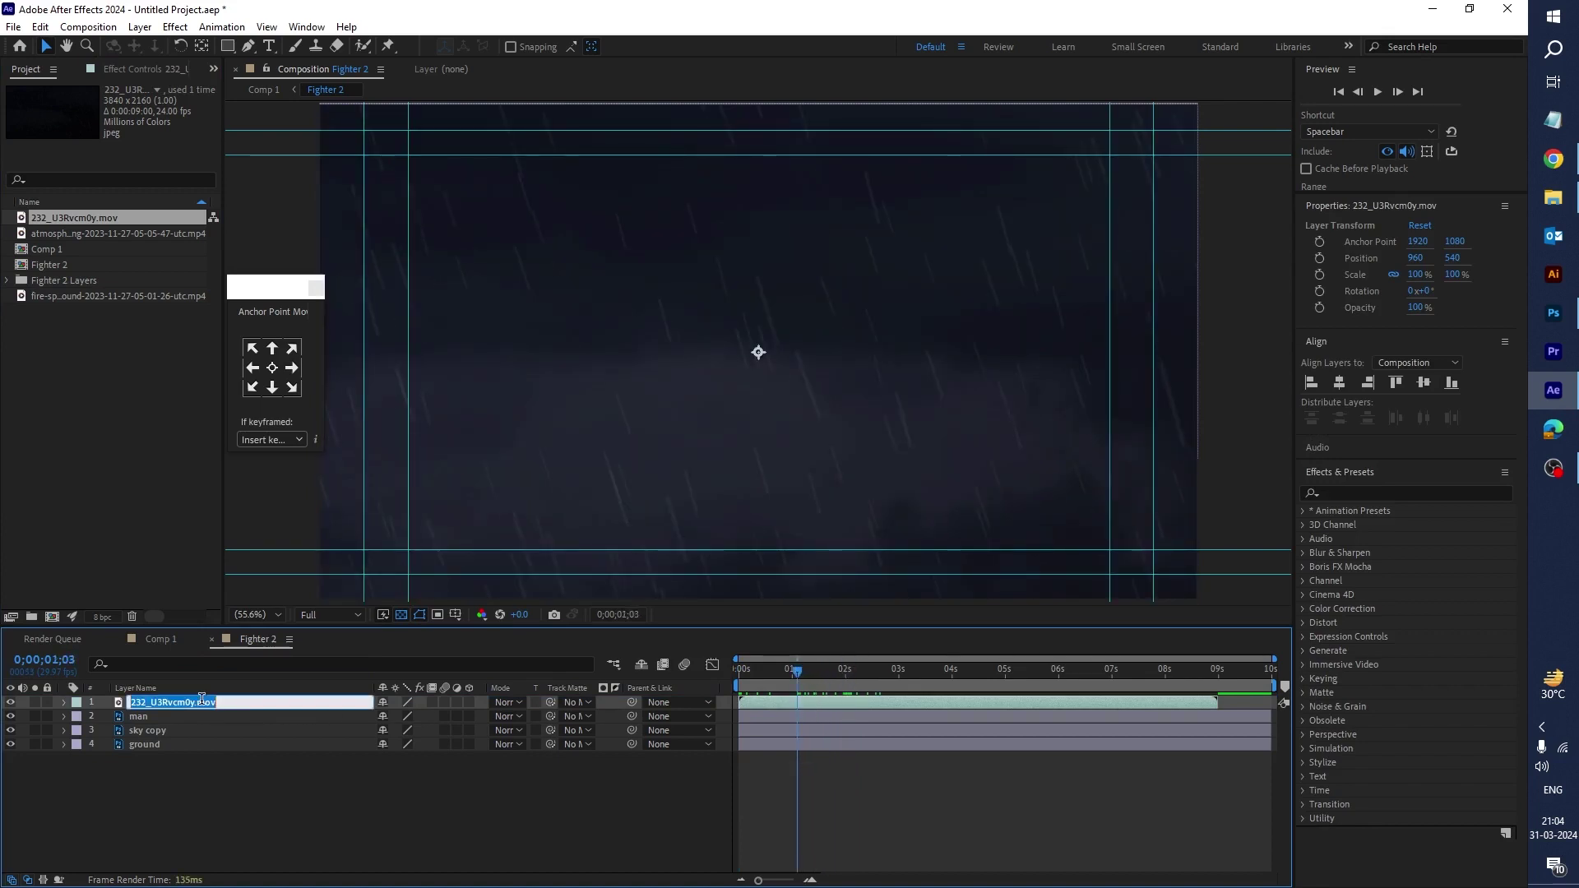
{"action": "type", "text": "Lighting"}
{"action": "key", "text": "Return"}
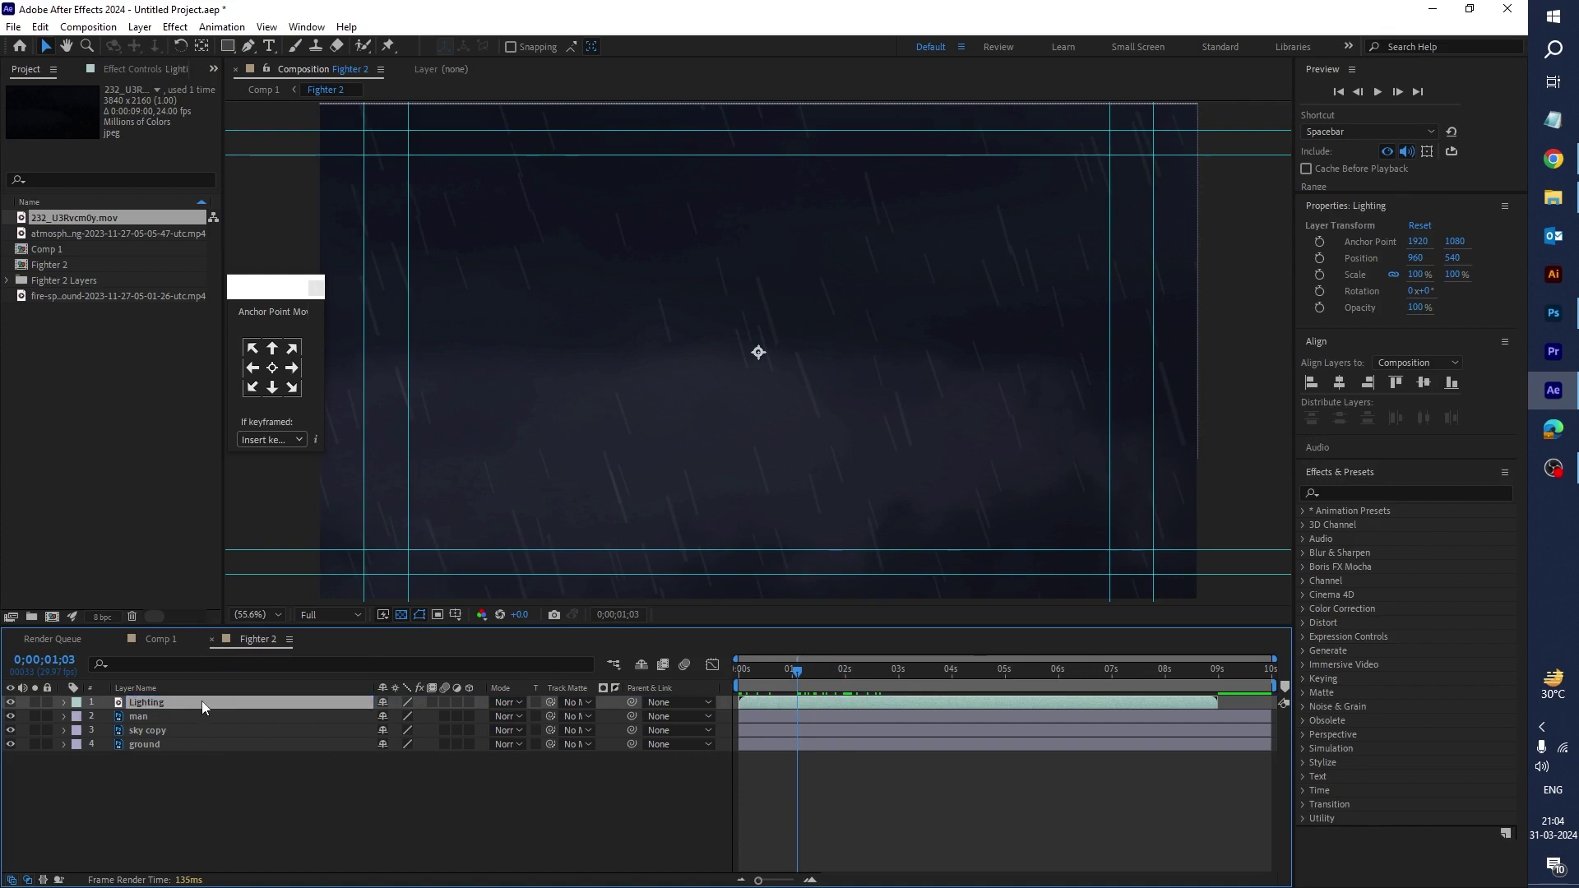
Step: Move the Lighting layer to the bottom of the stack, hide sky copy, and fit the view
{"action": "left_click_drag", "start_coordinate": [160, 702], "coordinate": [166, 757]}
{"action": "left_click", "coordinate": [147, 718]}
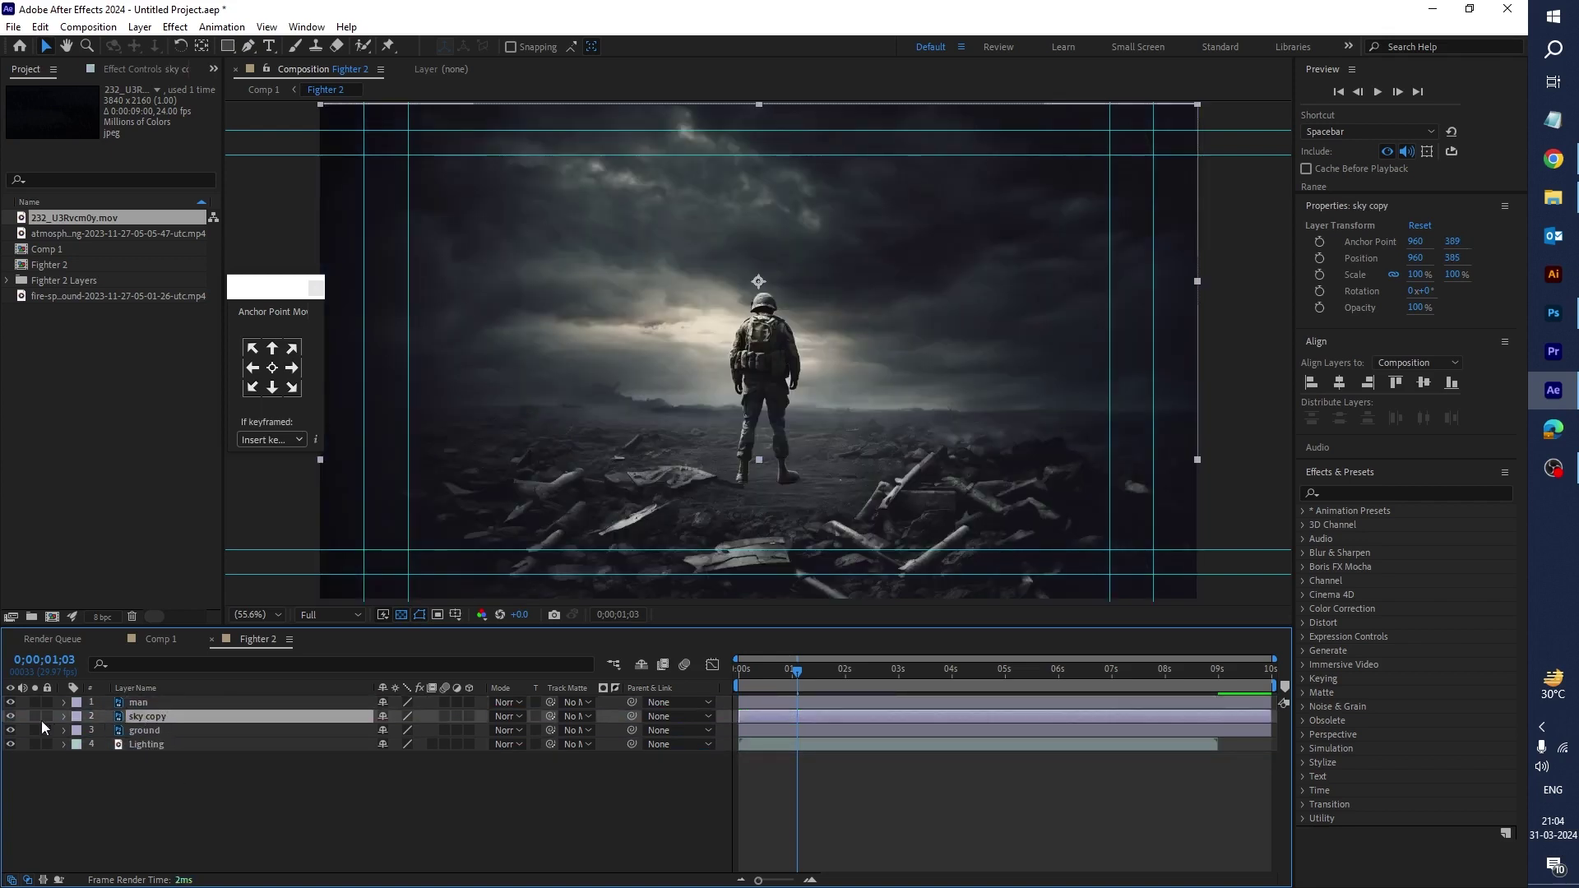
{"action": "left_click", "coordinate": [10, 717]}
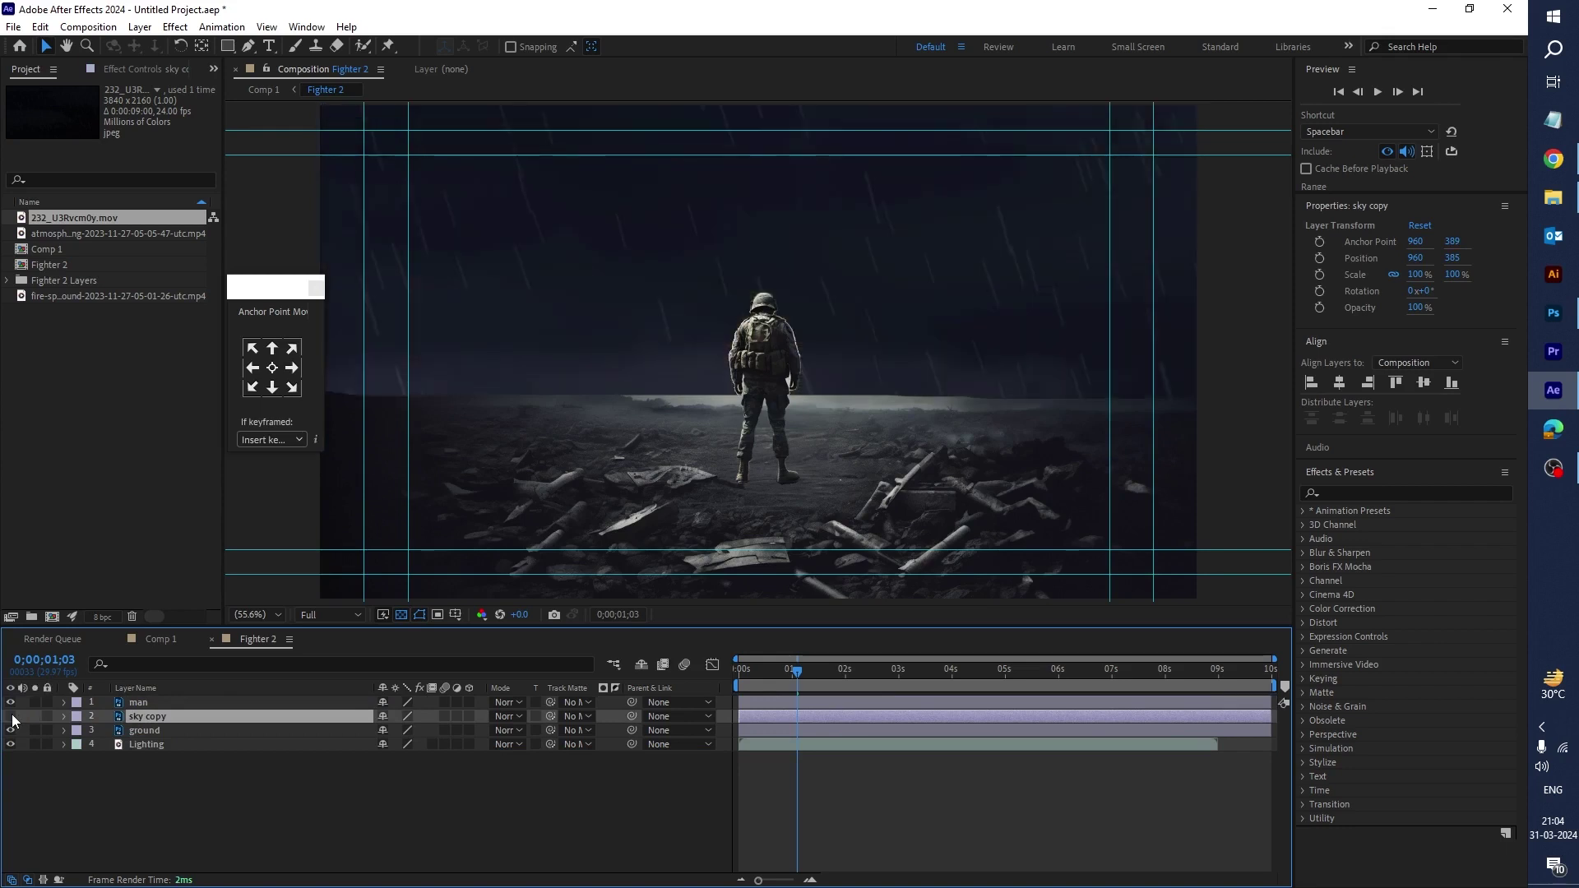
{"action": "scroll", "coordinate": [603, 372], "scroll_direction": "down", "scroll_amount": 5}
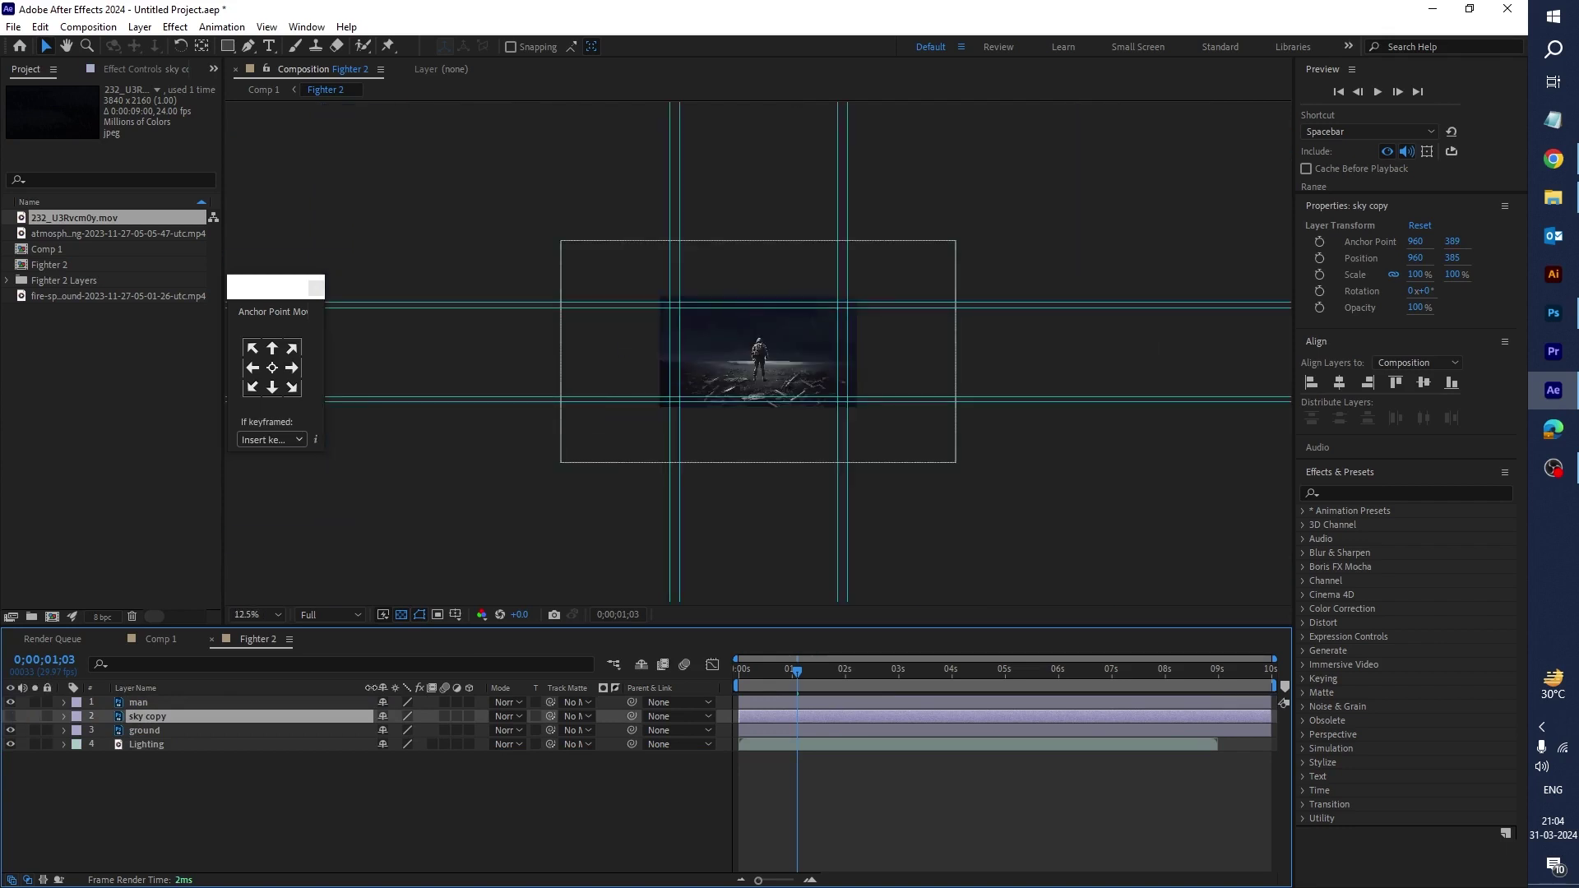
{"action": "left_click", "coordinate": [153, 746]}
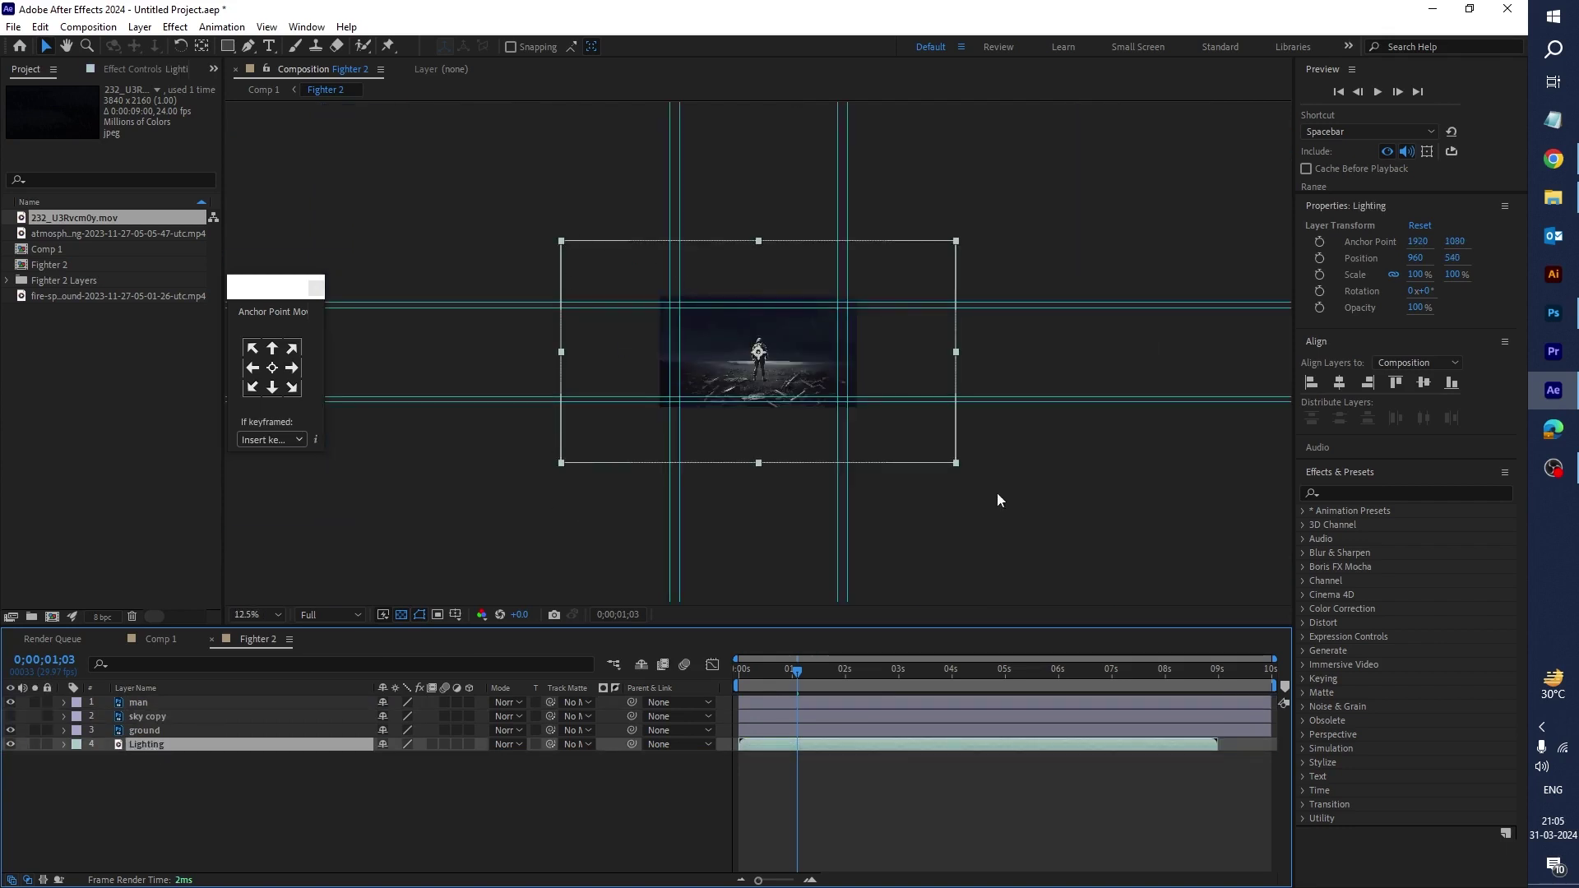
{"action": "left_click", "coordinate": [255, 615]}
{"action": "left_click", "coordinate": [262, 337]}
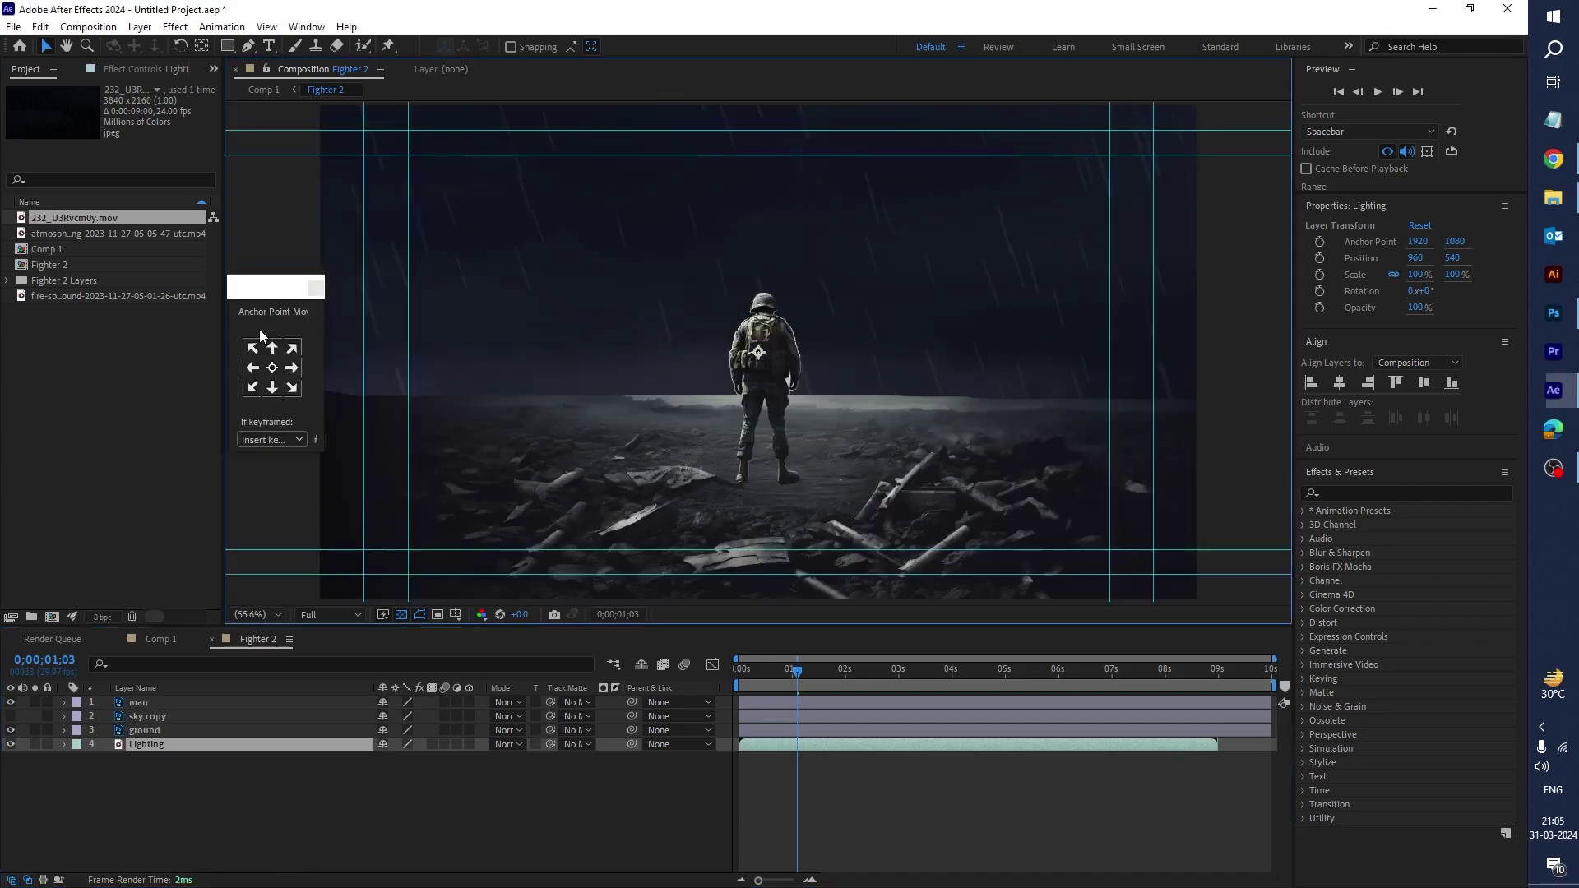
Step: Scale the Lighting layer to 56%, show sky copy again, and enlarge the composition panel
{"action": "left_click", "coordinate": [228, 747]}
{"action": "key", "text": "s"}
{"action": "left_click_drag", "start_coordinate": [402, 764], "coordinate": [368, 760]}
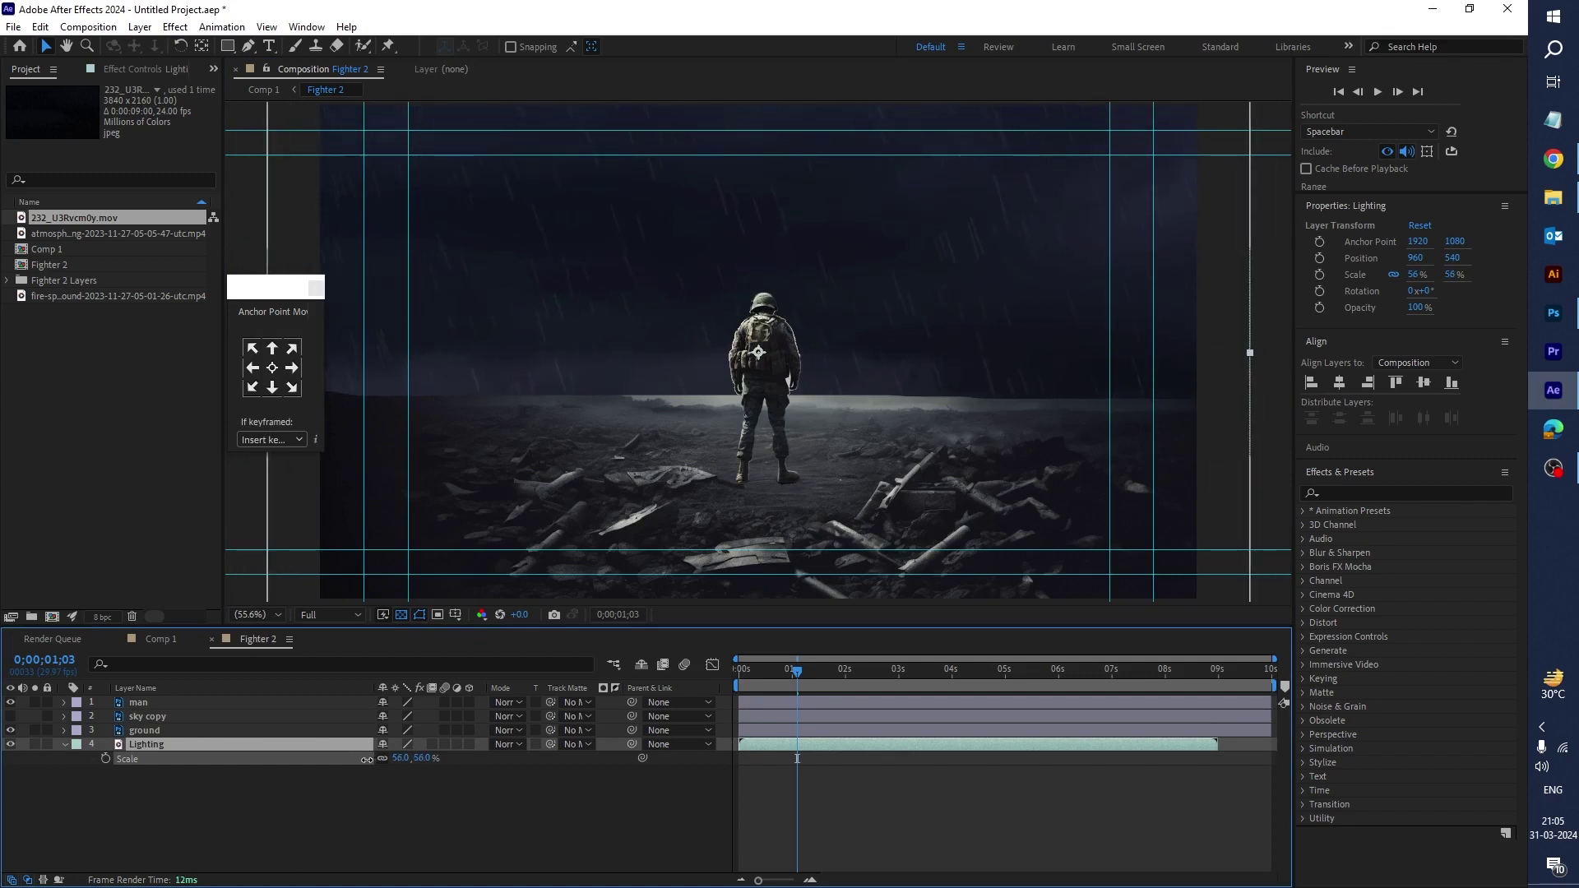
{"action": "left_click", "coordinate": [283, 615]}
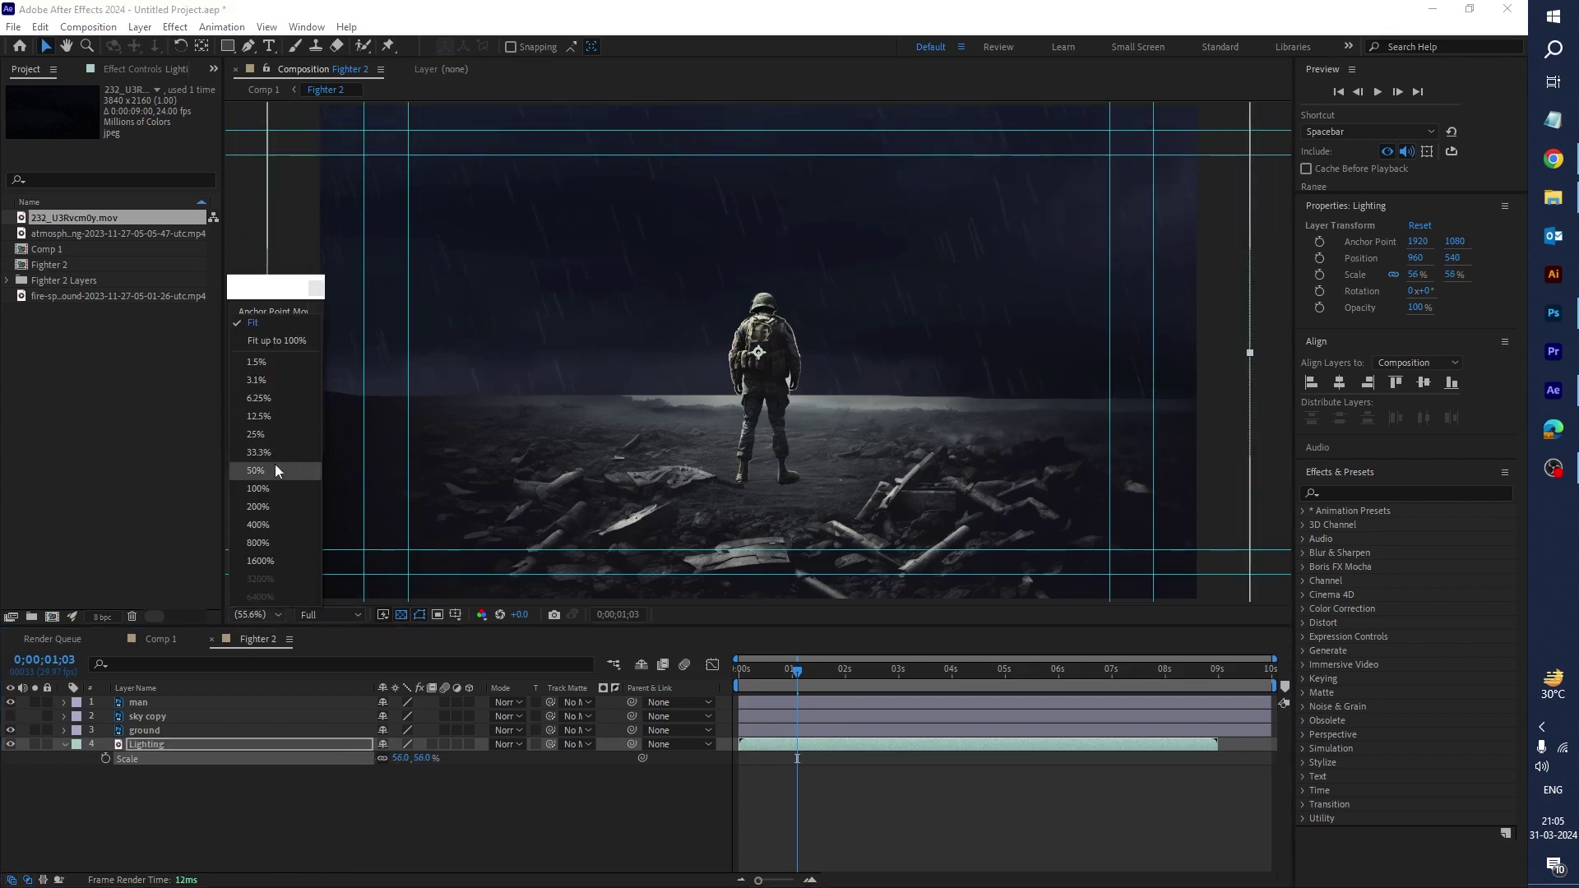
{"action": "left_click", "coordinate": [265, 345]}
{"action": "left_click", "coordinate": [168, 717]}
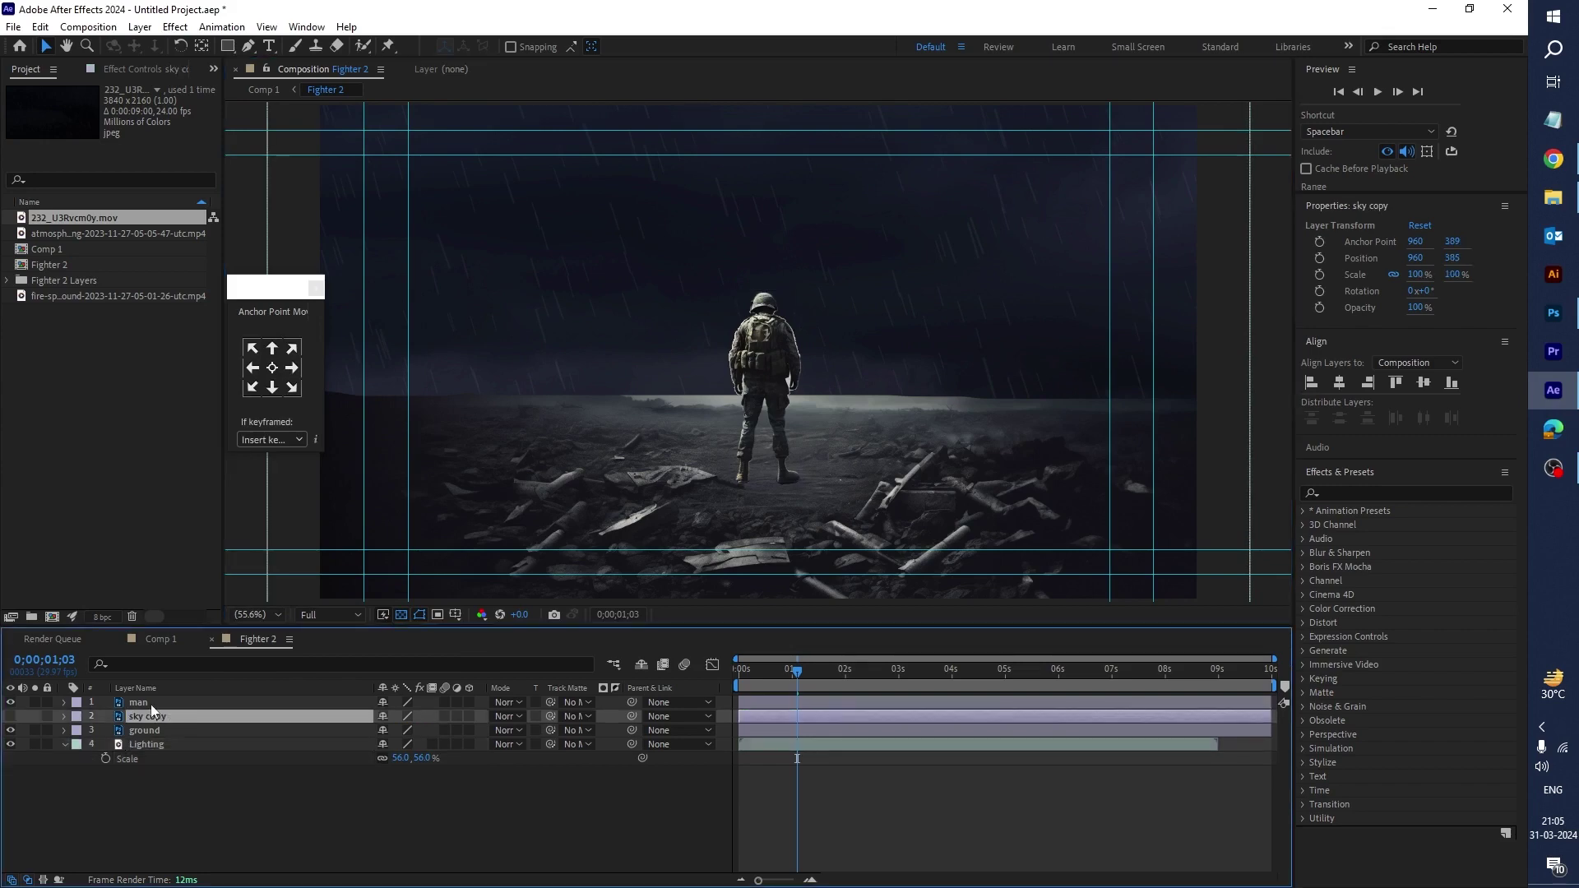
{"action": "left_click", "coordinate": [10, 716]}
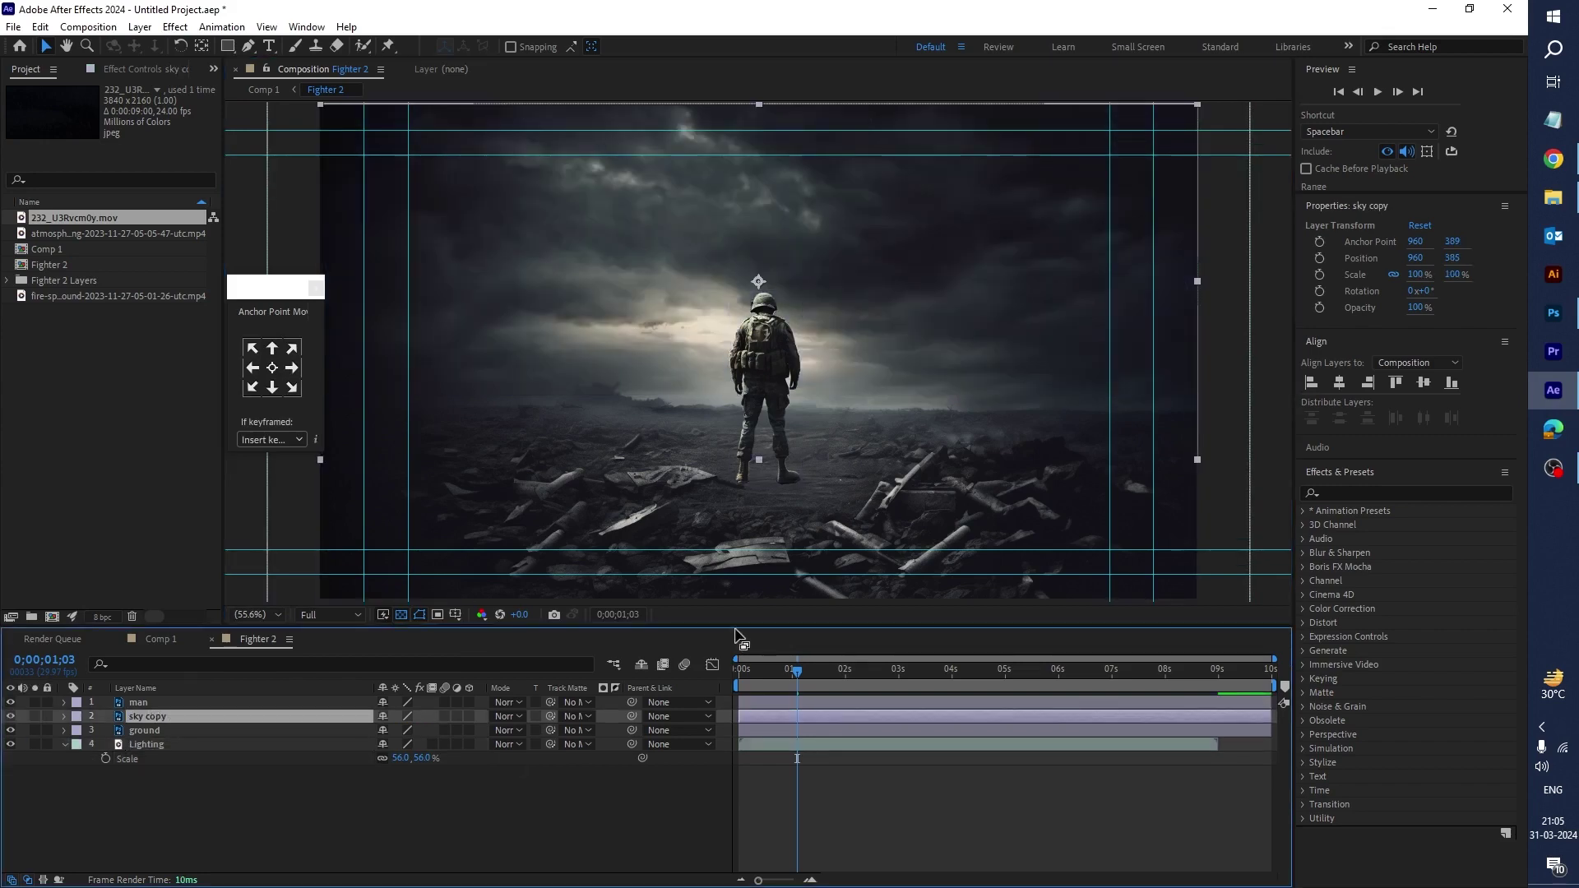
{"action": "mouse_move", "coordinate": [733, 627]}
{"action": "left_mouse_down"}
{"action": "mouse_move", "coordinate": [732, 609]}
{"action": "mouse_move", "coordinate": [749, 656]}
{"action": "mouse_move", "coordinate": [749, 607]}
{"action": "left_mouse_up"}
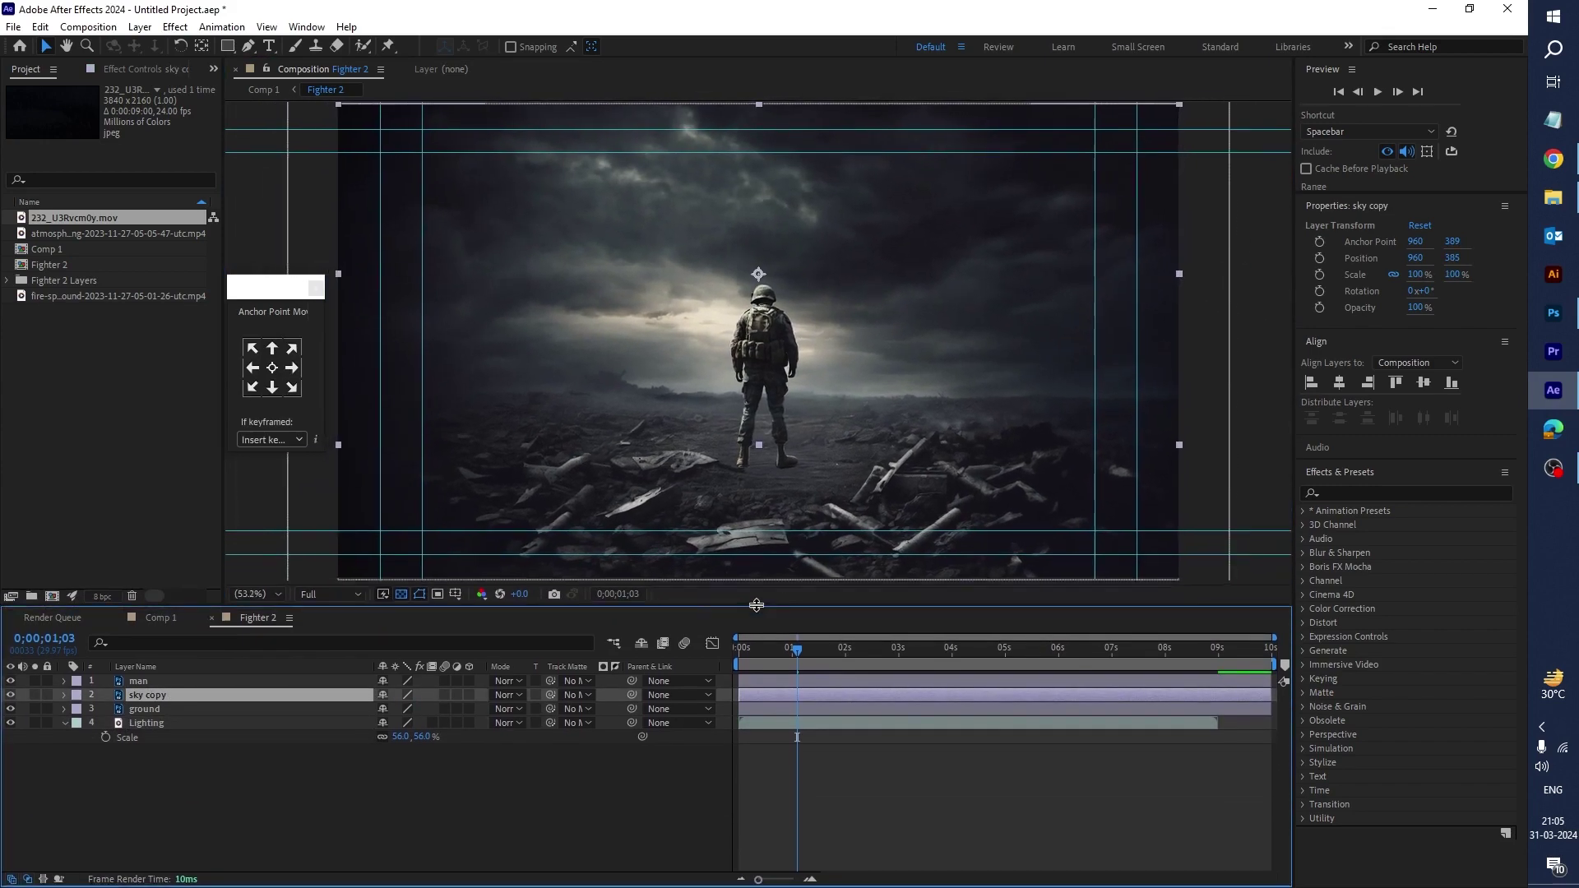
{"action": "left_click_drag", "start_coordinate": [269, 294], "coordinate": [133, 363]}
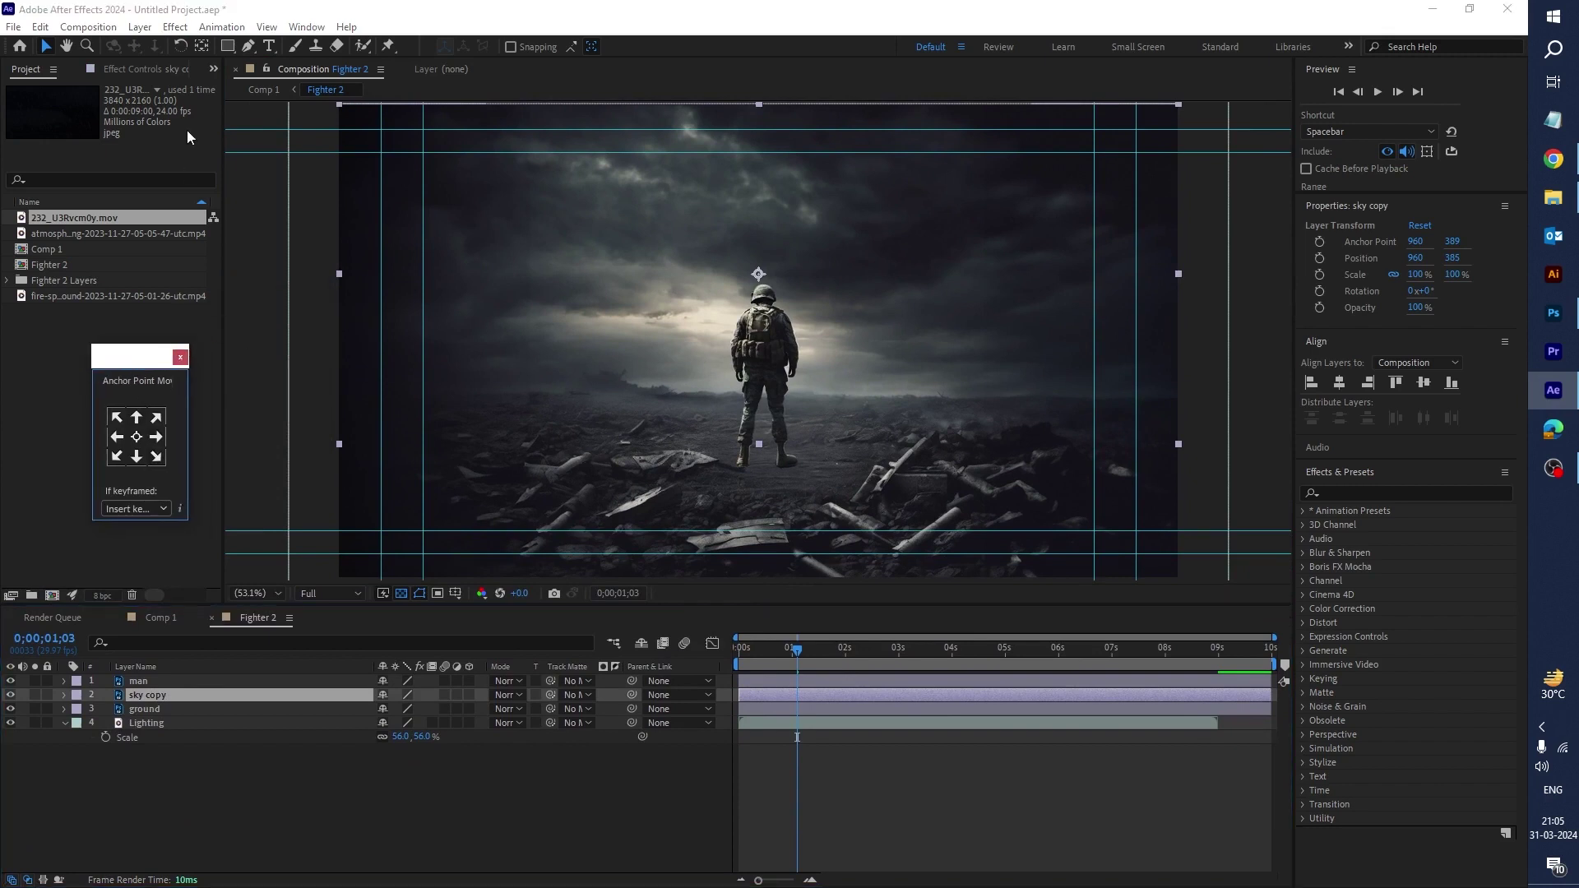
Step: Add a rectangular mask to the sky copy layer and drag its top edge down toward the horizon
{"action": "double_click", "coordinate": [229, 47]}
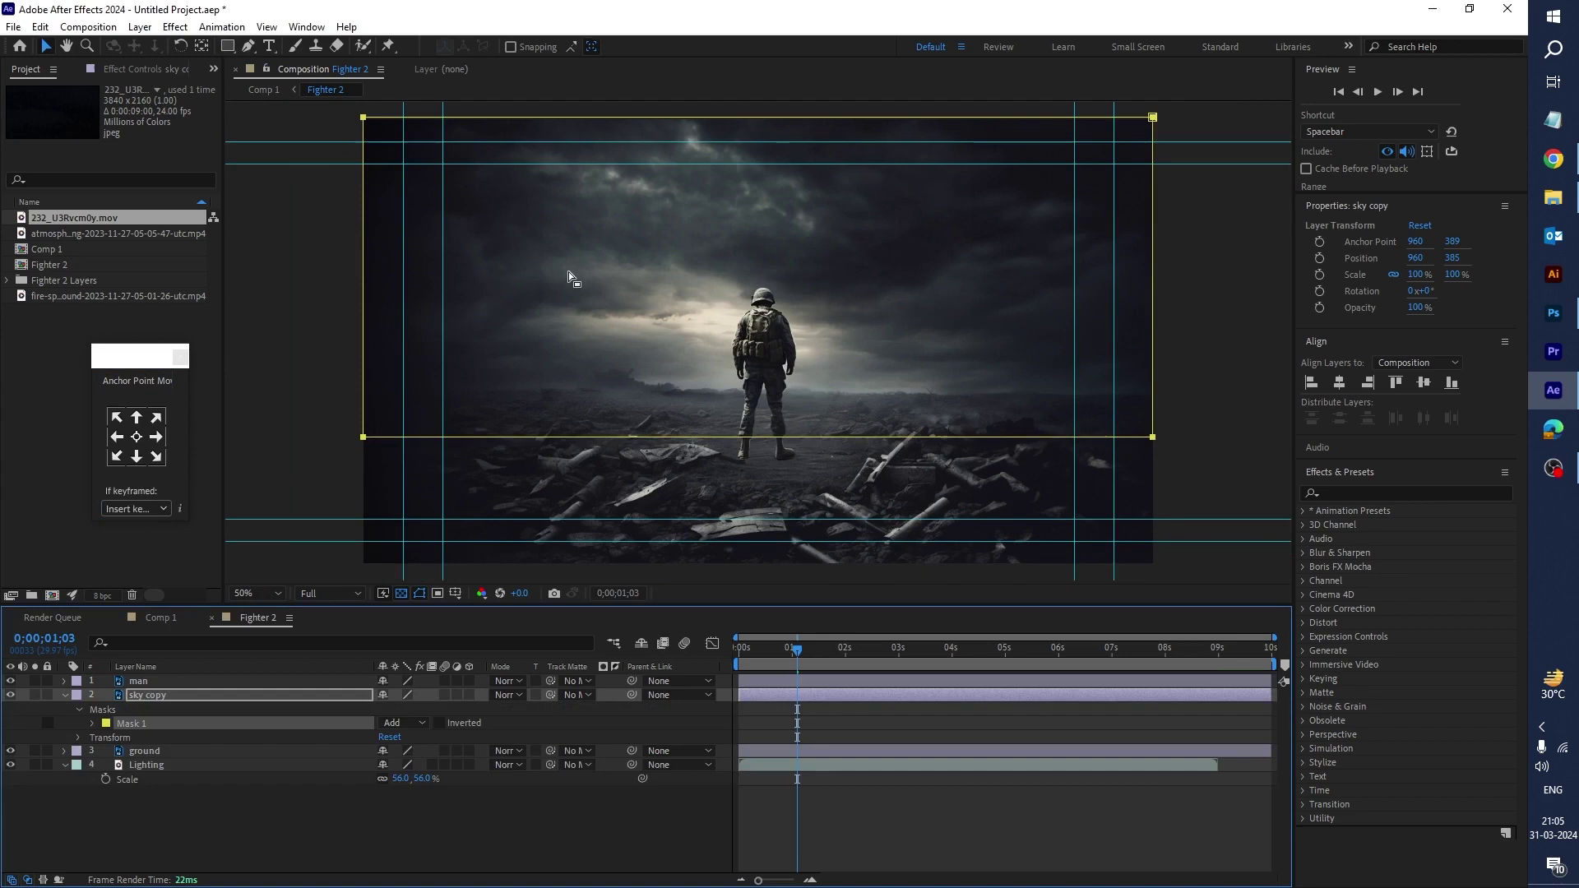
{"action": "left_click_drag", "start_coordinate": [742, 246], "coordinate": [733, 301]}
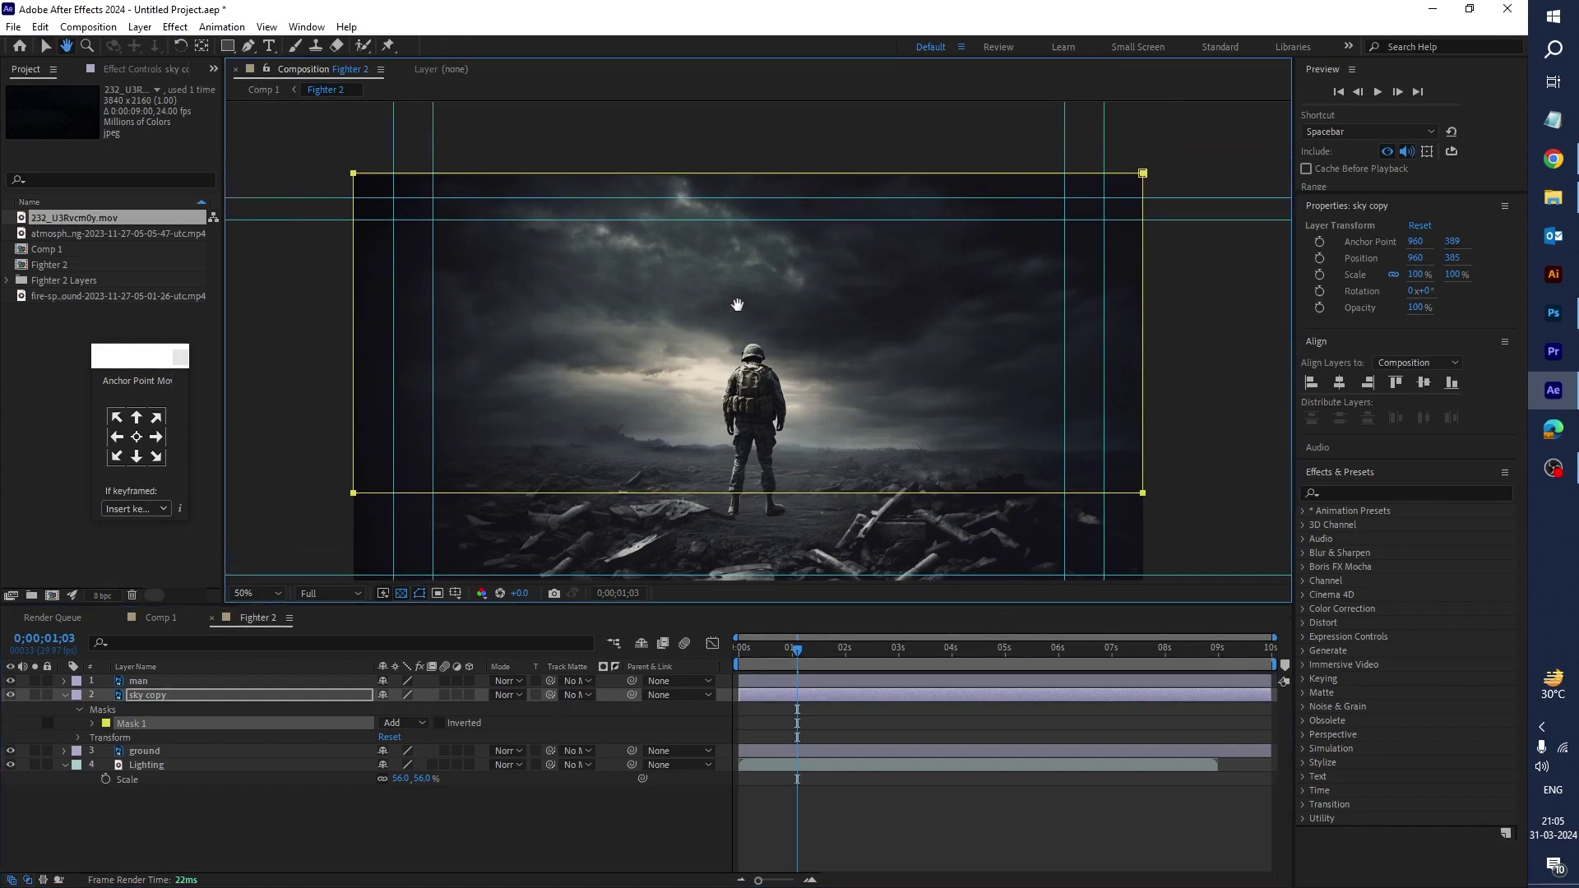
{"action": "left_click_drag", "start_coordinate": [313, 141], "coordinate": [1226, 220]}
{"action": "left_click_drag", "start_coordinate": [1143, 174], "coordinate": [1144, 366]}
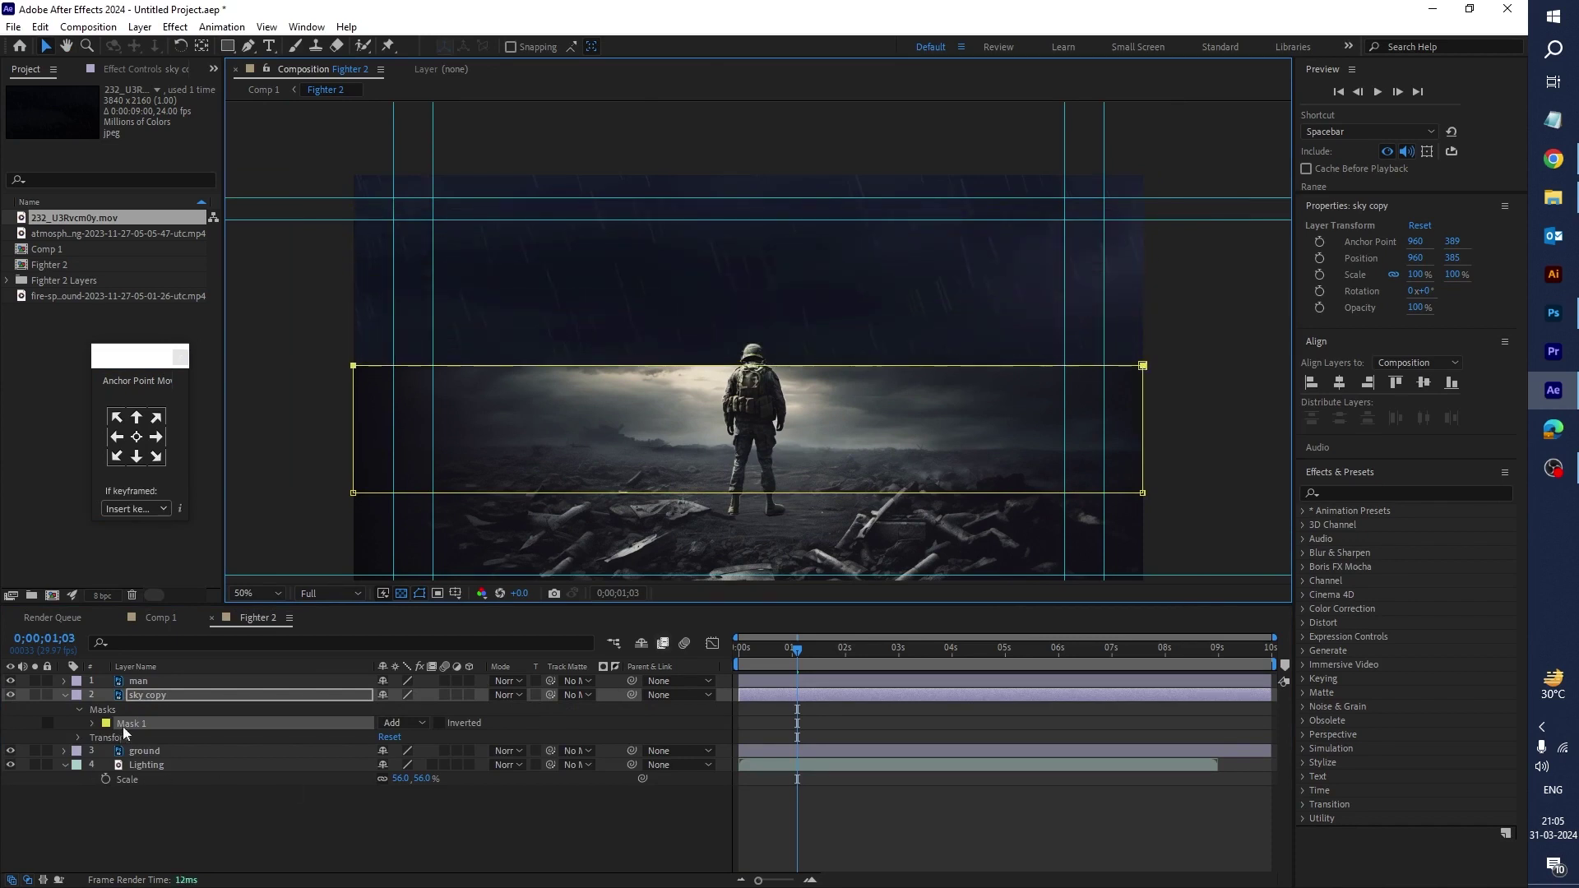
Step: Feather the sky copy mask edge by 131 pixels
{"action": "left_click", "coordinate": [141, 698]}
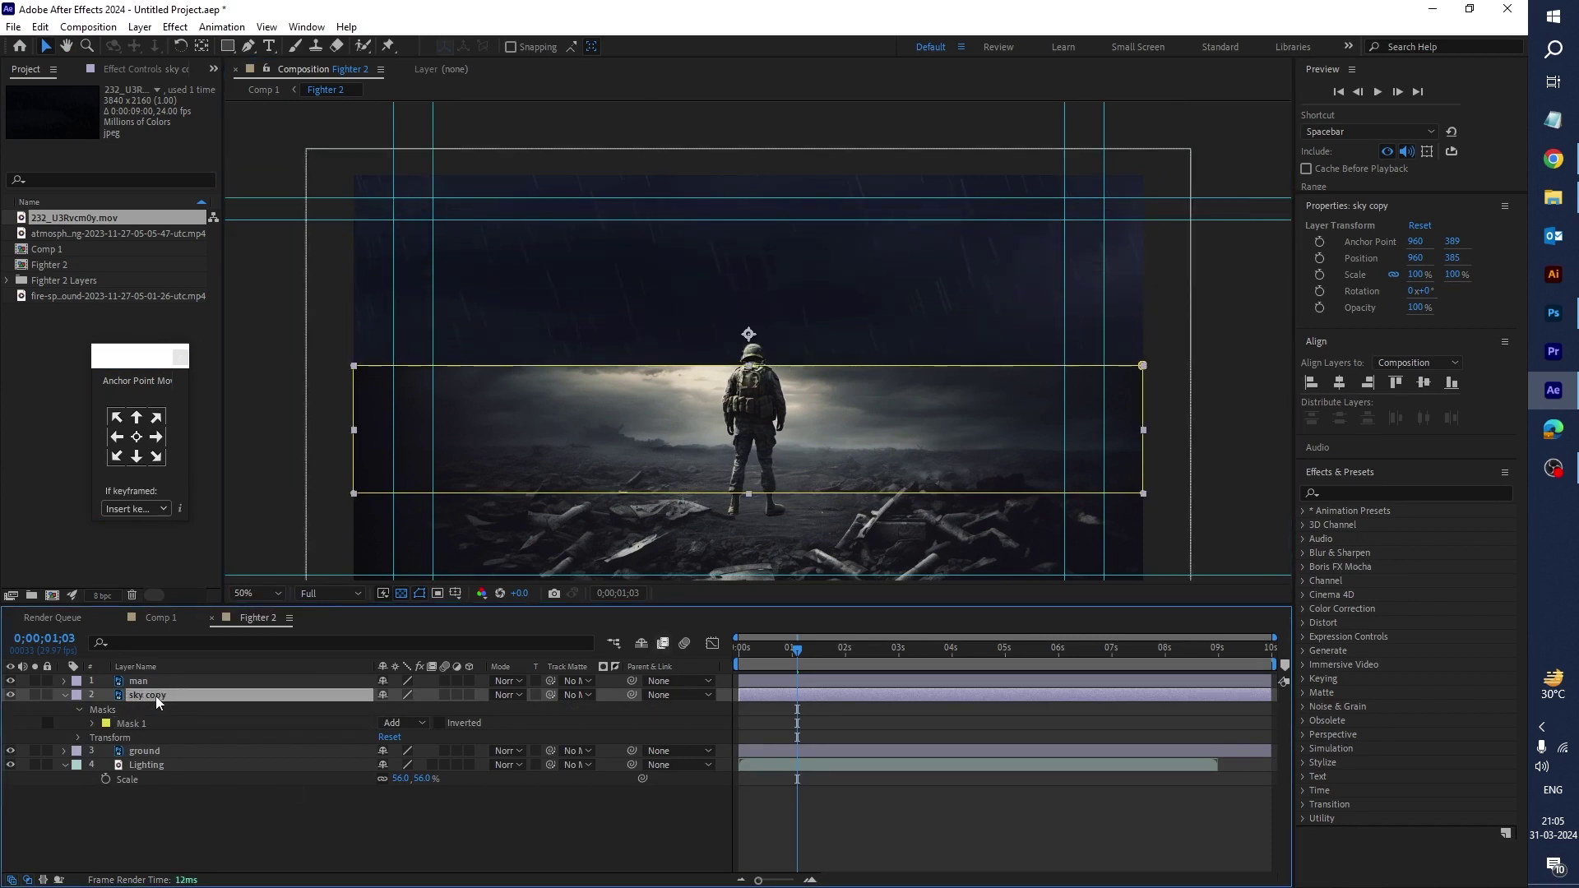
{"action": "key", "text": "f"}
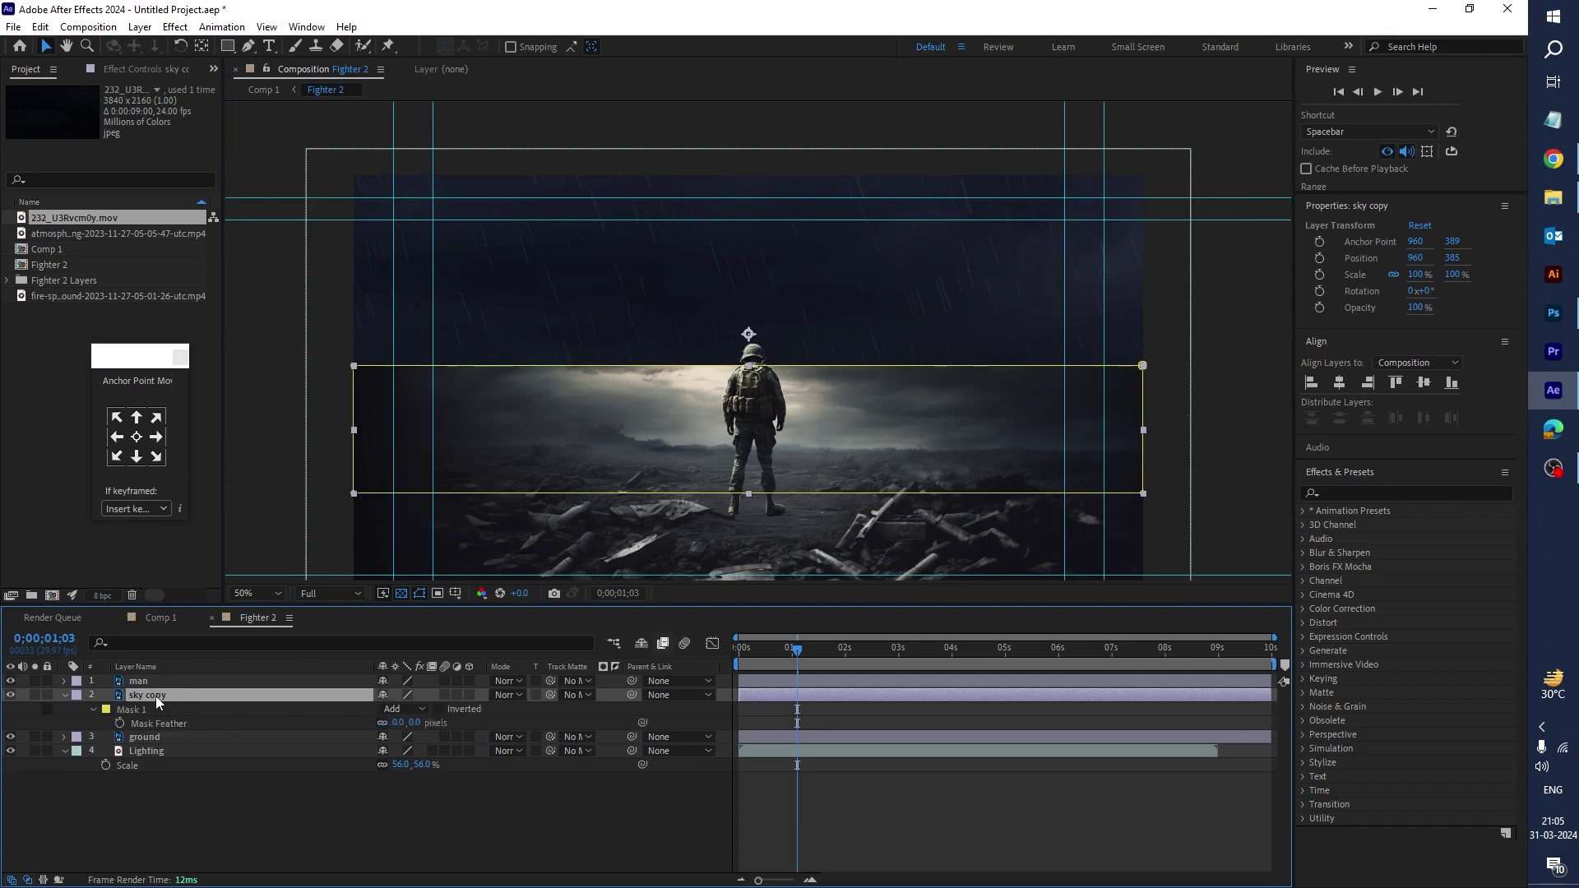
{"action": "left_click", "coordinate": [172, 724]}
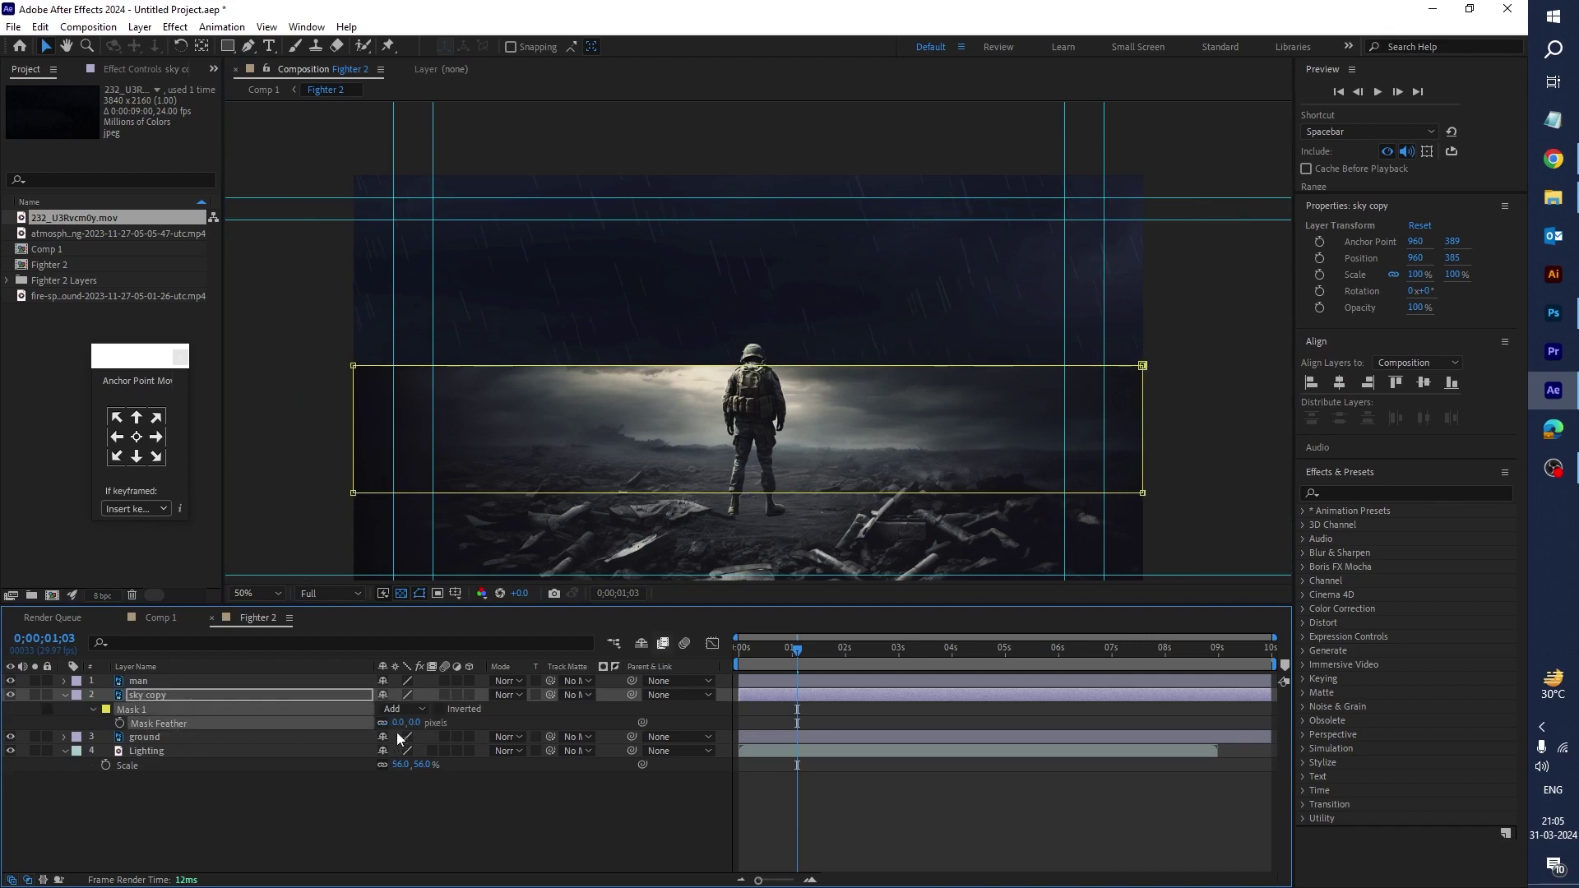
{"action": "left_click_drag", "start_coordinate": [397, 726], "coordinate": [501, 723]}
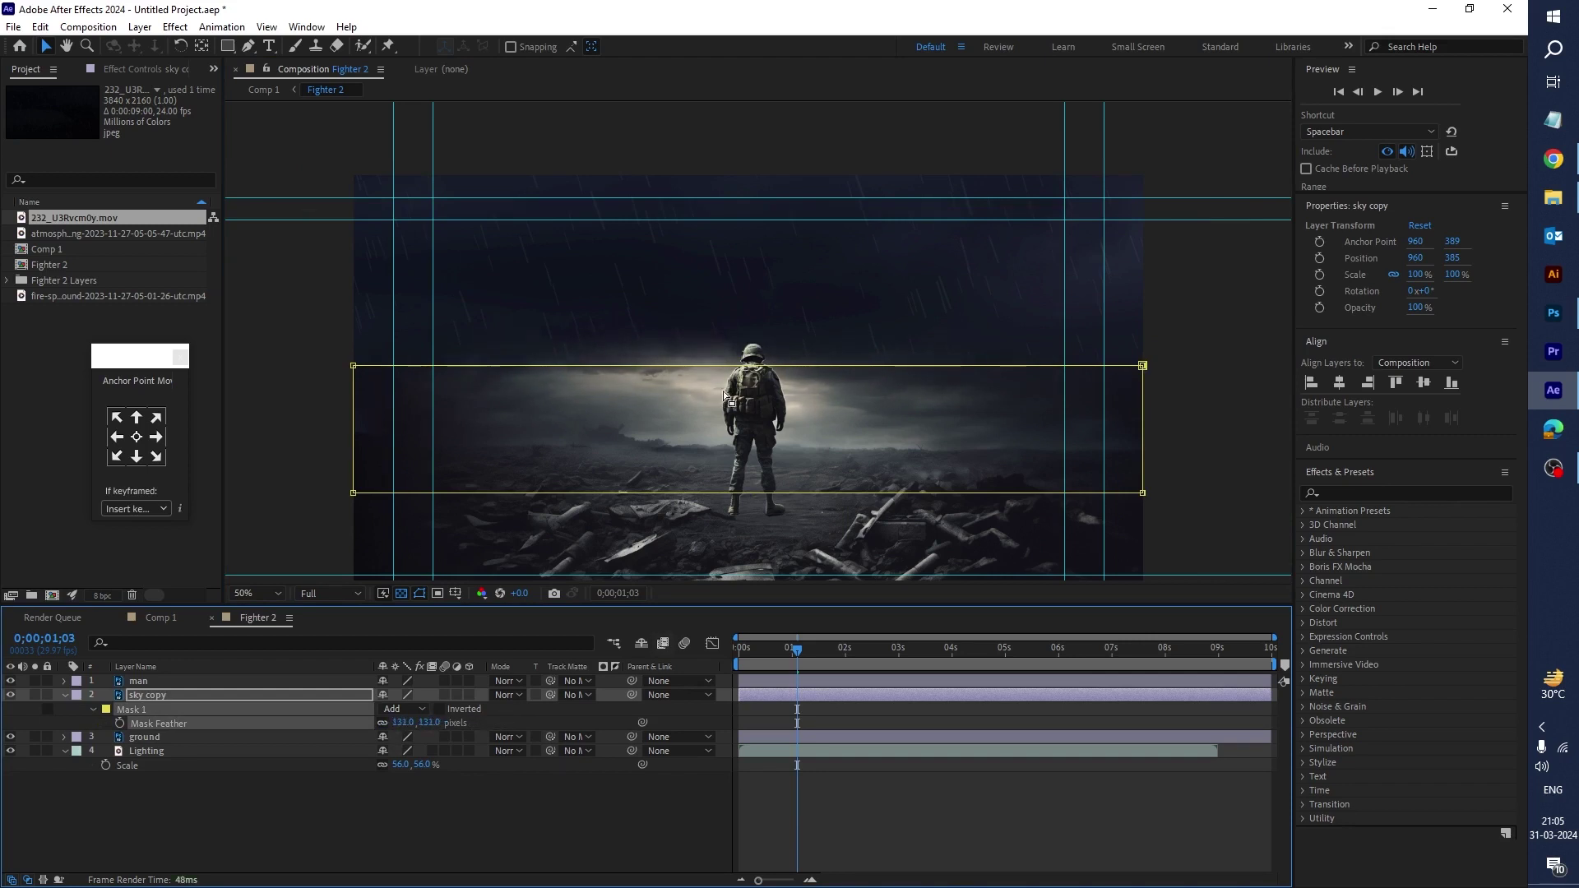
Step: Select both top mask vertices and lower them a little further
{"action": "left_click", "coordinate": [354, 367]}
{"action": "left_click", "coordinate": [1143, 365]}
{"action": "left_click_drag", "start_coordinate": [1143, 367], "coordinate": [1144, 387]}
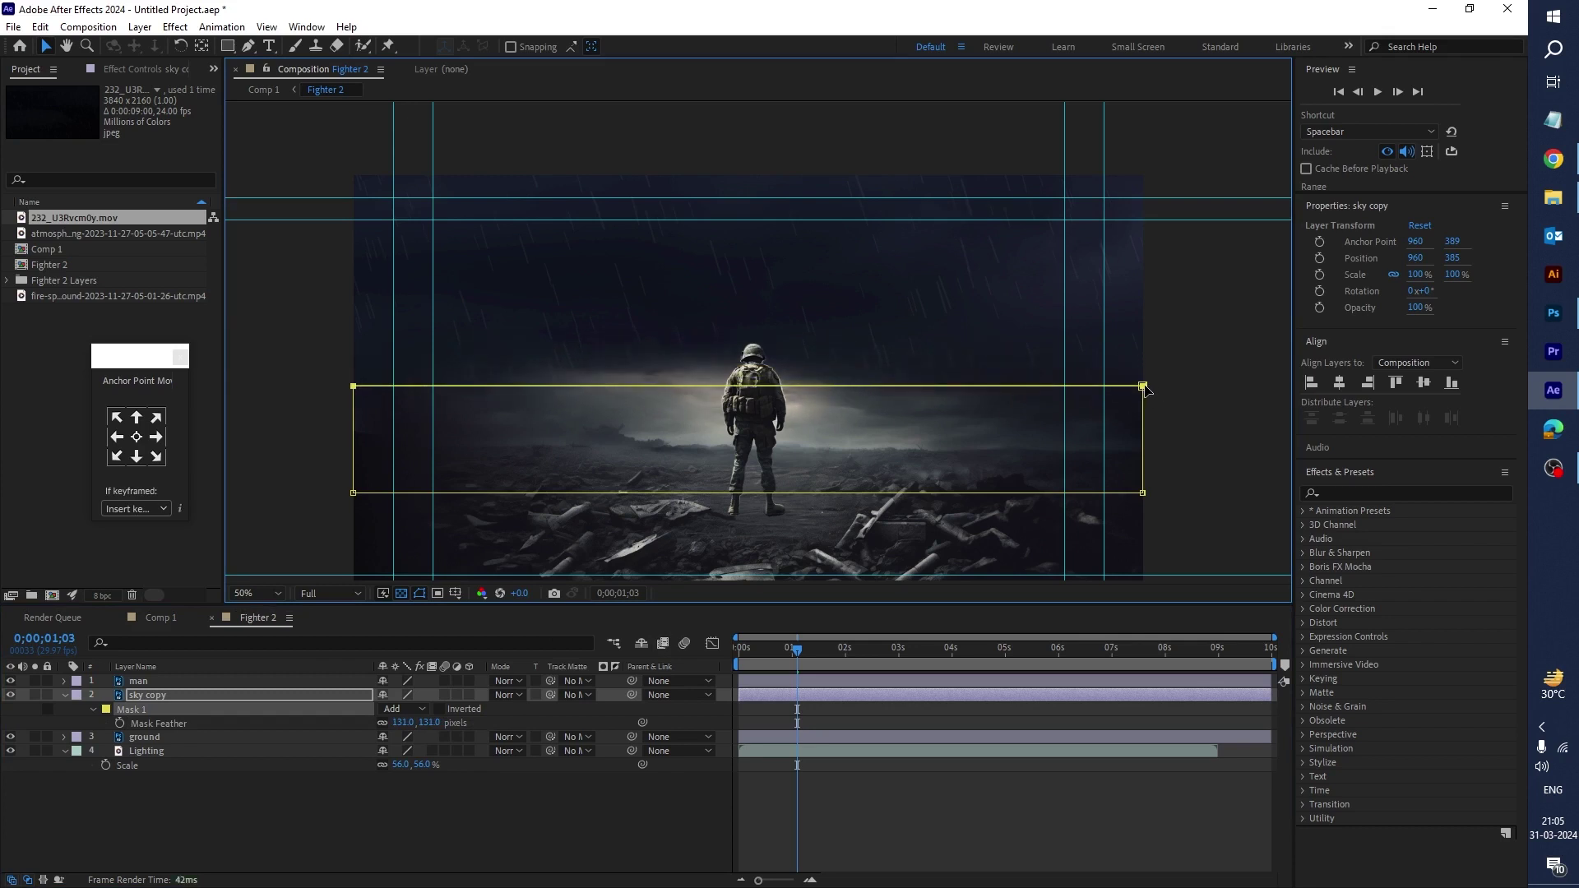
Step: Apply Hue/Saturation to the Lighting layer and set Master Saturation to -100, turning it grey
{"action": "left_click", "coordinate": [269, 593]}
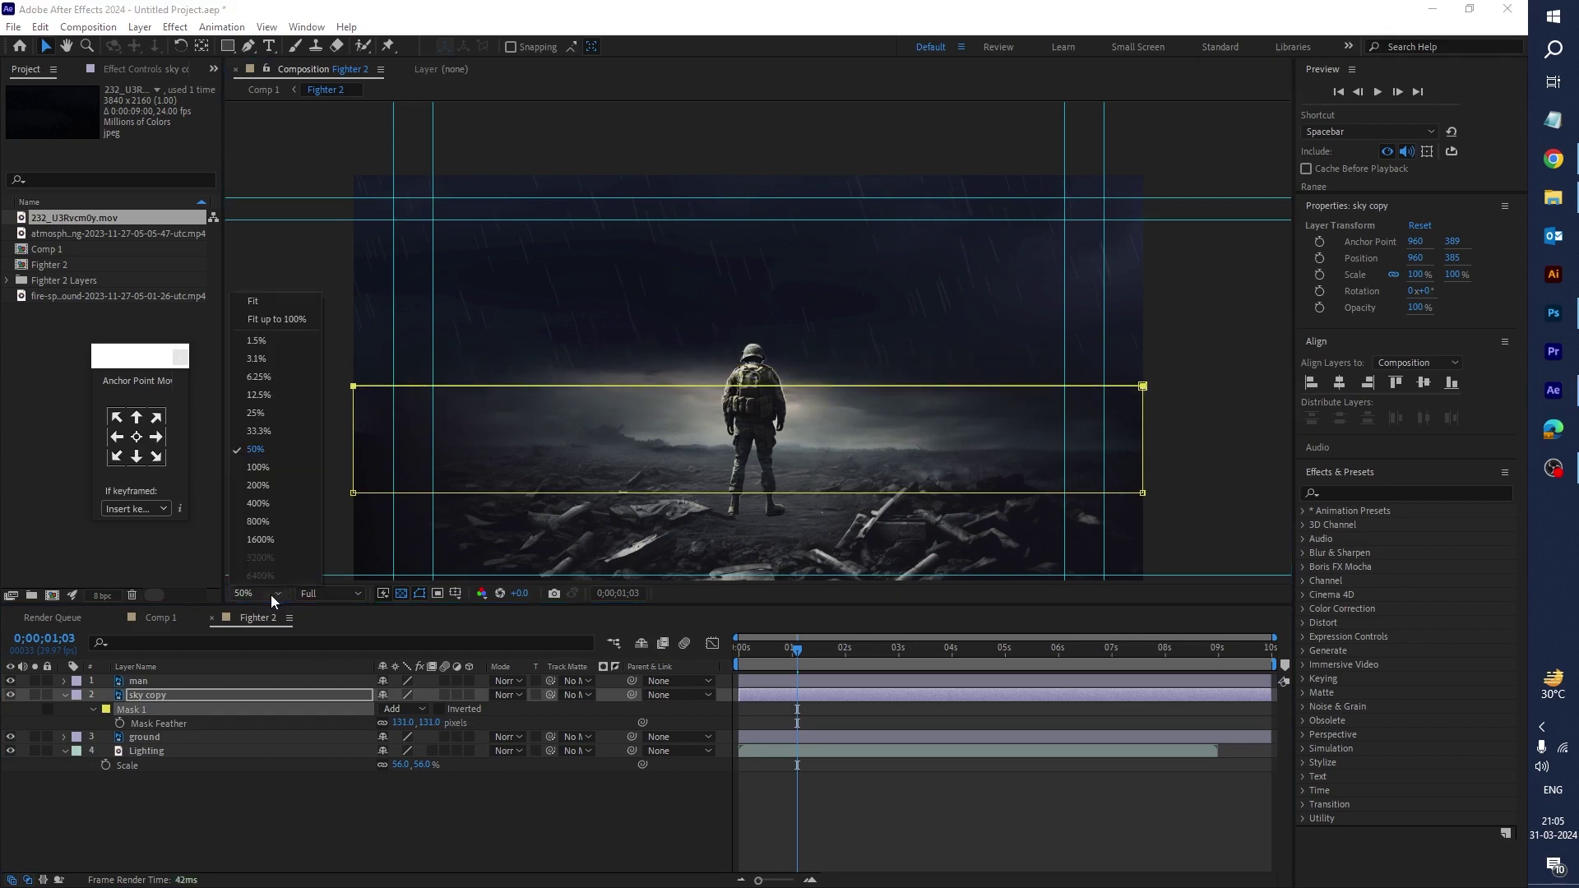
{"action": "left_click", "coordinate": [279, 304]}
{"action": "left_click", "coordinate": [800, 749]}
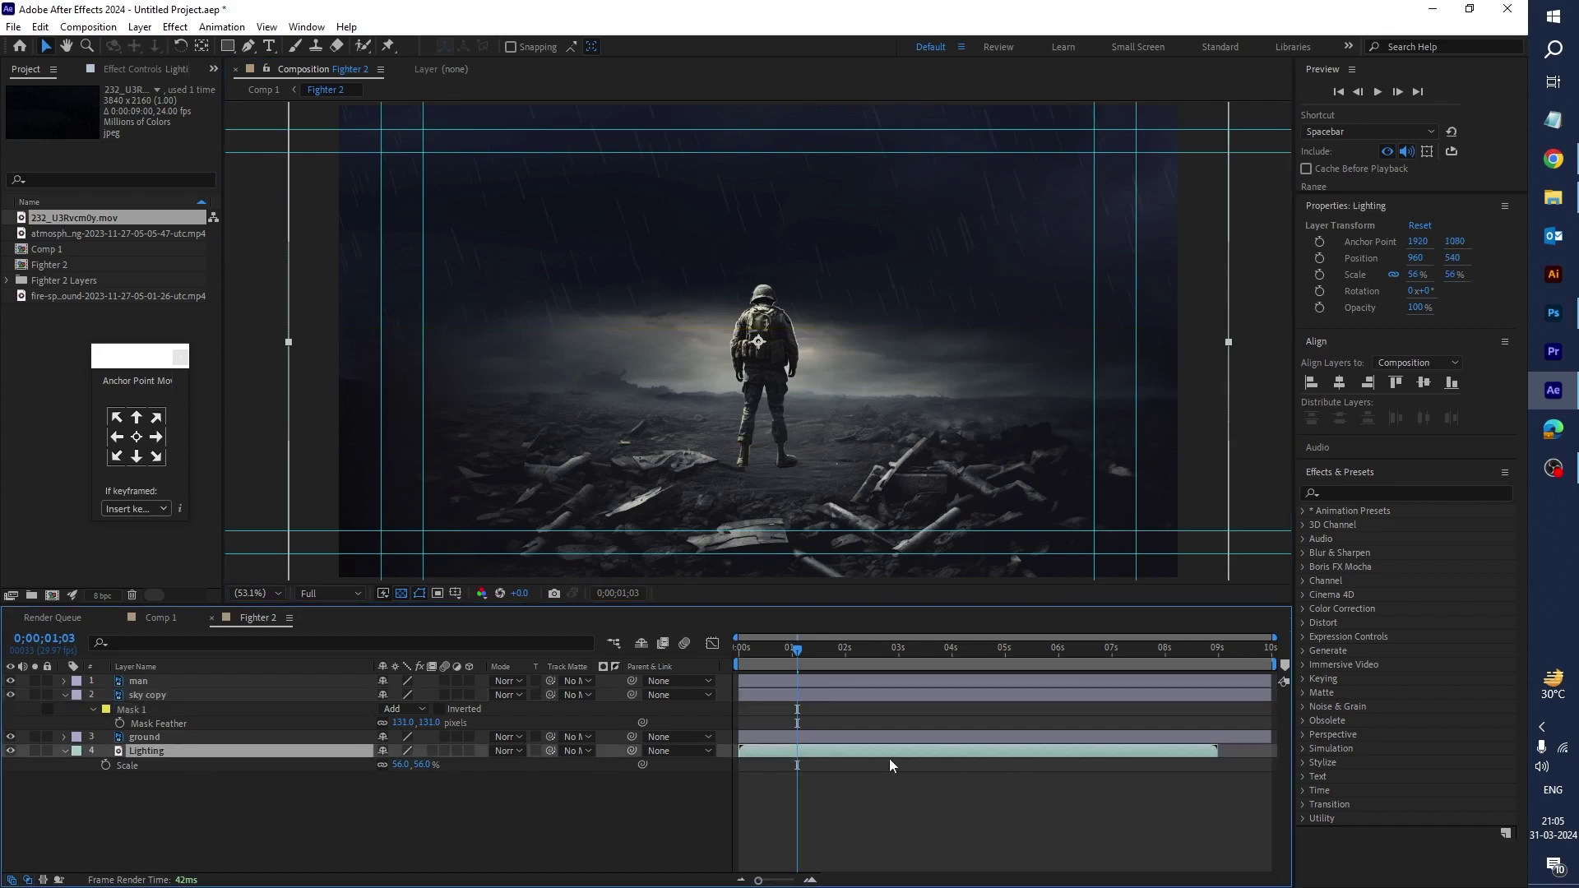
{"action": "left_click", "coordinate": [1334, 493]}
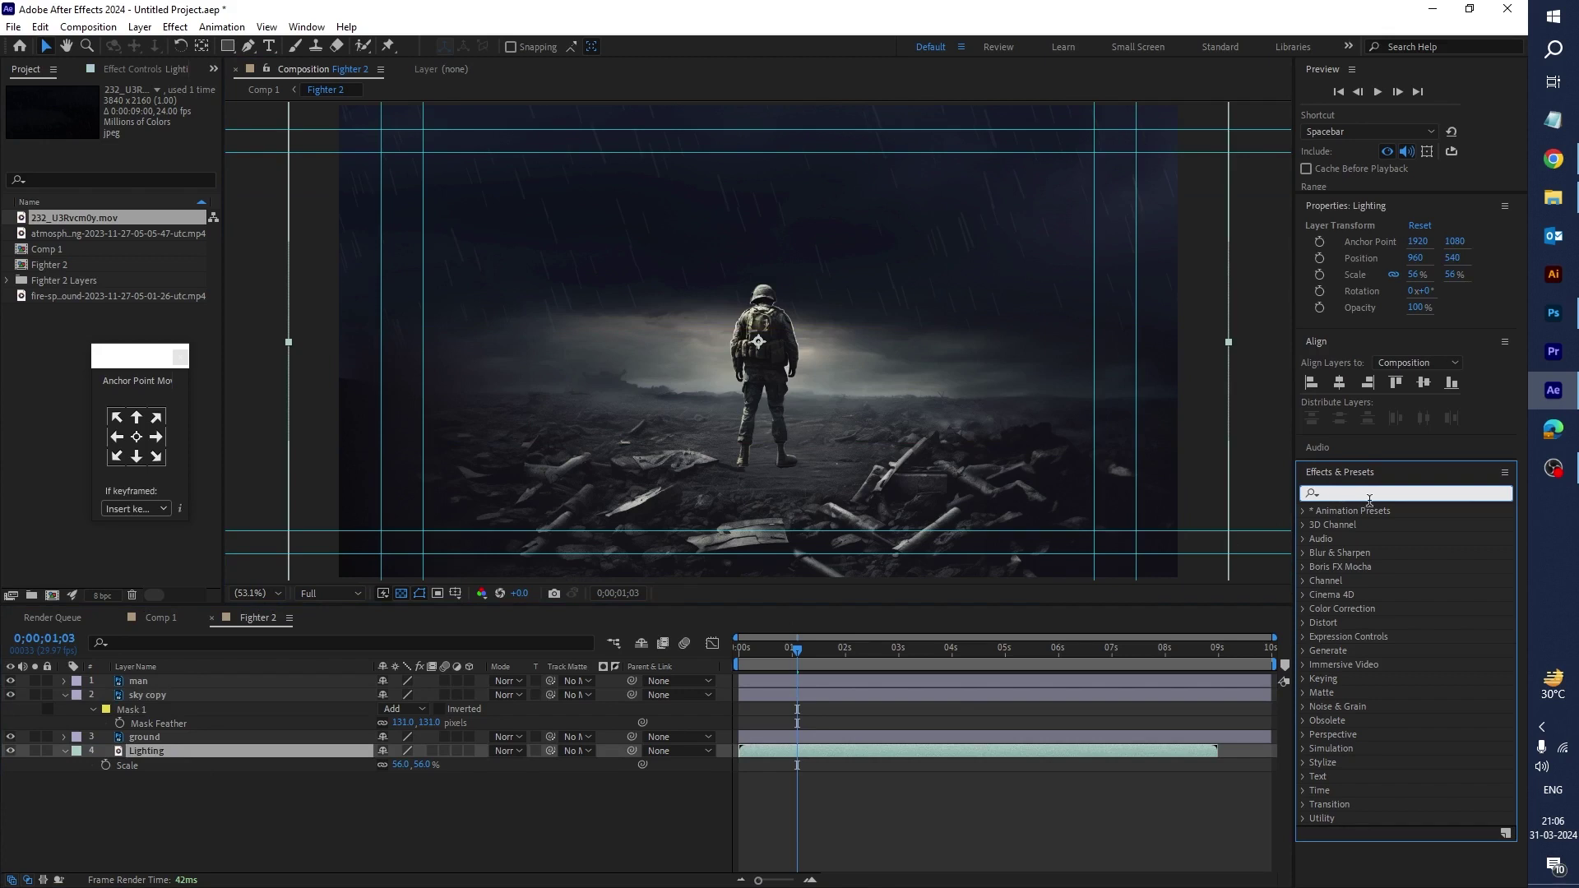
{"action": "type", "text": "hu"}
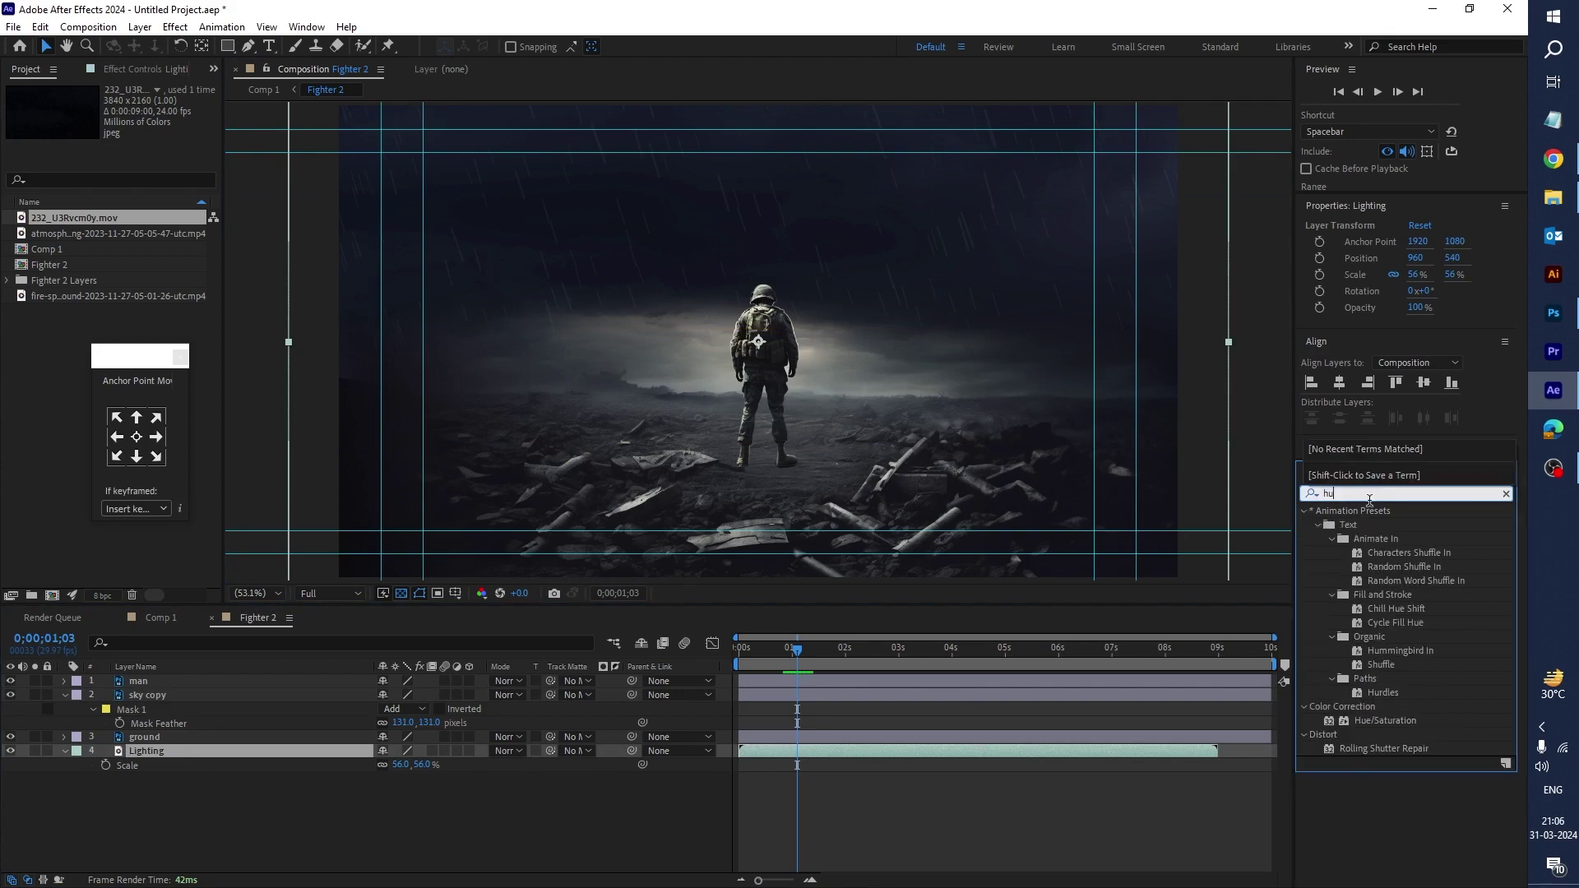
{"action": "type", "text": "e"}
{"action": "left_click", "coordinate": [1386, 598]}
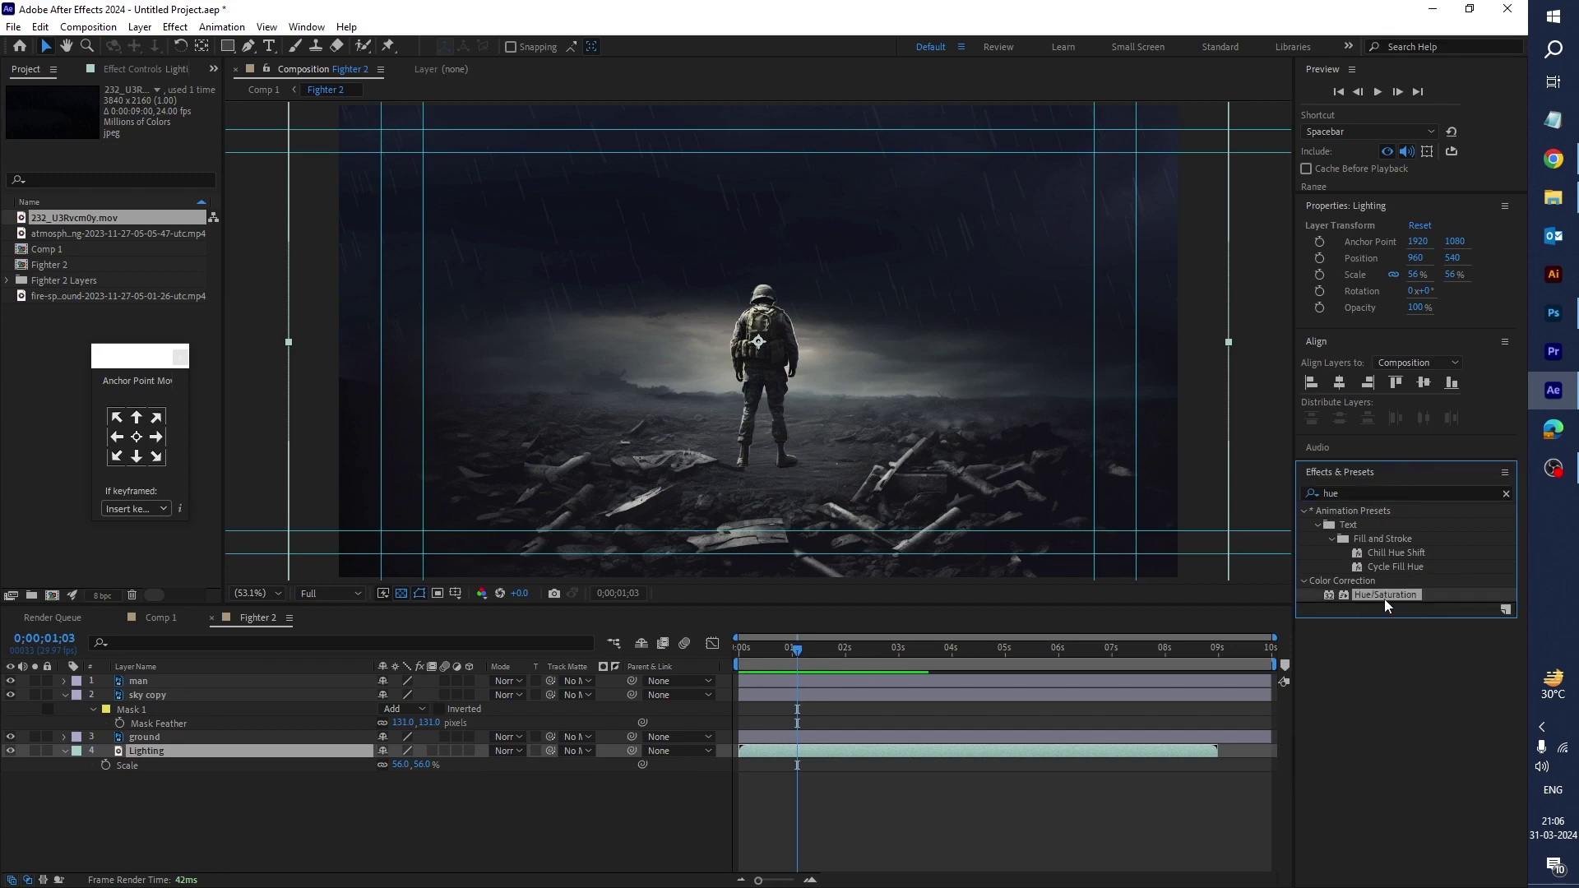
{"action": "left_click_drag", "start_coordinate": [1385, 599], "coordinate": [886, 752]}
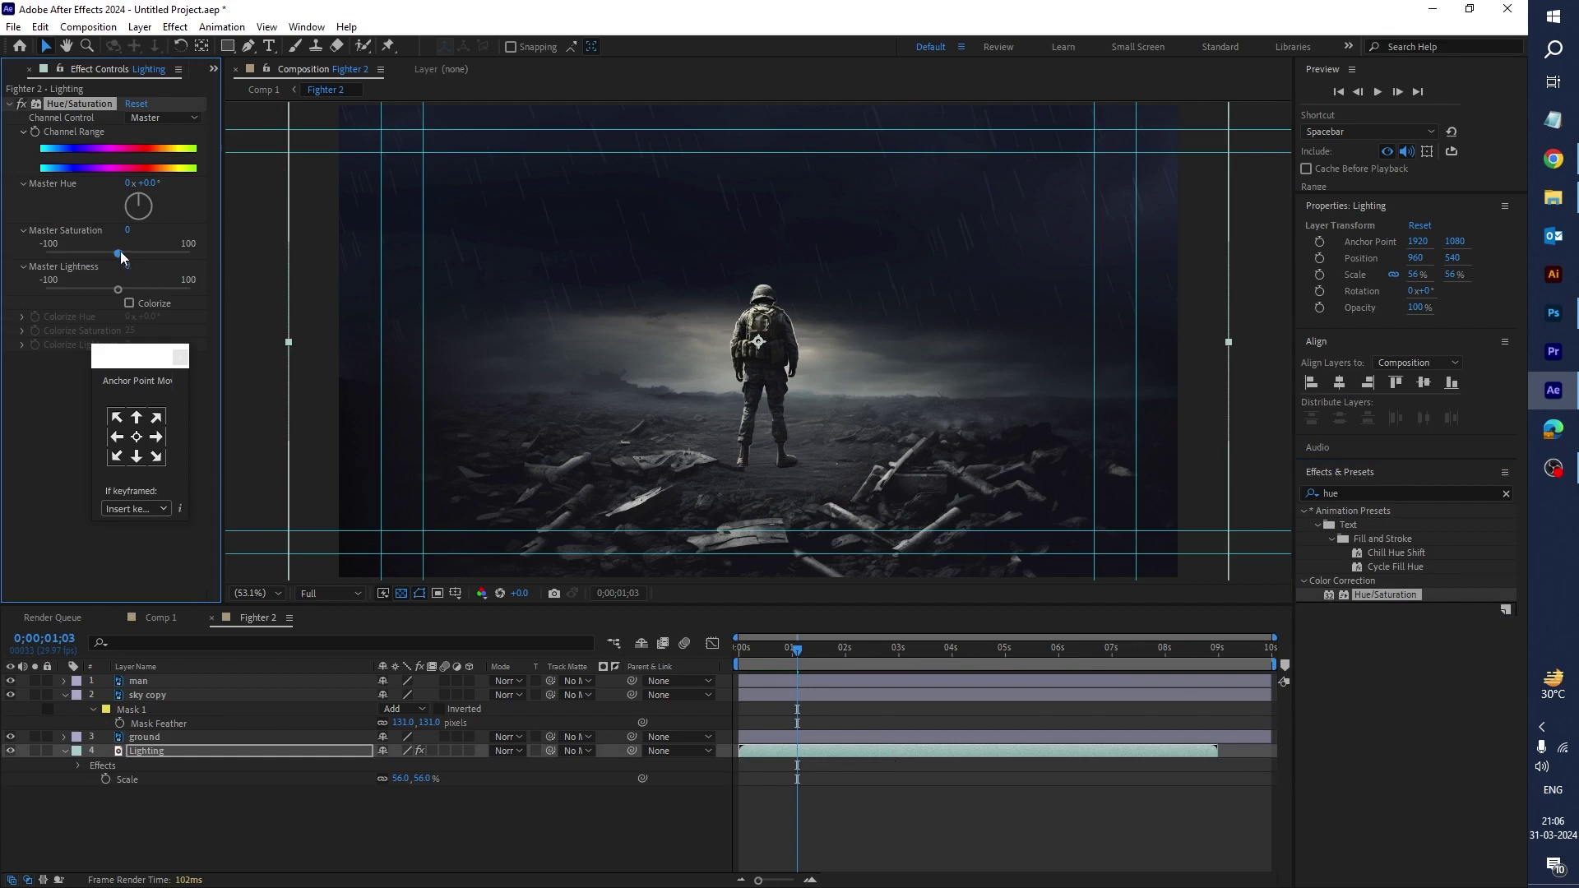
{"action": "left_click_drag", "start_coordinate": [116, 254], "coordinate": [19, 250]}
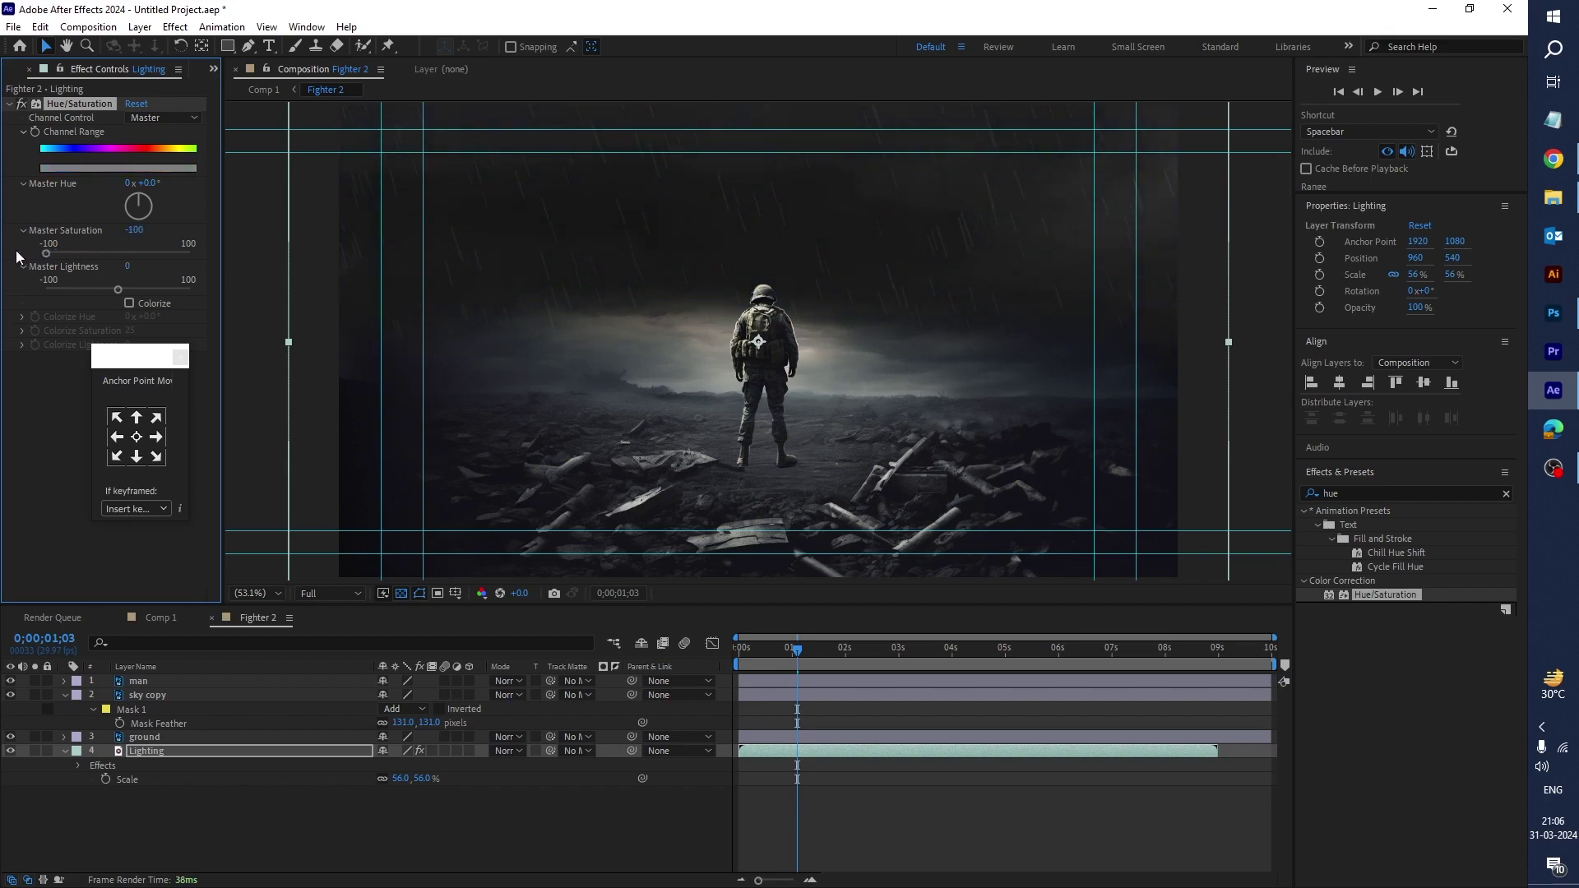
{"action": "mouse_move", "coordinate": [796, 652]}
{"action": "left_mouse_down"}
{"action": "mouse_move", "coordinate": [910, 658]}
{"action": "mouse_move", "coordinate": [782, 663]}
{"action": "mouse_move", "coordinate": [861, 670]}
{"action": "mouse_move", "coordinate": [791, 676]}
{"action": "left_mouse_up"}
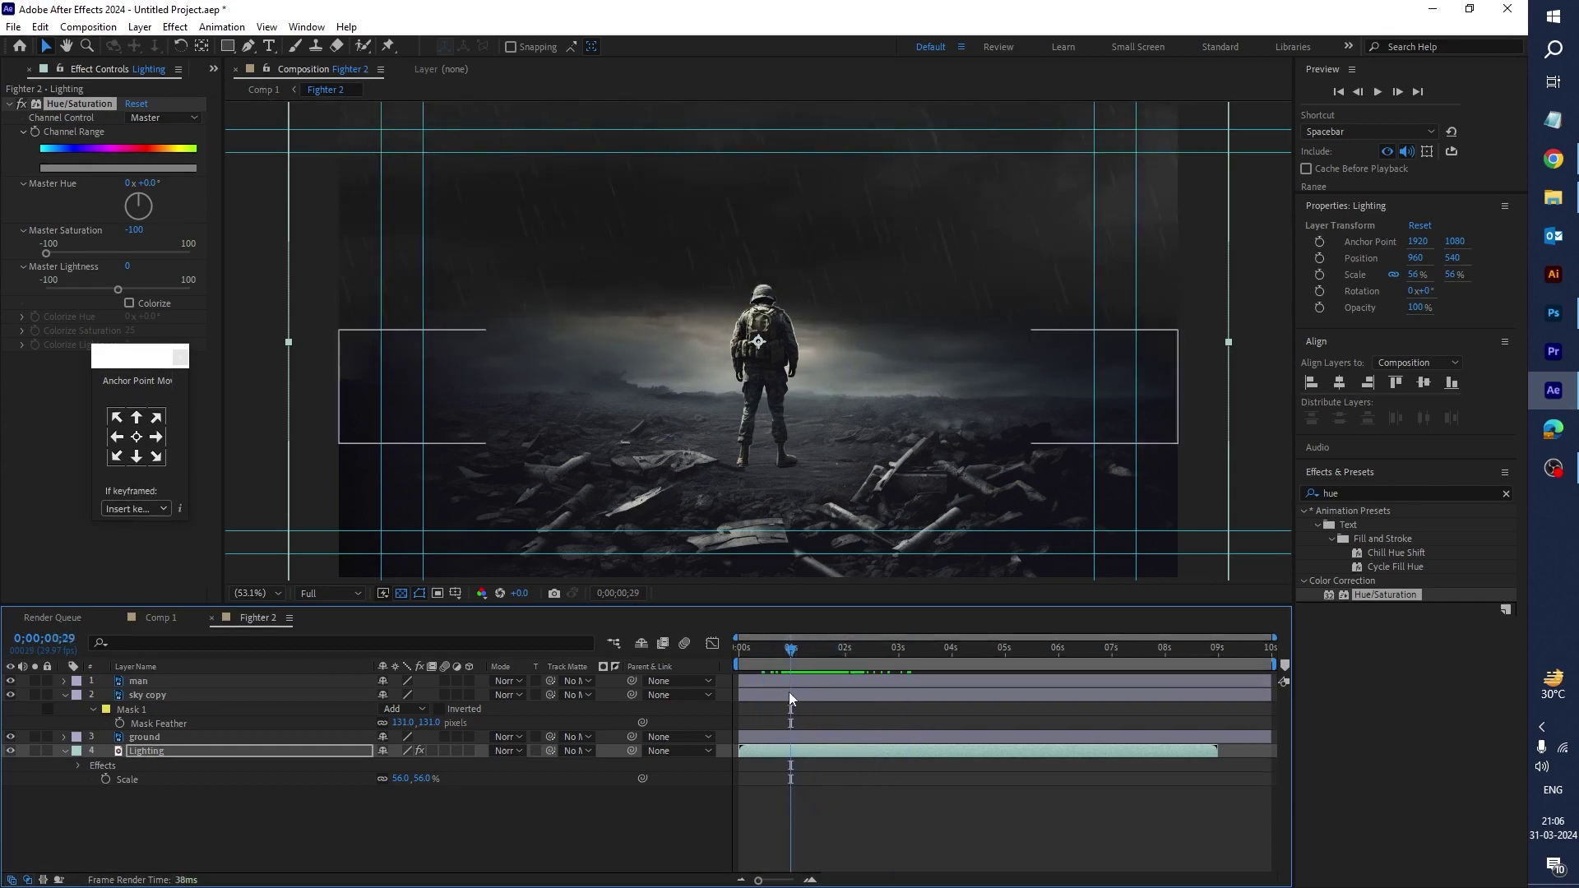
Step: Drag the top vertices of the sky copy's Mask 1 further down, then deselect everything
{"action": "left_click", "coordinate": [788, 693]}
{"action": "left_click", "coordinate": [337, 331]}
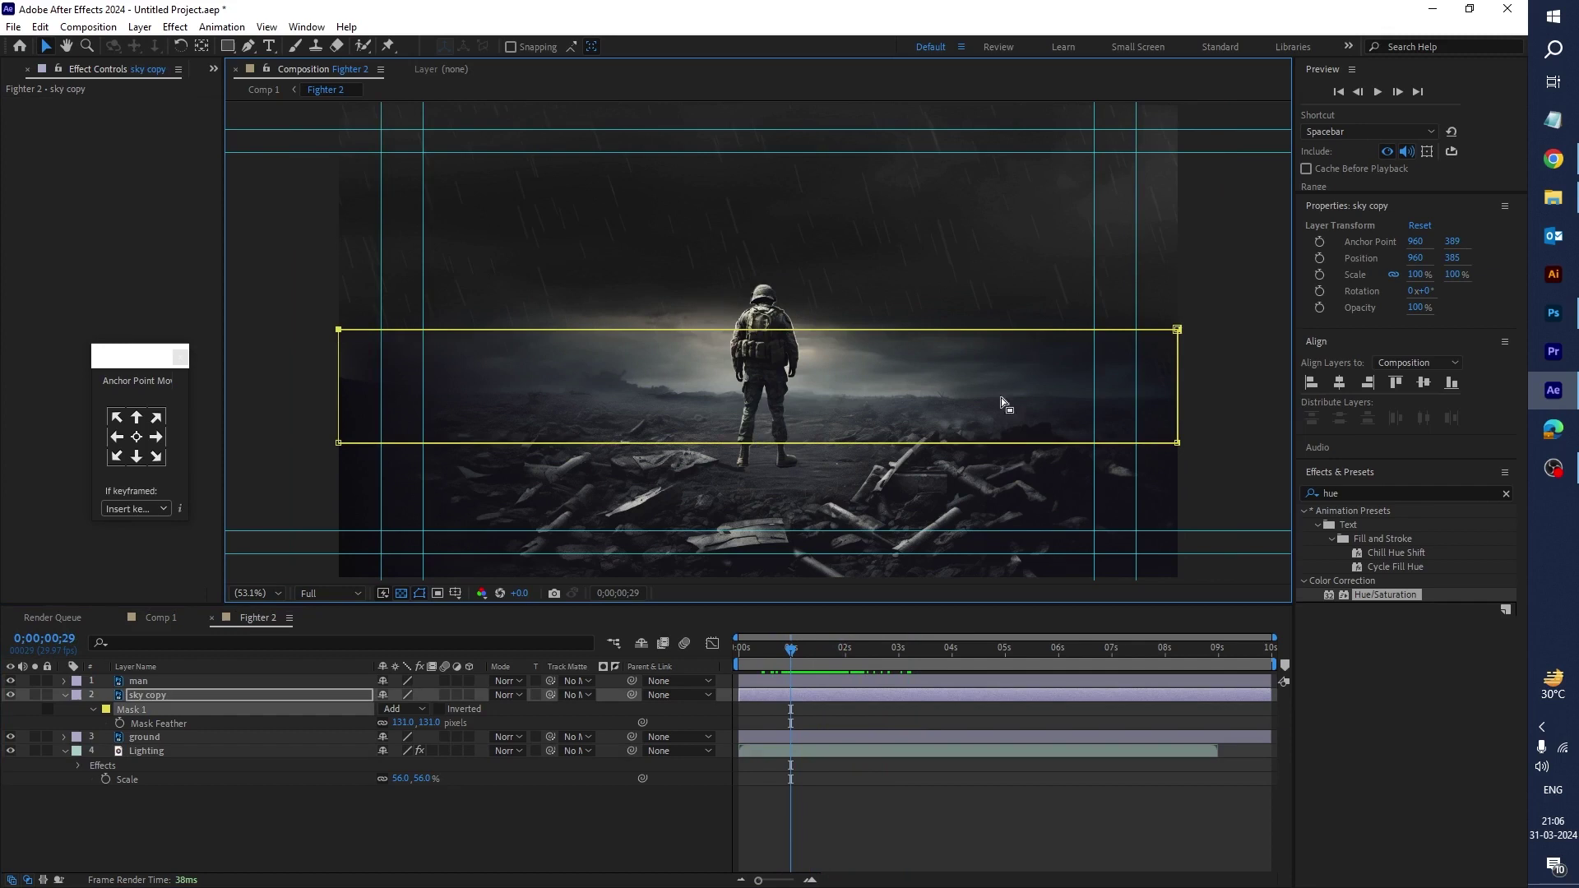
{"action": "left_click_drag", "start_coordinate": [1177, 329], "coordinate": [1178, 356]}
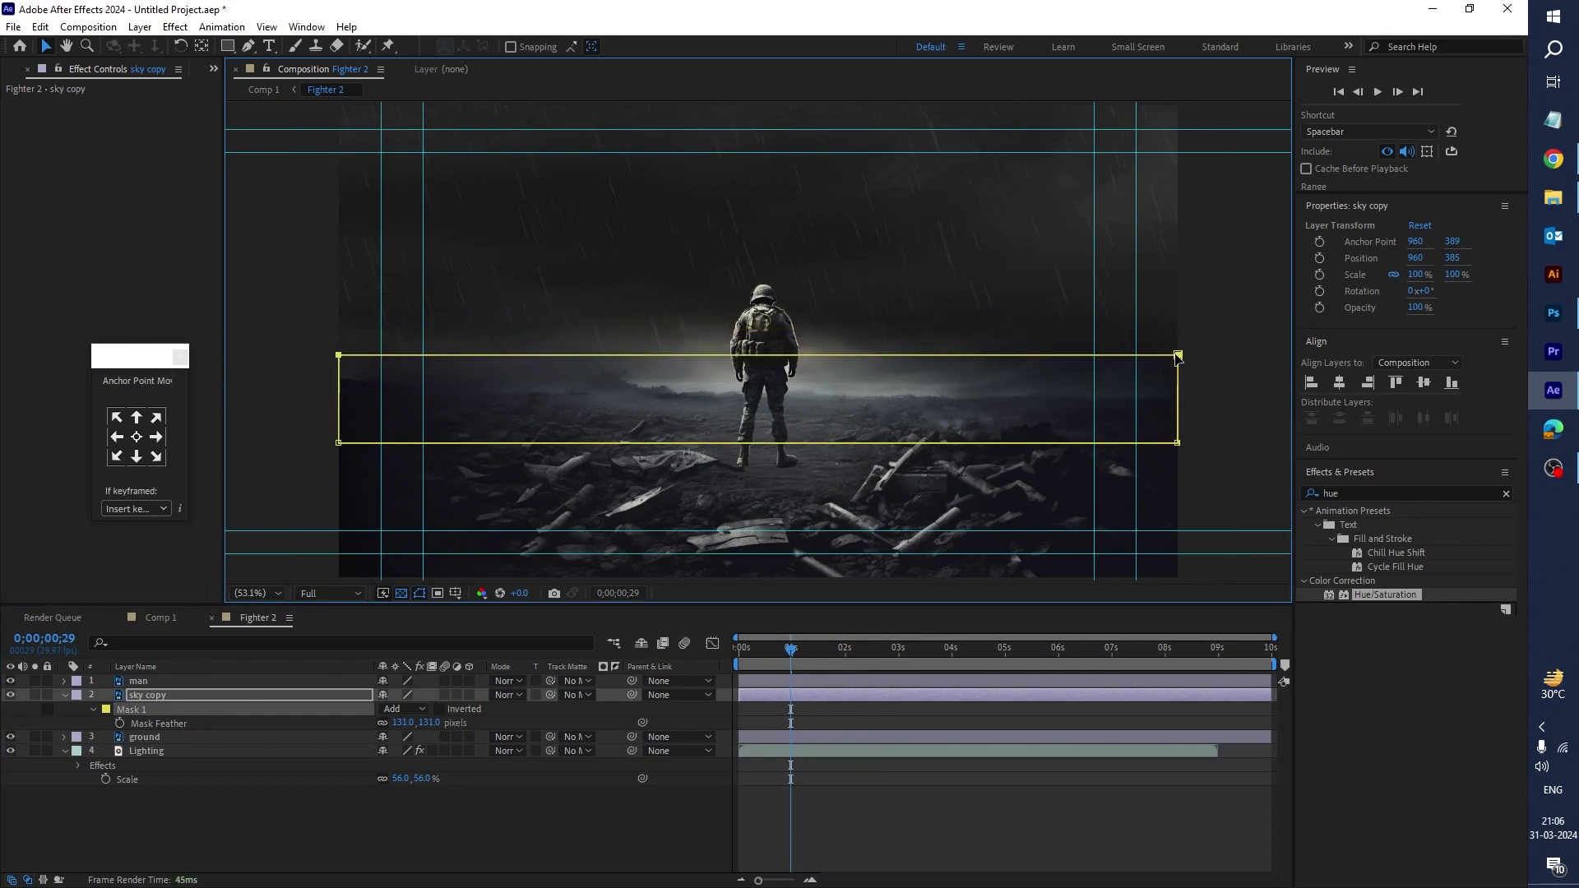
{"action": "left_click", "coordinate": [806, 719]}
{"action": "key", "text": "comma"}
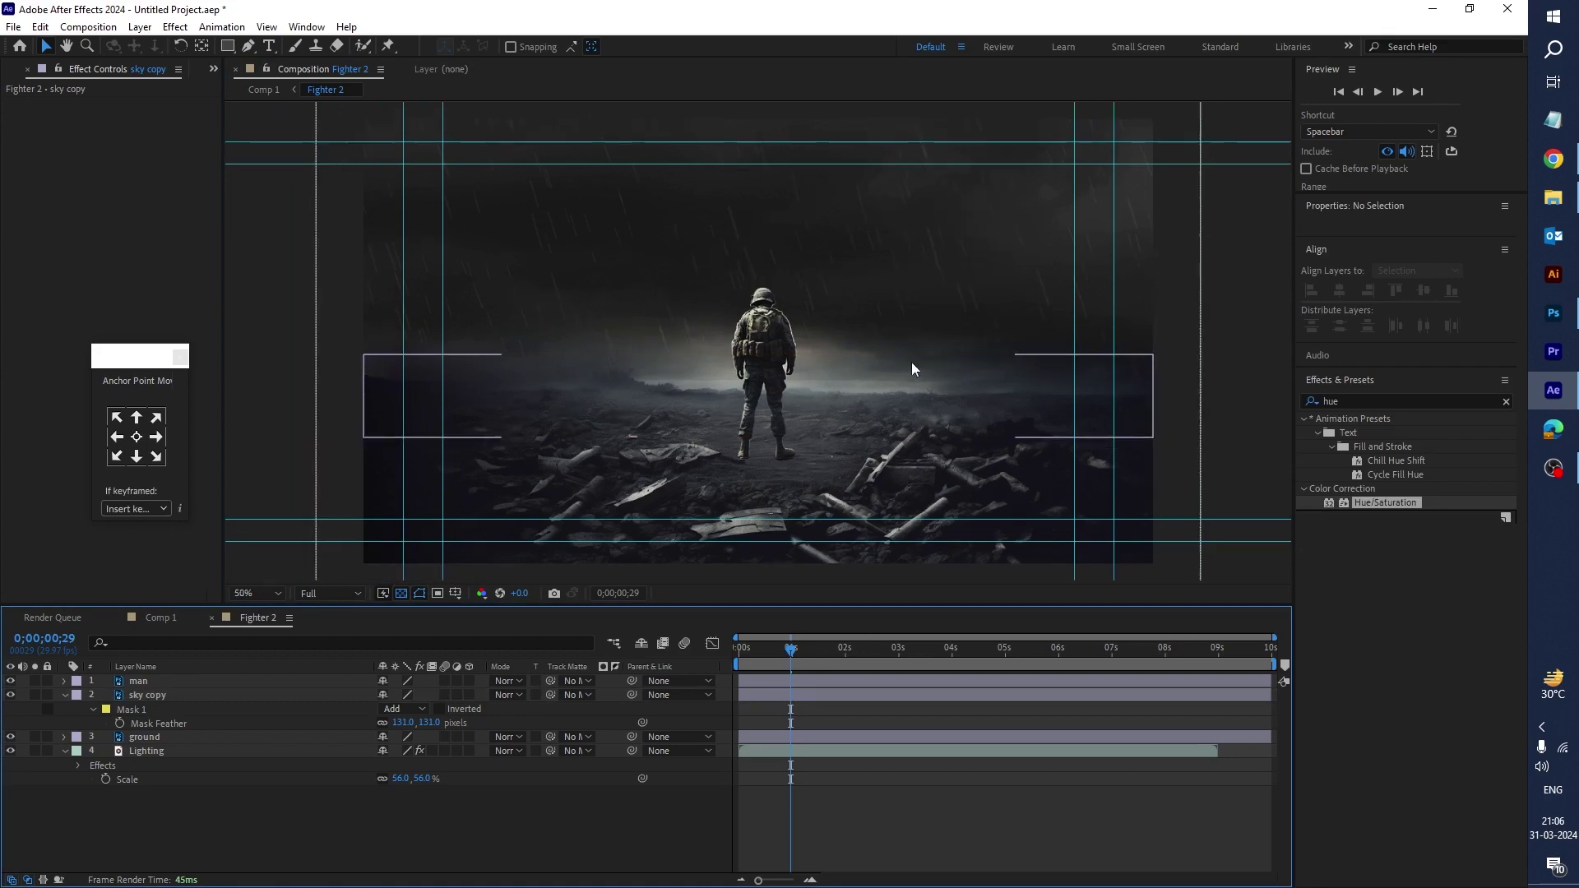
Step: Place the fire-sparks and atmospheric smoke clips together at the top of the Fighter 2 timeline
{"action": "left_click", "coordinate": [214, 68]}
{"action": "left_click", "coordinate": [241, 99]}
{"action": "left_click", "coordinate": [57, 297]}
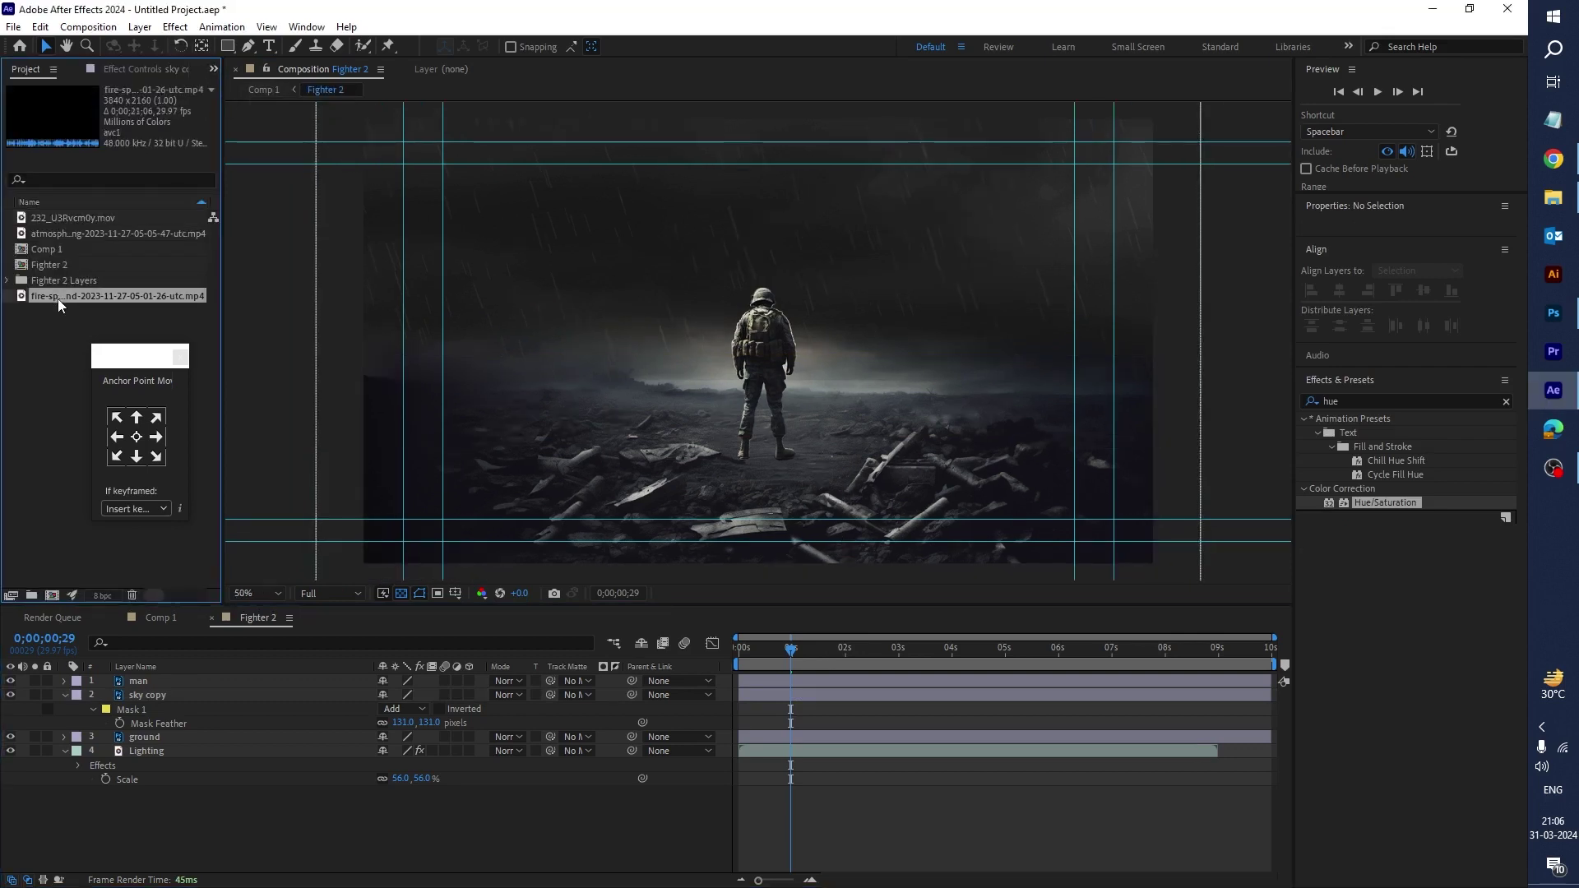
{"action": "left_click", "coordinate": [55, 235]}
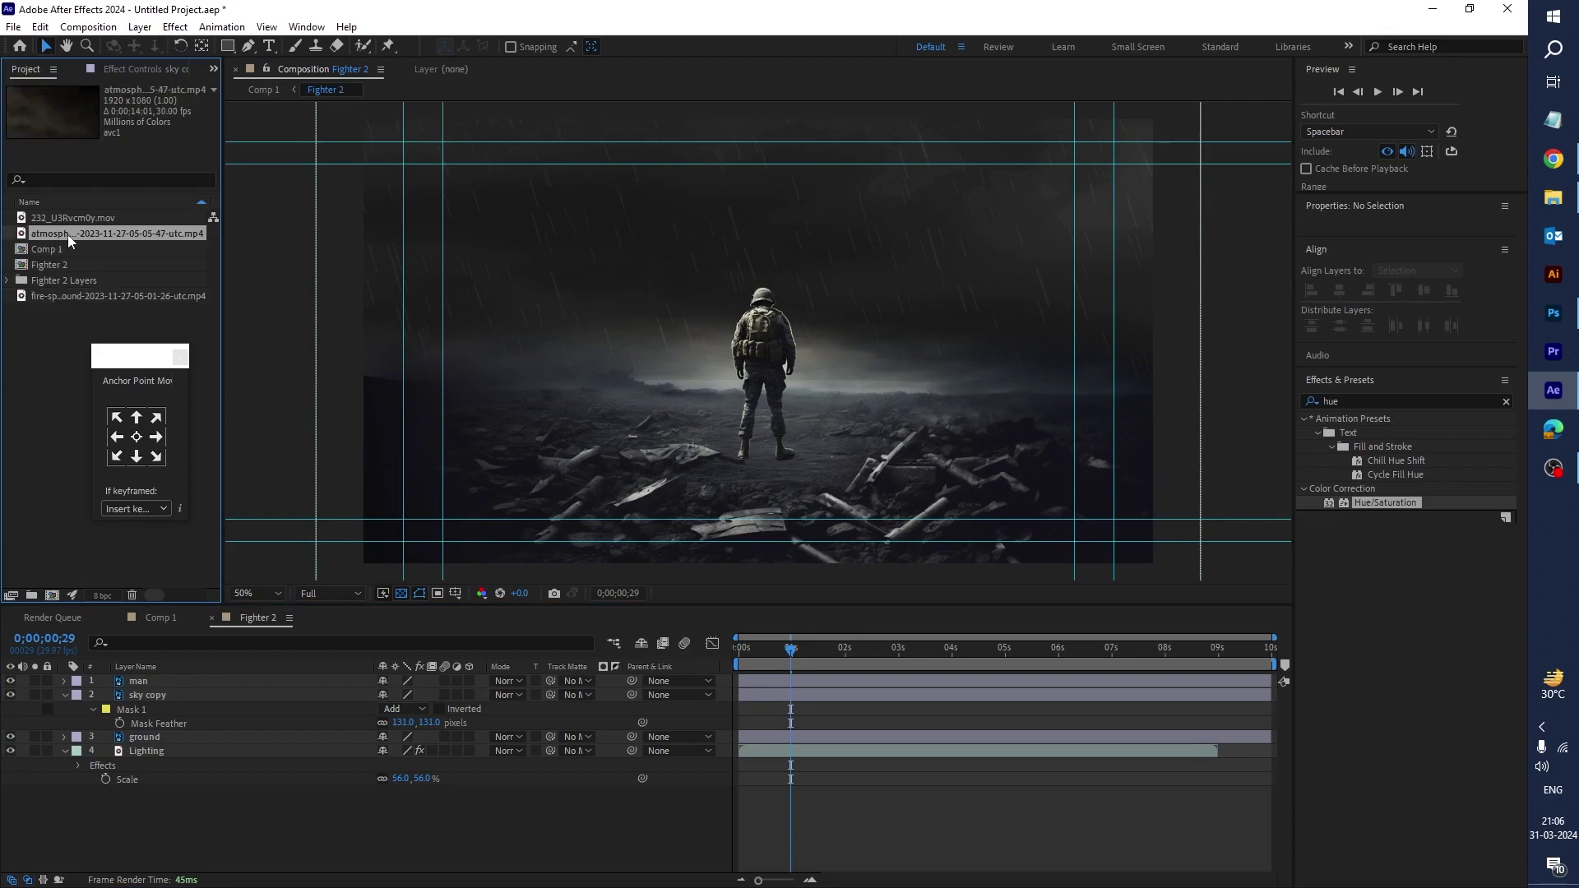
{"action": "left_click", "coordinate": [57, 296]}
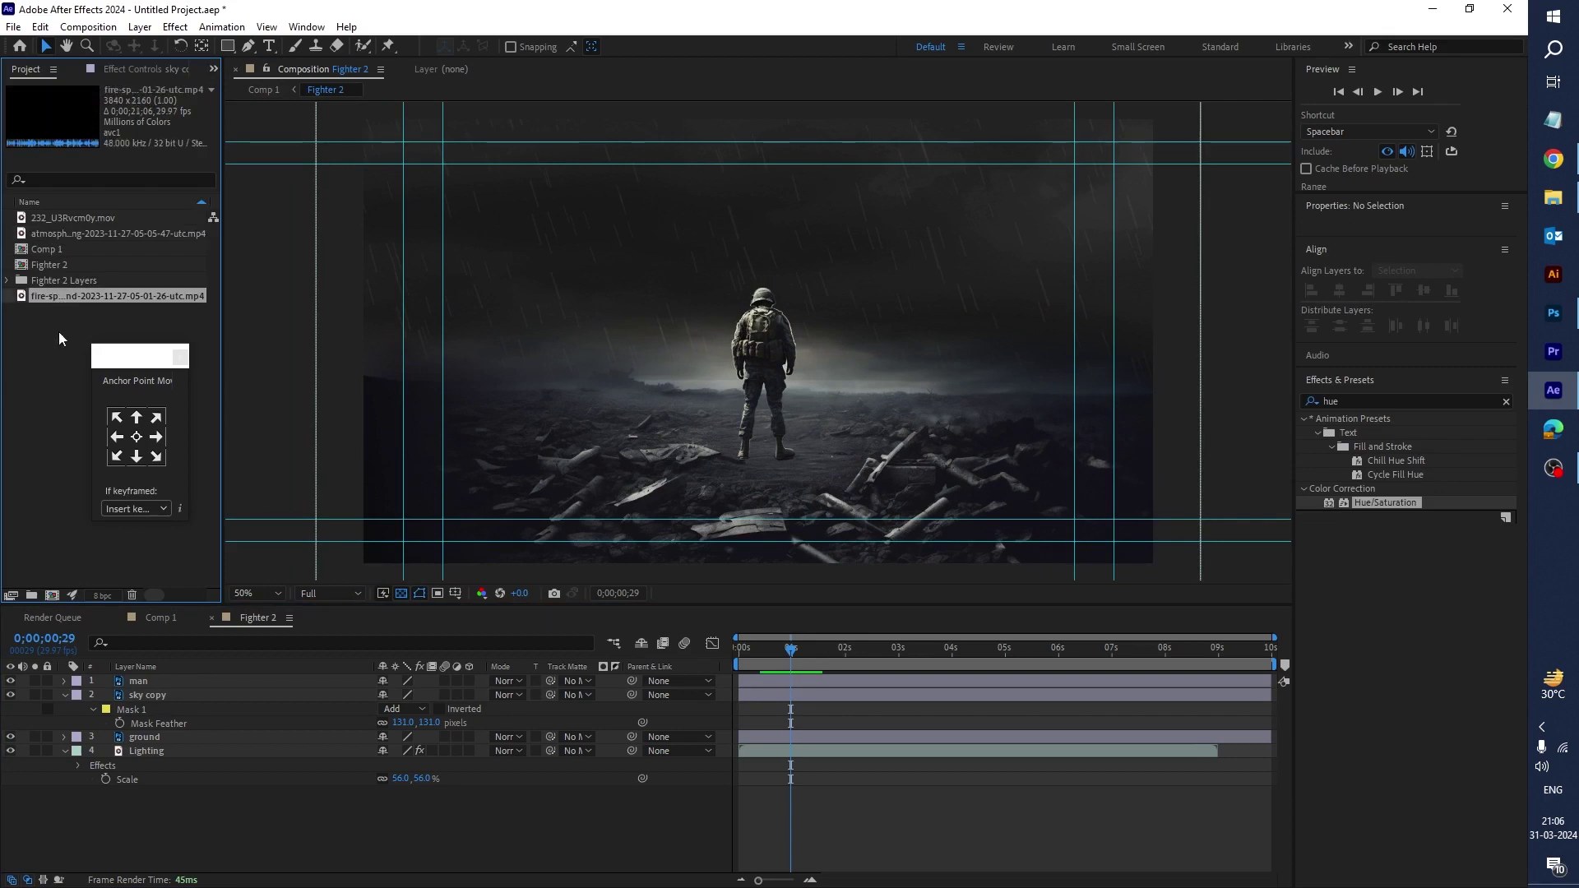
{"action": "left_click", "coordinate": [65, 232], "text": "ctrl"}
{"action": "left_click_drag", "start_coordinate": [62, 298], "coordinate": [179, 679]}
Step: Scale the fire-sparks layer down to 53%
{"action": "key", "text": "comma"}
{"action": "key", "text": "comma"}
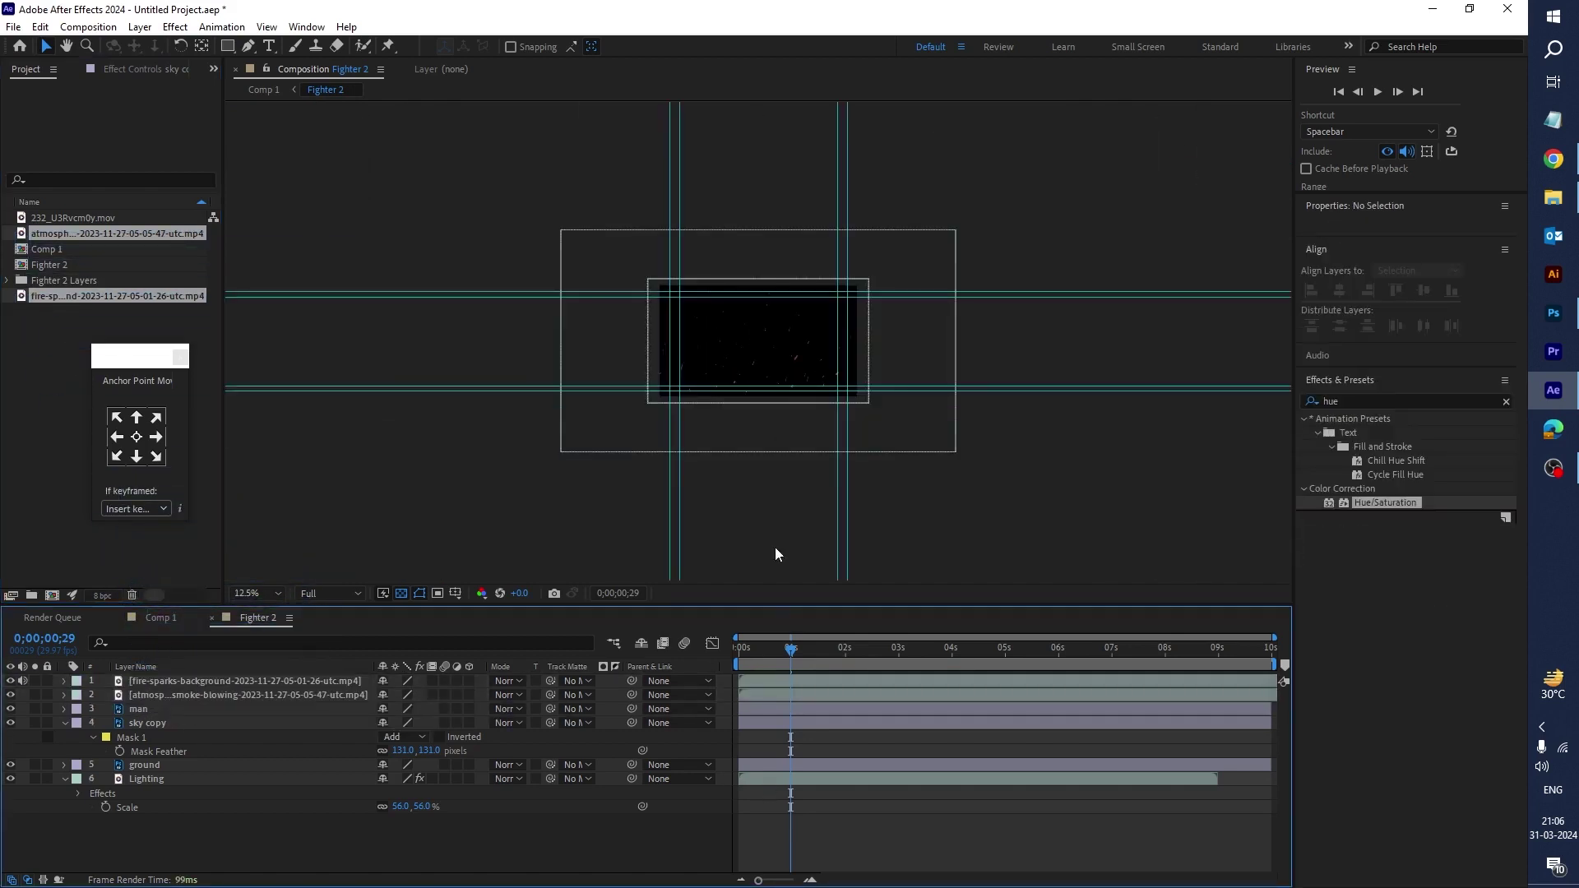
{"action": "left_click", "coordinate": [768, 683]}
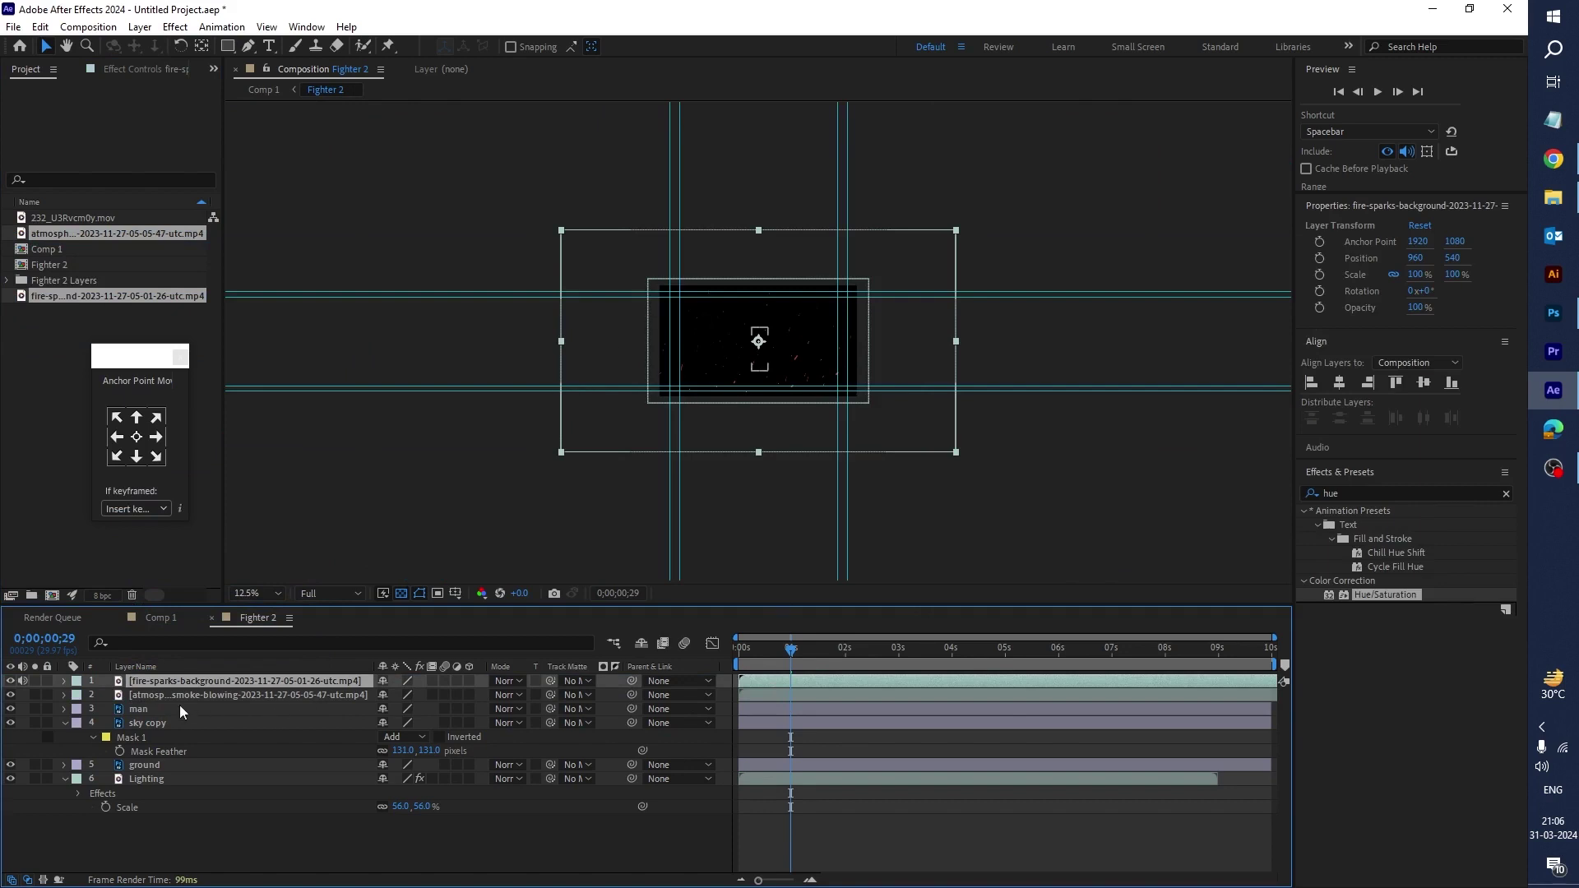
{"action": "key", "text": "s"}
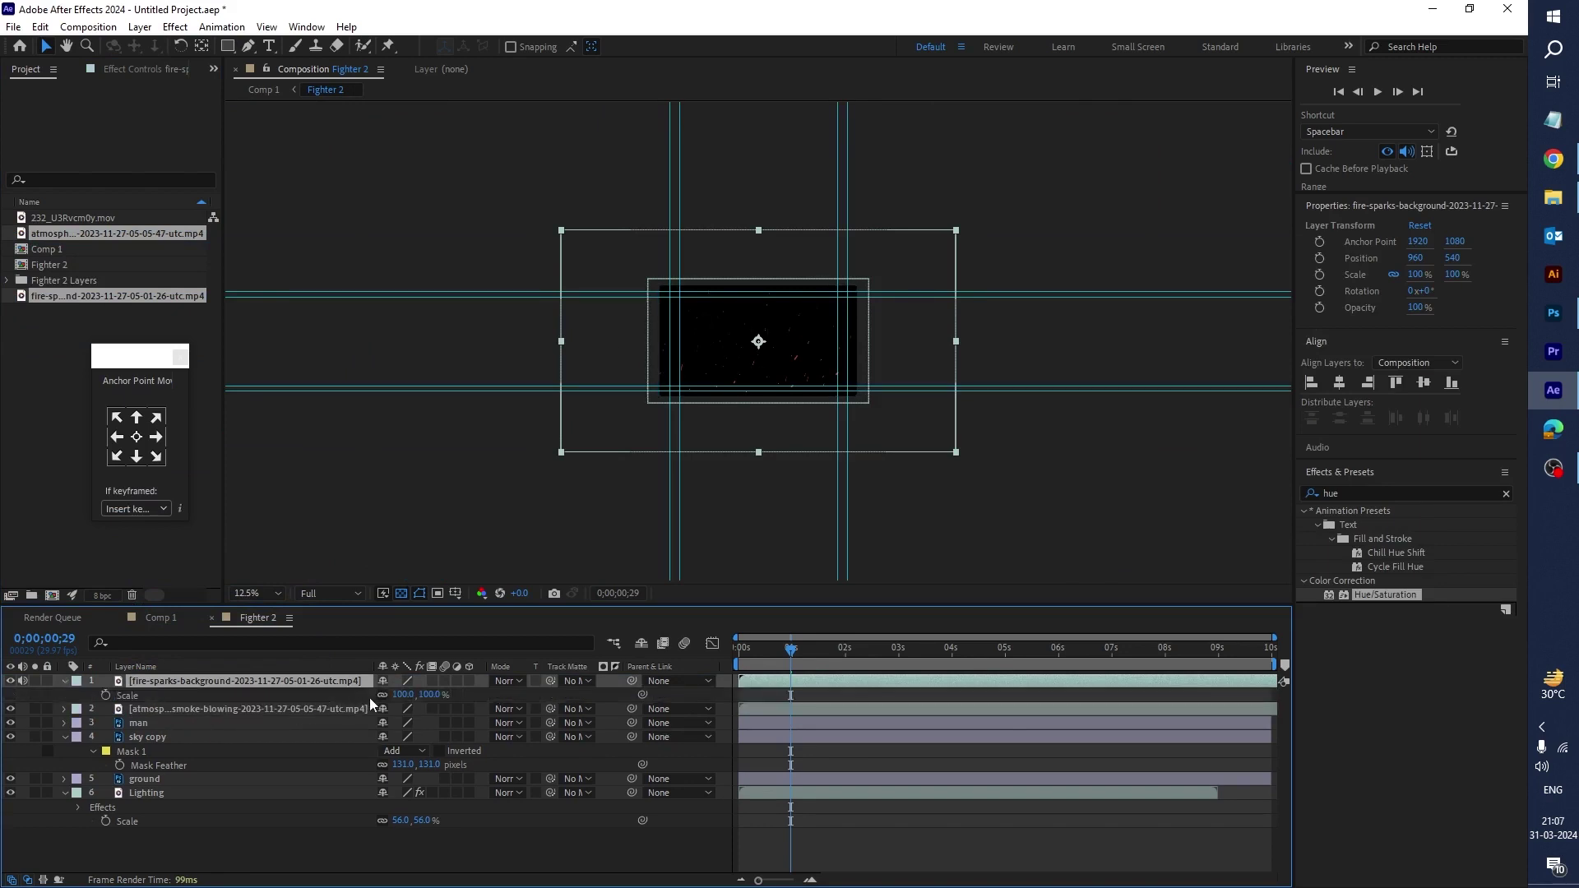
{"action": "left_click_drag", "start_coordinate": [404, 695], "coordinate": [368, 702]}
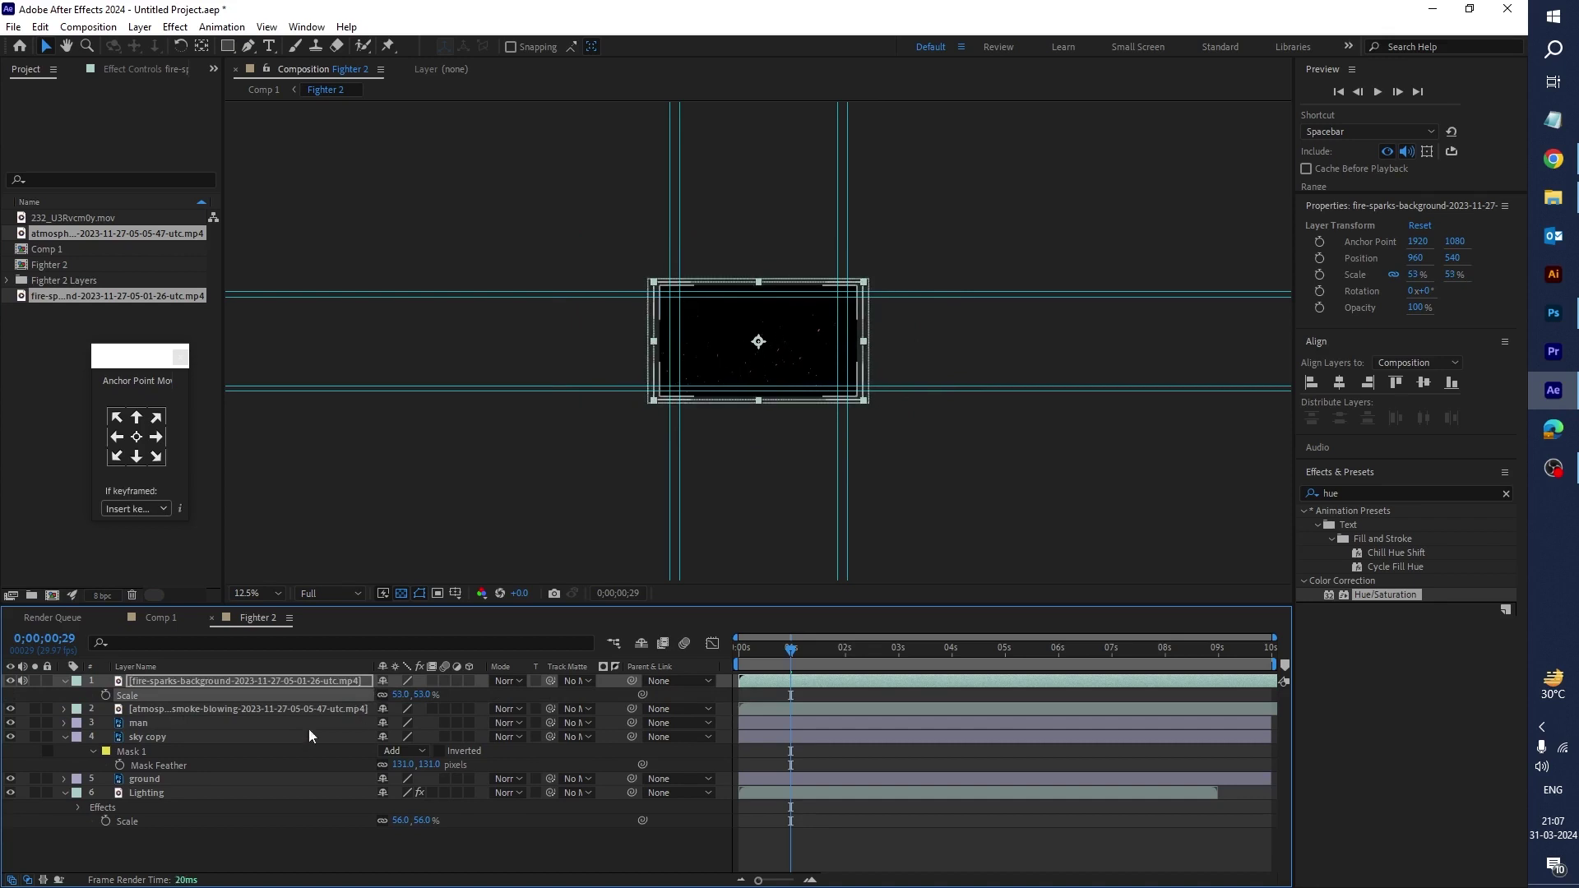
Step: Set both the sparks and smoke layers to Screen blending mode
{"action": "left_click", "coordinate": [520, 681]}
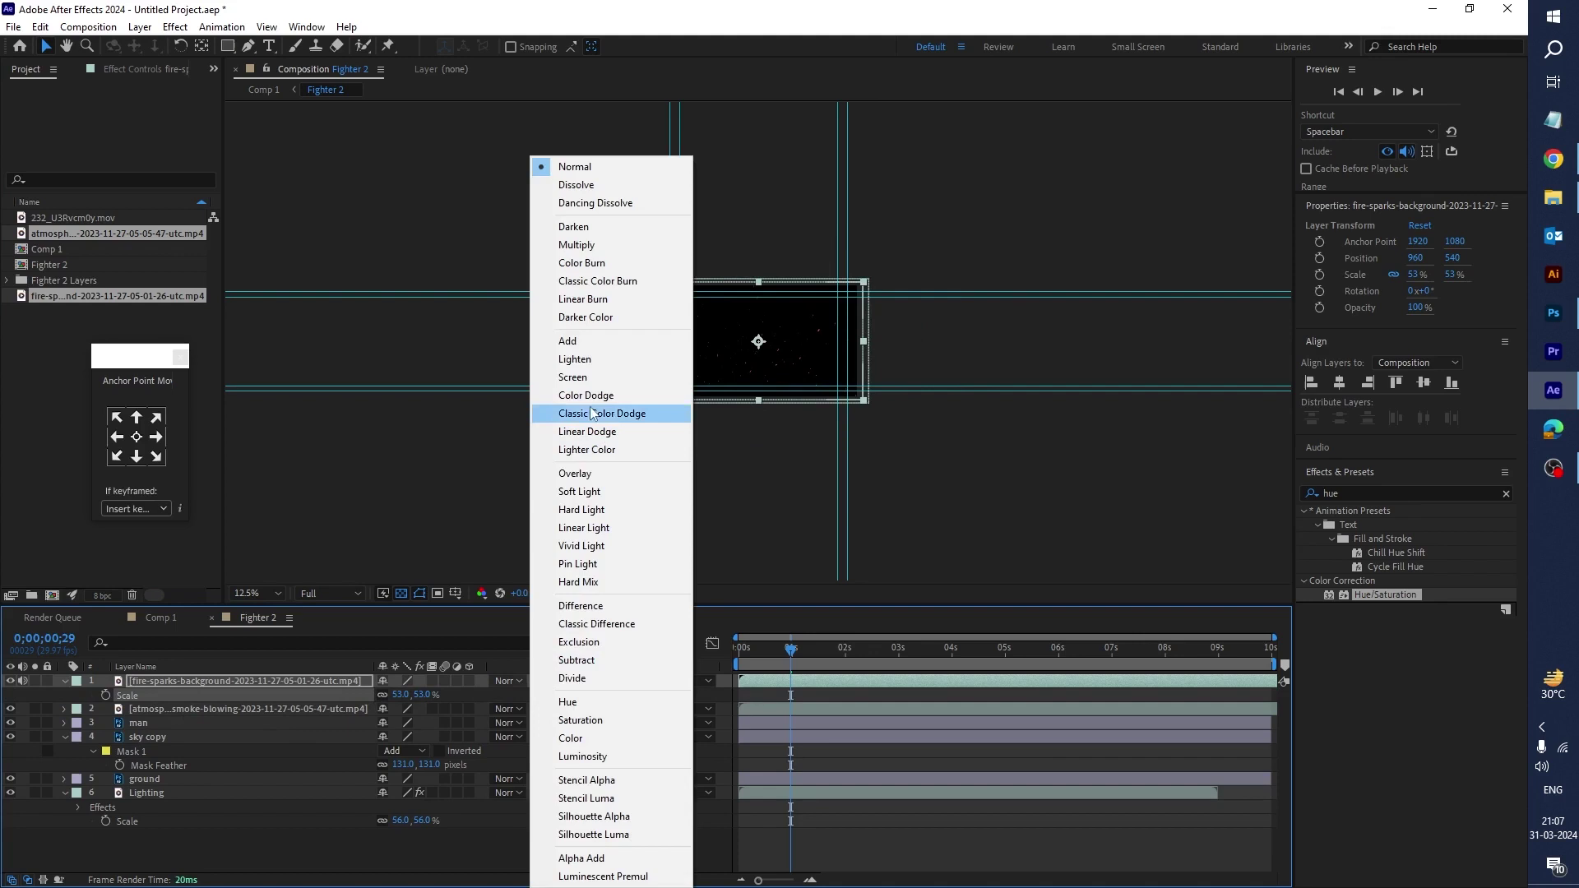
{"action": "left_click", "coordinate": [581, 378]}
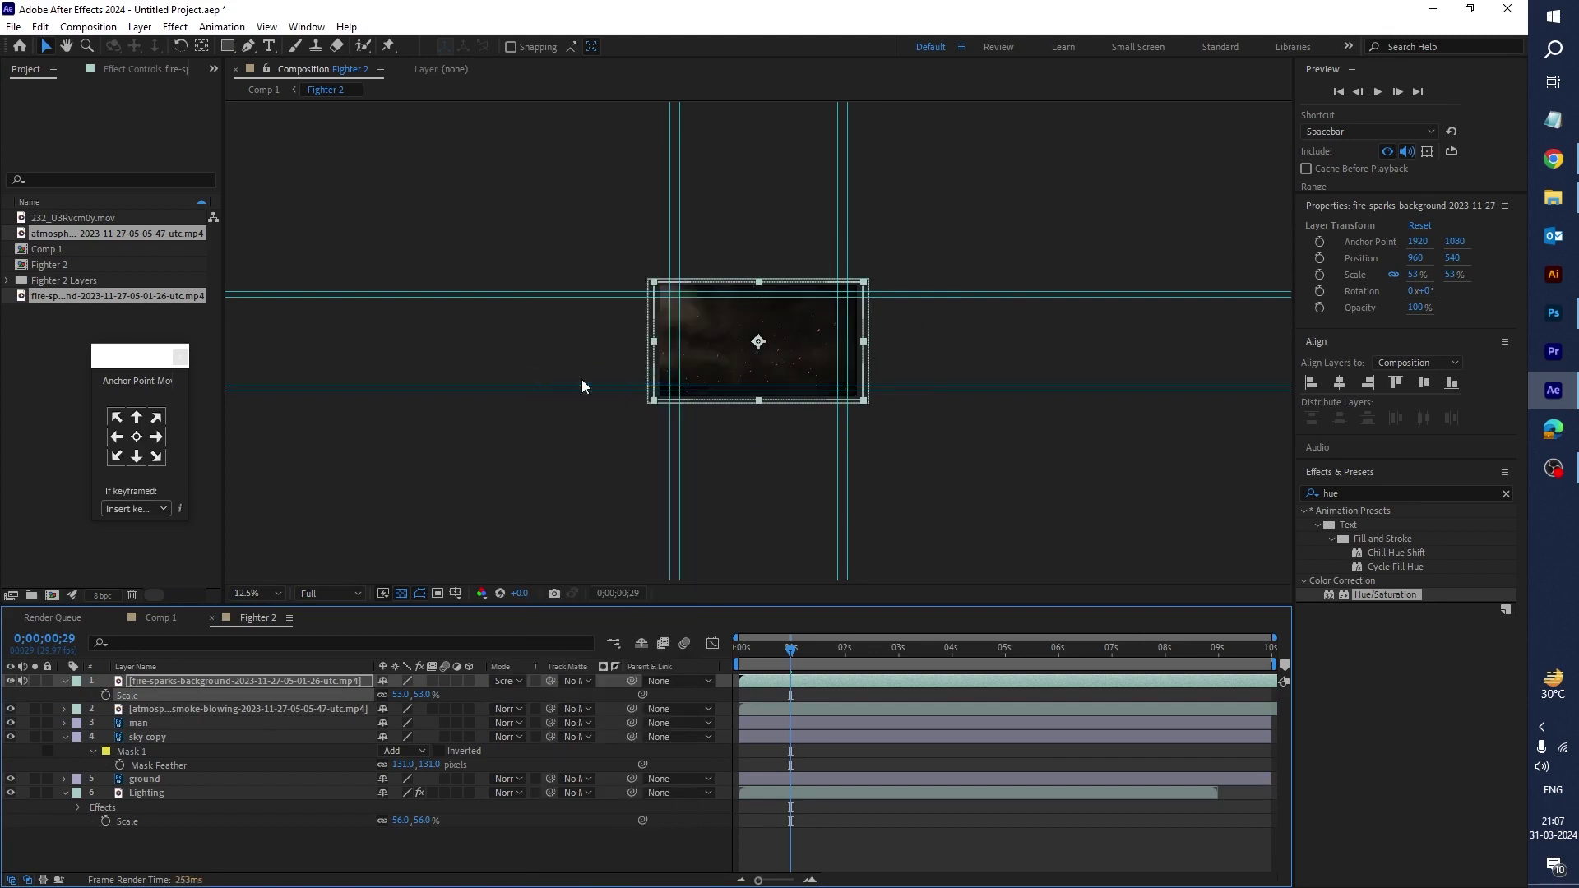
{"action": "left_click", "coordinate": [161, 710]}
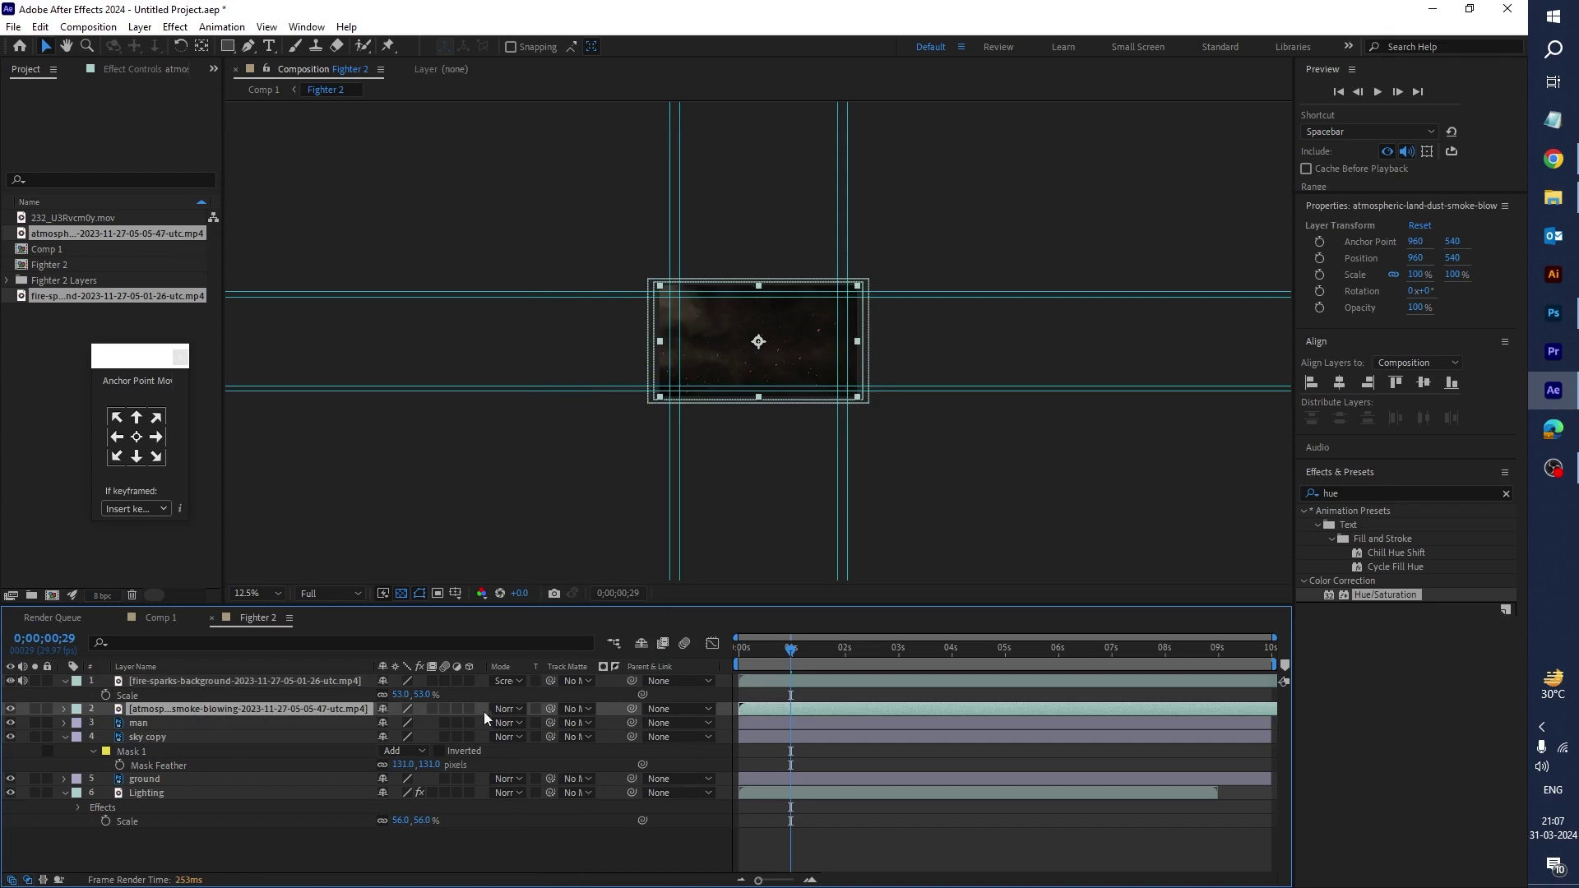
{"action": "left_click", "coordinate": [518, 708]}
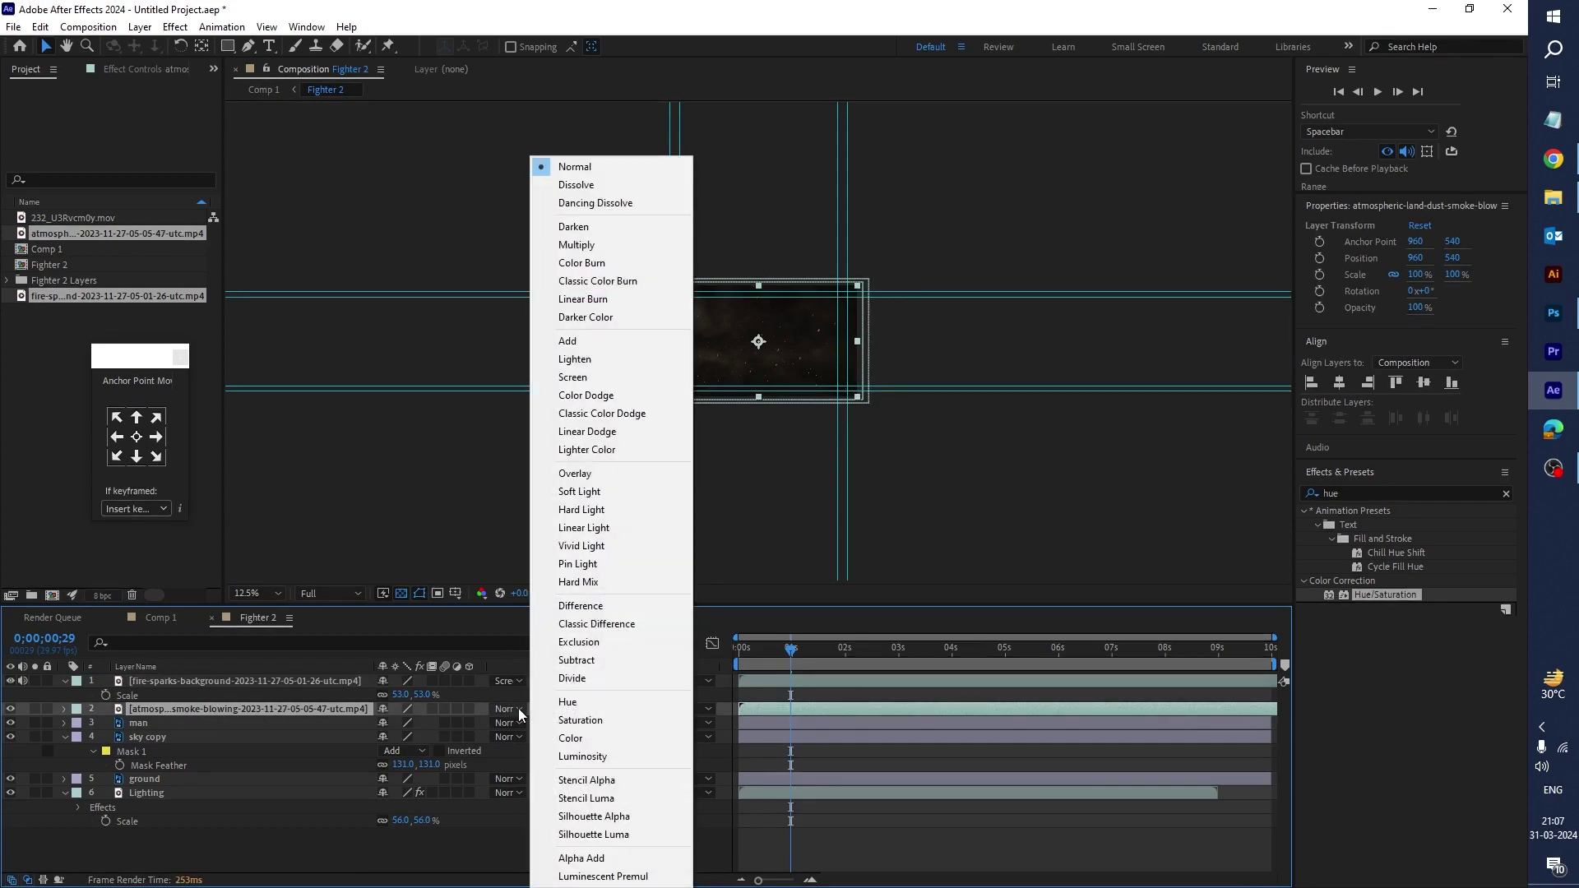
{"action": "left_click", "coordinate": [589, 377]}
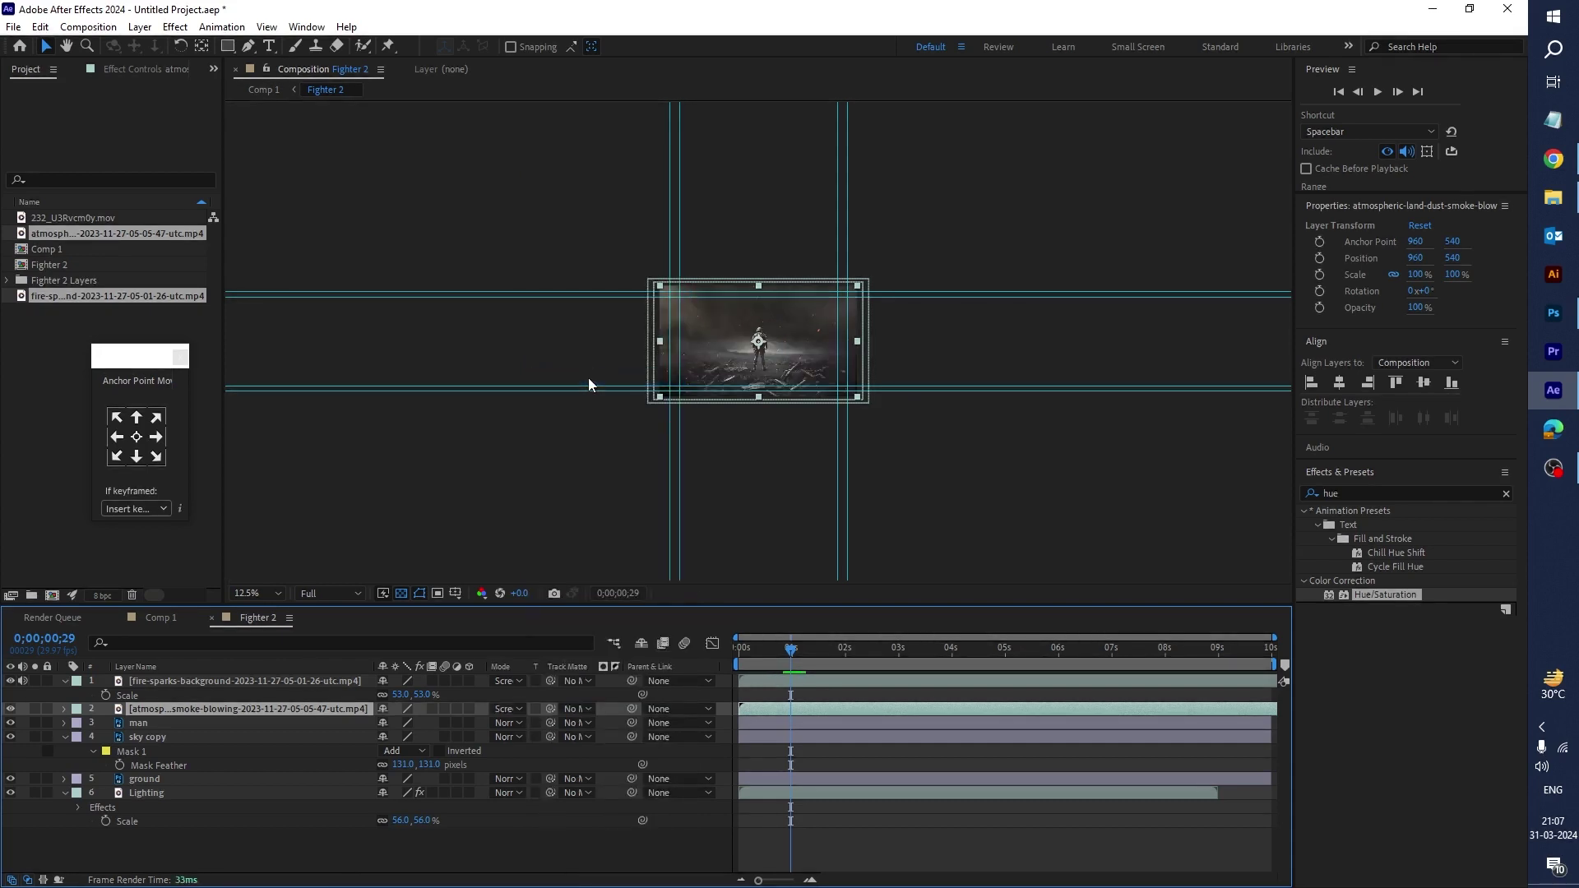
Step: Lower the smoke layer's opacity to 55%
{"action": "scroll", "coordinate": [766, 398], "scroll_direction": "up", "scroll_amount": 3}
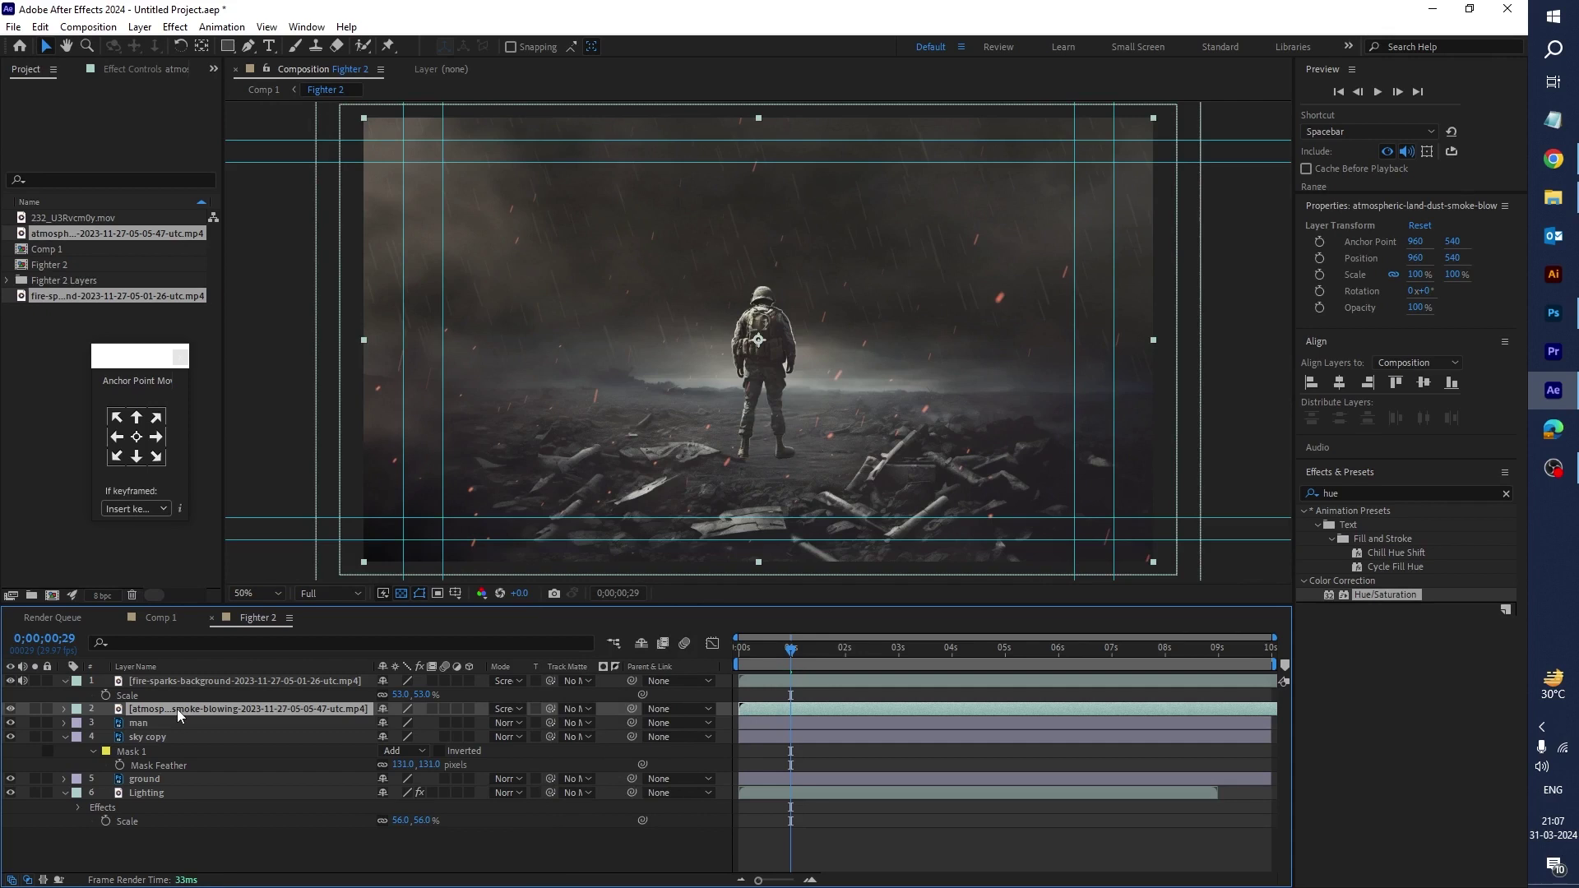
{"action": "key", "text": "t"}
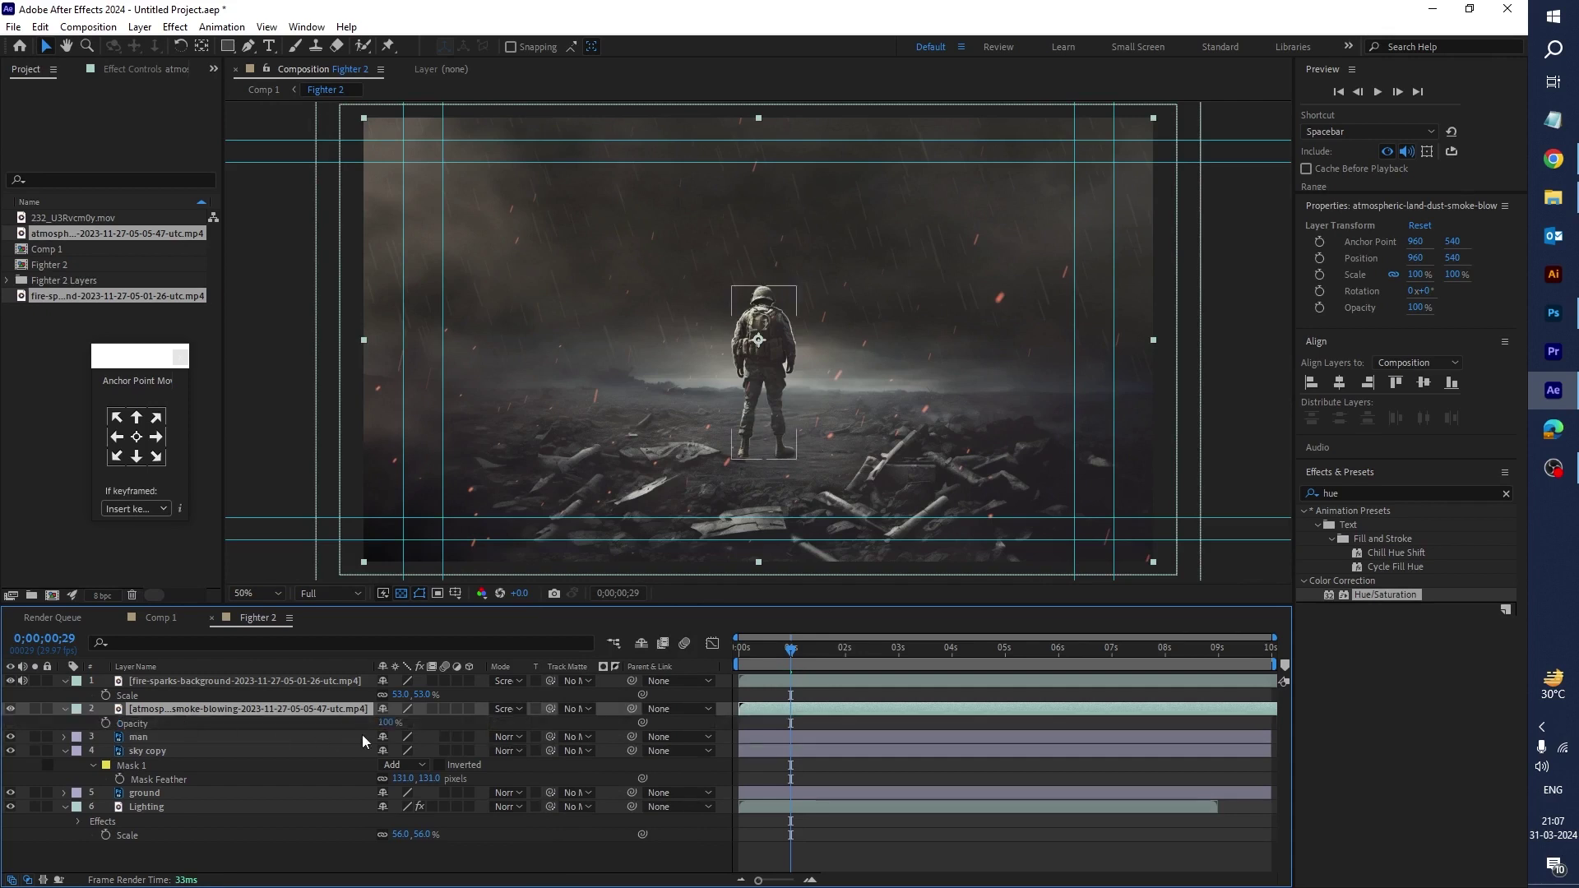
{"action": "left_click", "coordinate": [391, 723]}
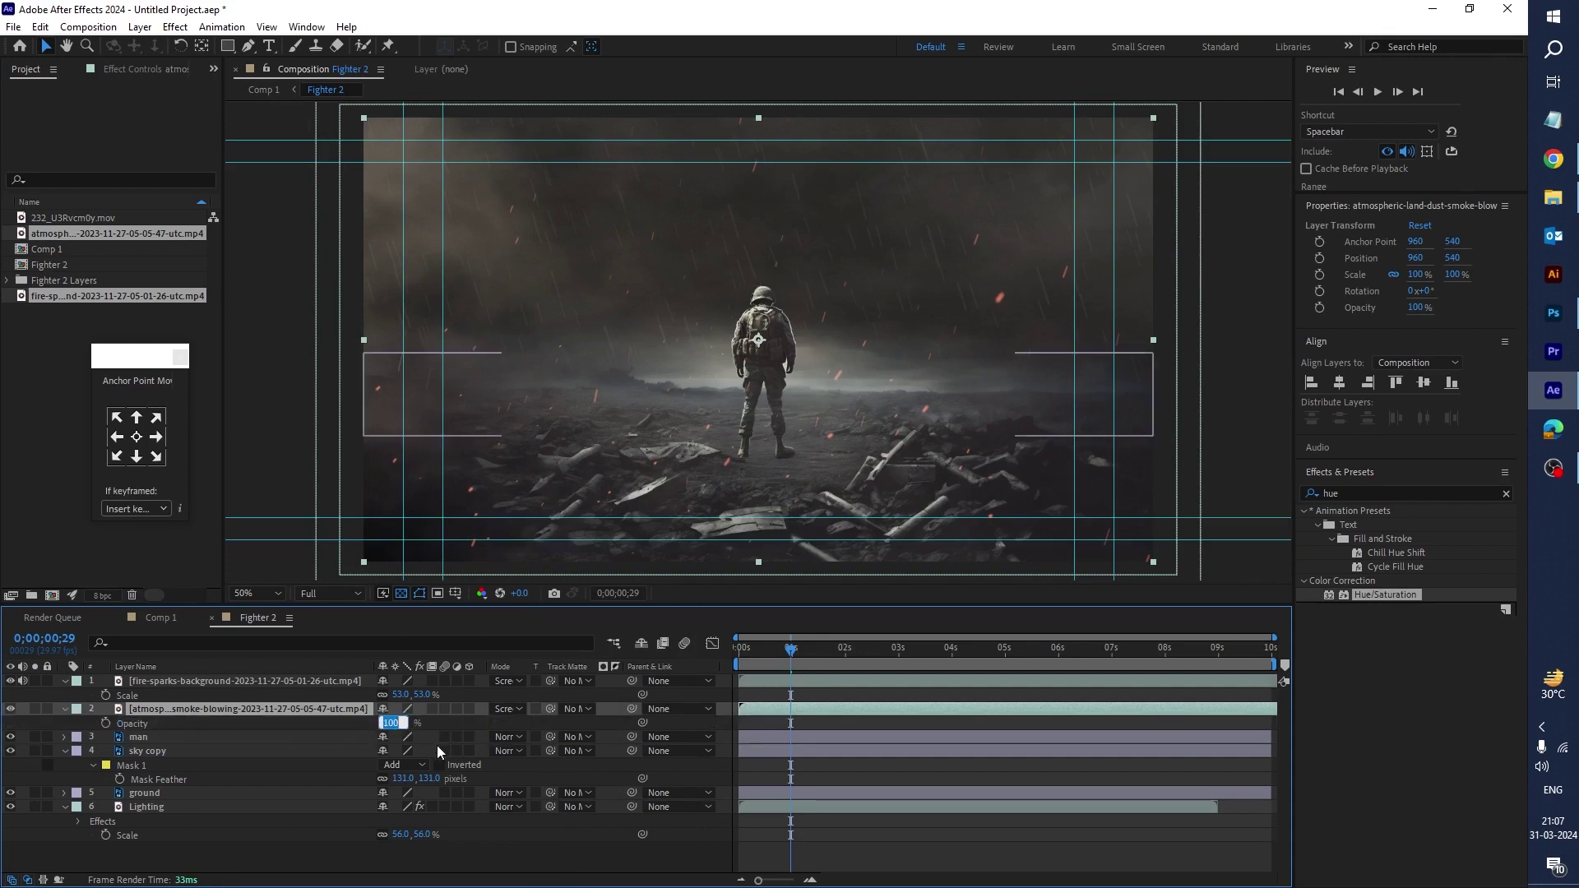
{"action": "type", "text": "55"}
{"action": "key", "text": "Return"}
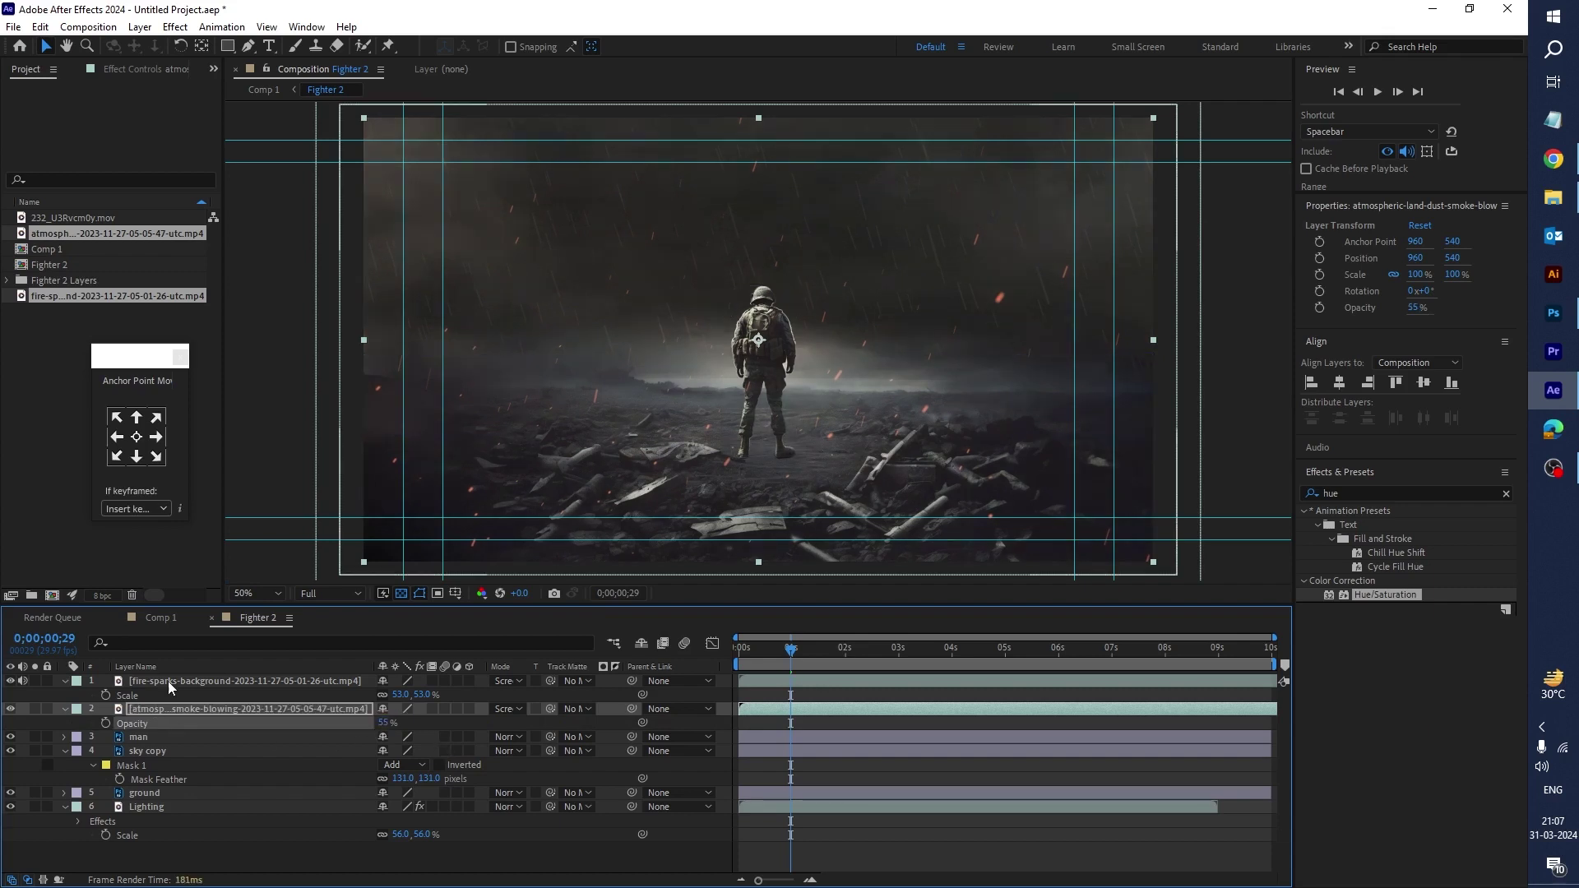
Step: Preview the composite from the first frame
{"action": "left_click", "coordinate": [167, 681]}
{"action": "key", "text": "Home"}
{"action": "key", "text": "space"}
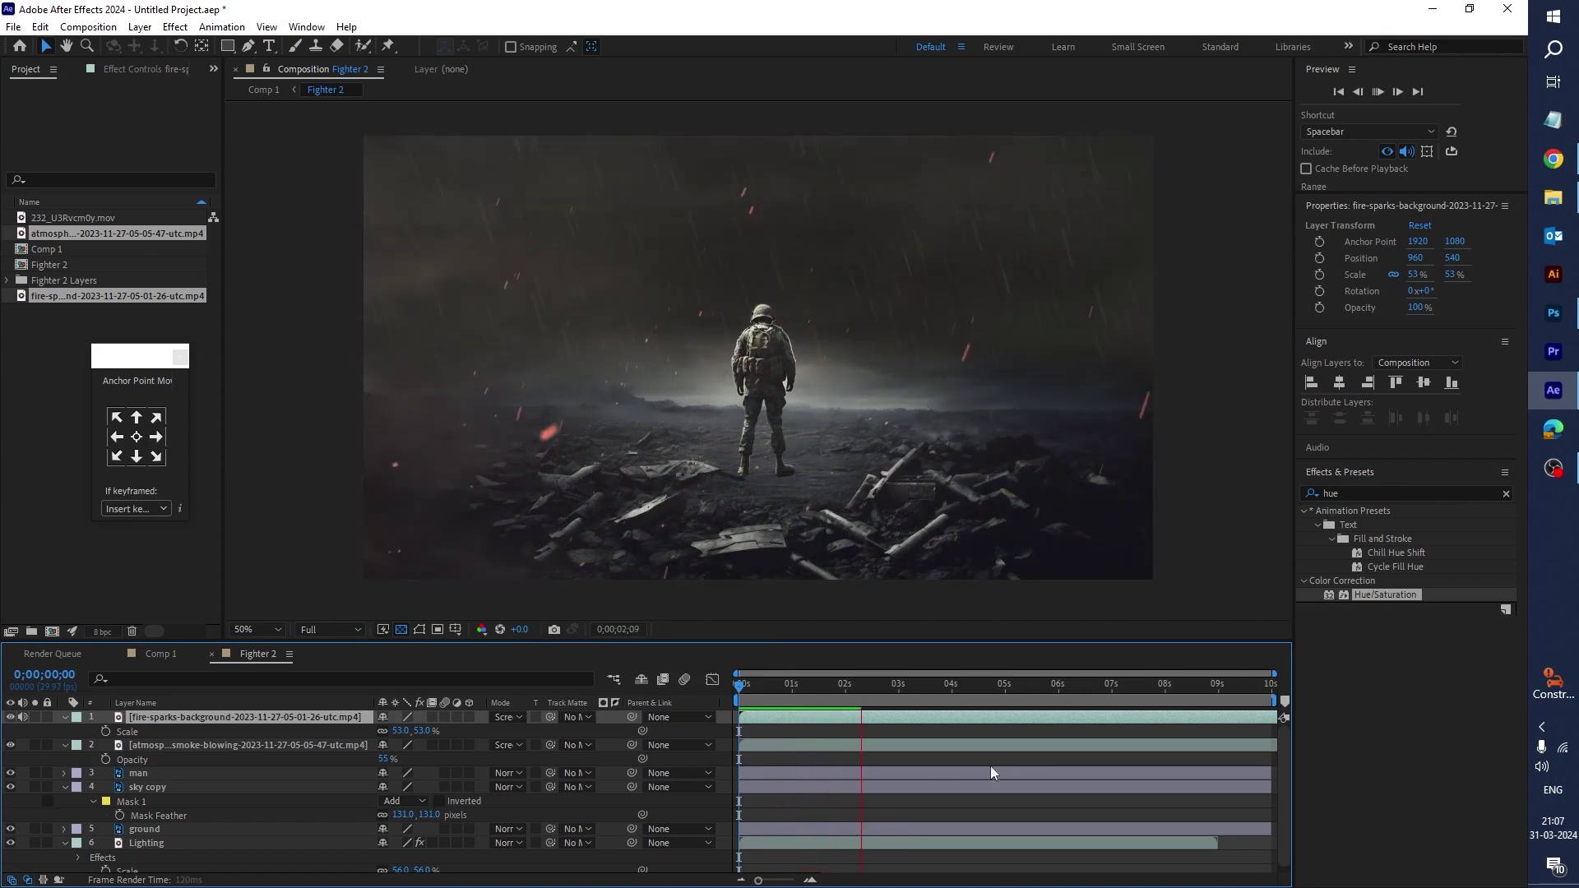
Step: End the work area at about 5 seconds and preview it from the start
{"action": "left_click", "coordinate": [1008, 685]}
{"action": "key", "text": "n"}
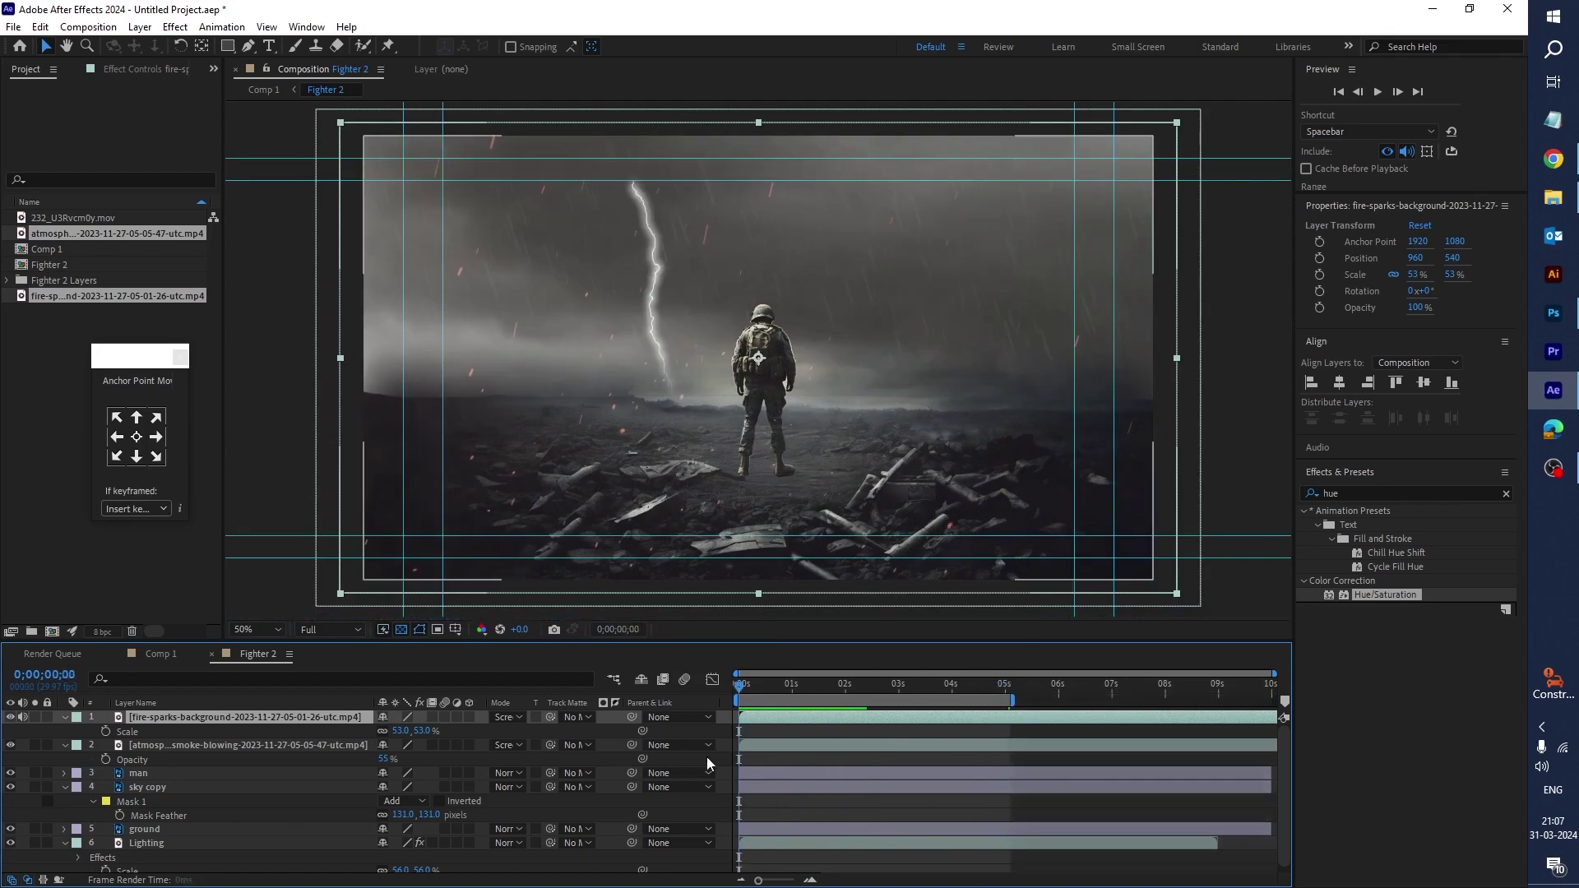
{"action": "key", "text": "Home"}
{"action": "left_click", "coordinate": [783, 760]}
{"action": "key", "text": "space"}
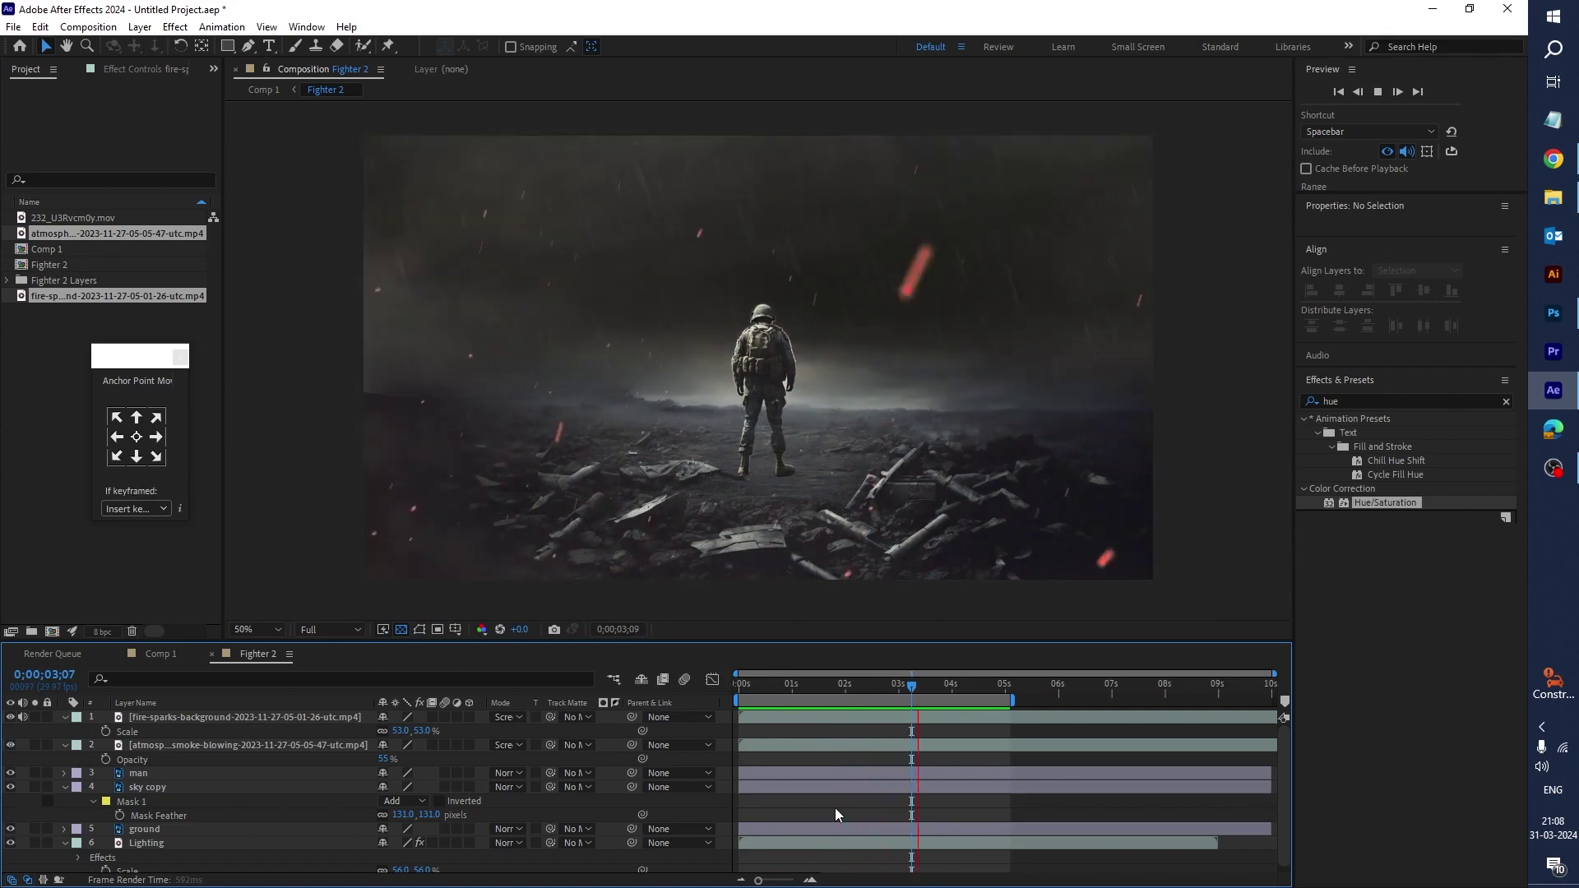
{"action": "key", "text": "space"}
Step: Return the current time to the first frame and switch to the Type tool
{"action": "left_click", "coordinate": [786, 685]}
{"action": "left_click_drag", "start_coordinate": [787, 685], "coordinate": [713, 704]}
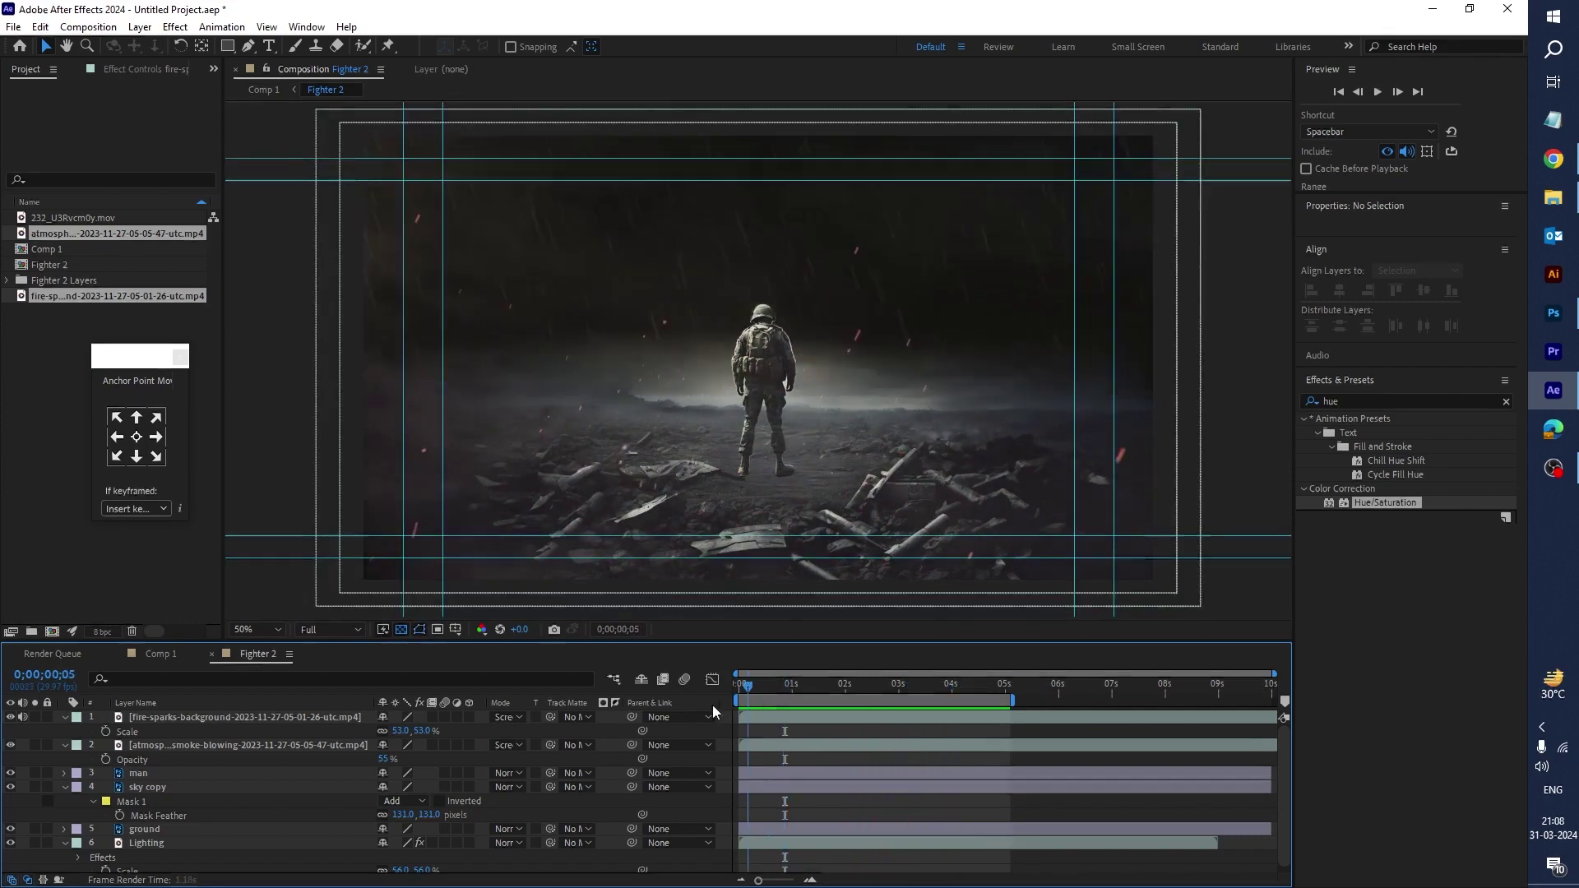
{"action": "key", "text": "ctrl+t"}
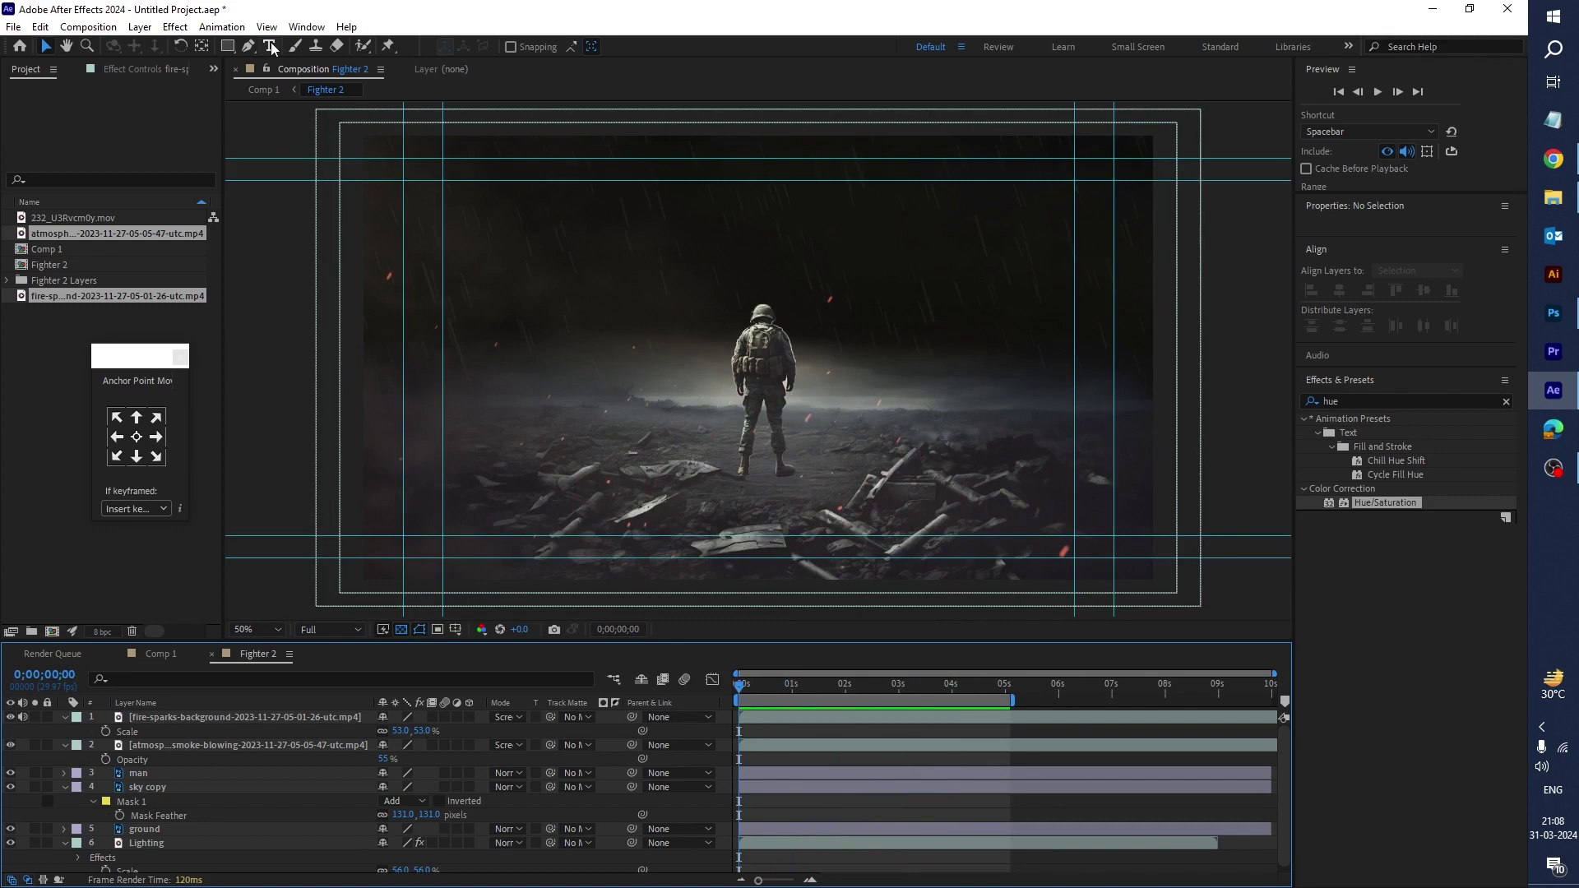
Step: Draw a paragraph text box across the sky, type FIGHTER, and shrink it to 241 px
{"action": "left_click_drag", "start_coordinate": [461, 190], "coordinate": [1119, 394]}
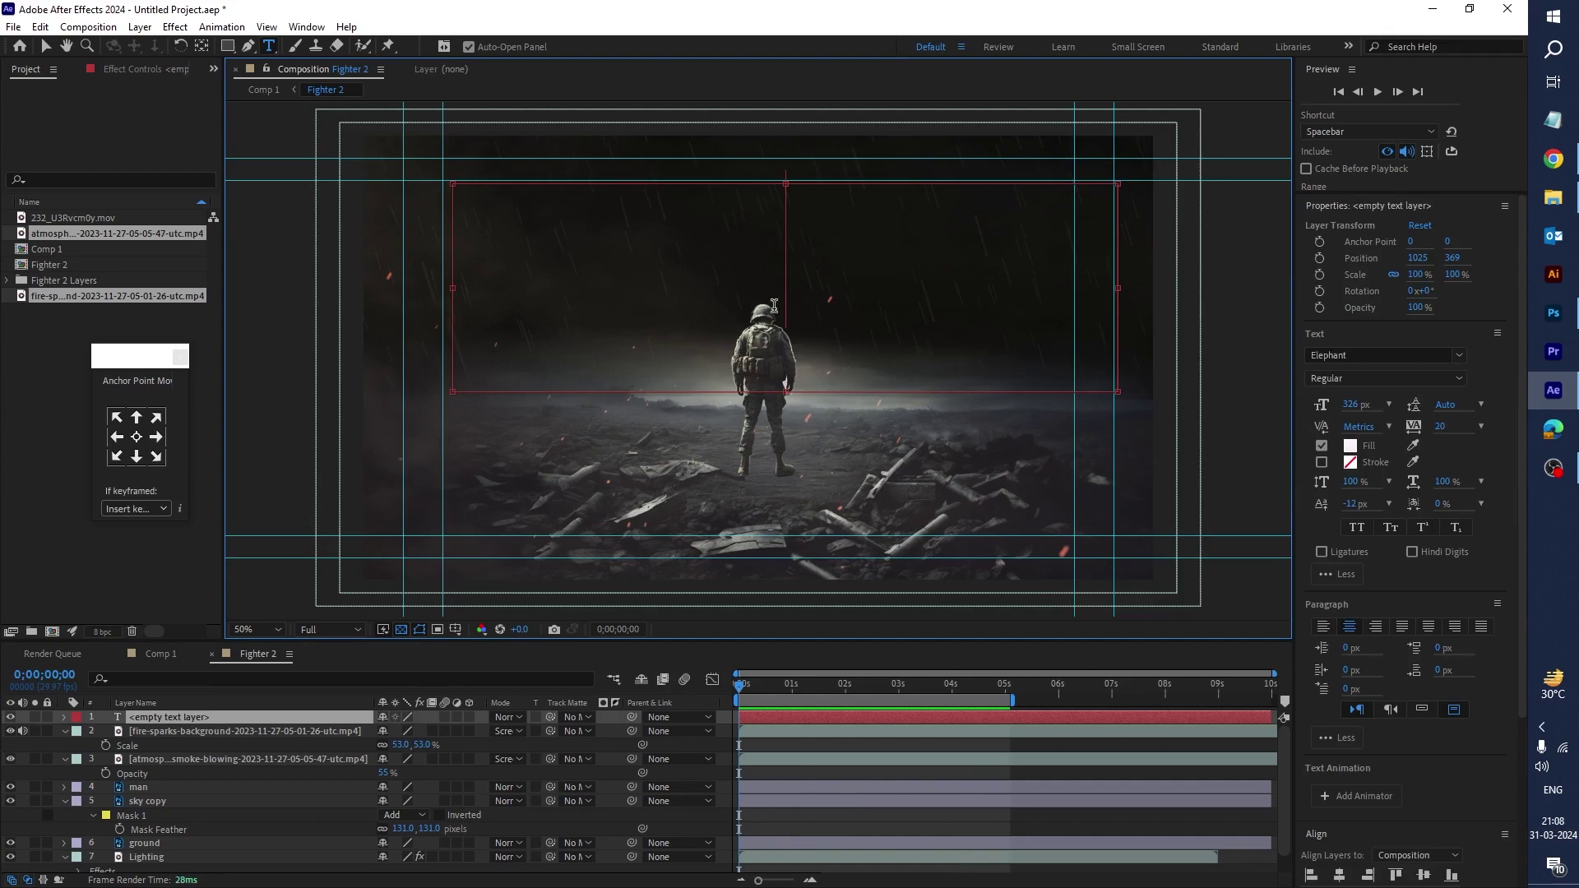
{"action": "type", "text": "FIGHTER"}
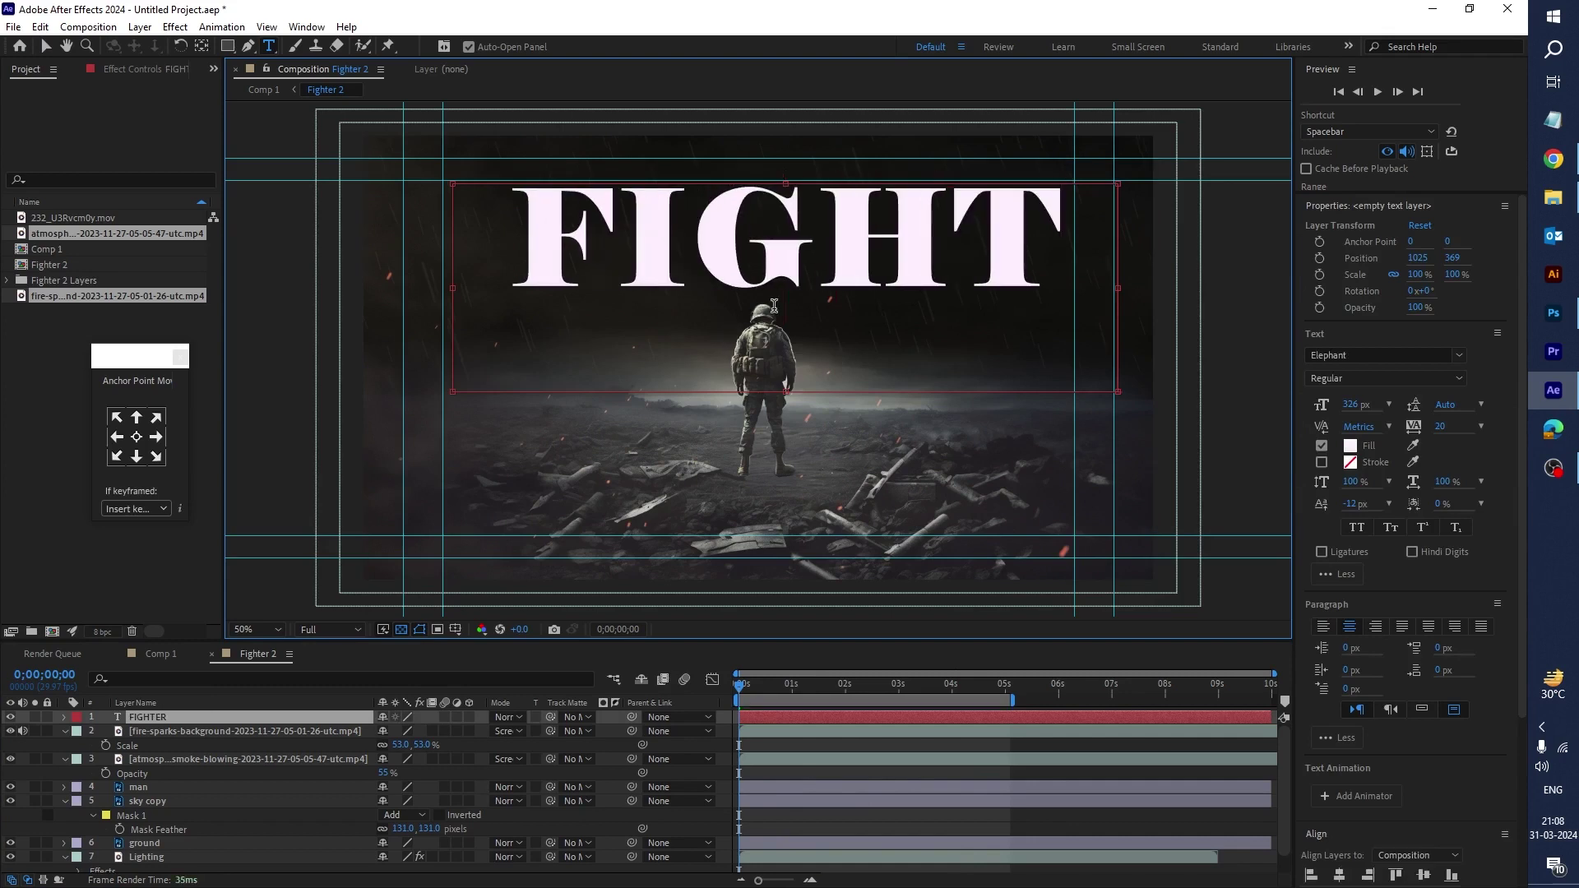
{"action": "key", "text": "ctrl+a"}
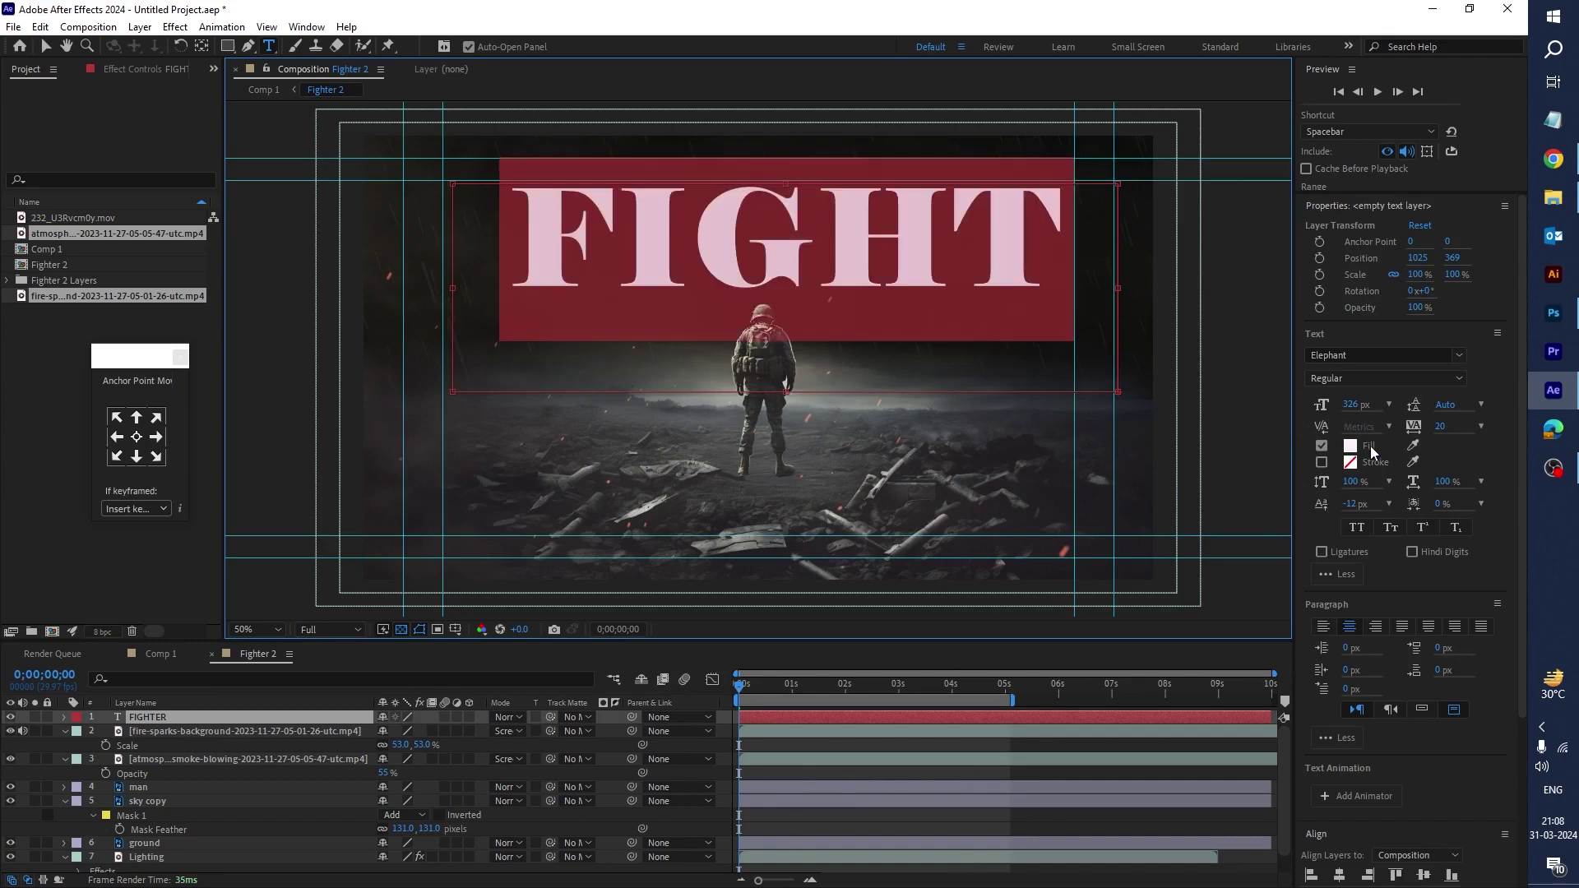
{"action": "left_click", "coordinate": [1351, 405]}
{"action": "mouse_move", "coordinate": [1348, 405]}
{"action": "left_mouse_down"}
{"action": "mouse_move", "coordinate": [1292, 412]}
{"action": "mouse_move", "coordinate": [1331, 413]}
{"action": "left_mouse_up"}
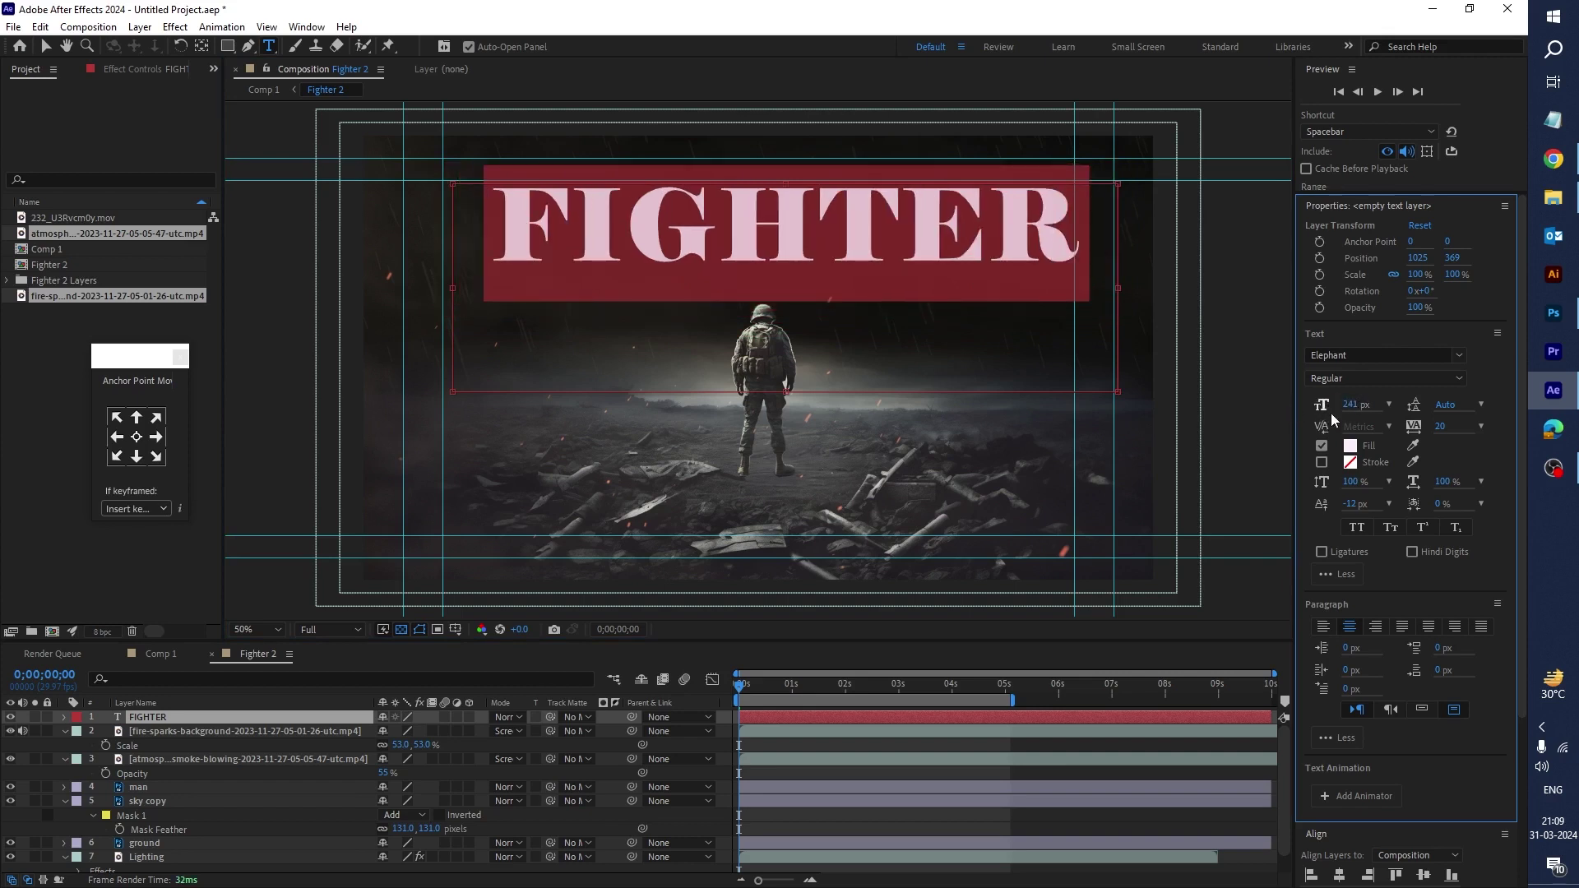
{"action": "left_click", "coordinate": [1404, 357]}
Step: Set FIGHTER in Fieldwork Geo Black at 297 px
{"action": "type", "text": "FIELD"}
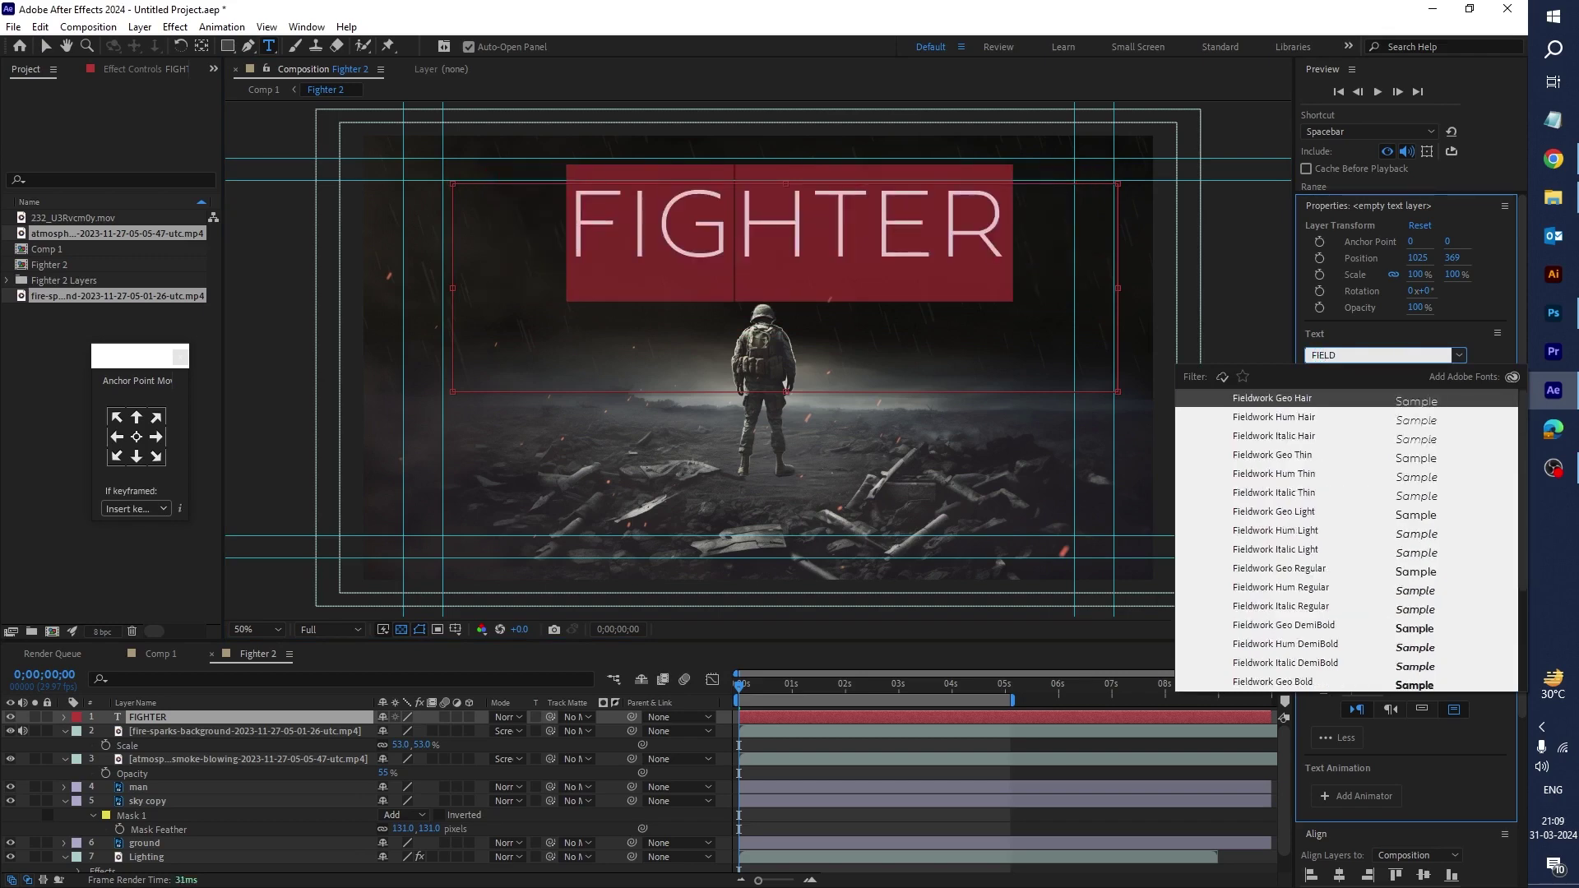
{"action": "left_click", "coordinate": [1305, 684]}
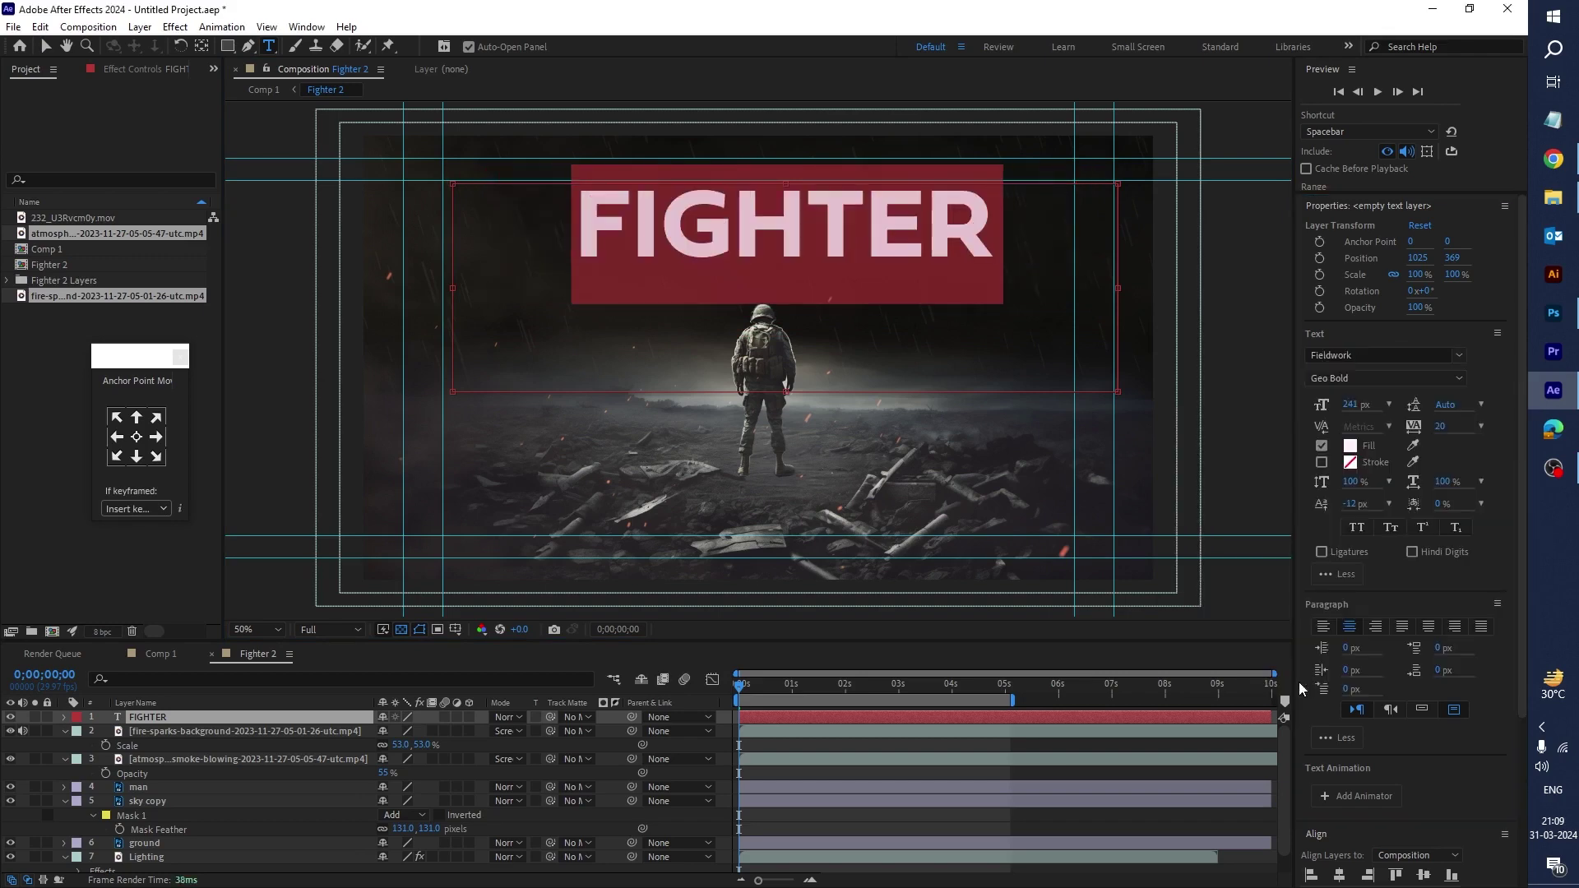
{"action": "left_click", "coordinate": [1458, 378]}
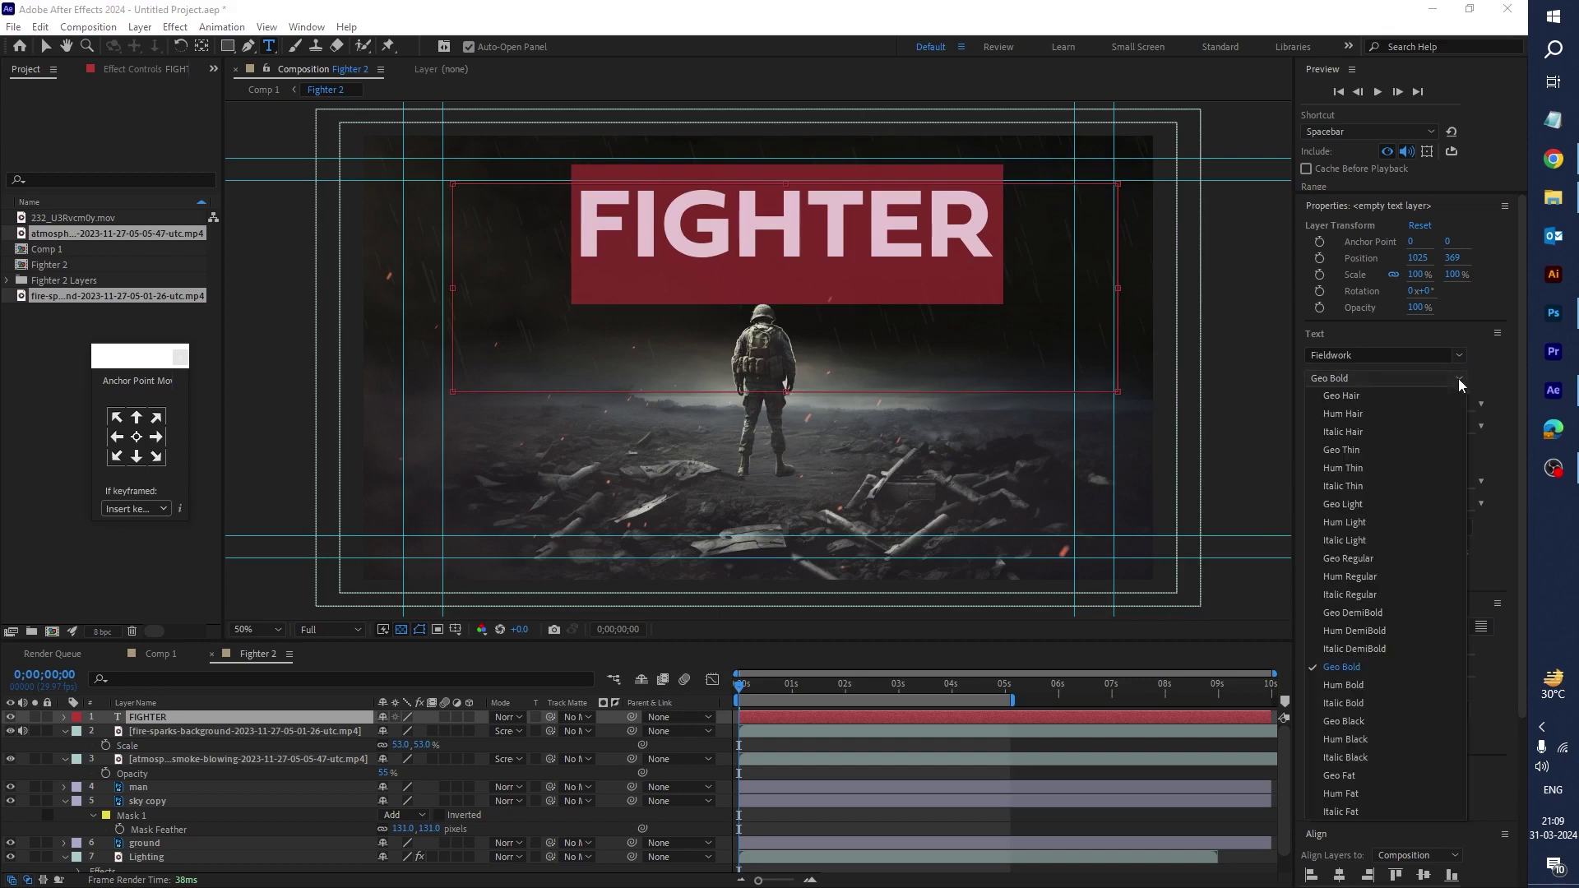
{"action": "left_click", "coordinate": [1354, 721]}
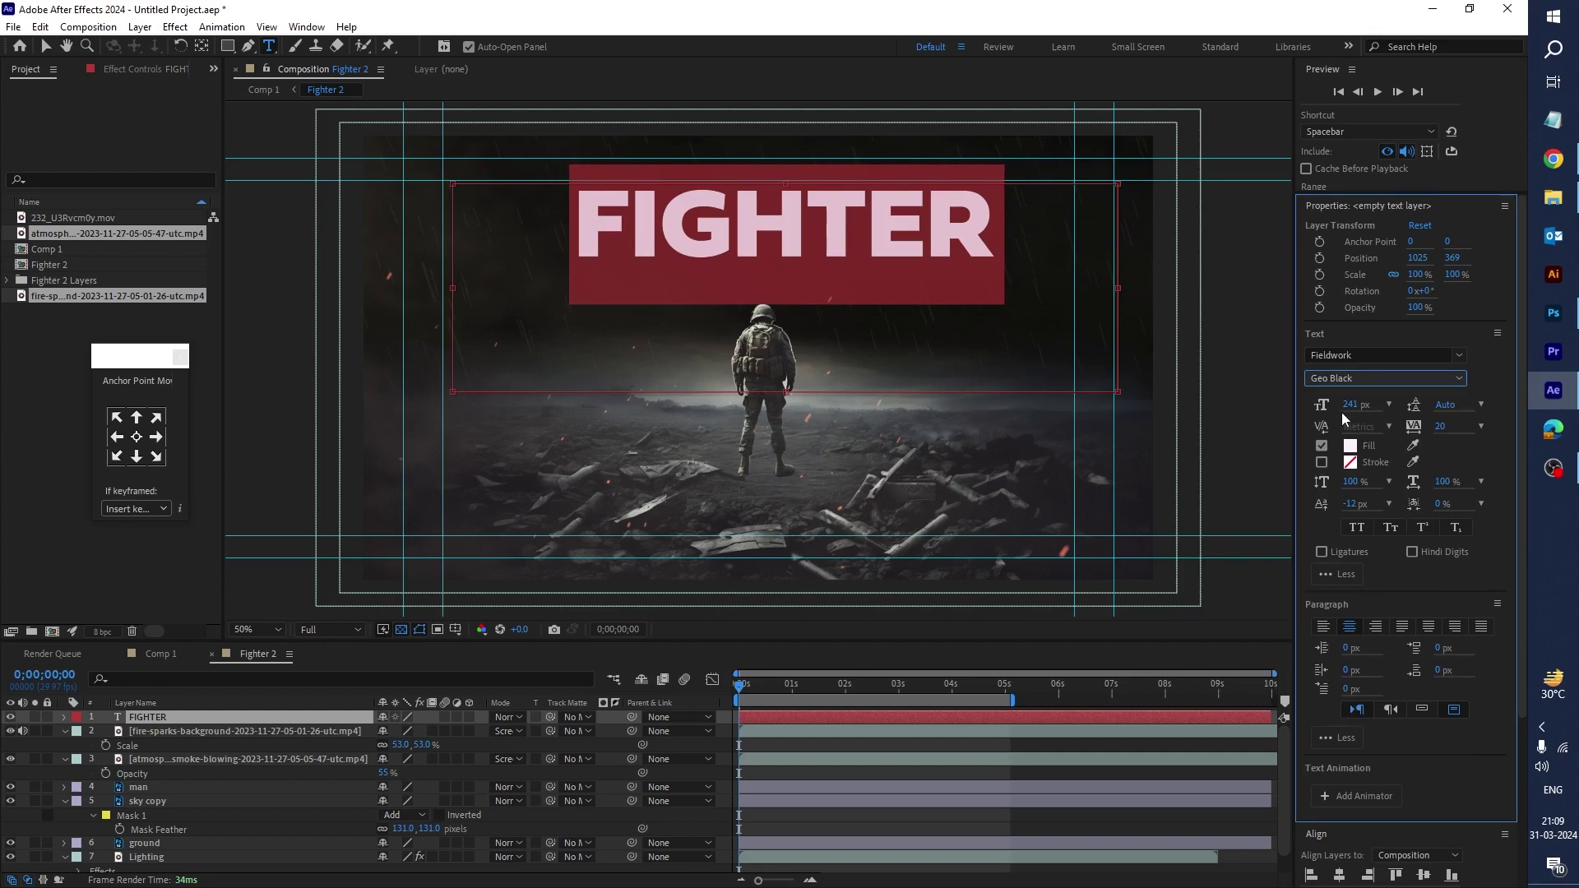
{"action": "left_click_drag", "start_coordinate": [1348, 409], "coordinate": [1397, 406]}
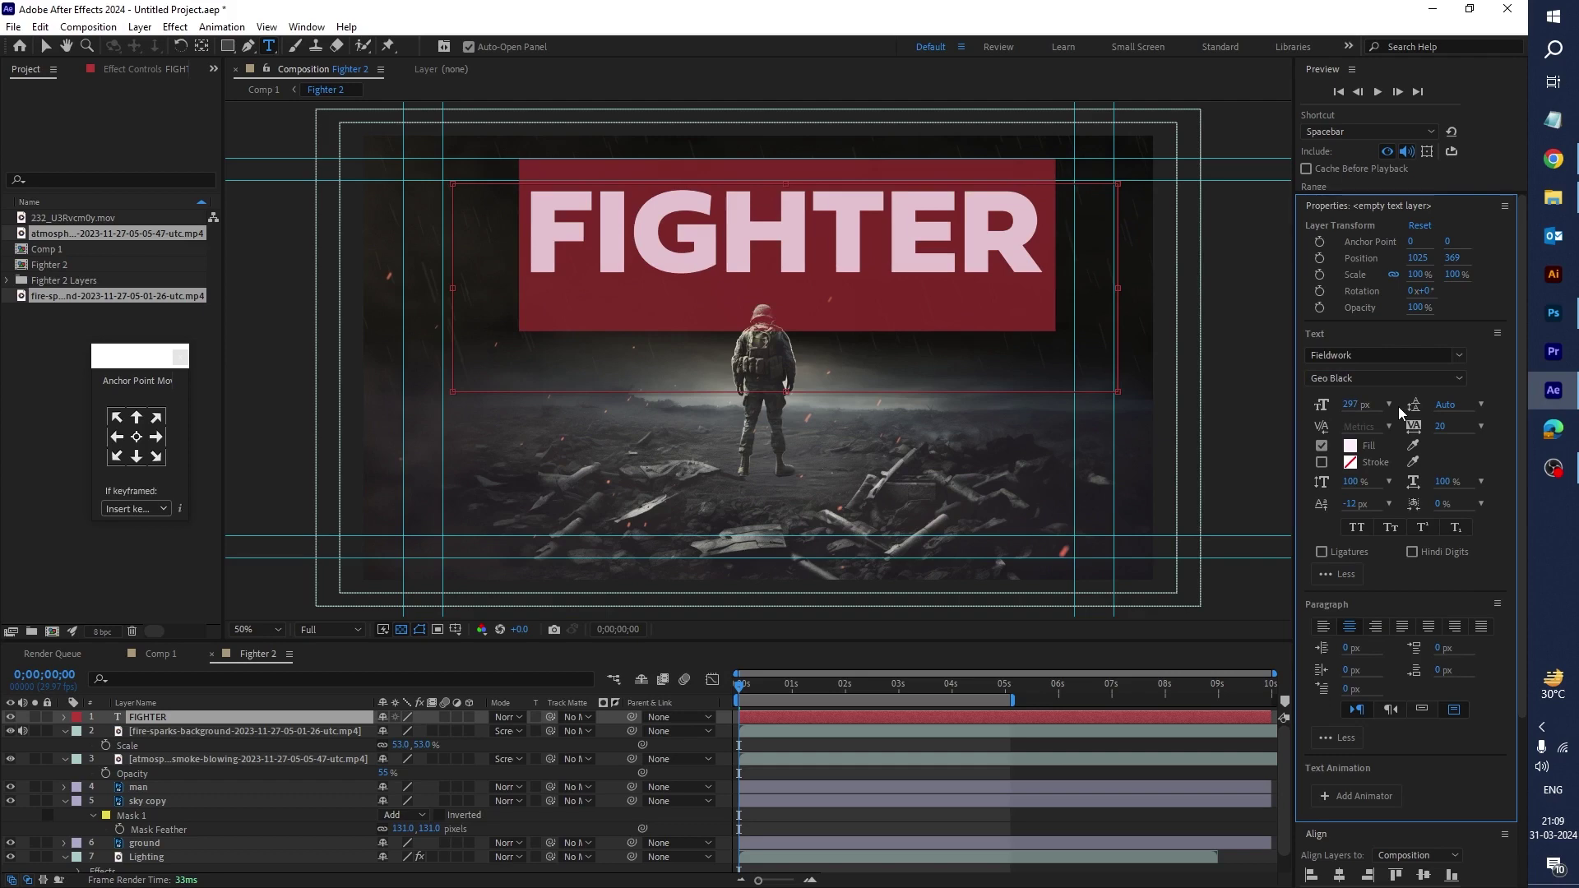
Step: Centre FIGHTER's anchor point, align it to the frame centre, then move it near the top
{"action": "left_click", "coordinate": [763, 737]}
{"action": "left_click", "coordinate": [772, 721]}
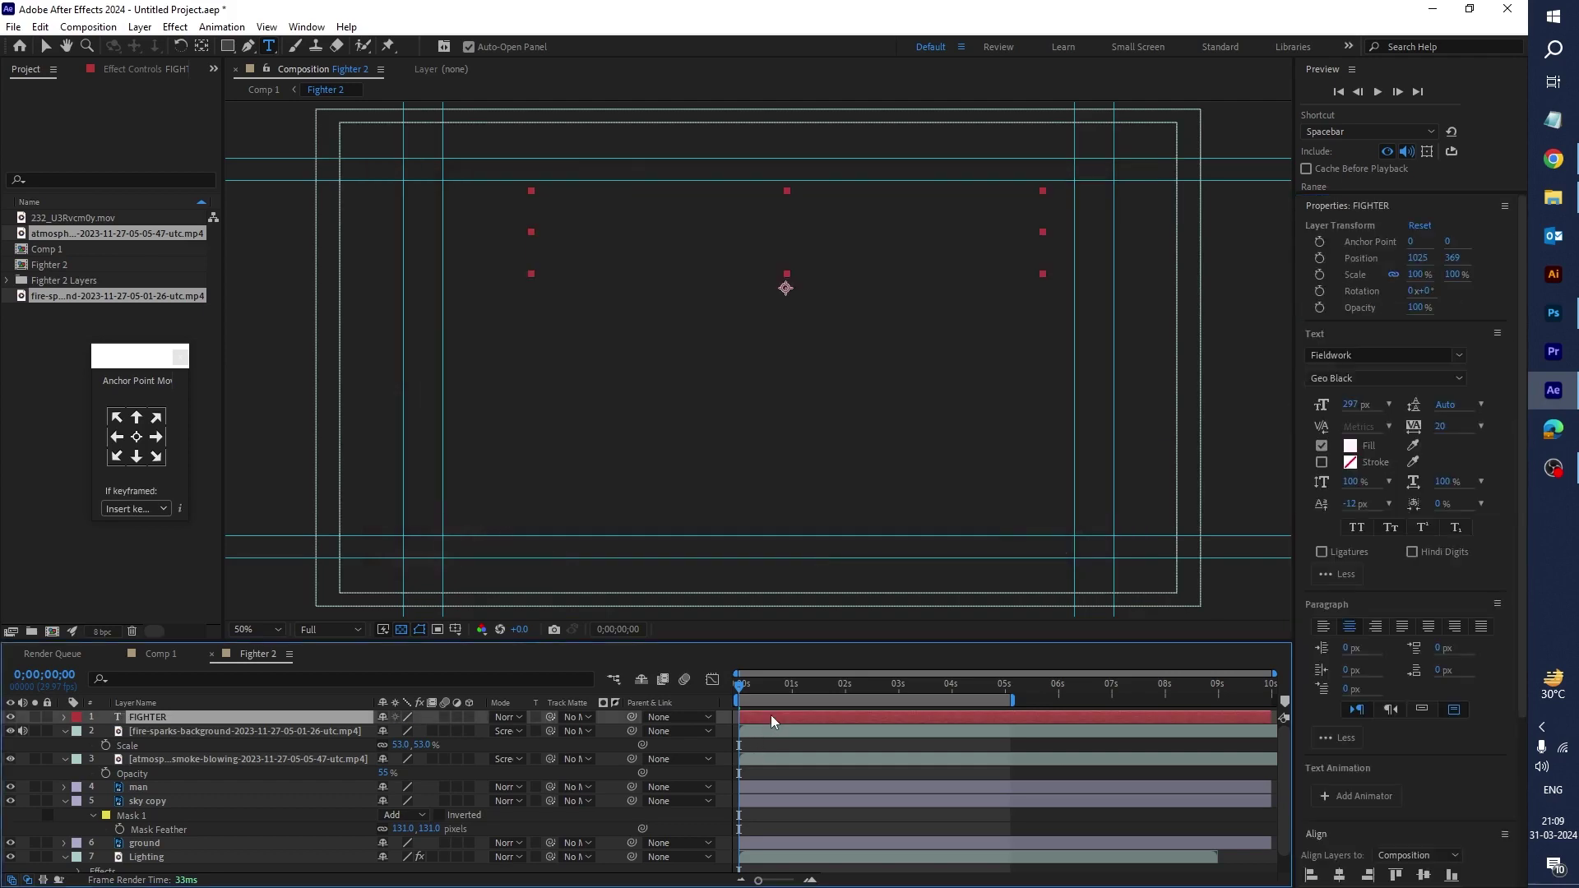
{"action": "left_click", "coordinate": [137, 437]}
{"action": "left_click", "coordinate": [1339, 875]}
{"action": "left_click", "coordinate": [1423, 875]}
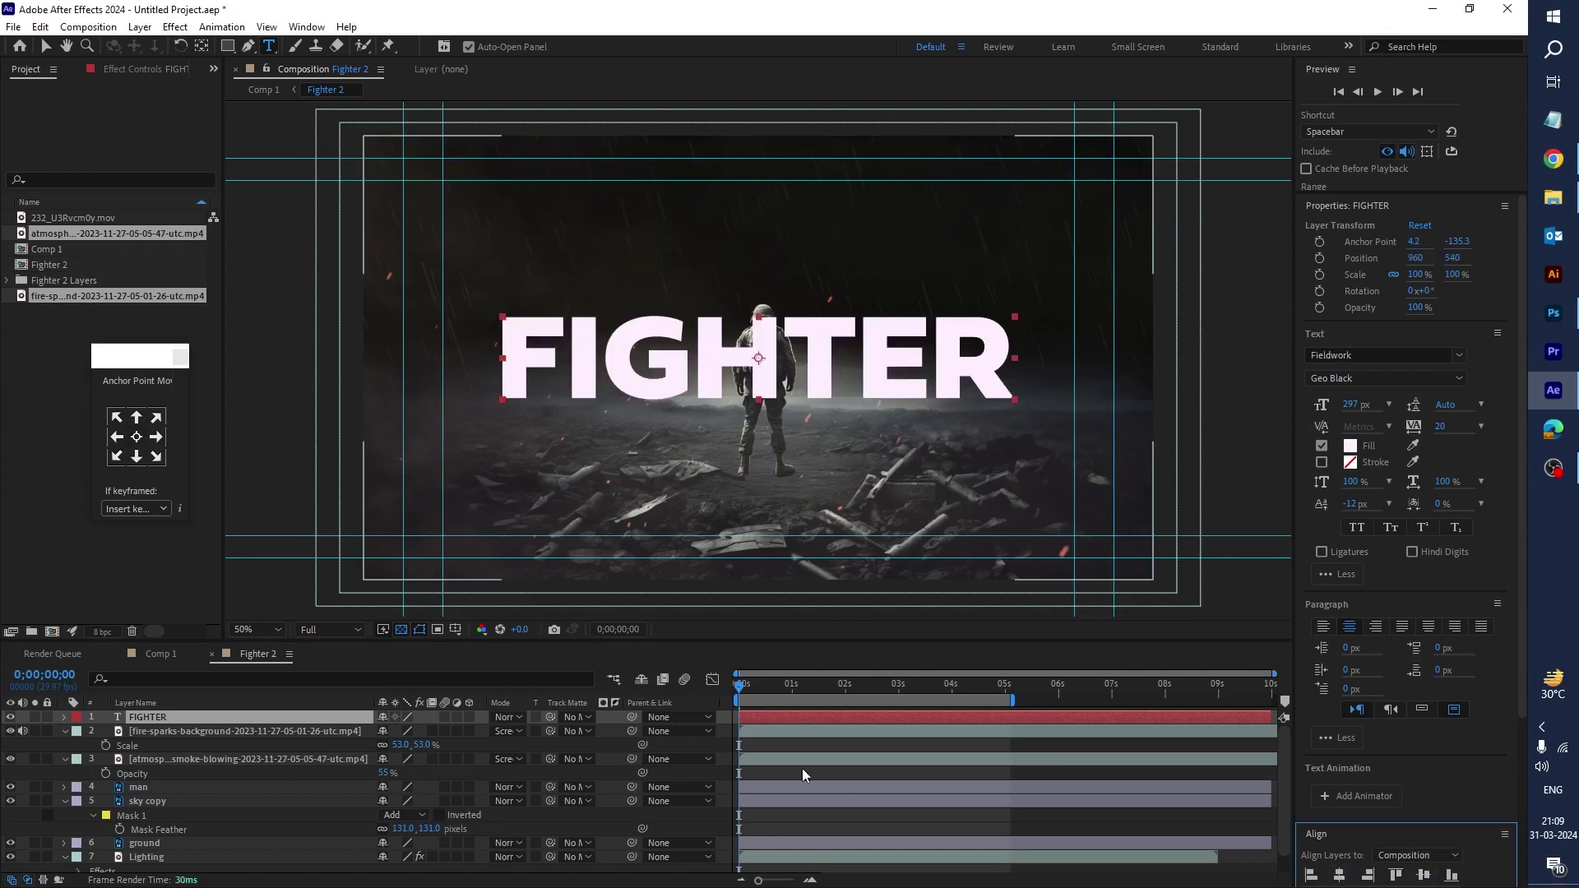
{"action": "key", "text": "v"}
{"action": "left_click_drag", "start_coordinate": [758, 358], "coordinate": [758, 243]}
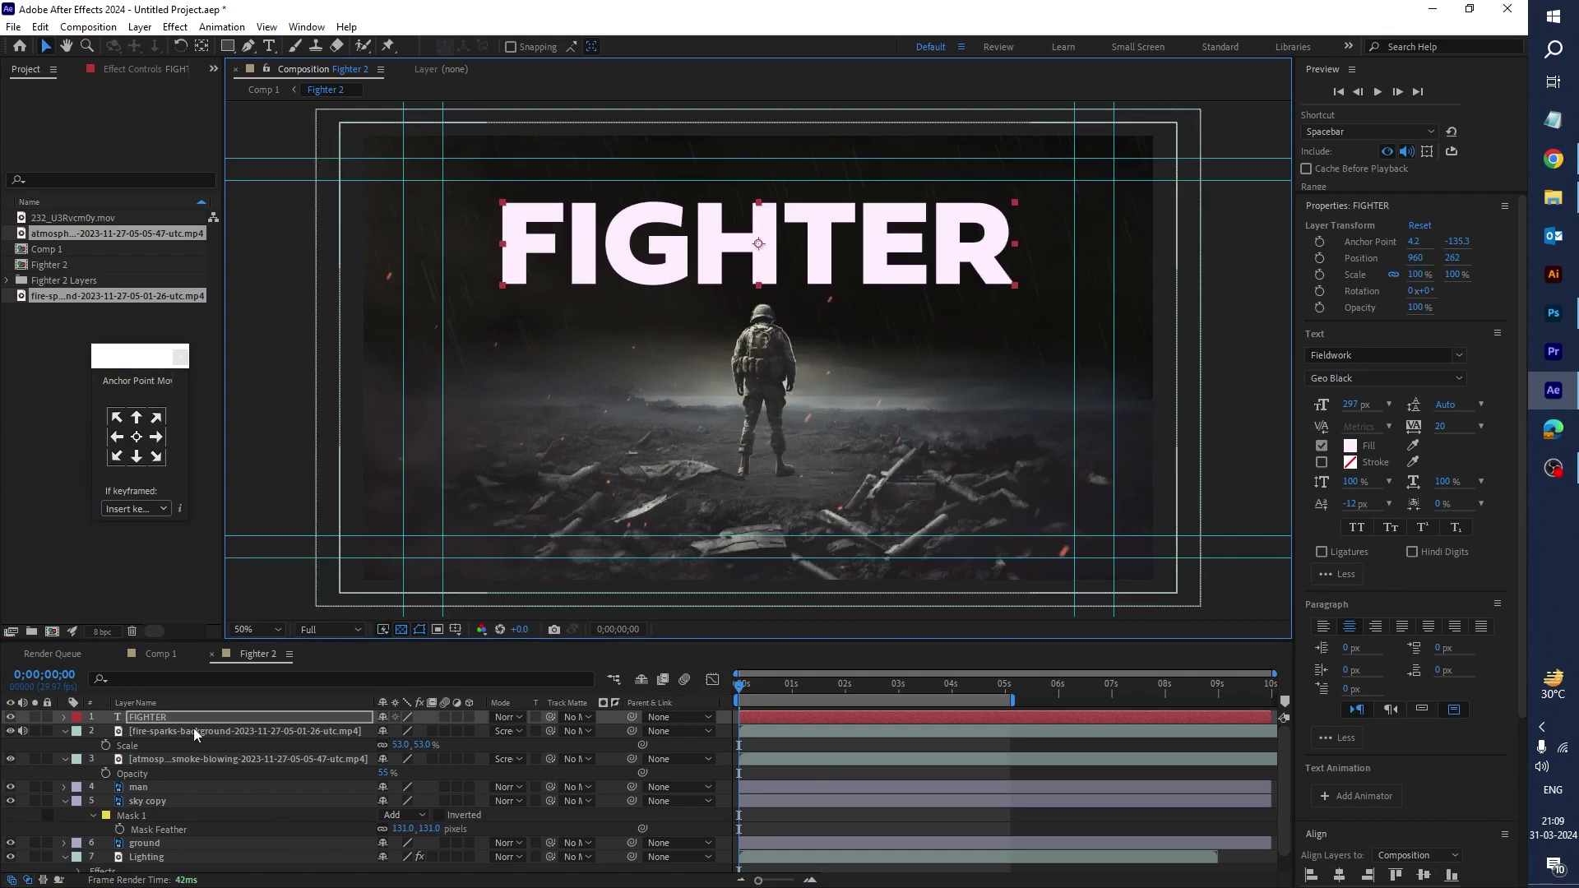
Step: Search effects for 'gli' and drag the Glitchy Text Decoder preset onto the FIGHTER layer
{"action": "left_click_drag", "start_coordinate": [817, 641], "coordinate": [815, 566]}
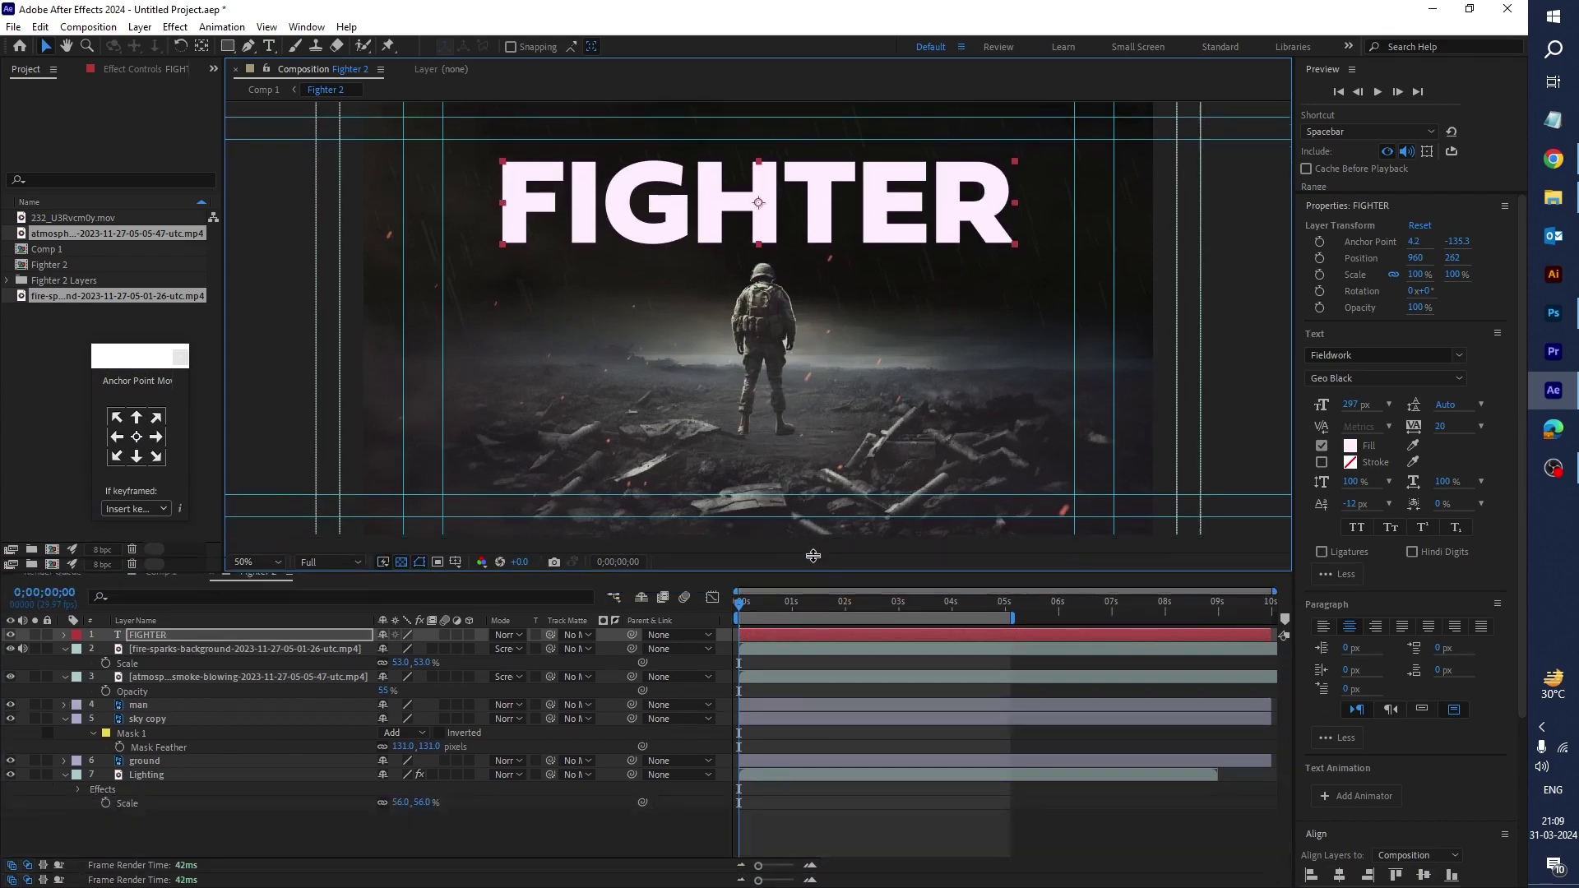
{"action": "left_click", "coordinate": [769, 644]}
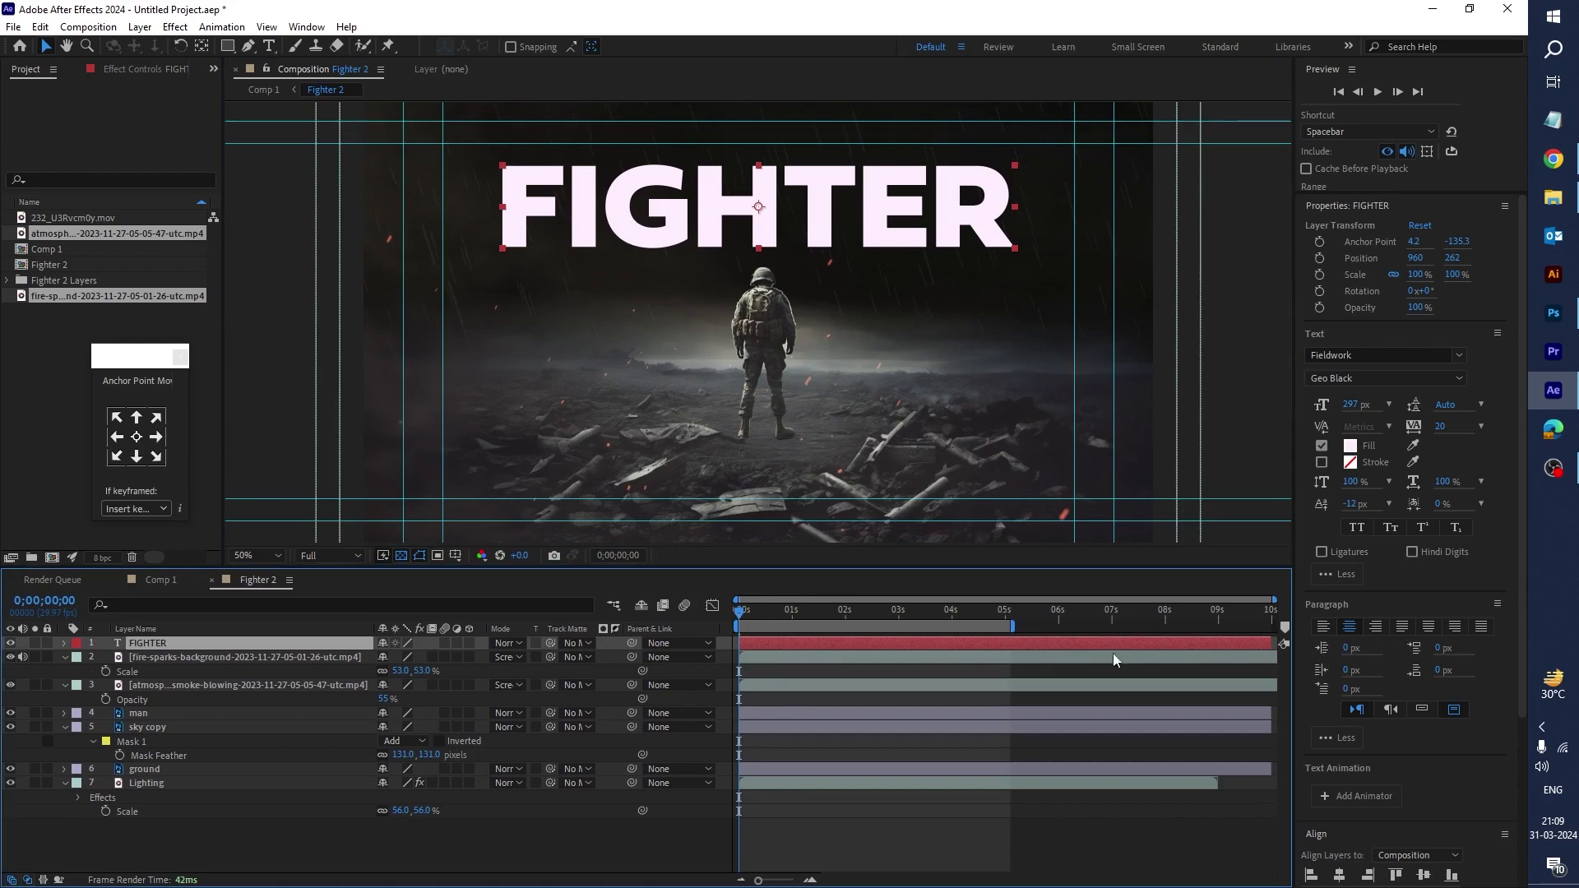
{"action": "scroll", "coordinate": [1527, 798], "scroll_direction": "down", "scroll_amount": 2}
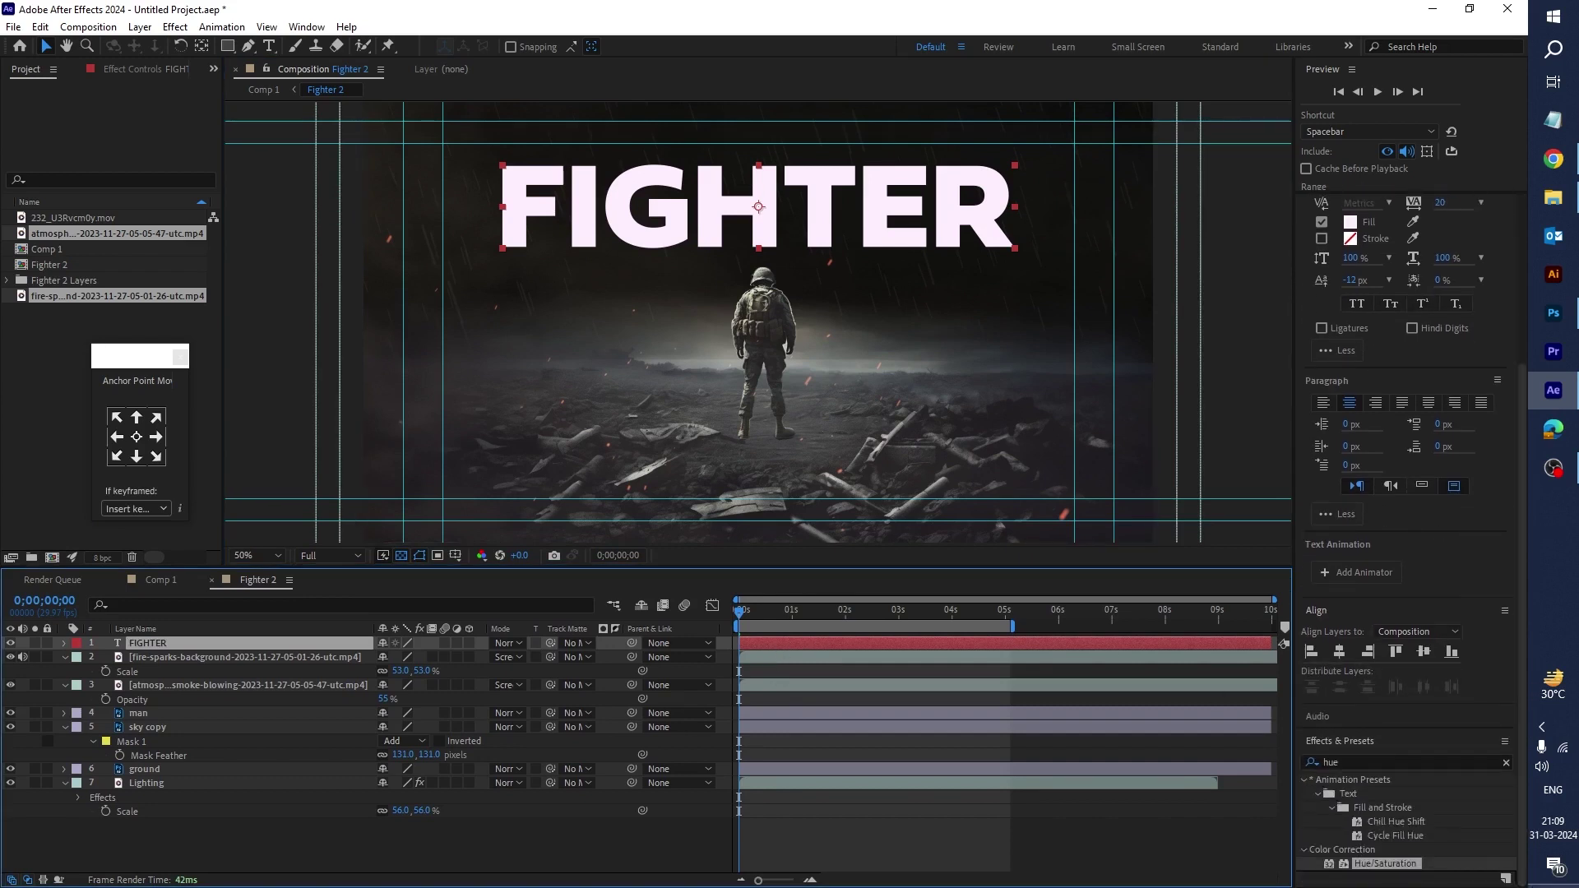
{"action": "left_click", "coordinate": [1353, 763]}
{"action": "left_click_drag", "start_coordinate": [1363, 758], "coordinate": [1302, 762]}
{"action": "type", "text": "glitch"}
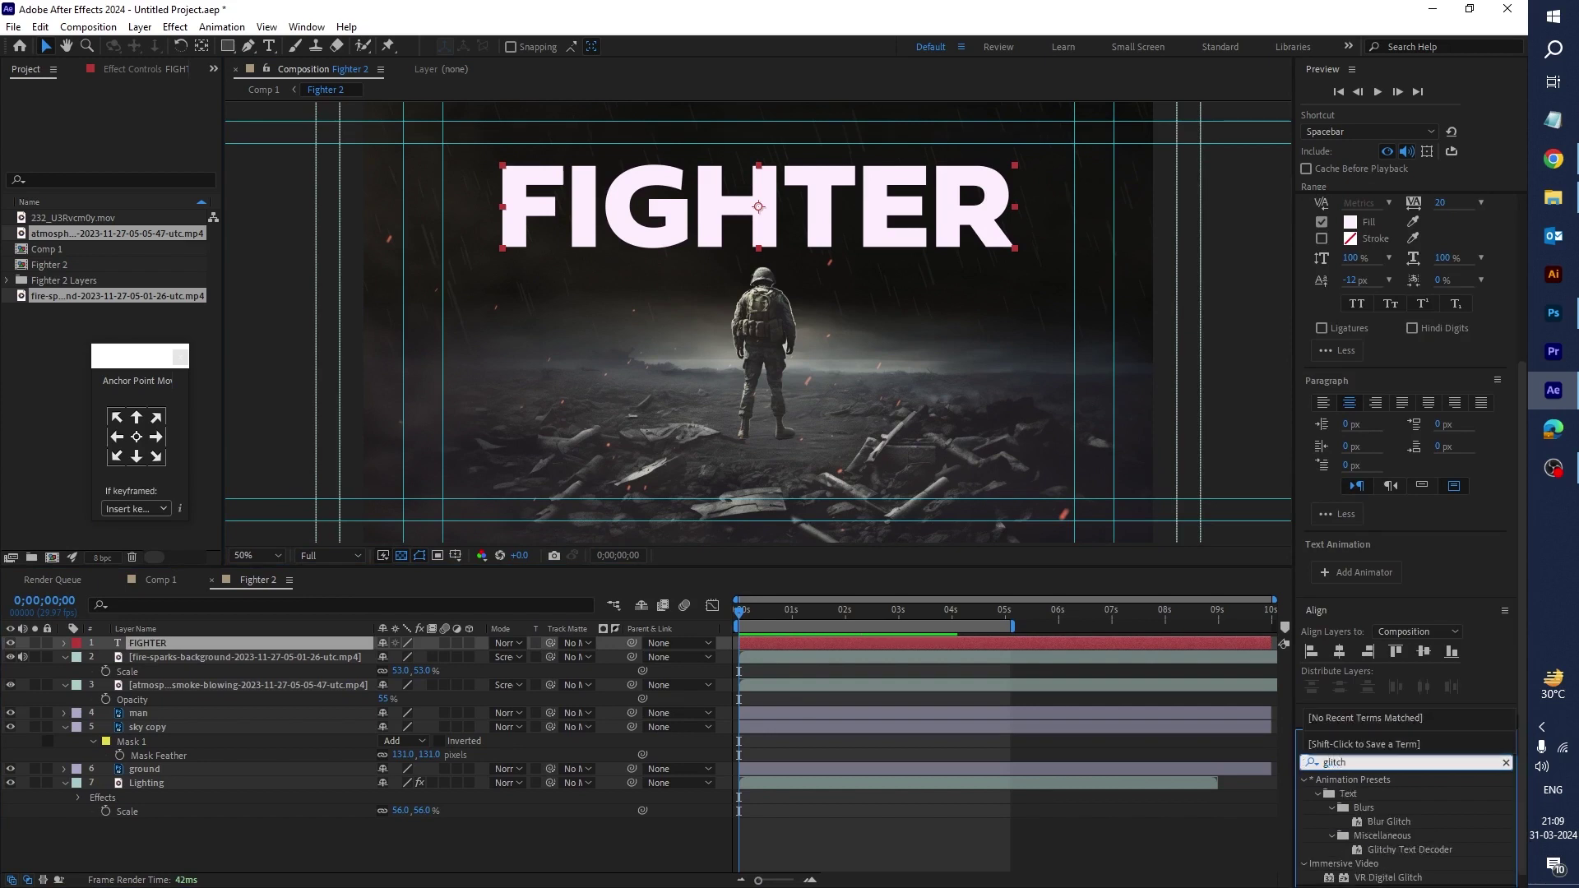
{"action": "left_click", "coordinate": [1416, 852]}
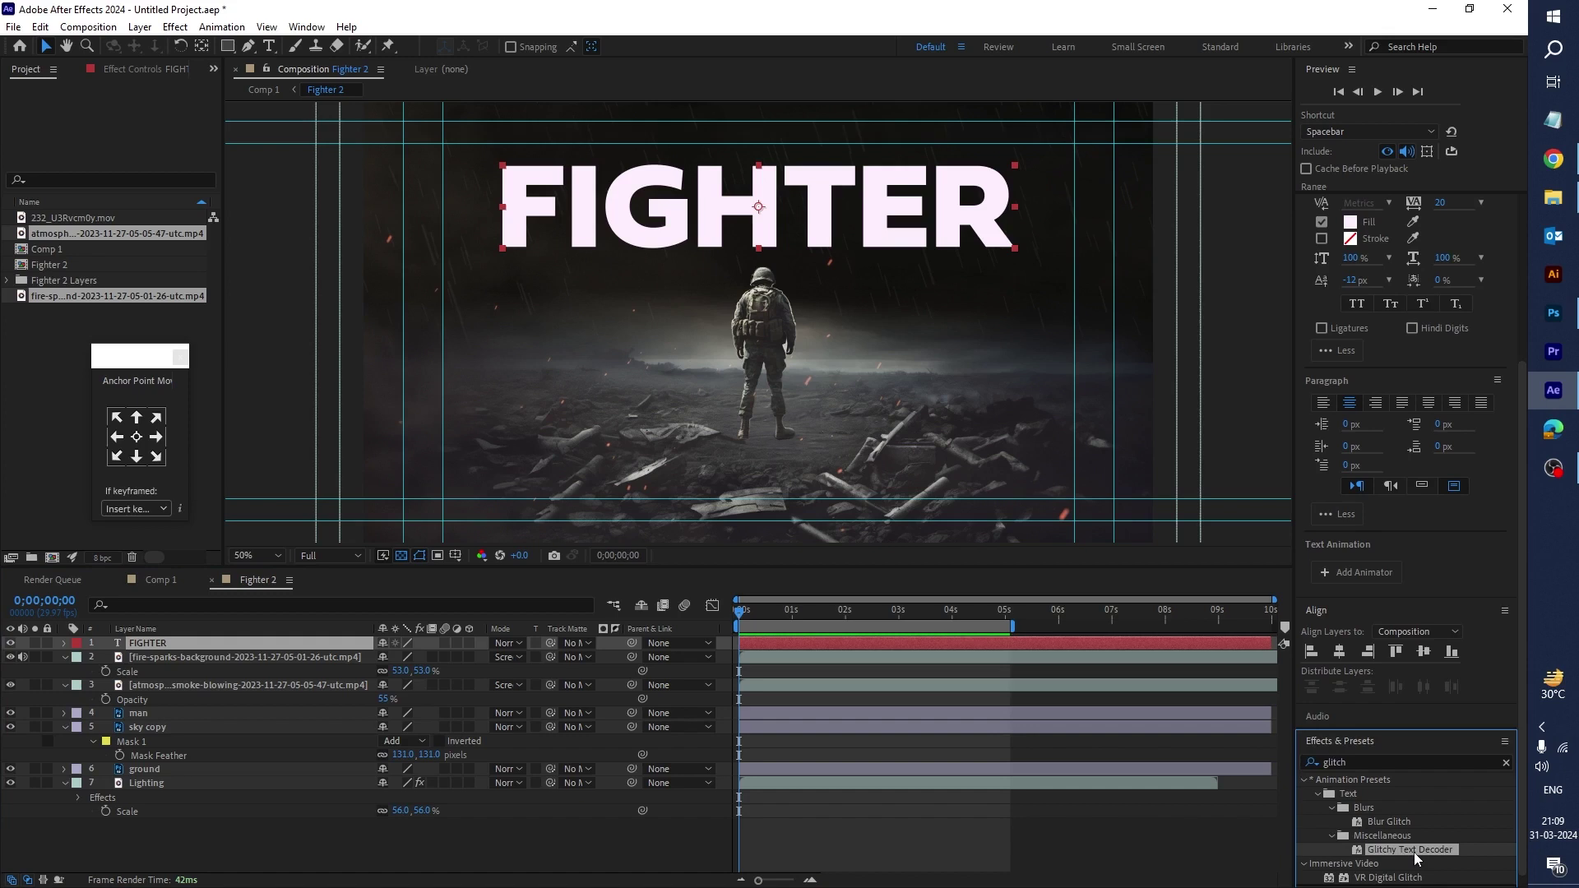
{"action": "left_click_drag", "start_coordinate": [1420, 851], "coordinate": [822, 642]}
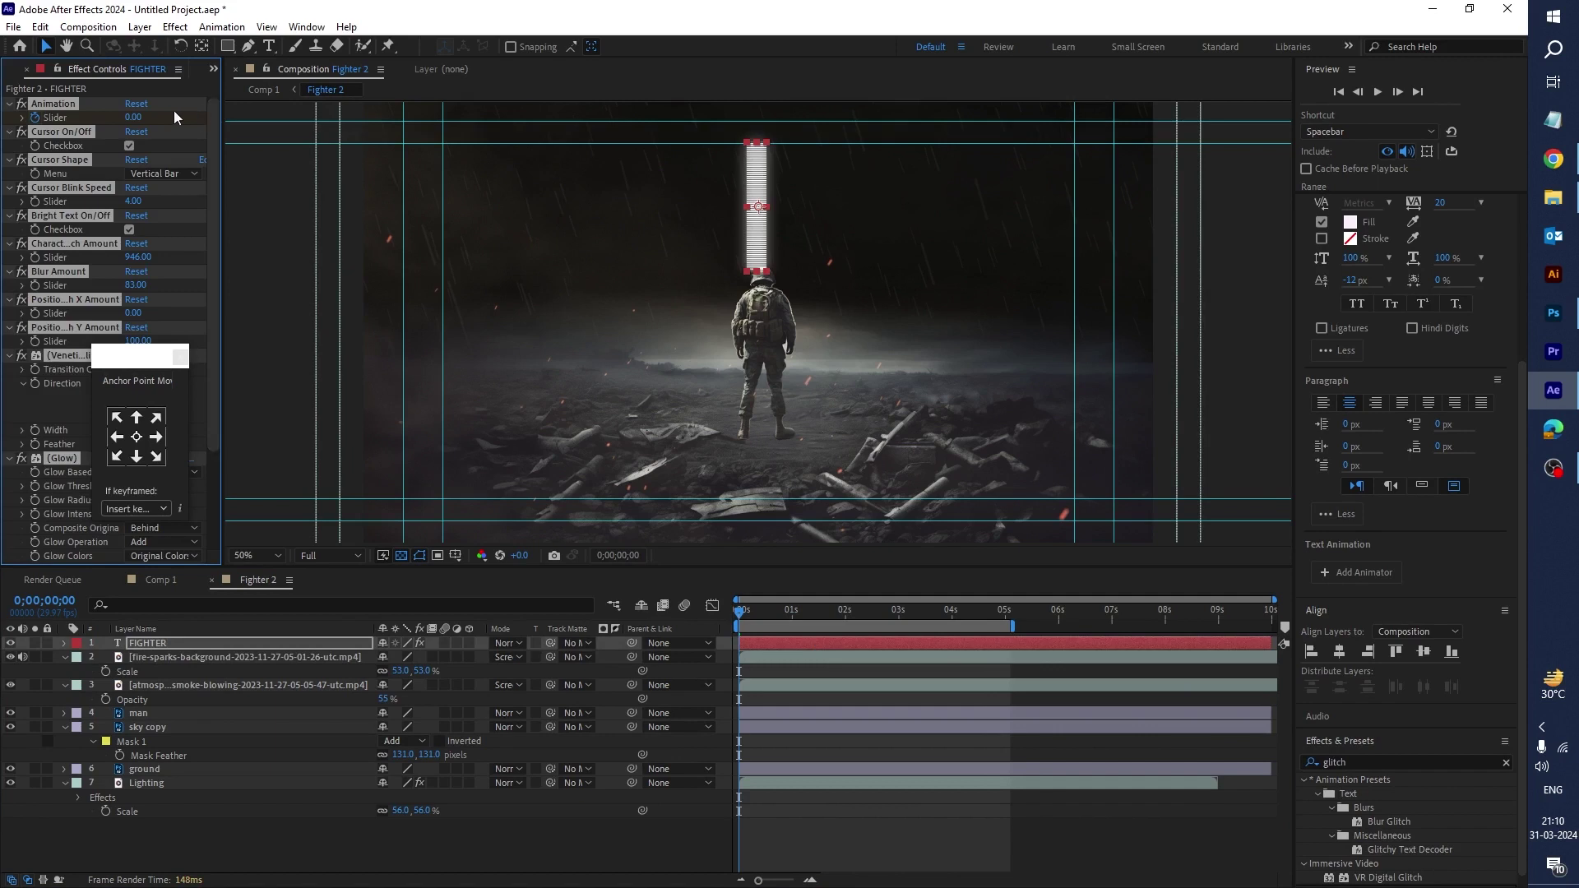
Step: Switch off the decoder's Cursor and set Characters Amount to 0, then select FIGHTER in the timeline
{"action": "left_click", "coordinate": [15, 151]}
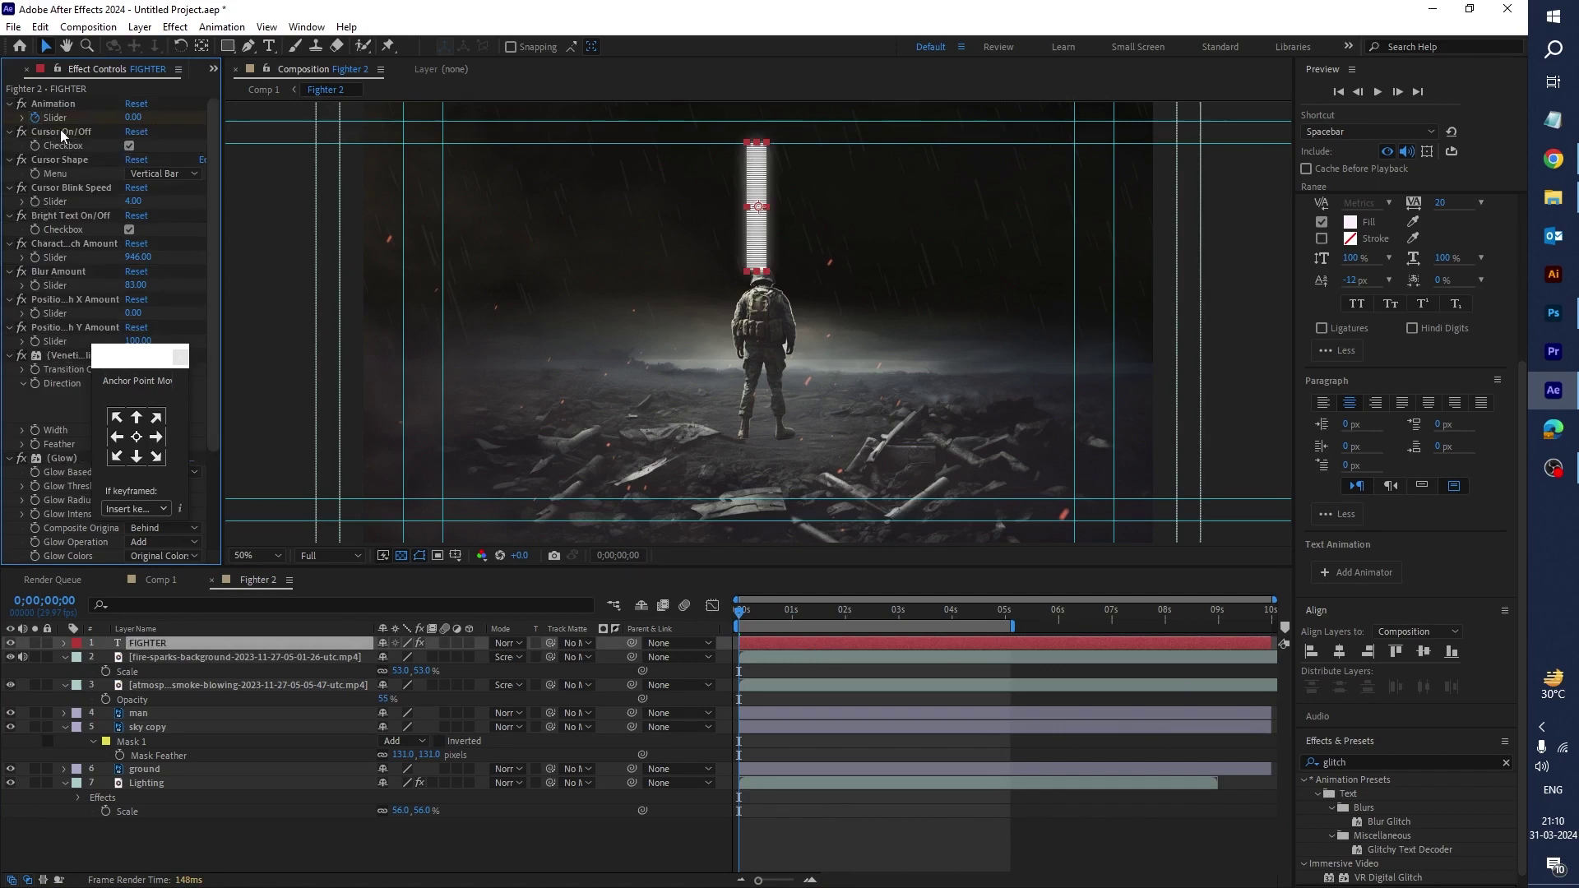
{"action": "left_click", "coordinate": [129, 146]}
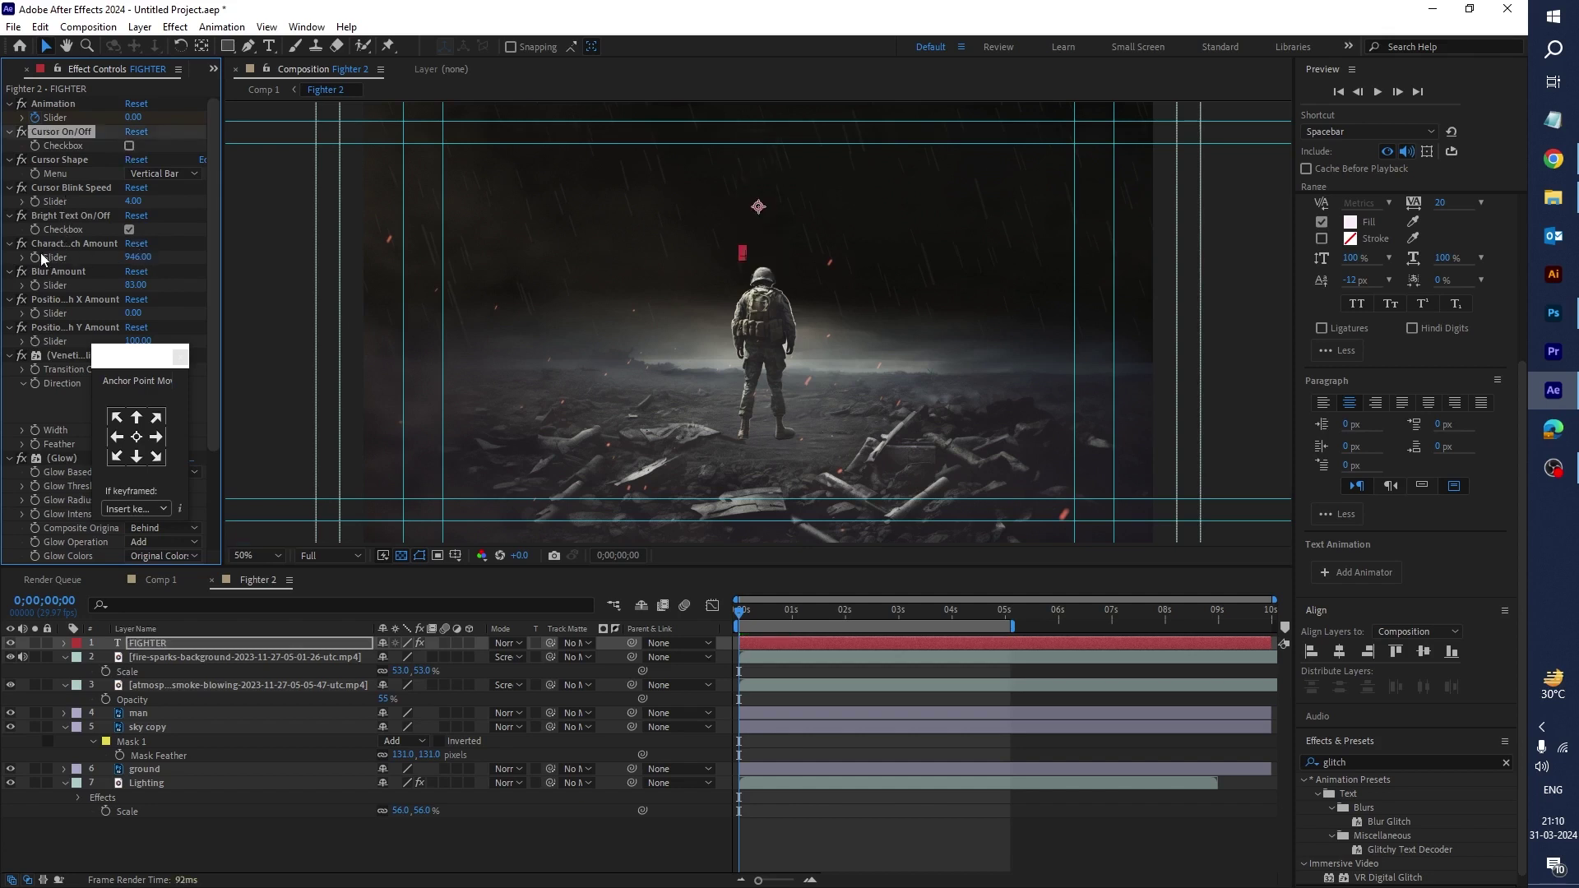
{"action": "left_click", "coordinate": [145, 257]}
{"action": "key", "text": "Return"}
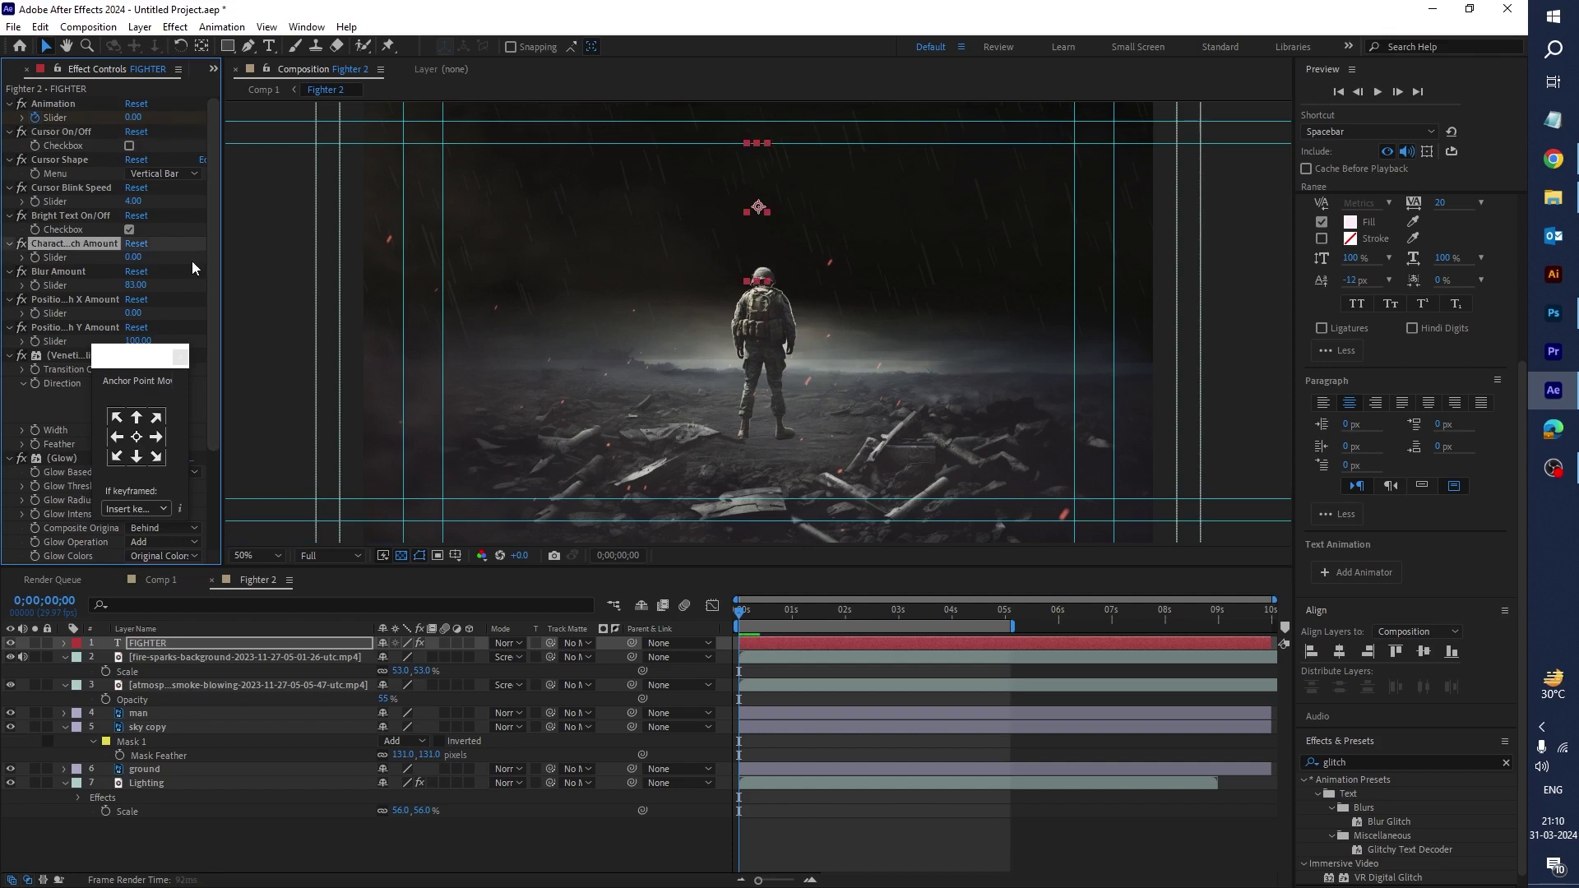
{"action": "left_click", "coordinate": [777, 643]}
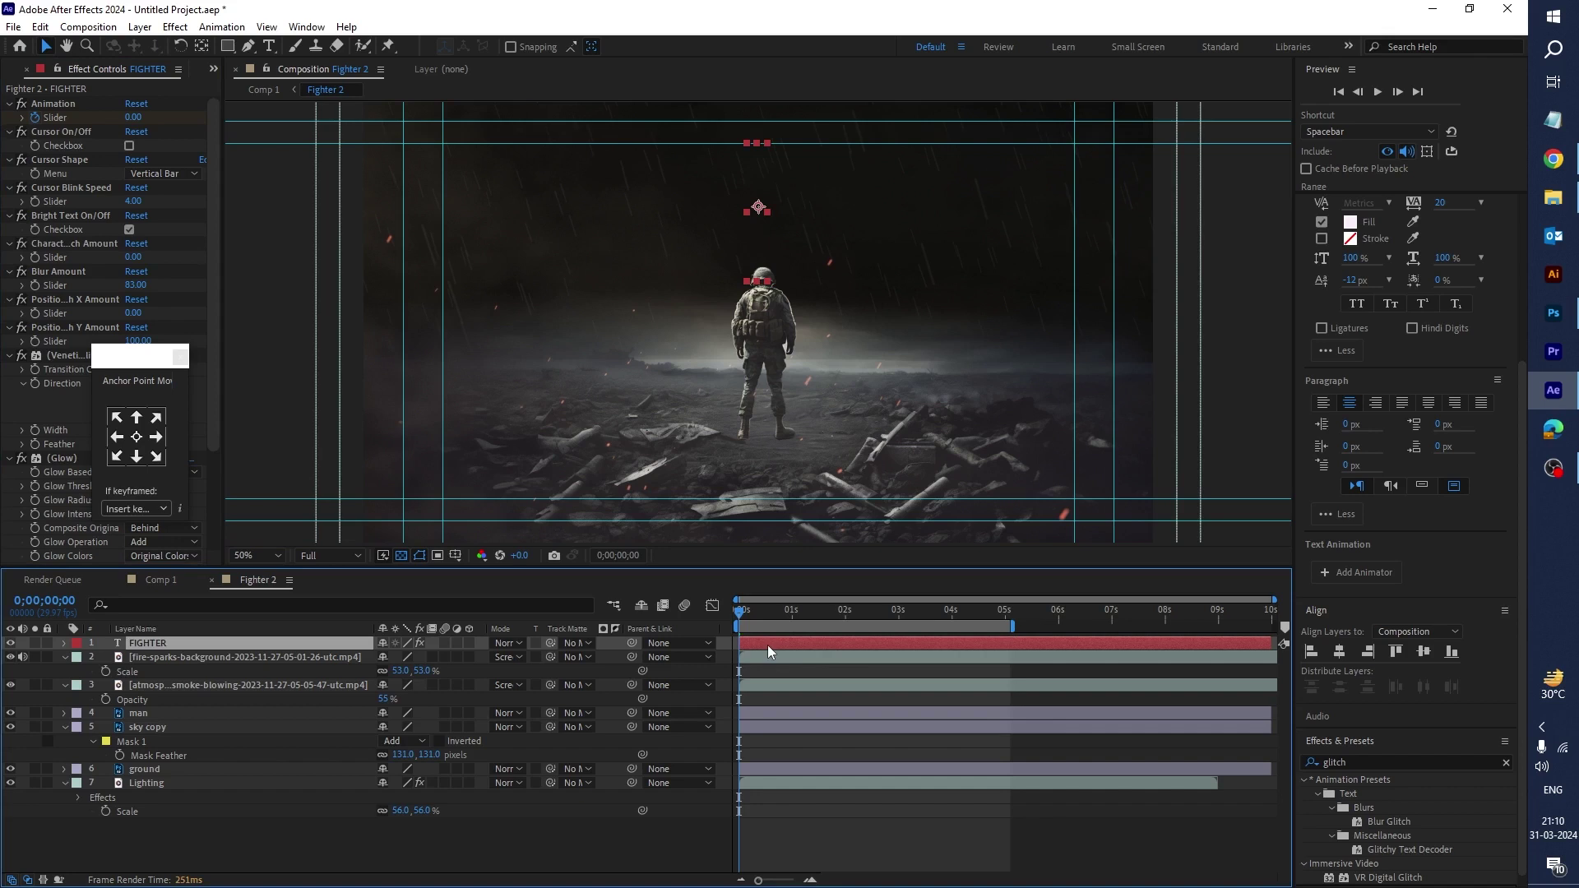
Step: Preview the FIGHTER type-on animation from the start, with the timeline zoomed to the first five seconds
{"action": "key", "text": "u"}
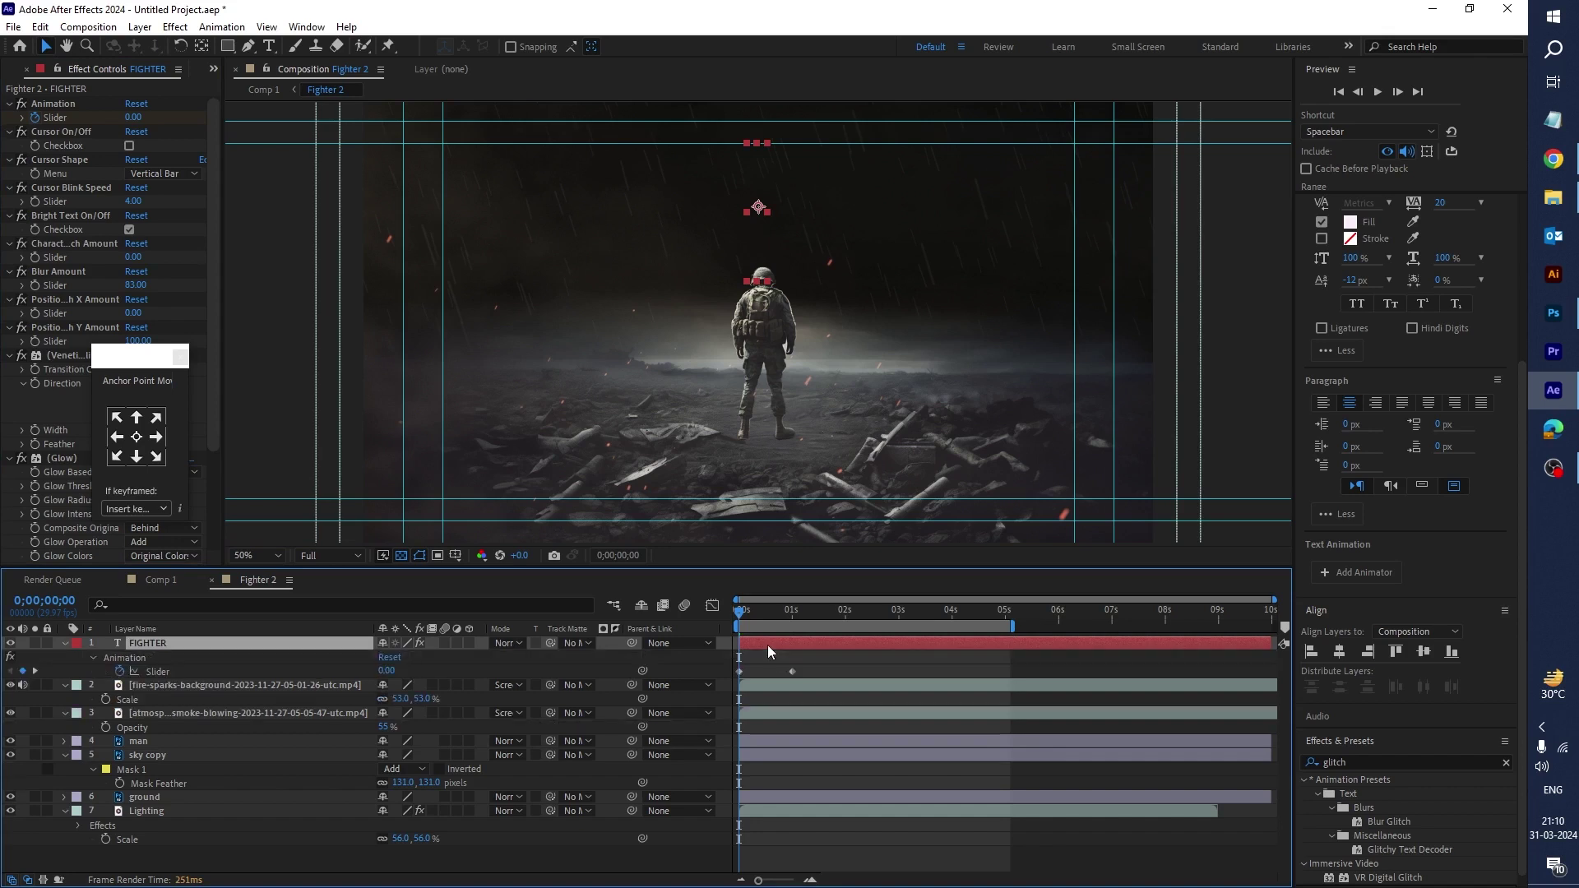
{"action": "left_click", "coordinate": [811, 879]}
{"action": "left_click_drag", "start_coordinate": [873, 663], "coordinate": [758, 671]}
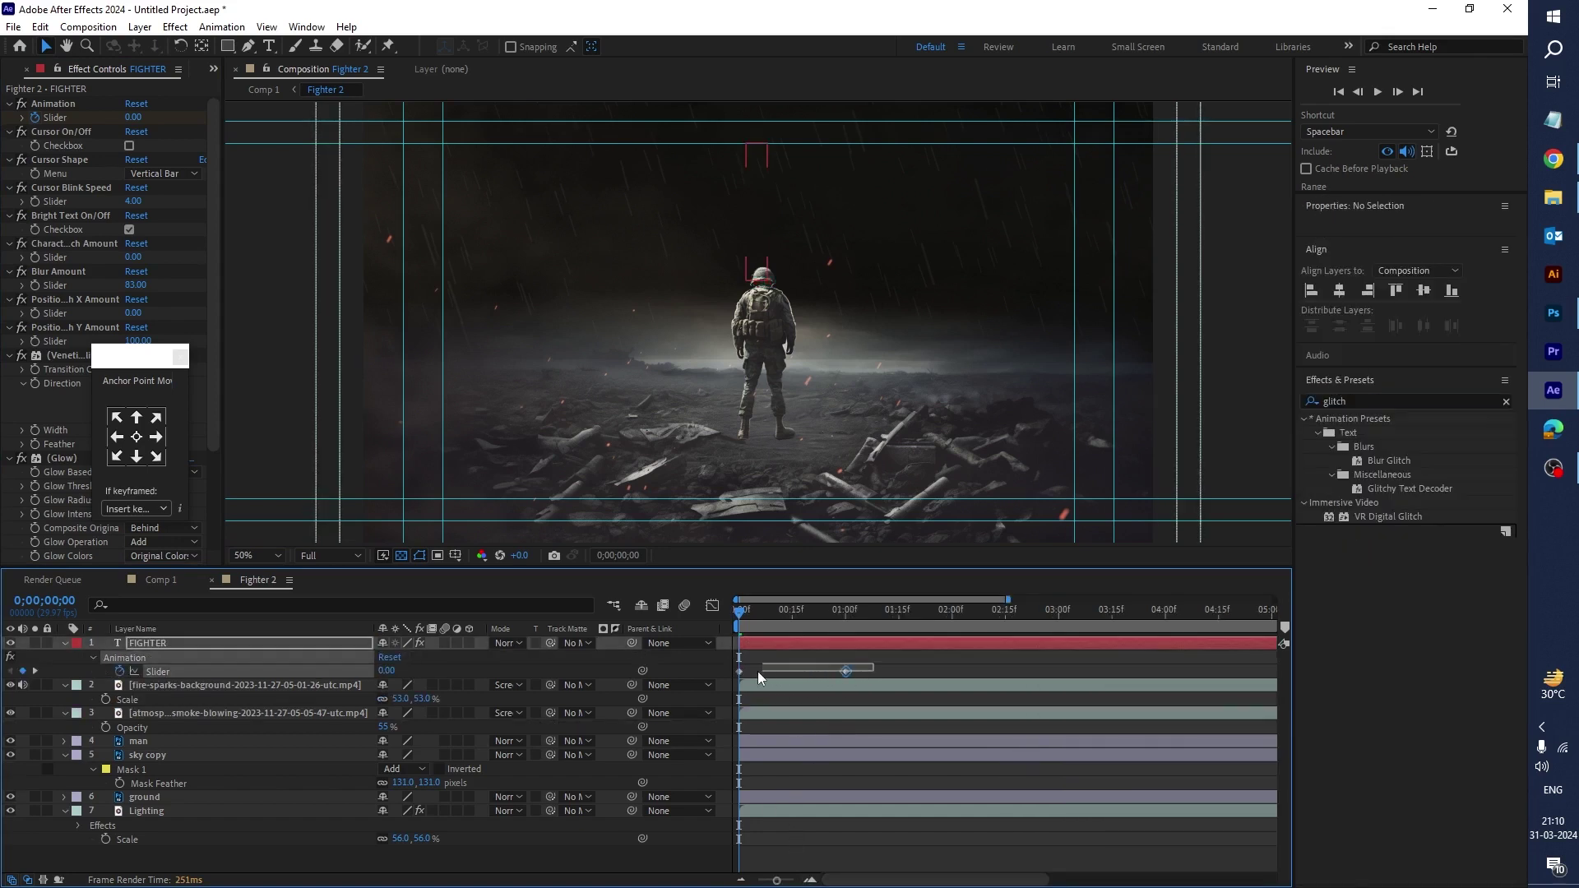
{"action": "left_click", "coordinate": [788, 669]}
{"action": "key", "text": "space"}
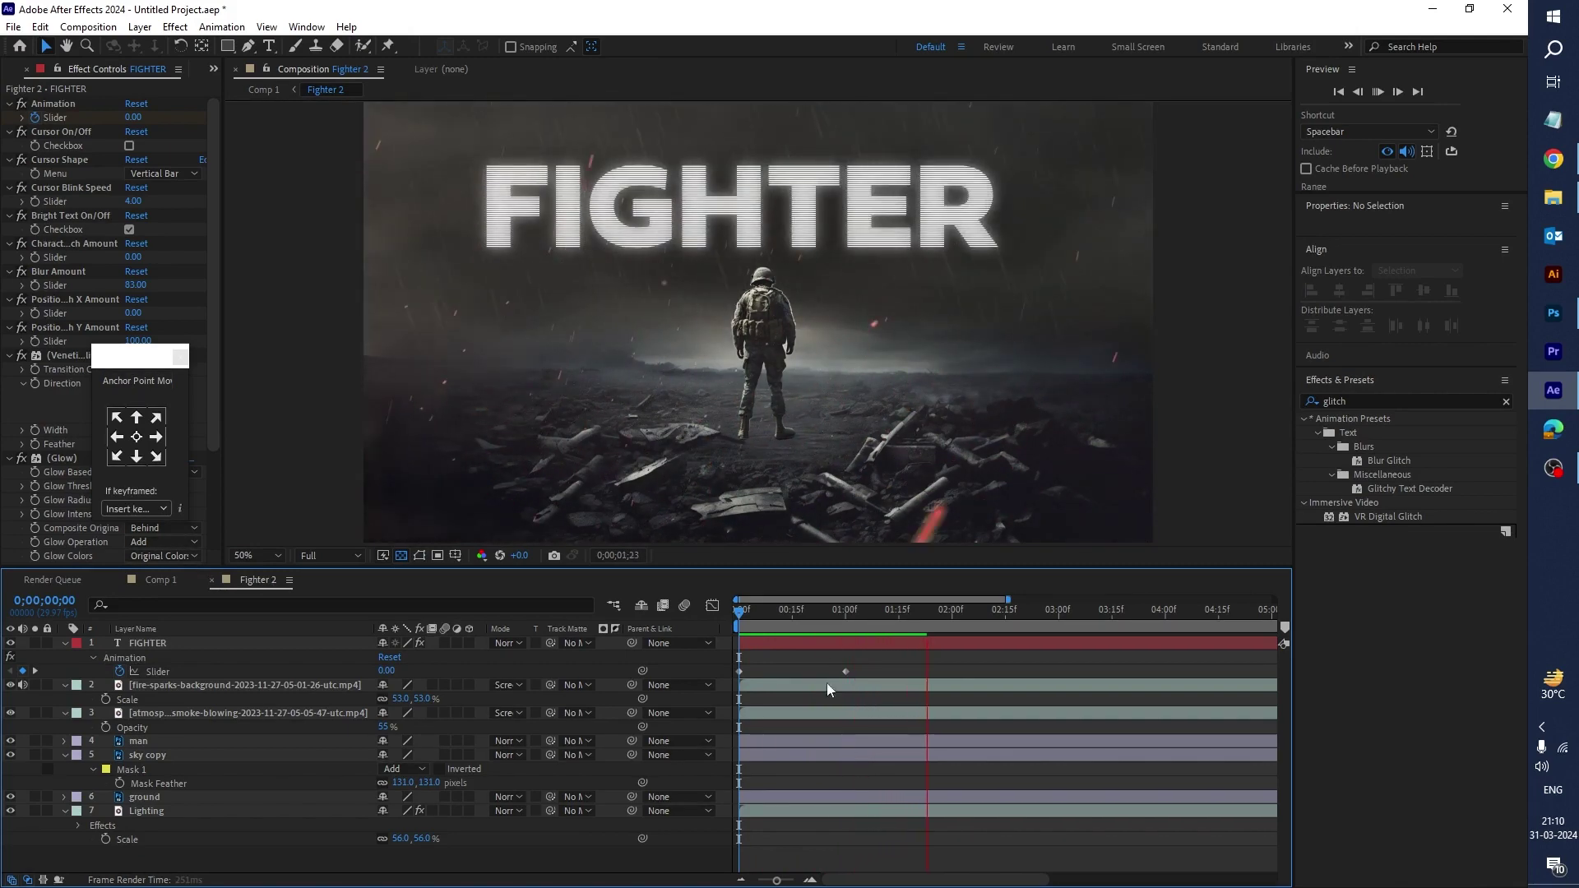
{"action": "left_click", "coordinate": [838, 610]}
{"action": "key", "text": "Home"}
{"action": "key", "text": "space"}
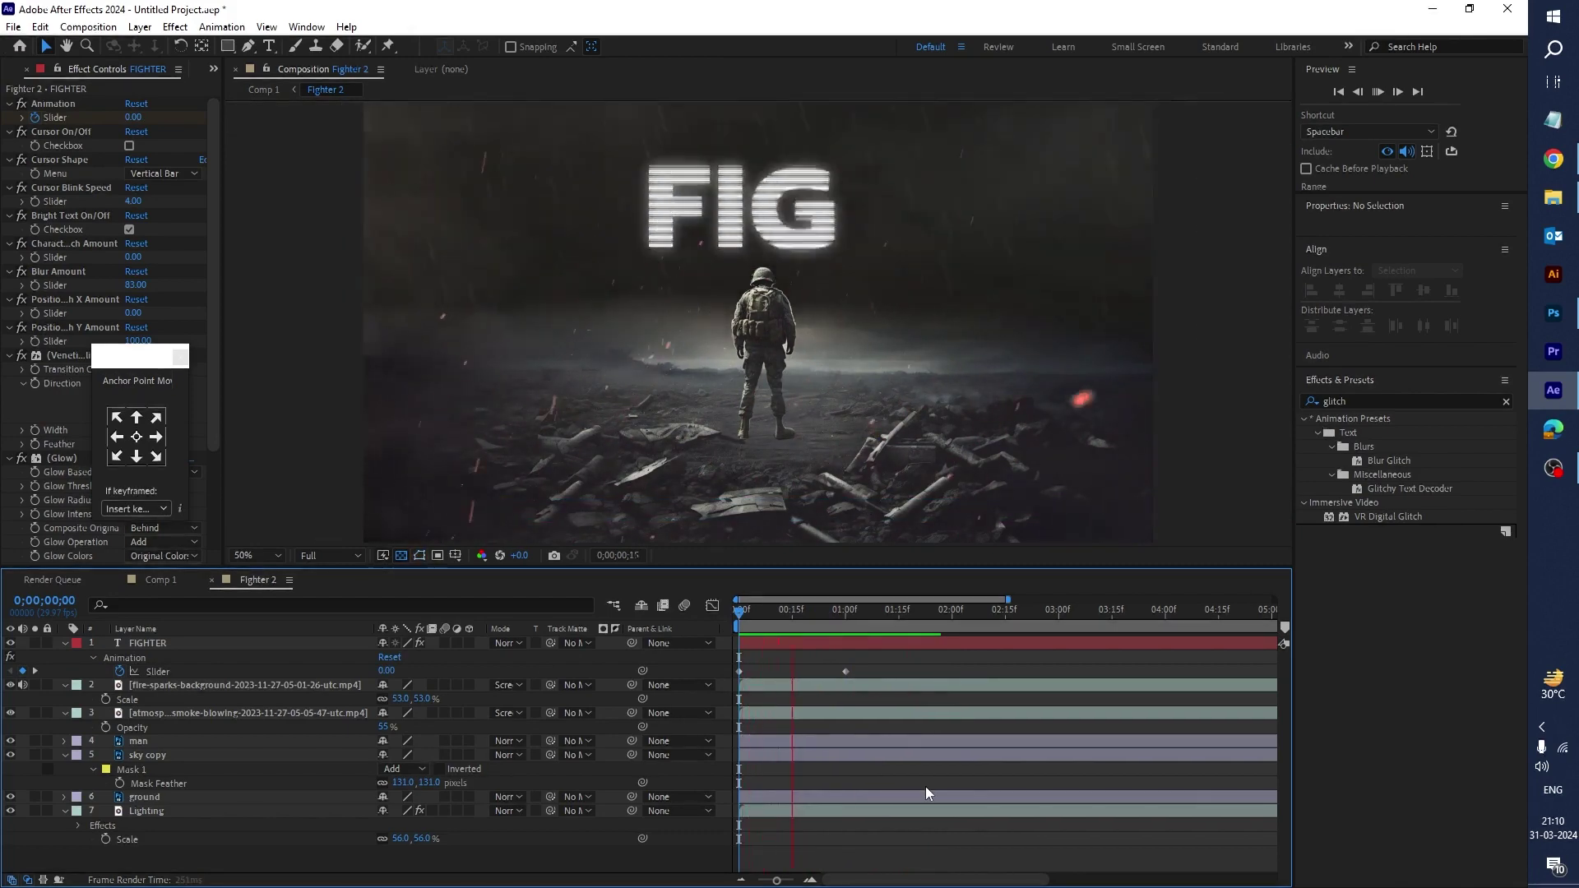
Step: Nudge the FIGHTER title slightly right to position 996, 264.5 over the soldier
{"action": "left_click", "coordinate": [876, 645]}
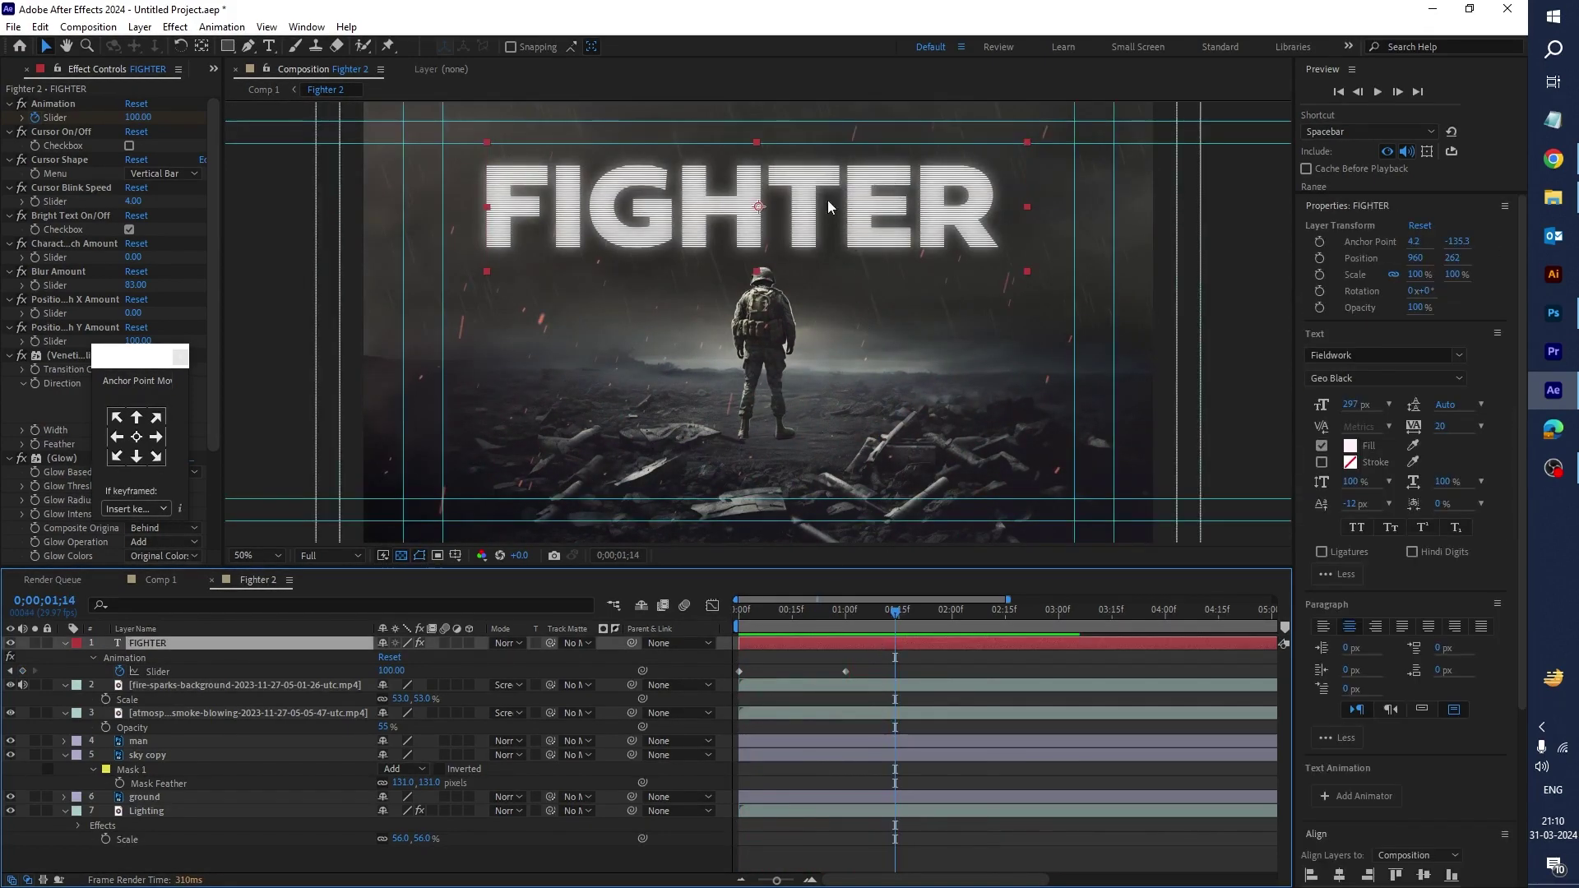
{"action": "left_click_drag", "start_coordinate": [758, 209], "coordinate": [773, 211]}
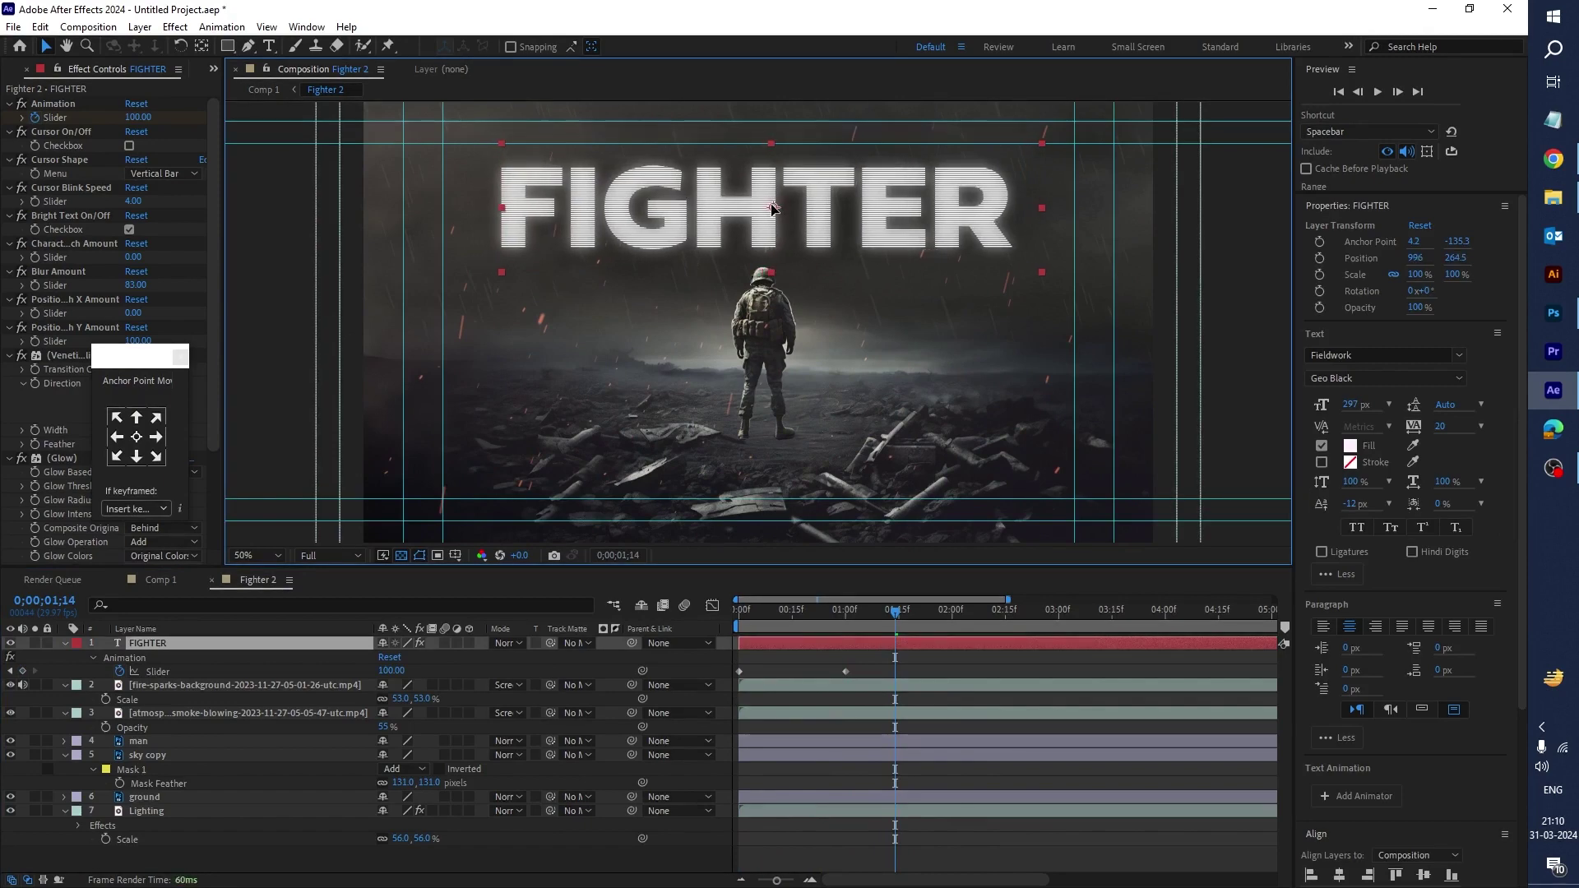
{"action": "scroll", "coordinate": [201, 451], "scroll_direction": "down", "scroll_amount": 3}
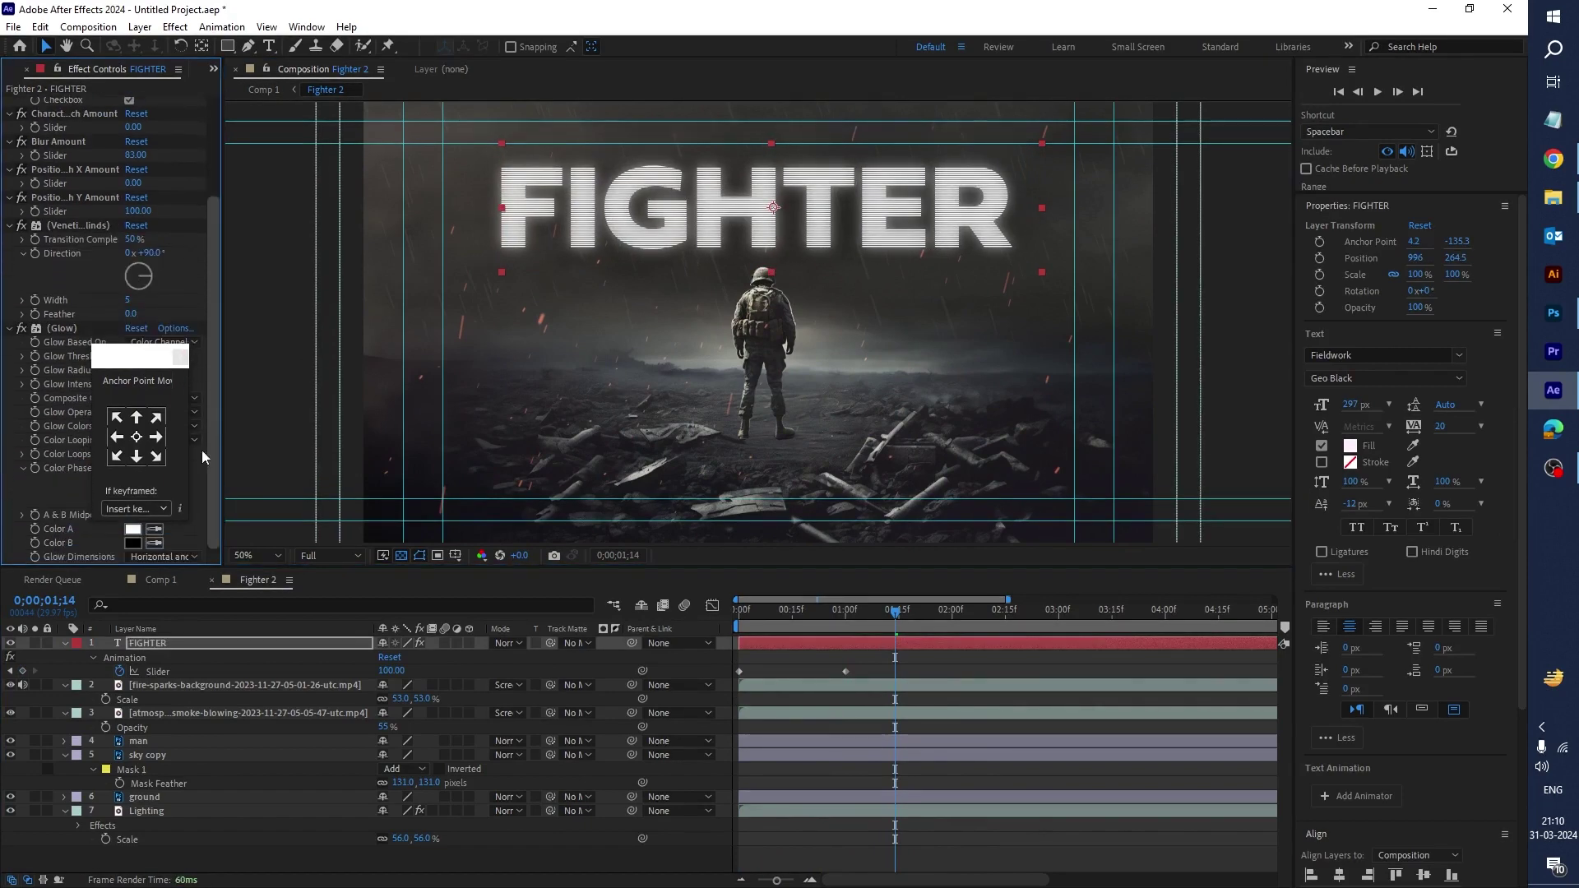
{"action": "left_click_drag", "start_coordinate": [166, 374], "coordinate": [298, 297]}
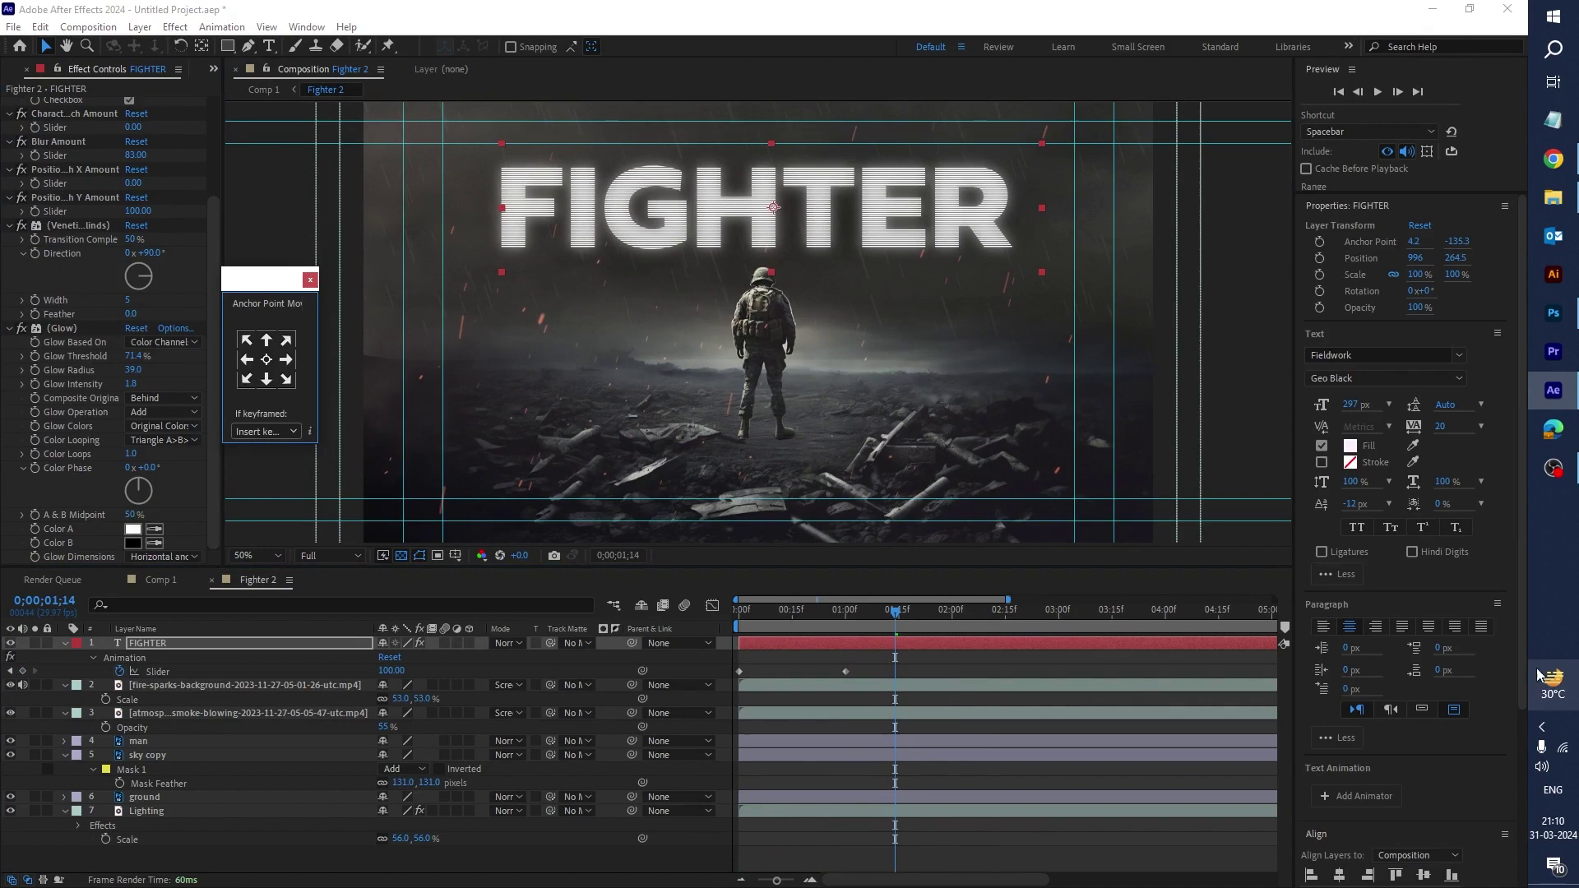
{"action": "scroll", "coordinate": [1525, 683], "scroll_direction": "down", "scroll_amount": 5}
Step: Apply a second Stylize > Glow effect to the FIGHTER layer via the 'glow' search
{"action": "left_click", "coordinate": [1369, 765]}
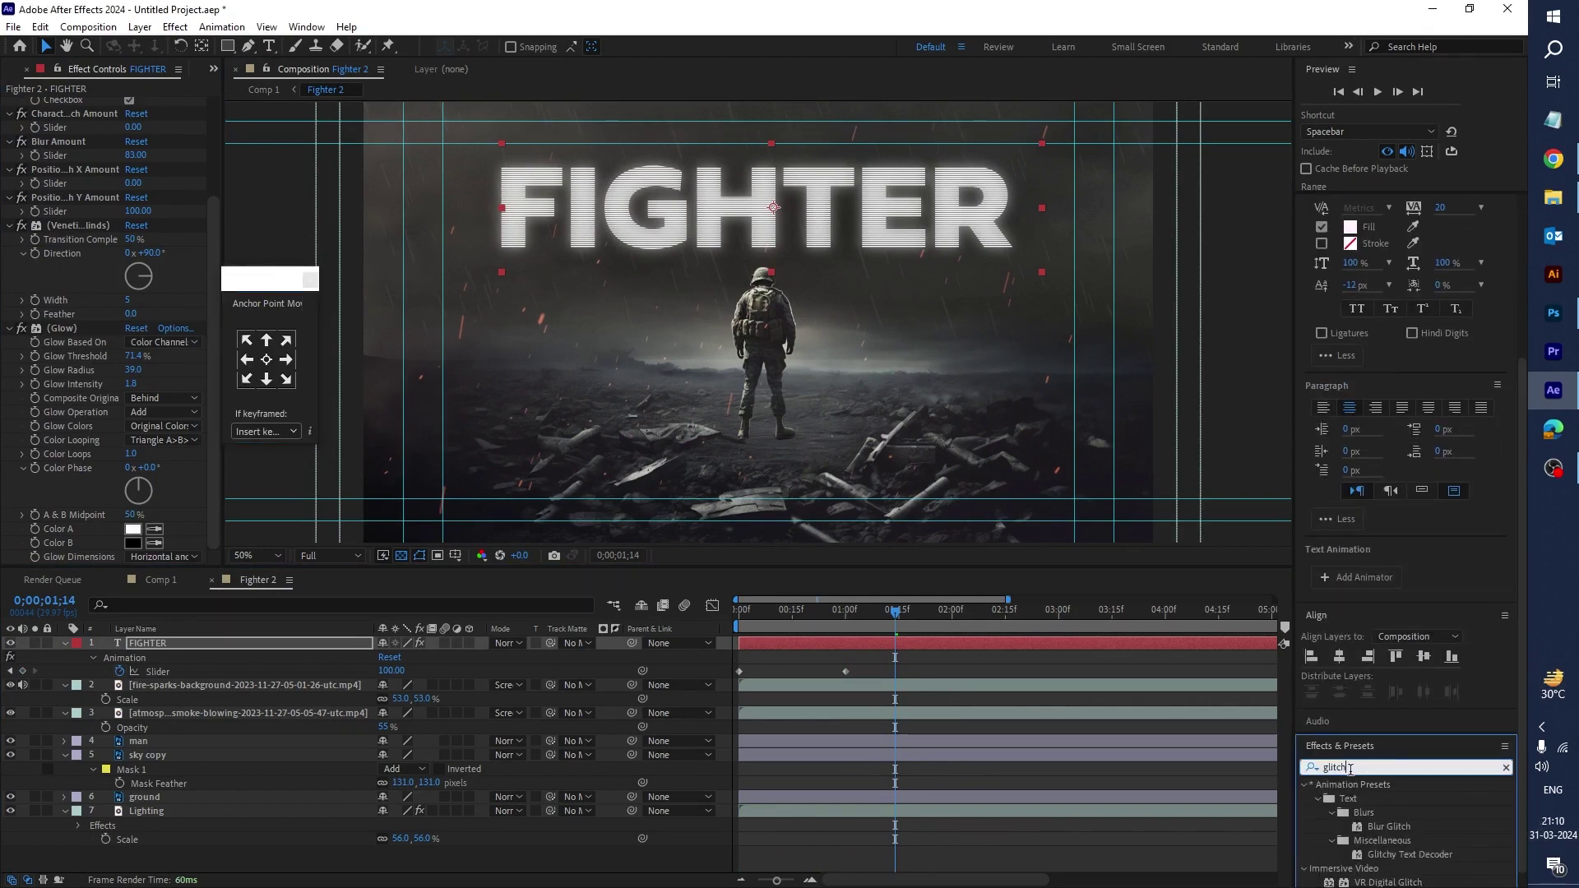
{"action": "type", "text": "glow"}
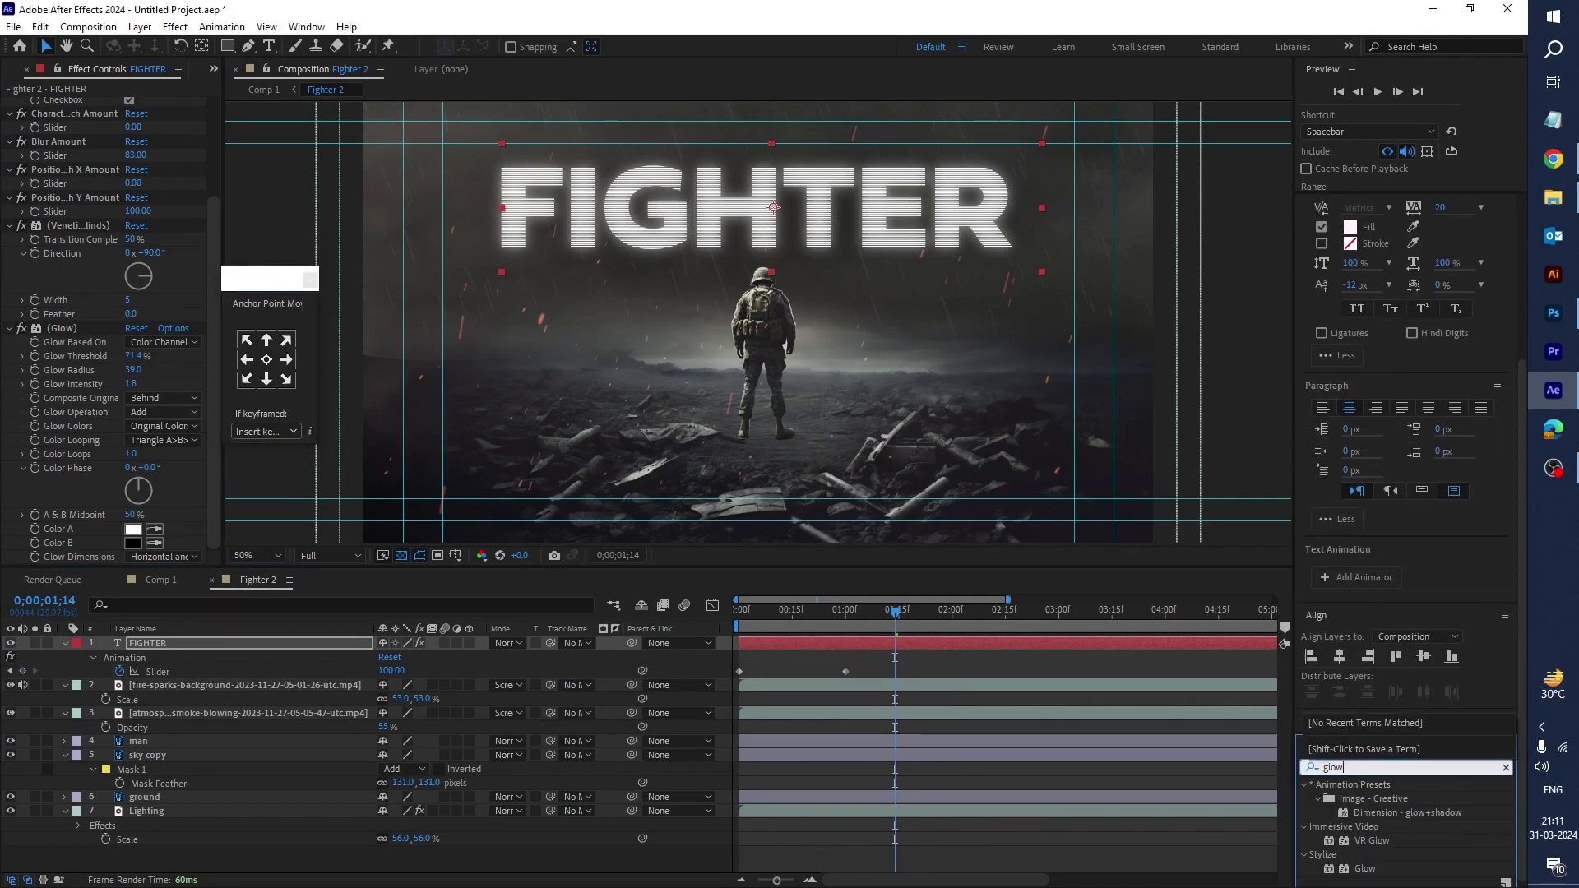
{"action": "left_click", "coordinate": [1372, 875]}
{"action": "left_click_drag", "start_coordinate": [1374, 876], "coordinate": [868, 646]}
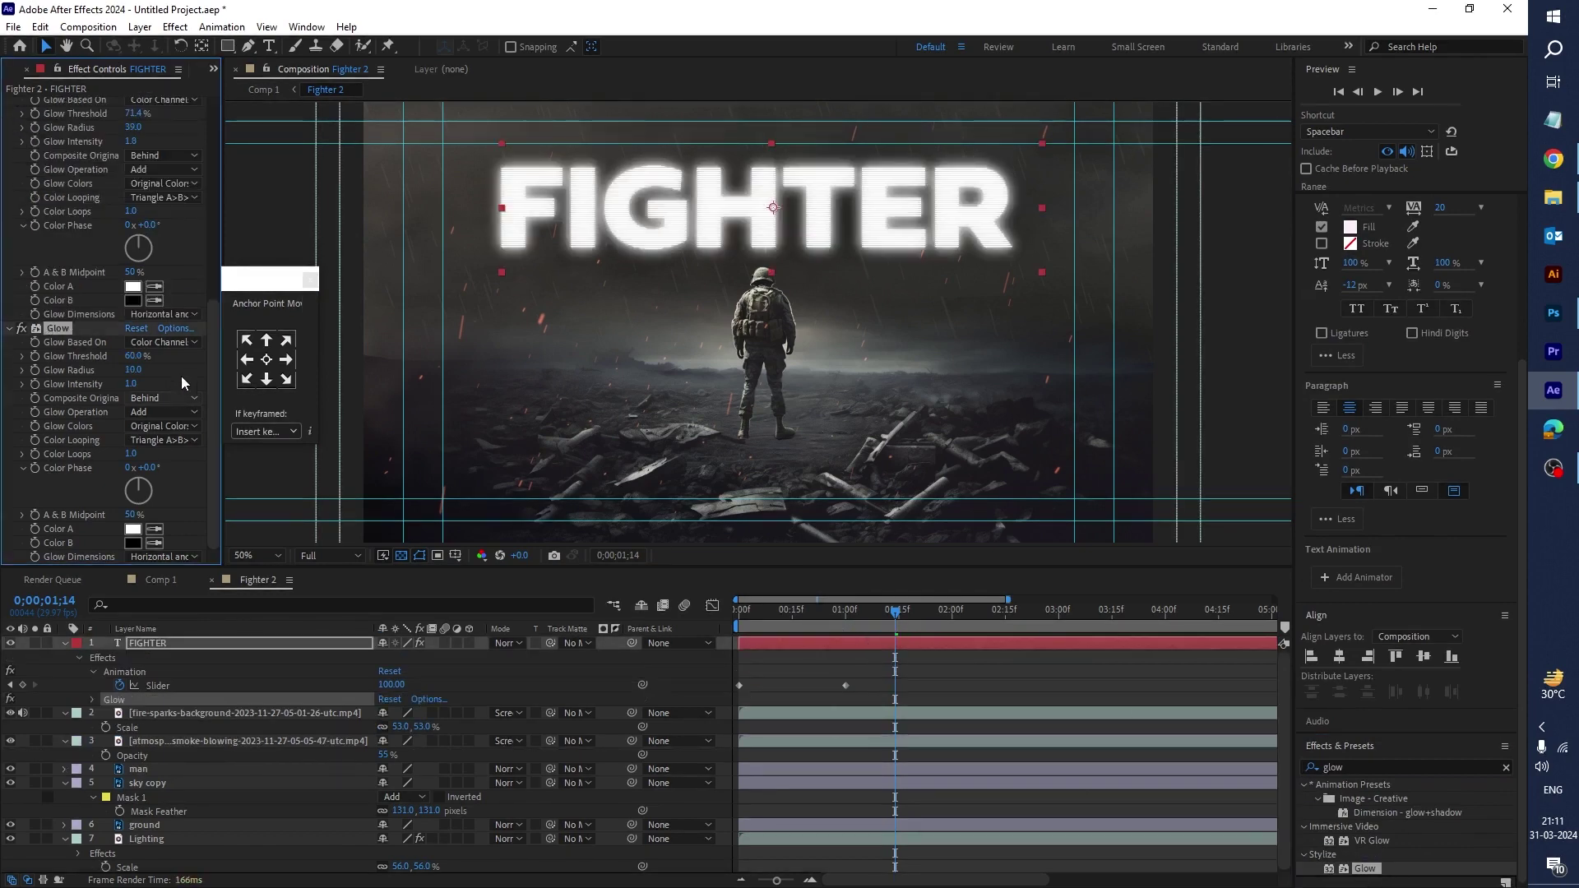
Step: Set the second Glow's Color A to purple, Color B to dark blue, and Glow Radius to 40
{"action": "left_click", "coordinate": [132, 531]}
{"action": "left_click_drag", "start_coordinate": [1251, 255], "coordinate": [1251, 227]}
{"action": "left_click", "coordinate": [1232, 187]}
{"action": "left_click", "coordinate": [1382, 182]}
{"action": "left_click", "coordinate": [132, 543]}
{"action": "mouse_move", "coordinate": [1221, 206]}
{"action": "left_mouse_down"}
{"action": "mouse_move", "coordinate": [1251, 215]}
{"action": "mouse_move", "coordinate": [1226, 214]}
{"action": "mouse_move", "coordinate": [1224, 274]}
{"action": "mouse_move", "coordinate": [1256, 249]}
{"action": "left_mouse_up"}
{"action": "left_click", "coordinate": [1229, 195]}
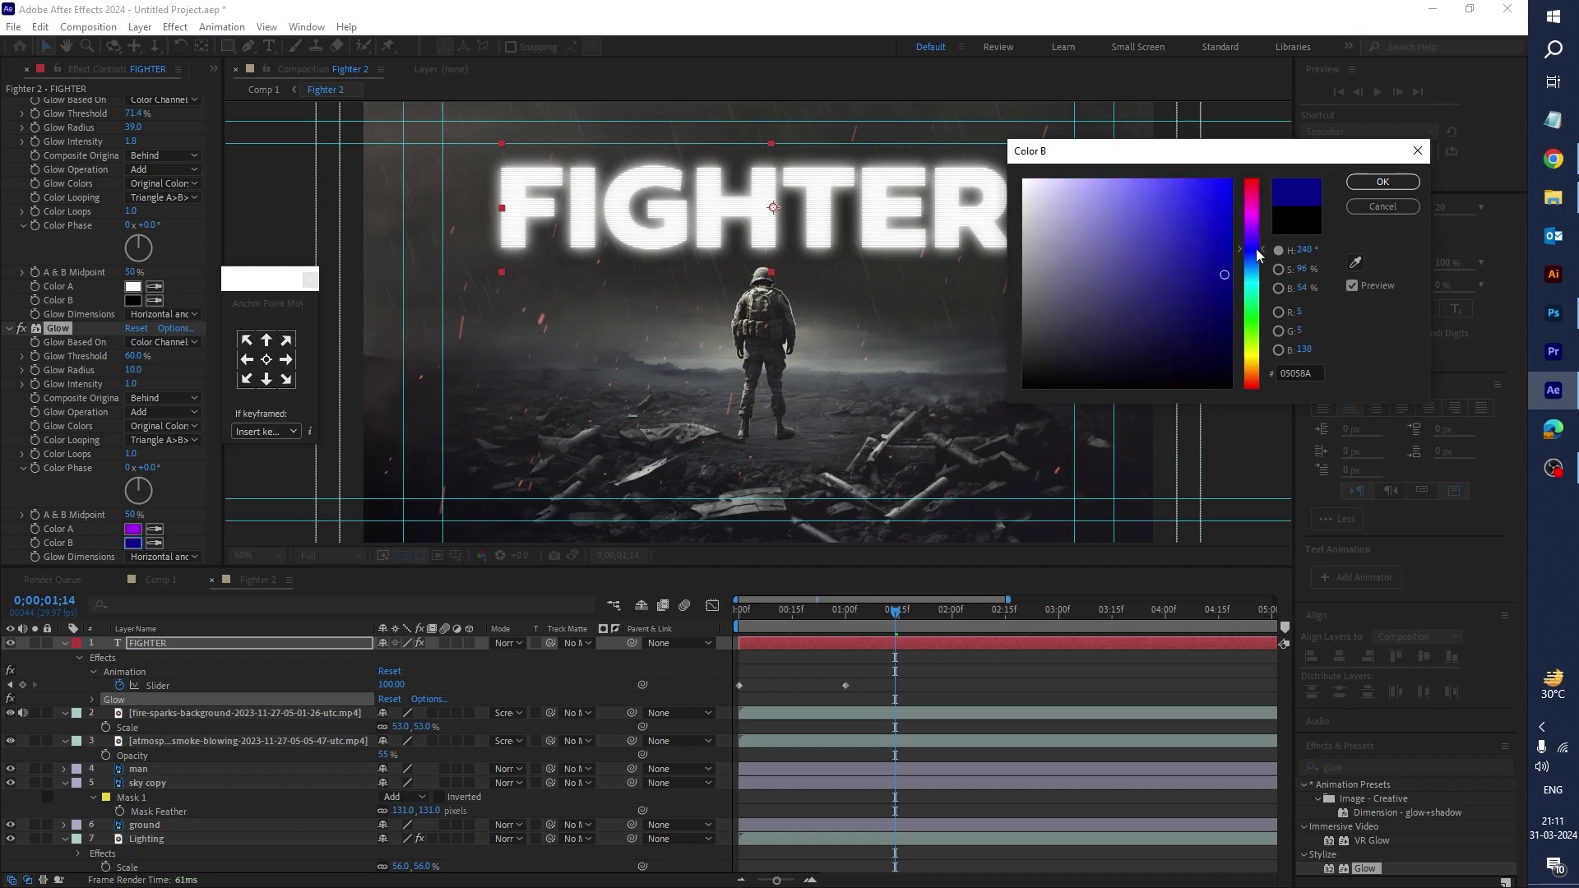
{"action": "left_click", "coordinate": [1376, 182]}
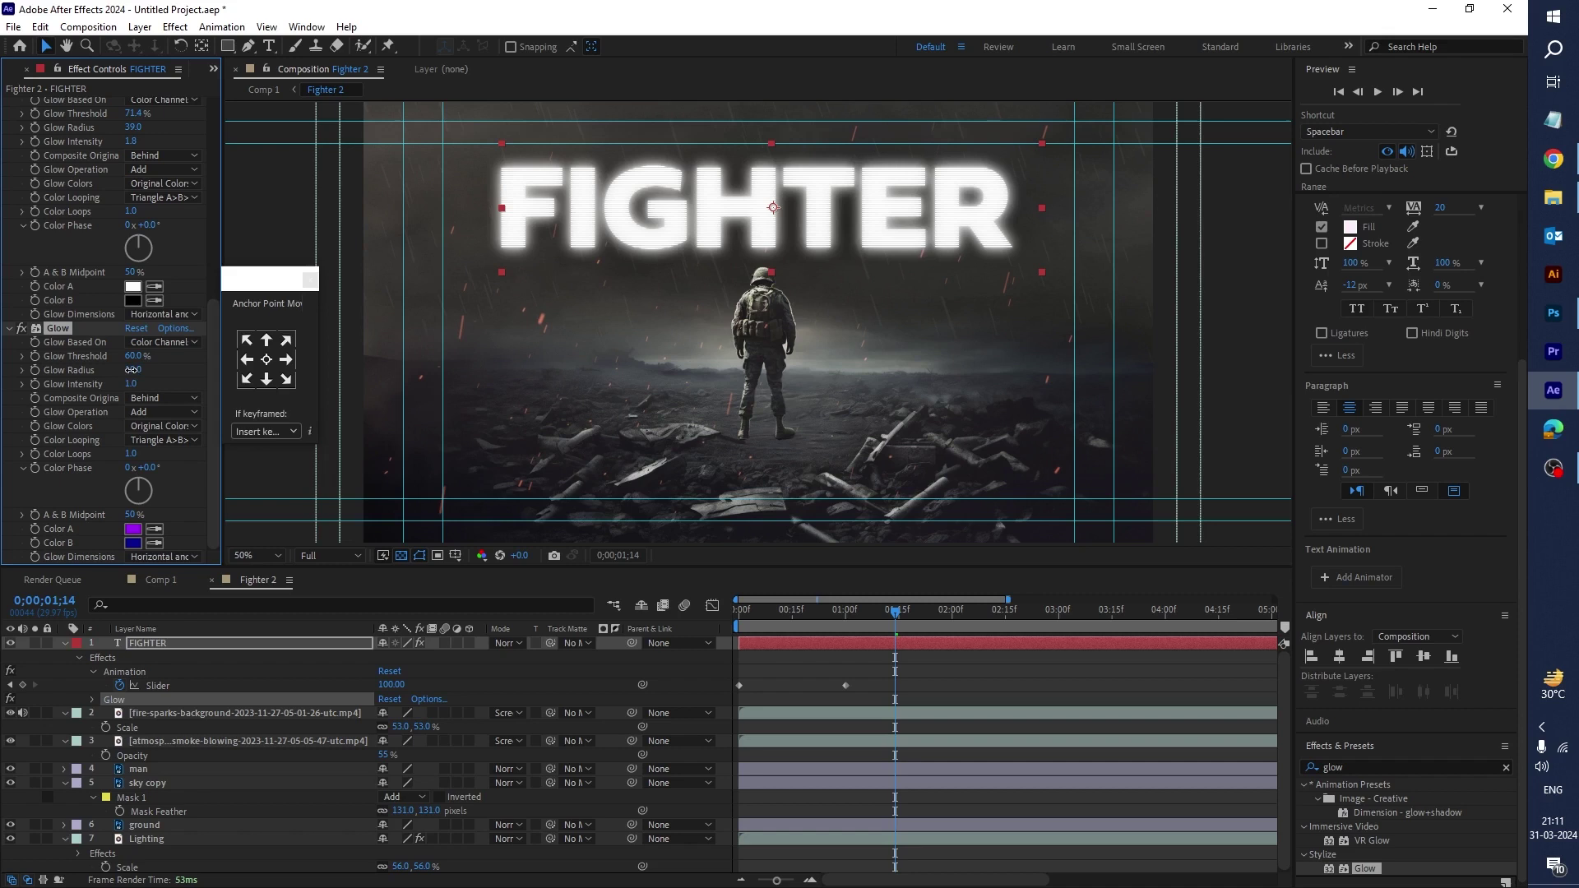
{"action": "left_click_drag", "start_coordinate": [149, 370], "coordinate": [155, 370]}
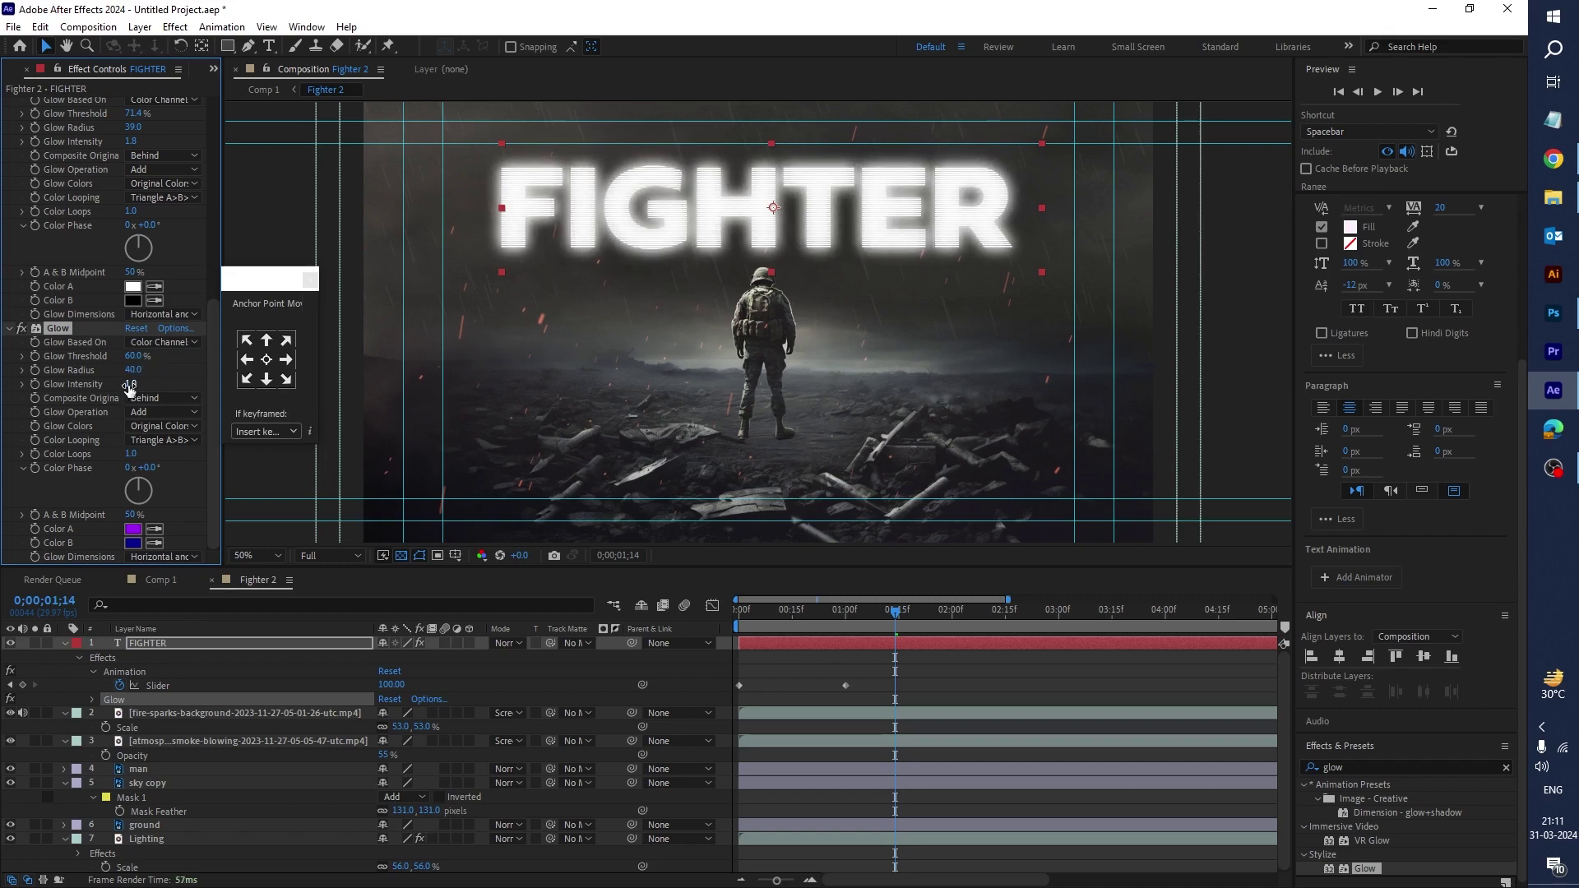
Step: Base the second Glow on Alpha Channel, raise its intensity to 2.8, and preview from frame one
{"action": "left_click", "coordinate": [161, 342]}
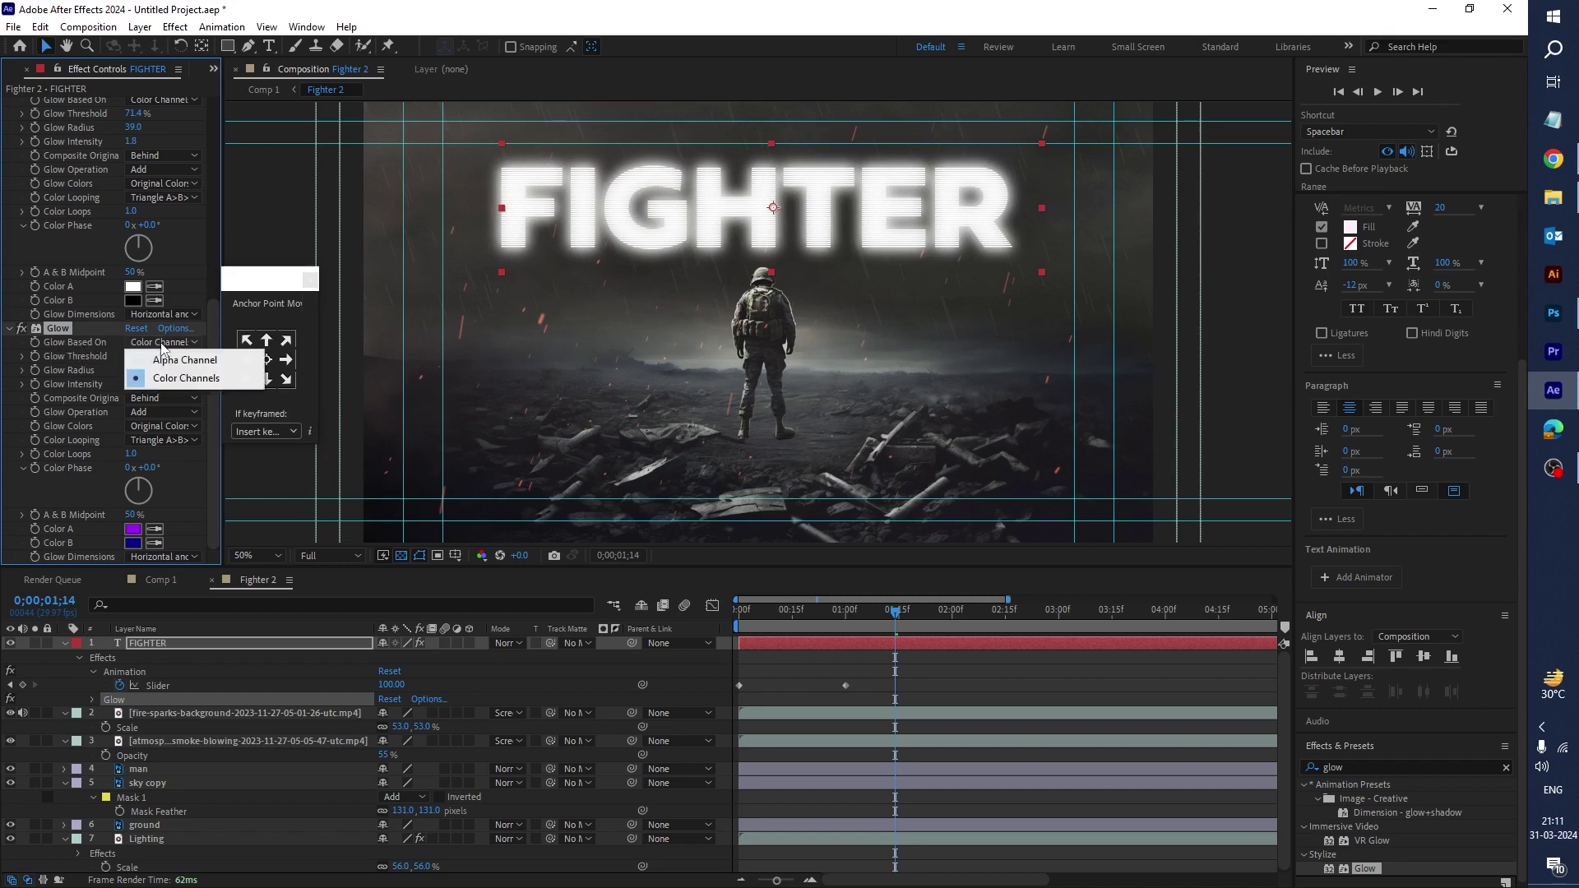
{"action": "left_click", "coordinate": [181, 359]}
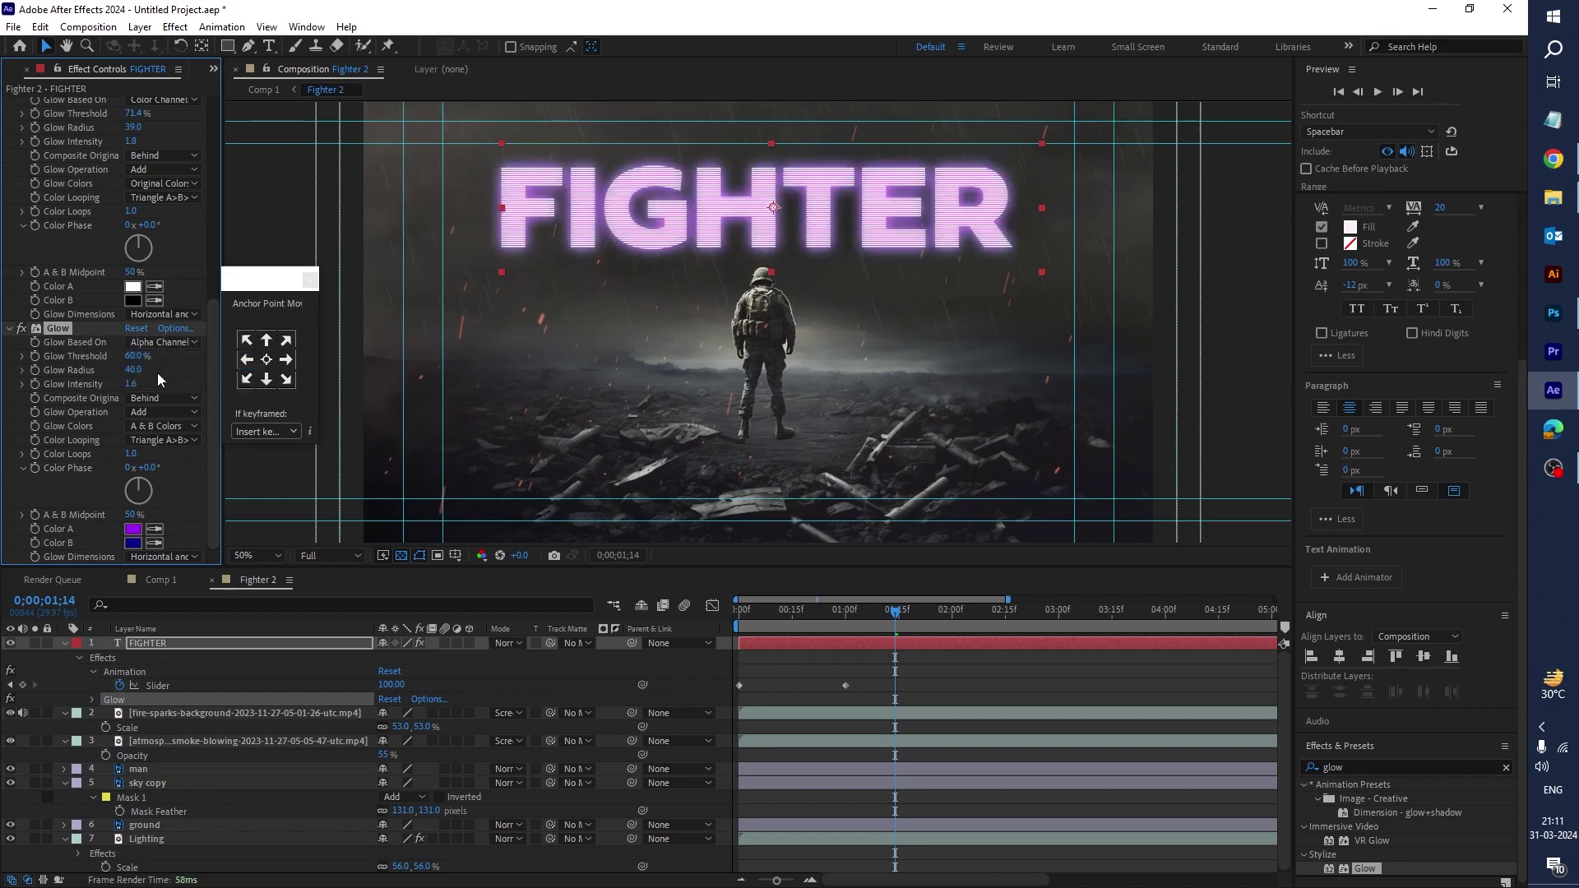
{"action": "left_click_drag", "start_coordinate": [136, 384], "coordinate": [148, 371]}
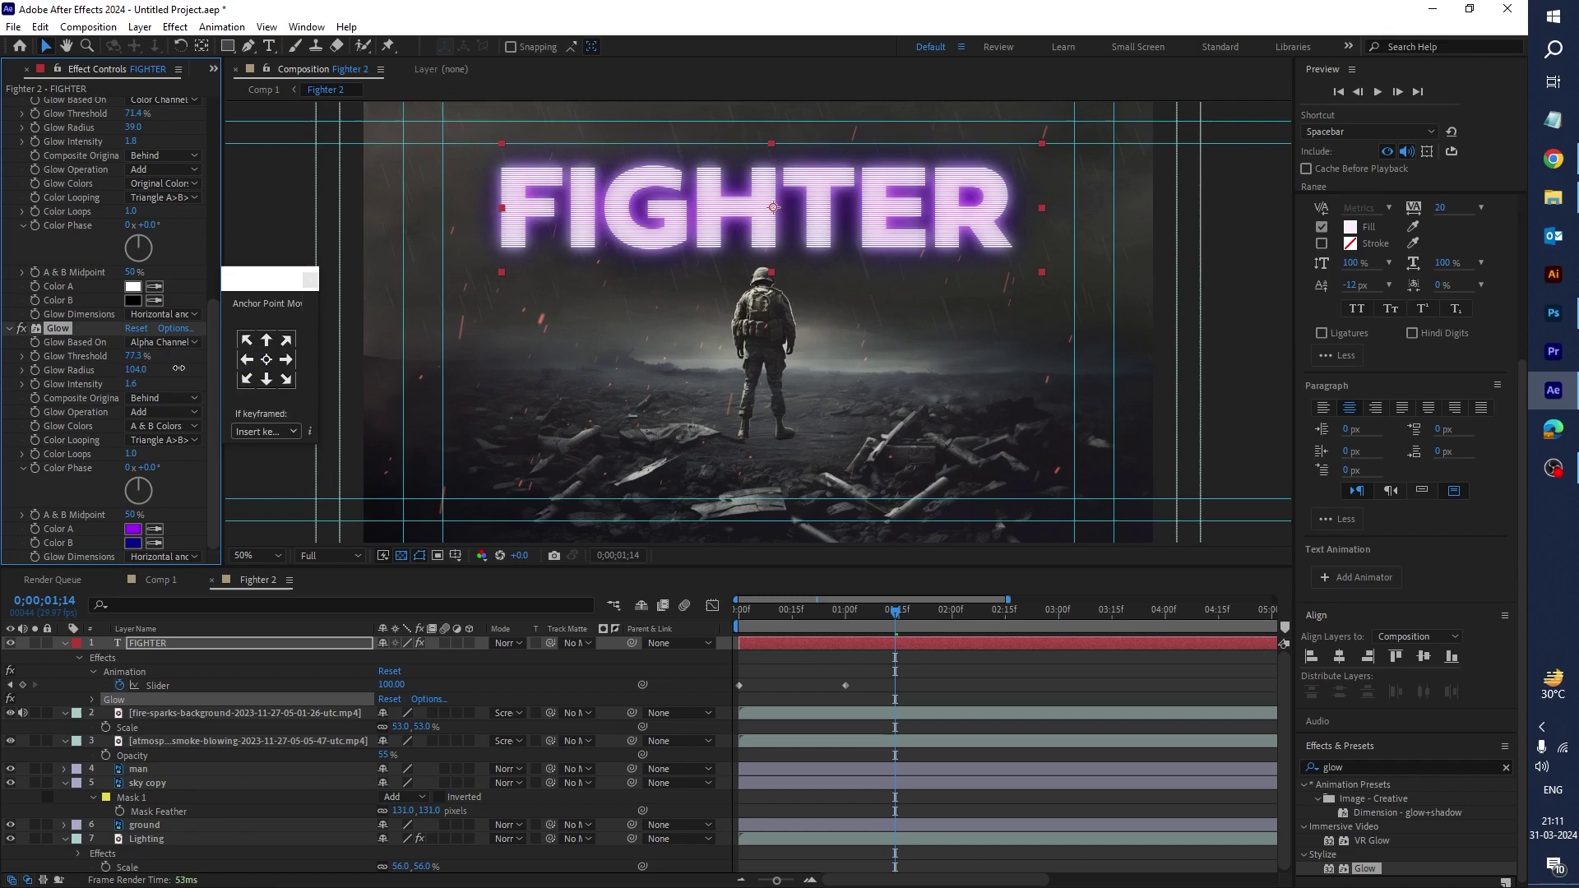
{"action": "left_click_drag", "start_coordinate": [132, 384], "coordinate": [186, 385]}
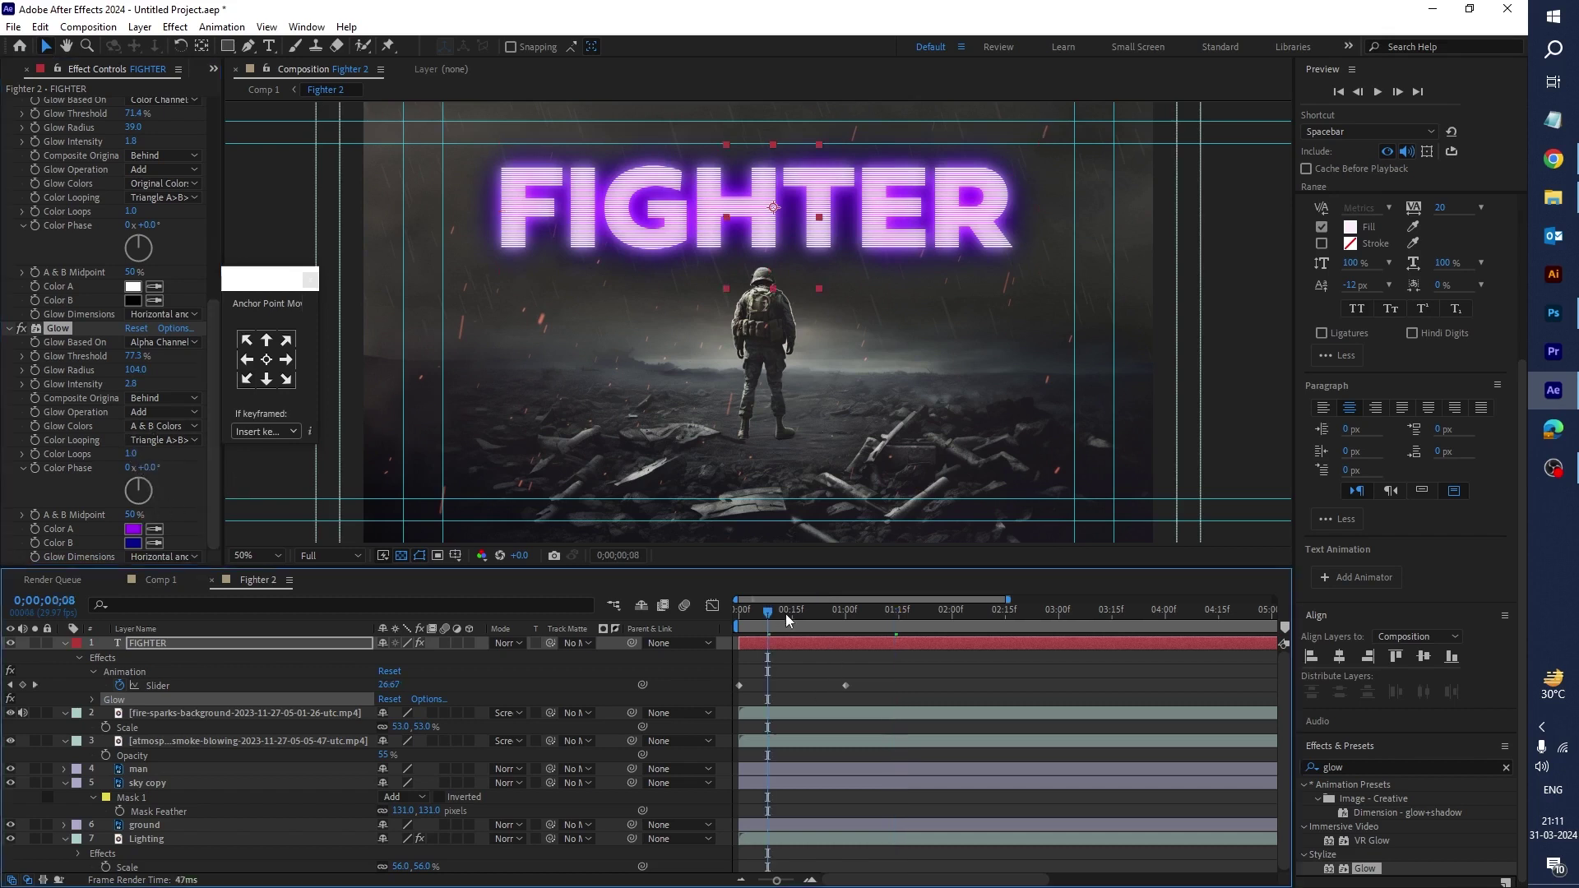
{"action": "key", "text": "Home"}
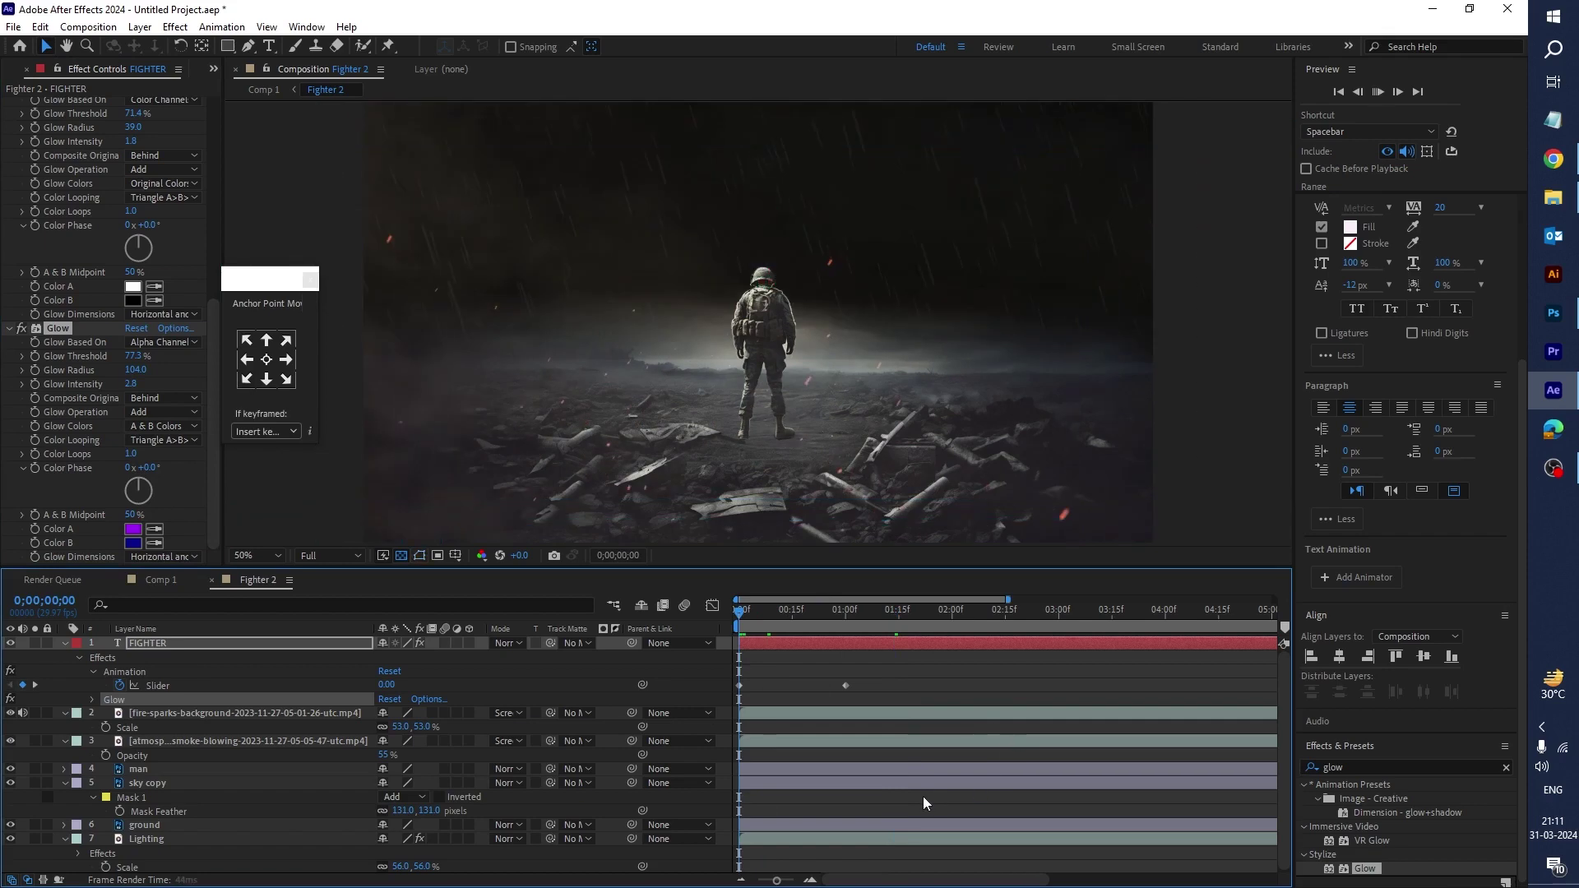
{"action": "key", "text": "space"}
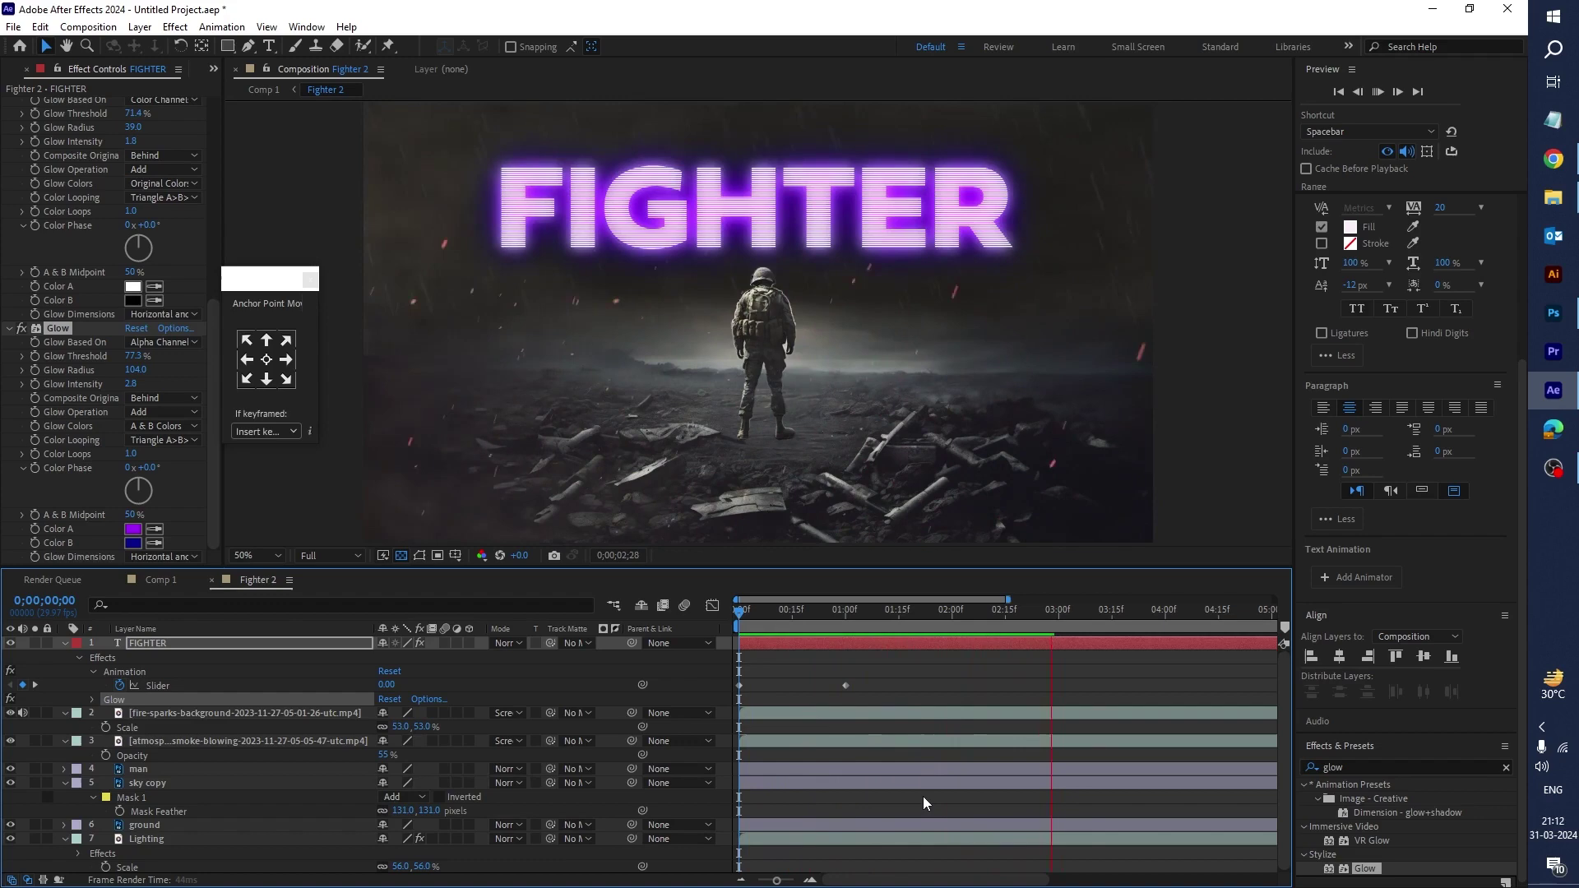
Step: Lower the FIGHTER title and move its layer beneath the man layer in the stack
{"action": "left_click", "coordinate": [896, 639]}
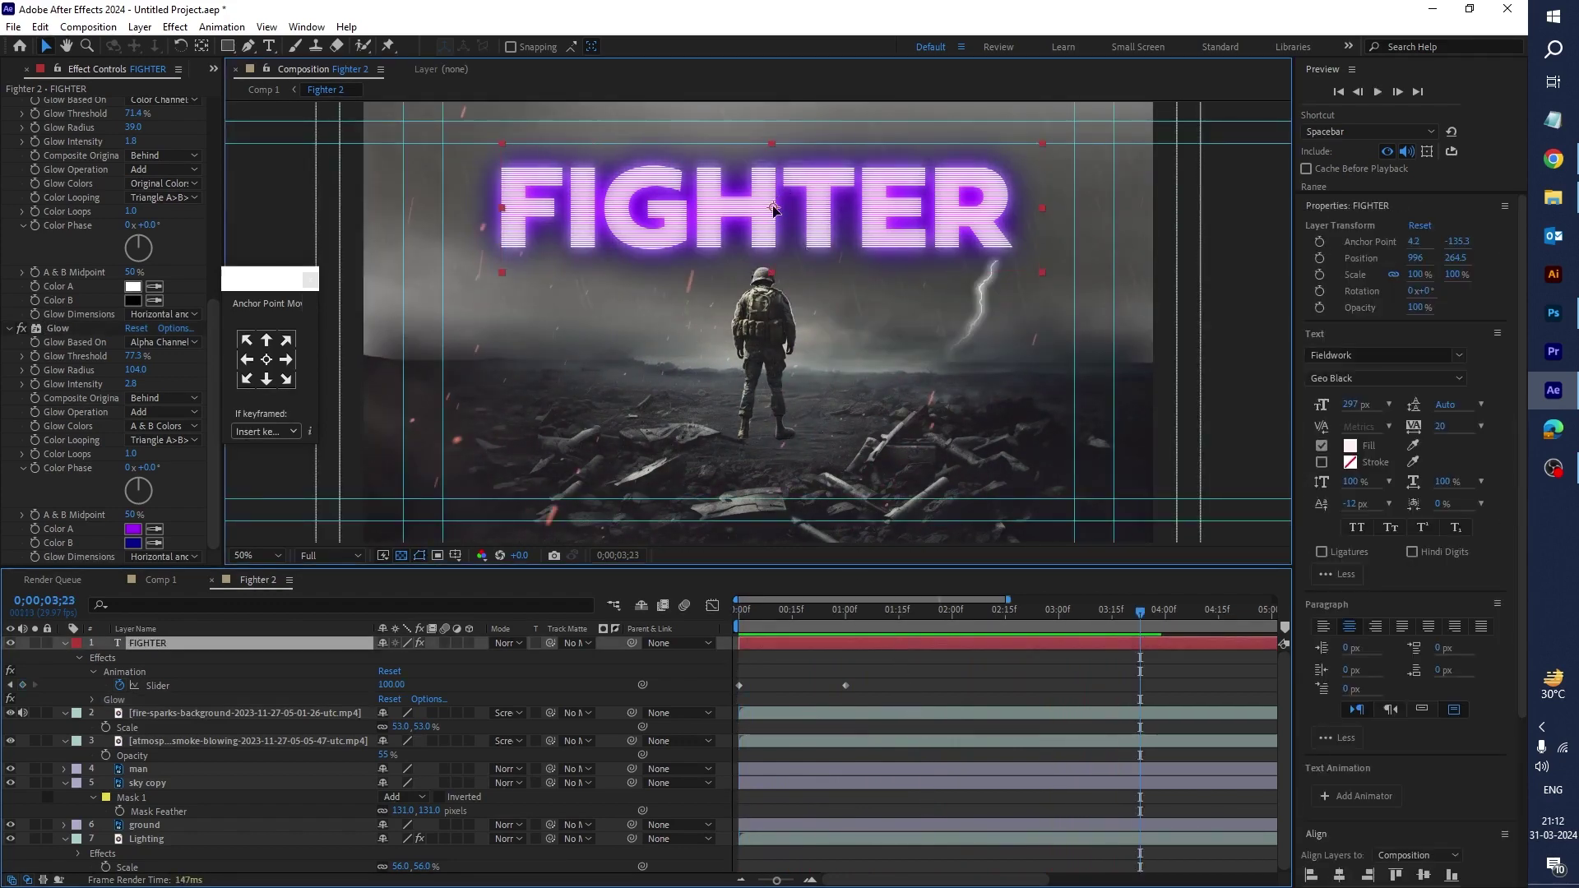
{"action": "left_click_drag", "start_coordinate": [773, 215], "coordinate": [773, 256]}
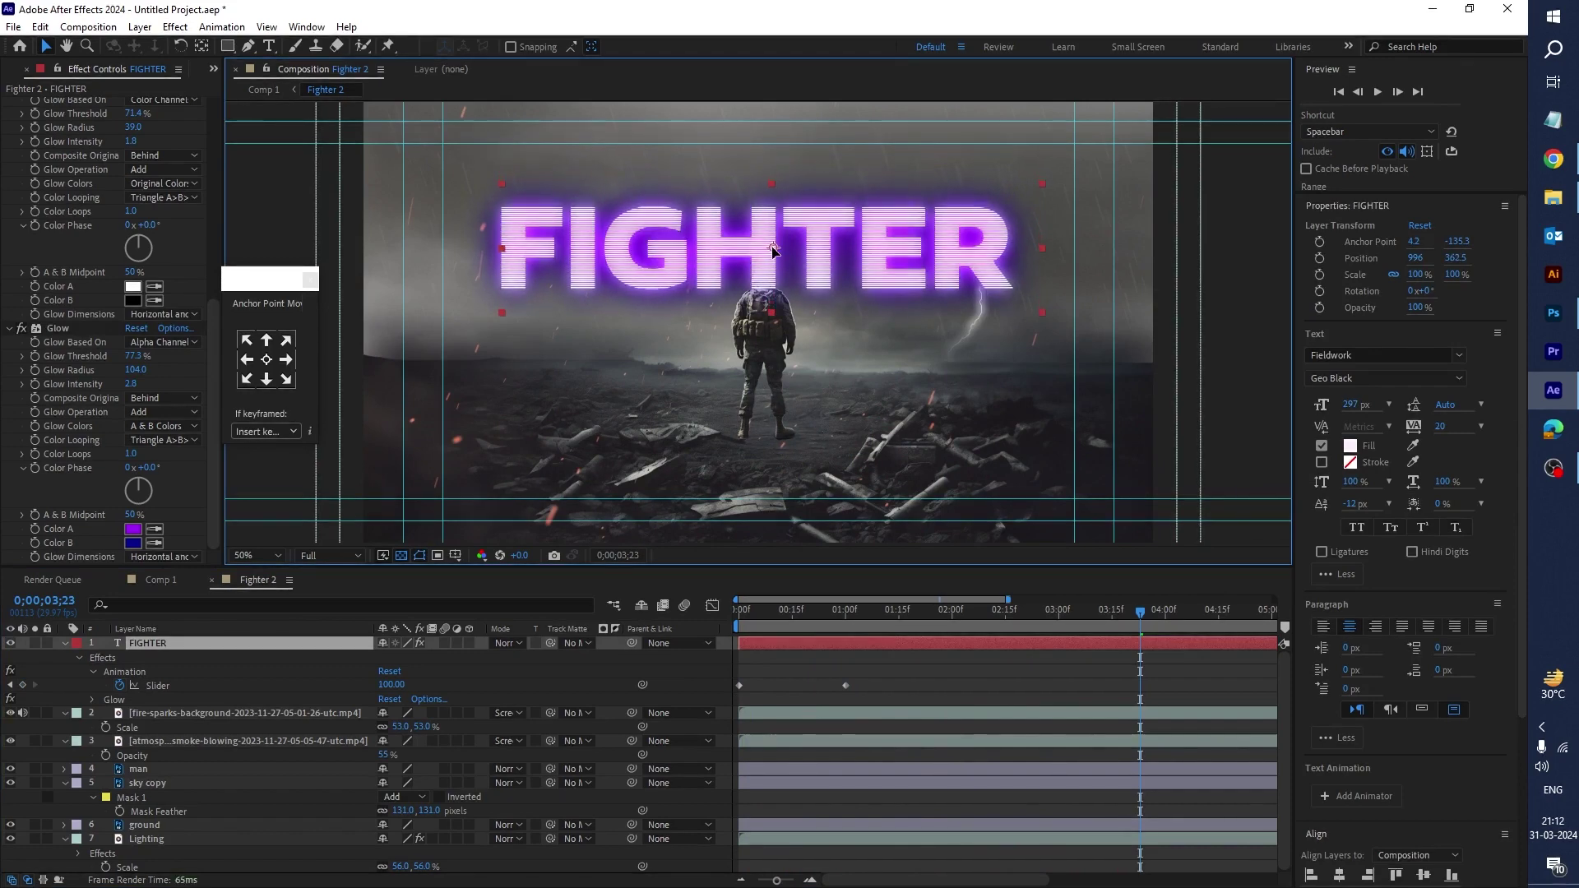
{"action": "left_click_drag", "start_coordinate": [635, 567], "coordinate": [601, 415]}
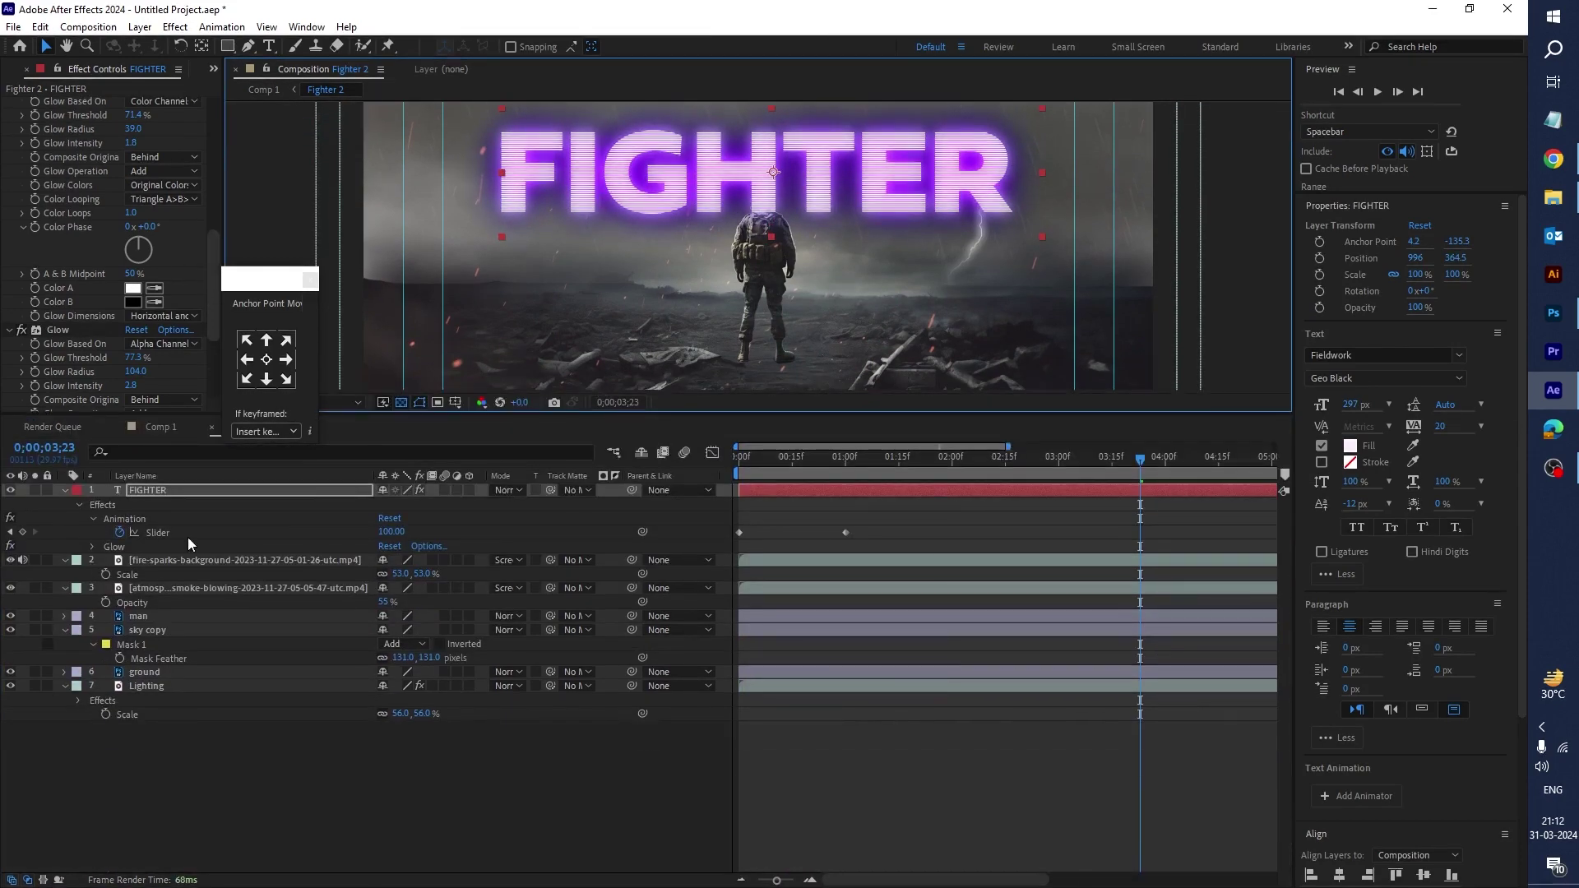
{"action": "left_click_drag", "start_coordinate": [160, 486], "coordinate": [215, 619]}
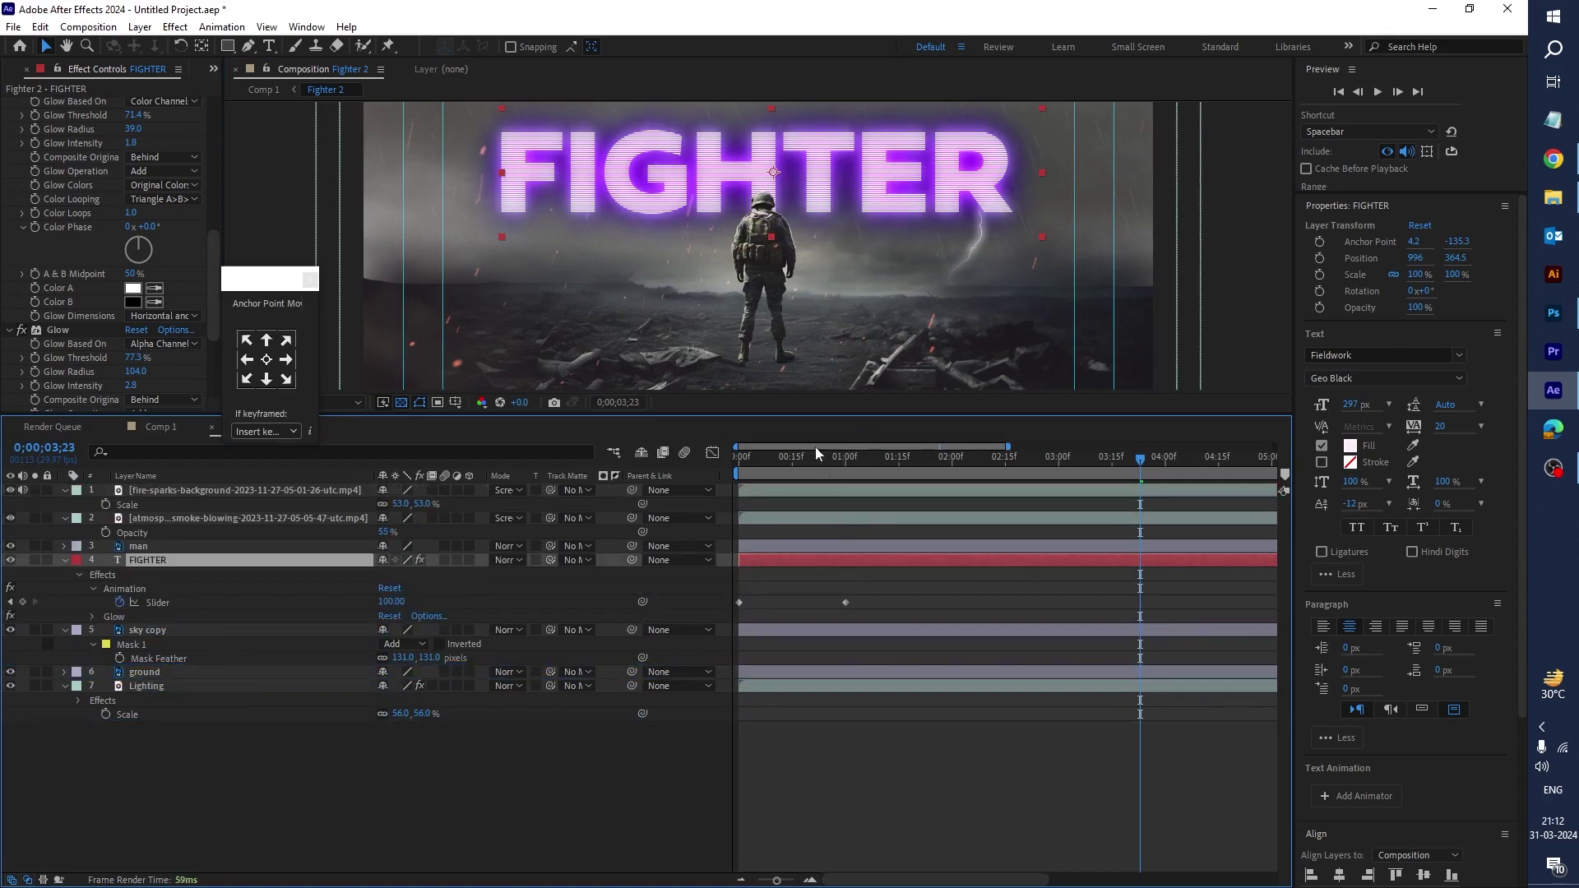
{"action": "left_click_drag", "start_coordinate": [807, 418], "coordinate": [812, 551]}
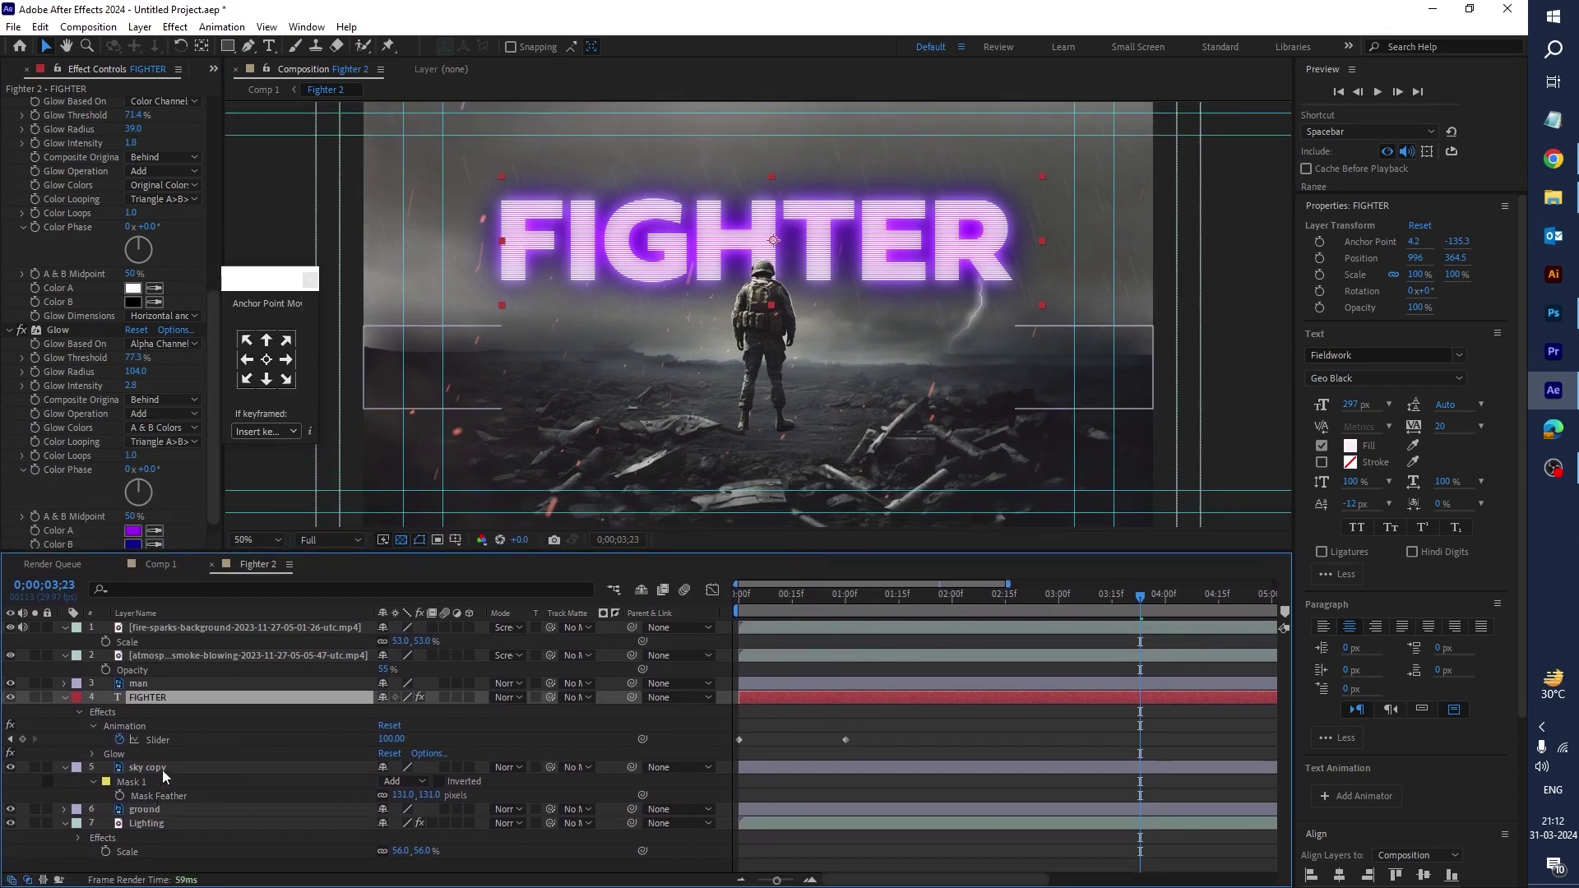
Step: Scale the soldier to 133%, raise him to 974, 592, and place FIGHTER at 996, 314.5
{"action": "left_click", "coordinate": [148, 688]}
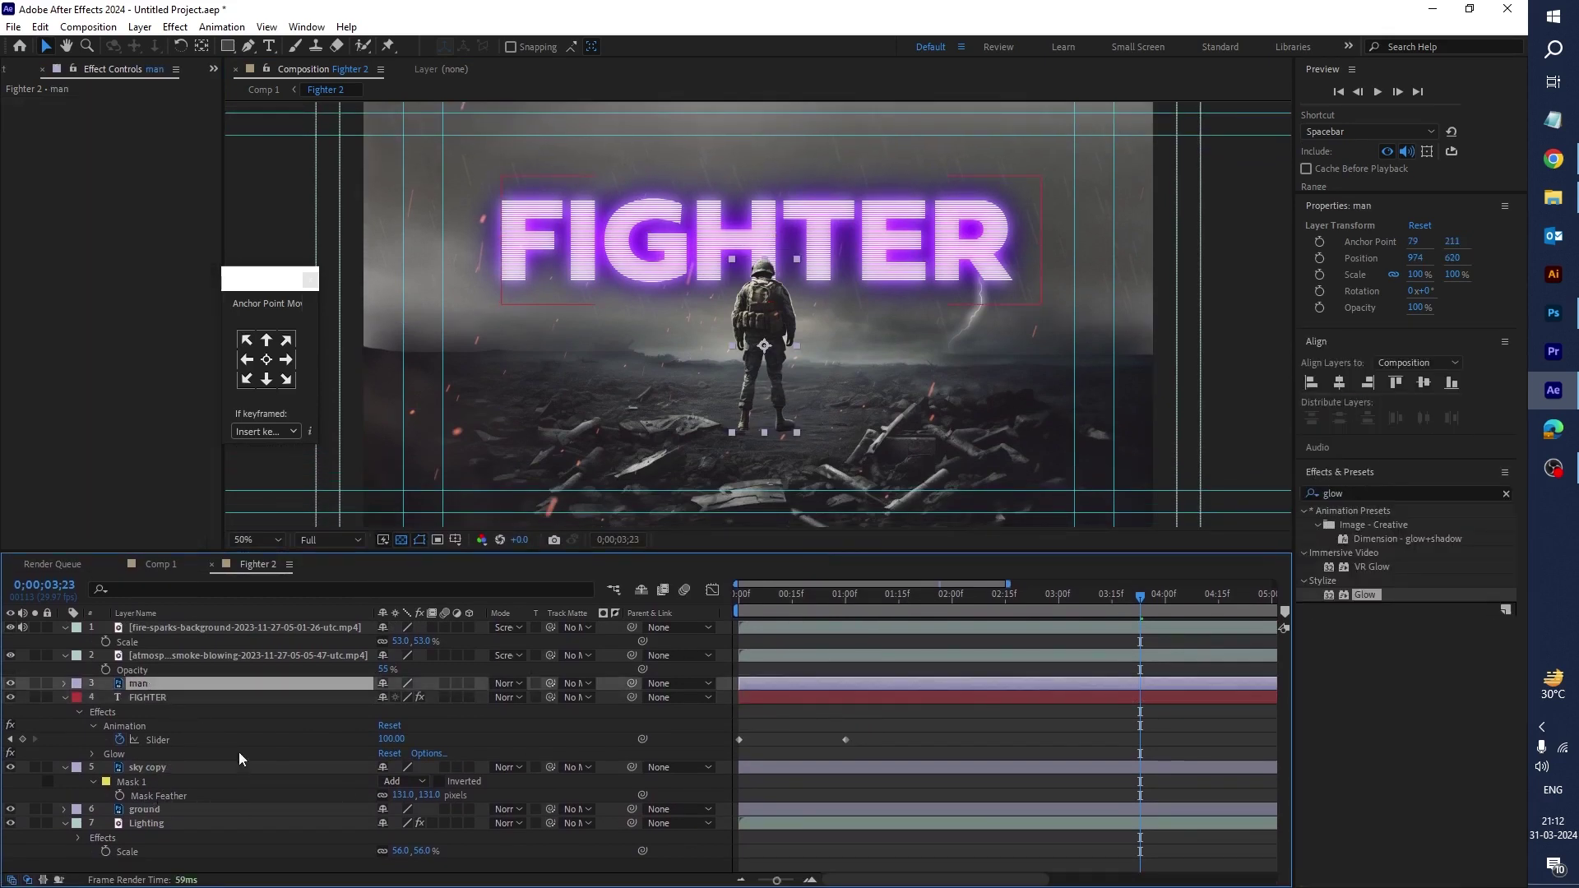
{"action": "key", "text": "s"}
{"action": "left_click_drag", "start_coordinate": [400, 698], "coordinate": [423, 698]}
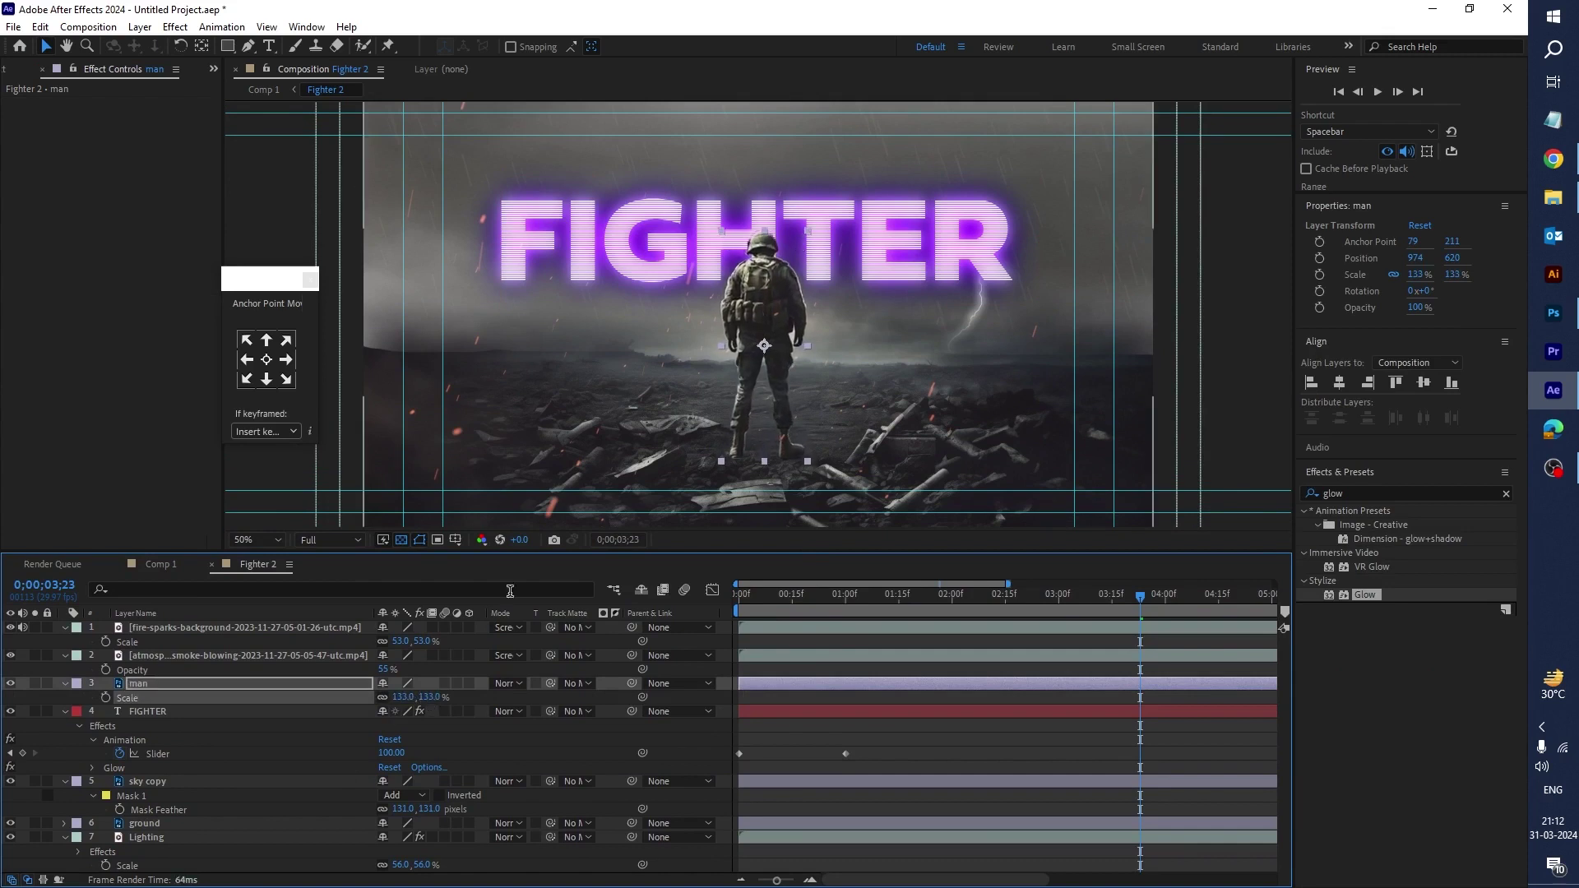
{"action": "left_click_drag", "start_coordinate": [765, 348], "coordinate": [765, 336]}
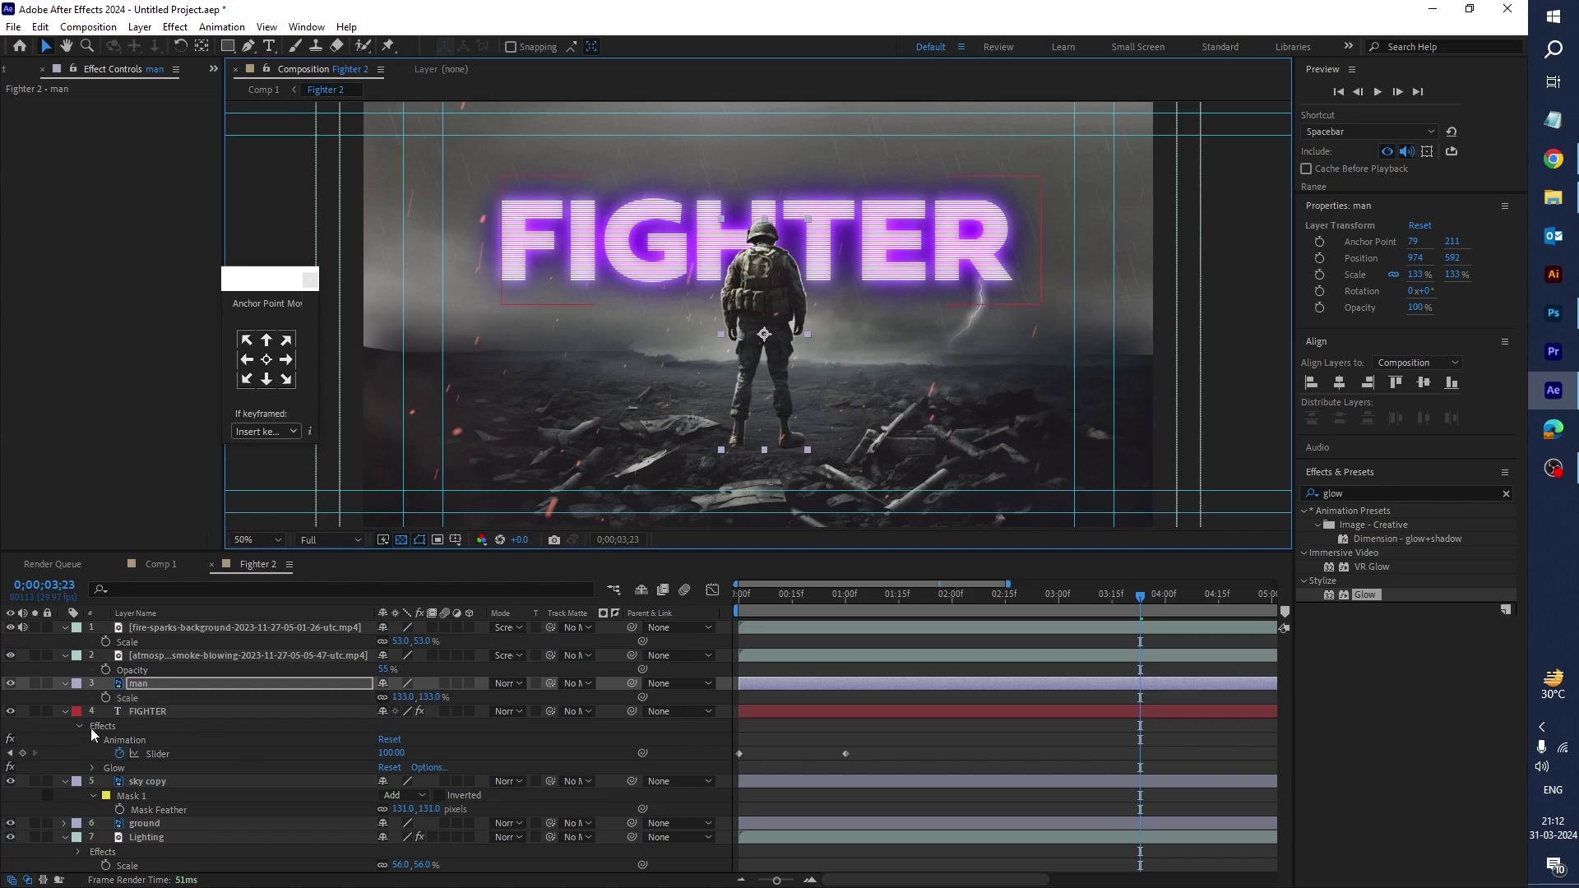
{"action": "left_click", "coordinate": [138, 713]}
{"action": "left_click_drag", "start_coordinate": [774, 241], "coordinate": [773, 220]}
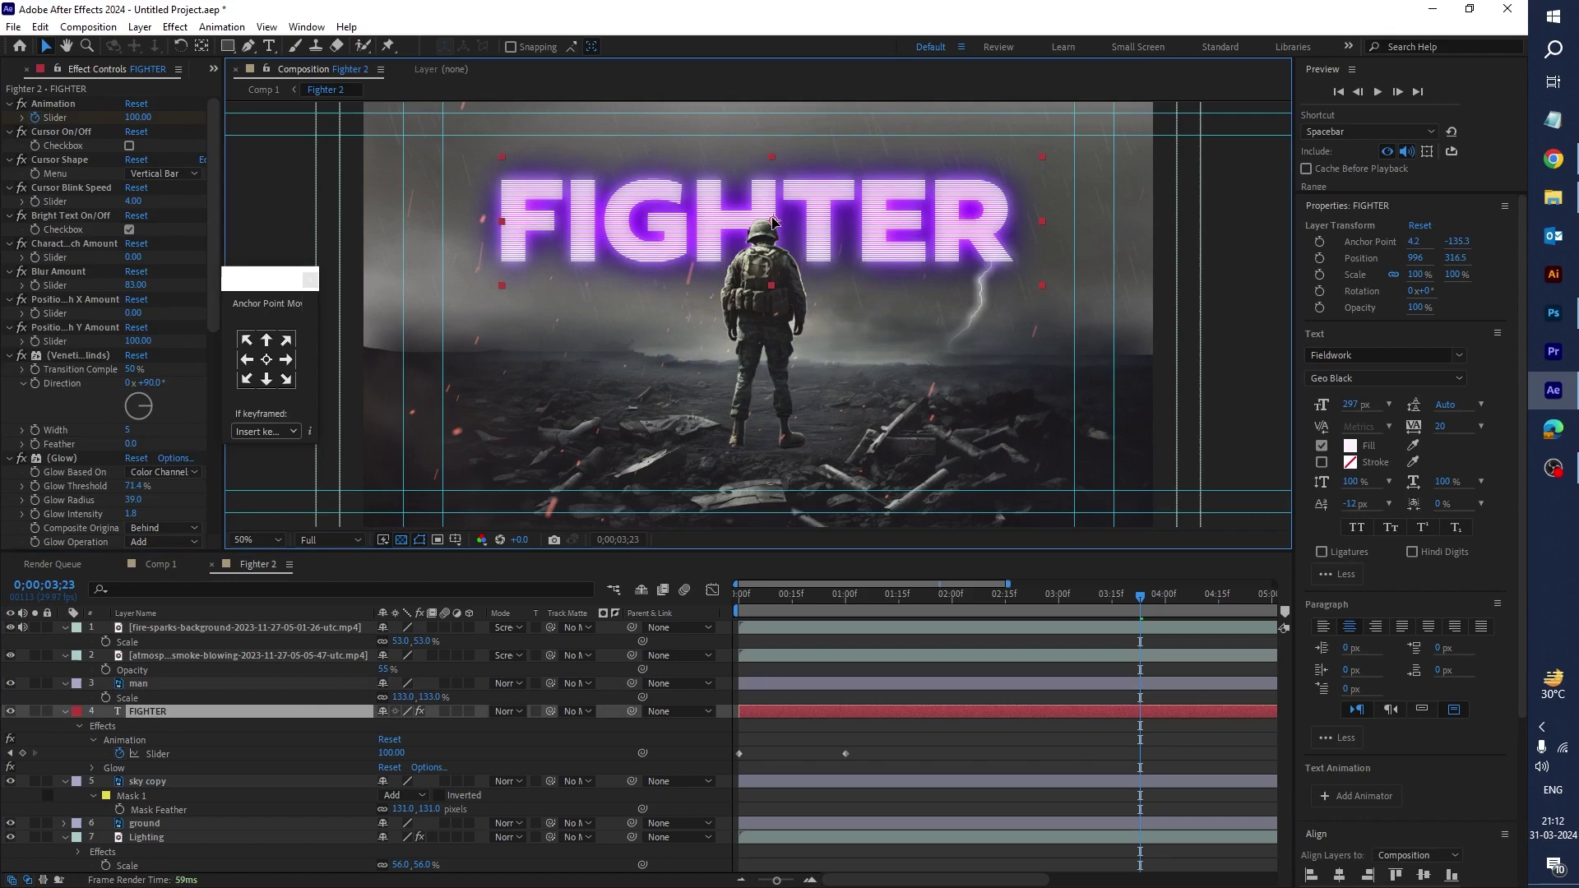
Step: Nudge FIGHTER up to 996, 312.5, fit the viewer, and preview from the first frame
{"action": "left_click", "coordinate": [759, 608]}
{"action": "left_click", "coordinate": [759, 609]}
{"action": "key", "text": "Home"}
{"action": "left_click", "coordinate": [251, 548]}
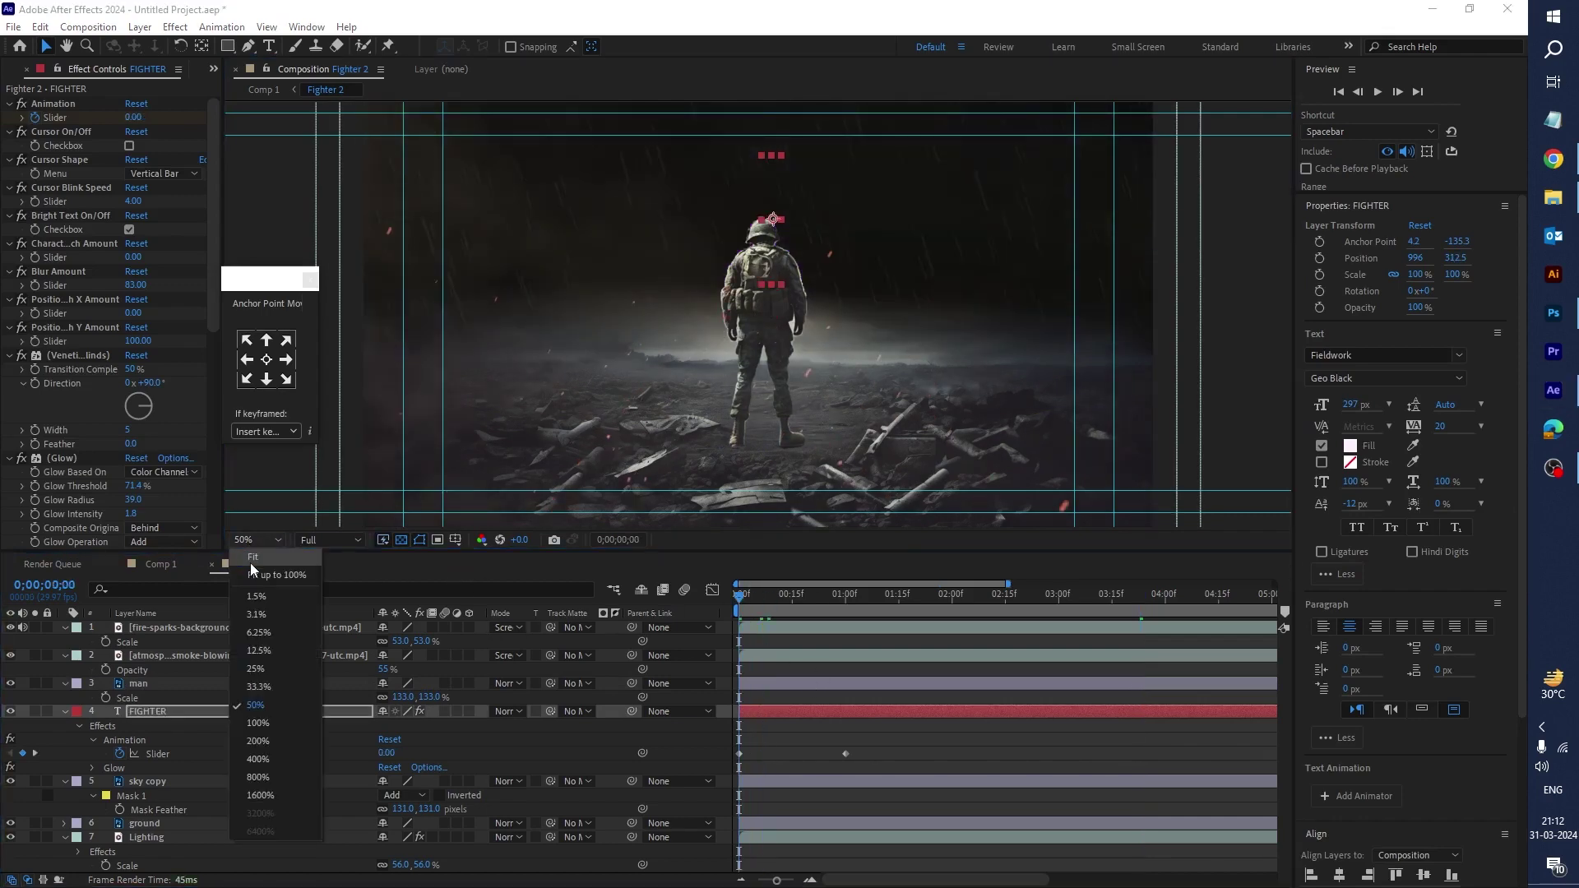
{"action": "left_click", "coordinate": [255, 569]}
{"action": "key", "text": "space"}
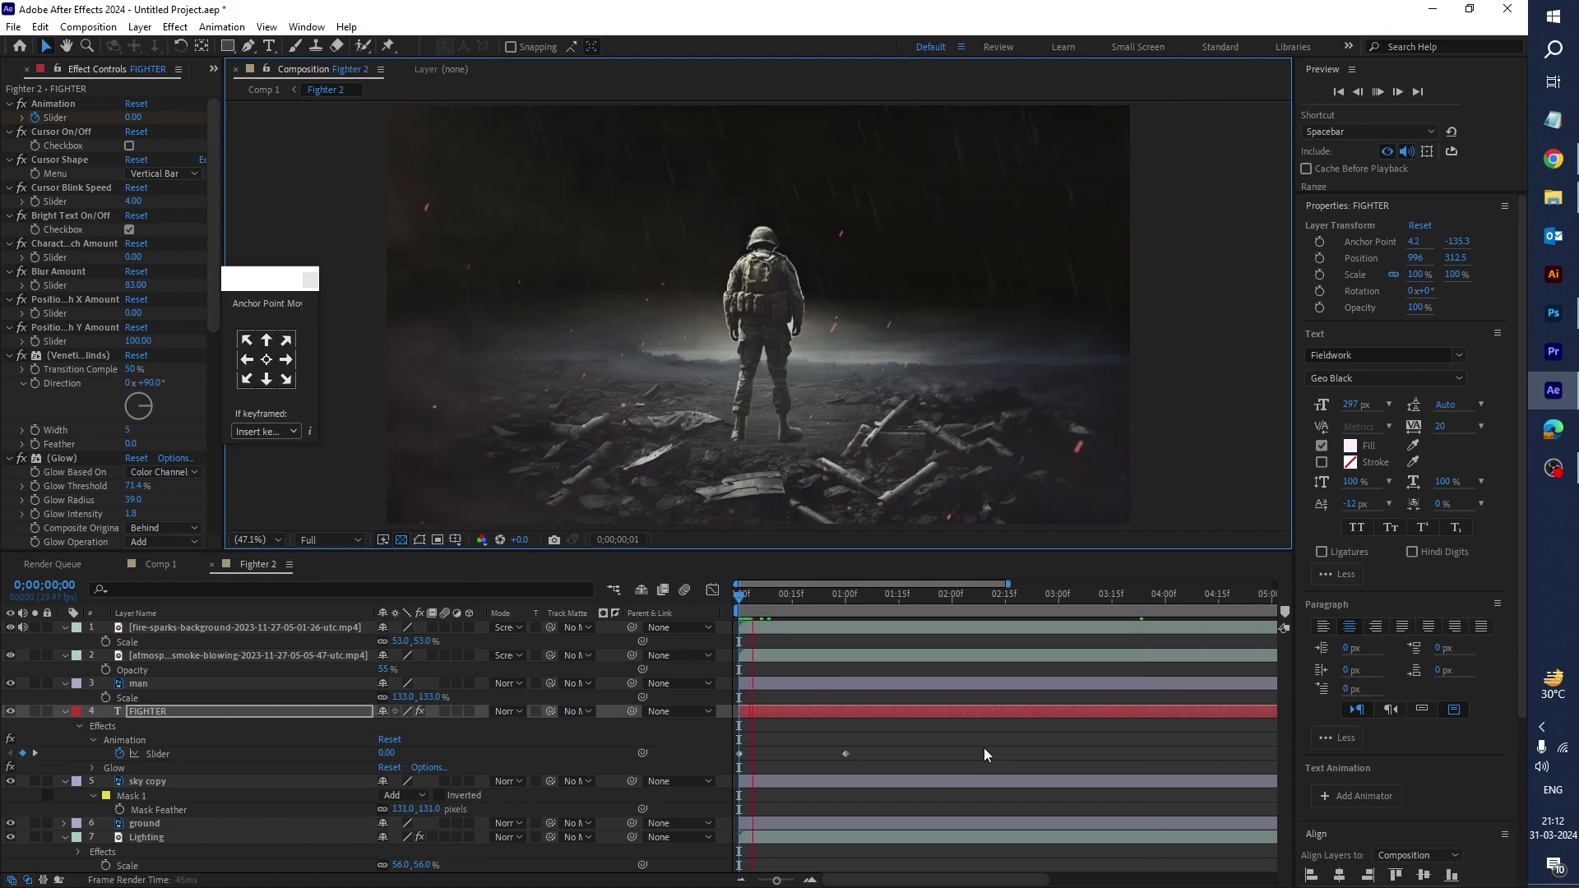